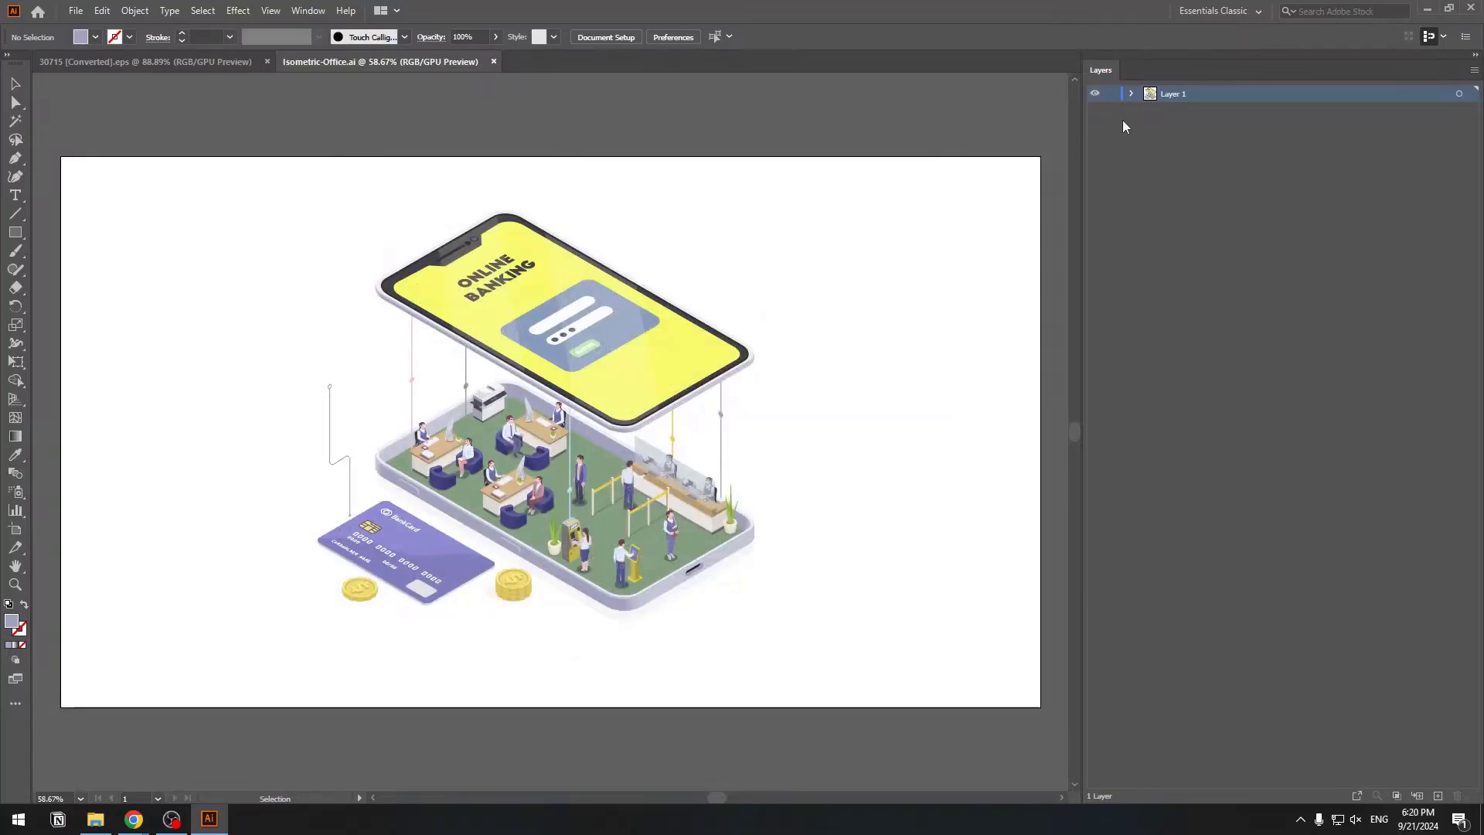
Expand Layer 1, check its topmost group's visibility and delete that group, the zigzag line above the bank card.
click(1132, 94)
click(1093, 108)
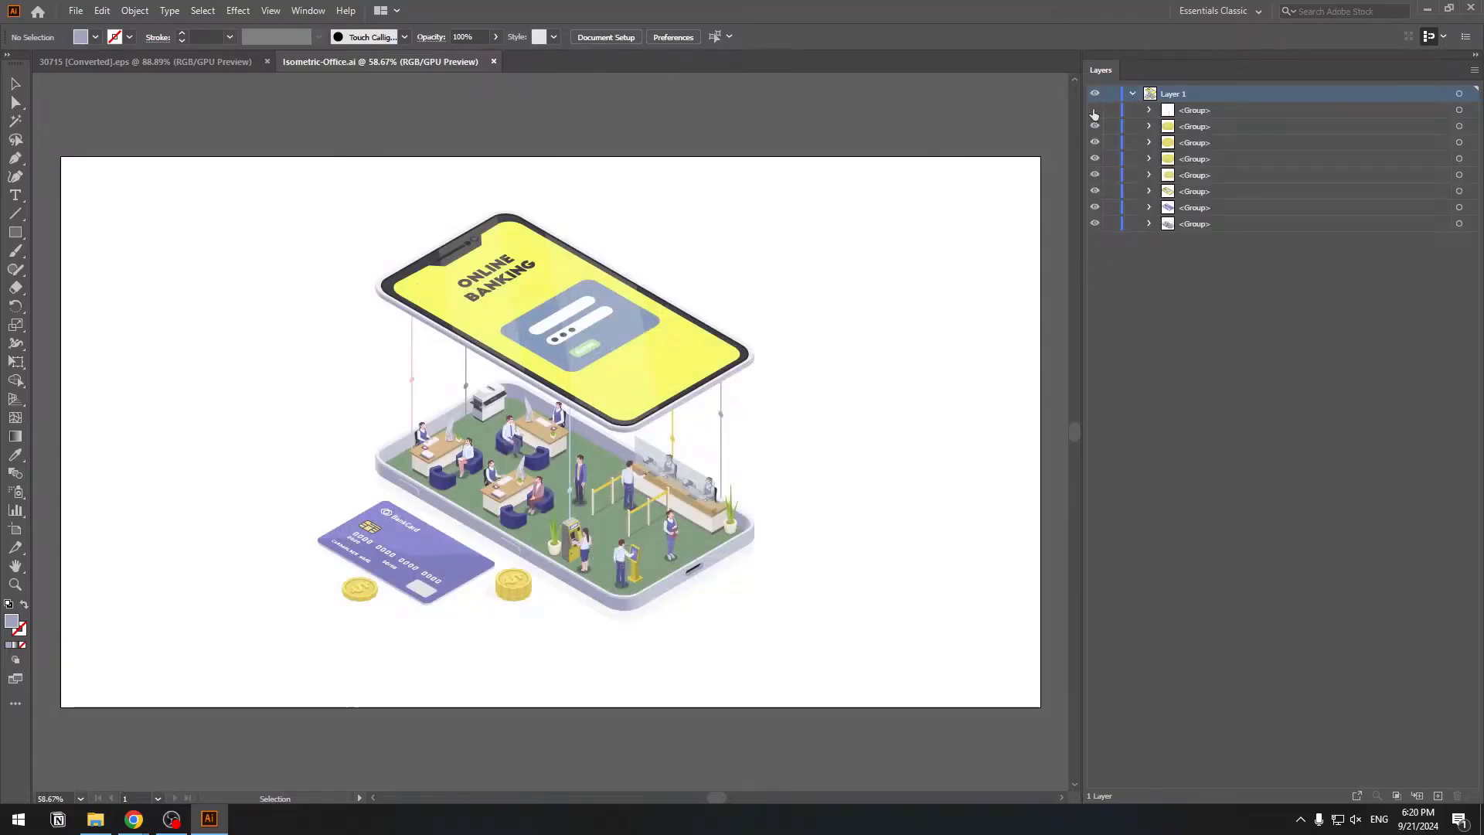
click(1093, 108)
click(1093, 108)
click(1093, 109)
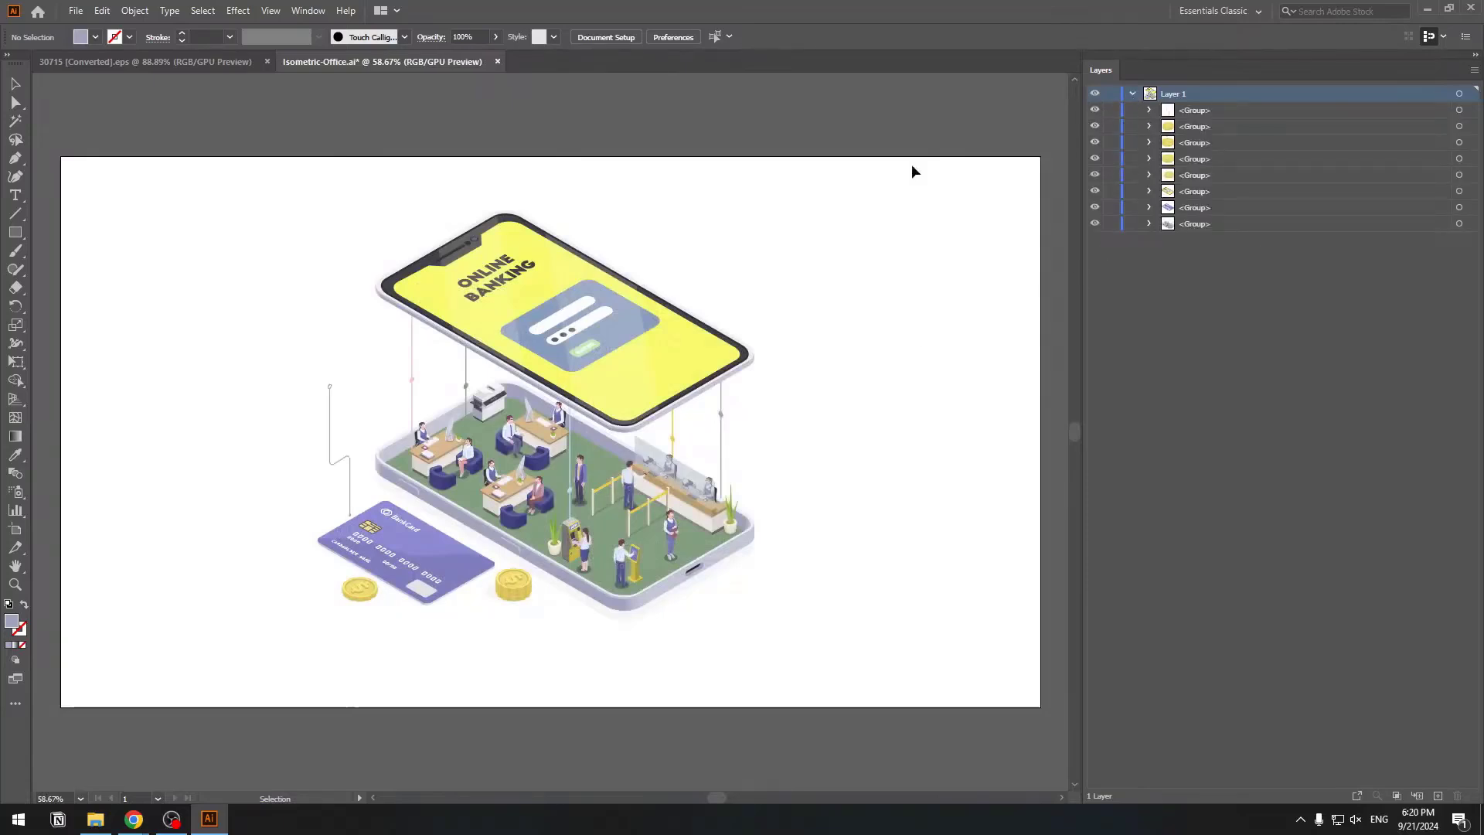
click(1192, 113)
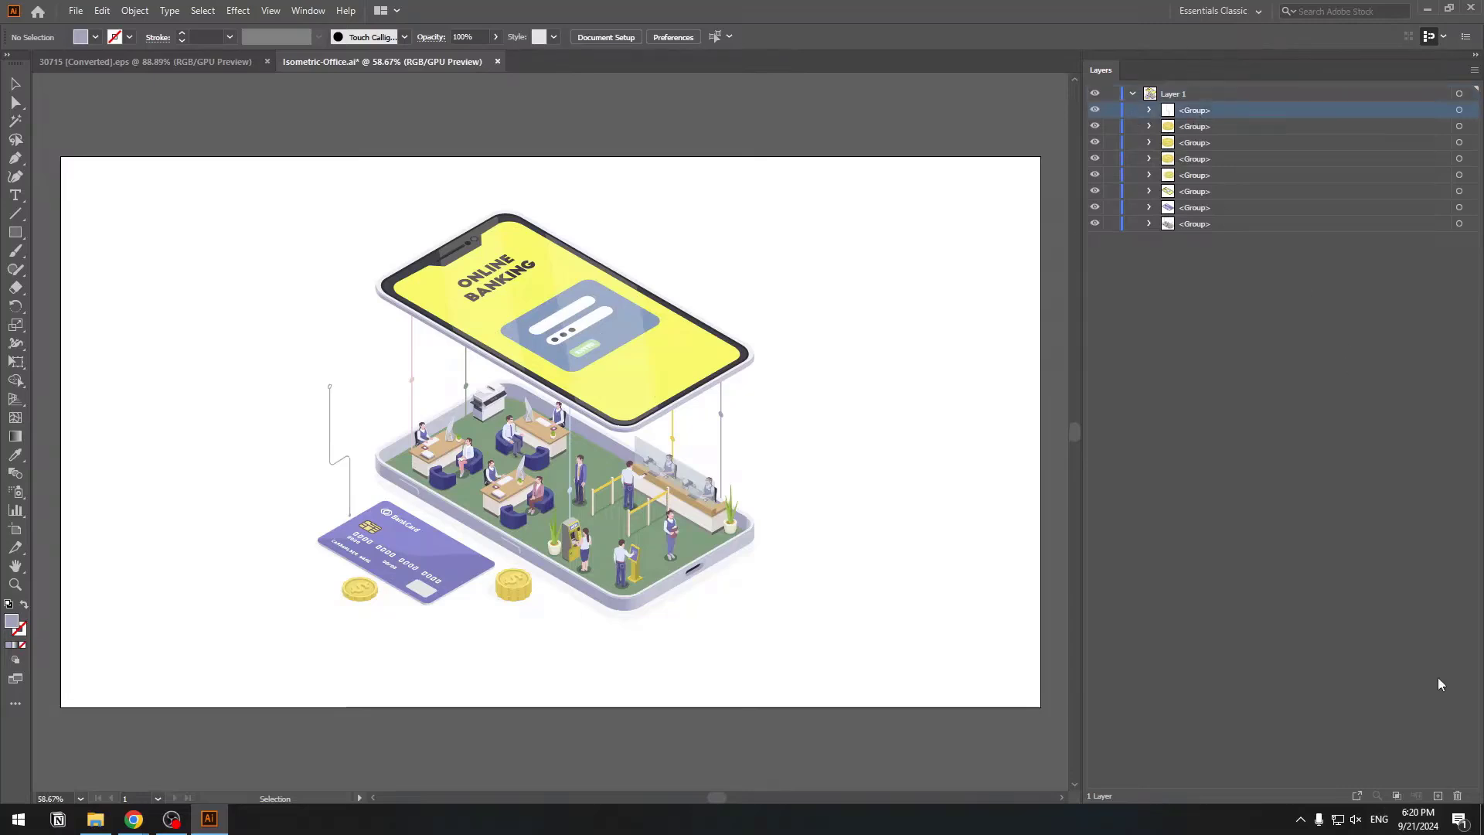
click(1458, 796)
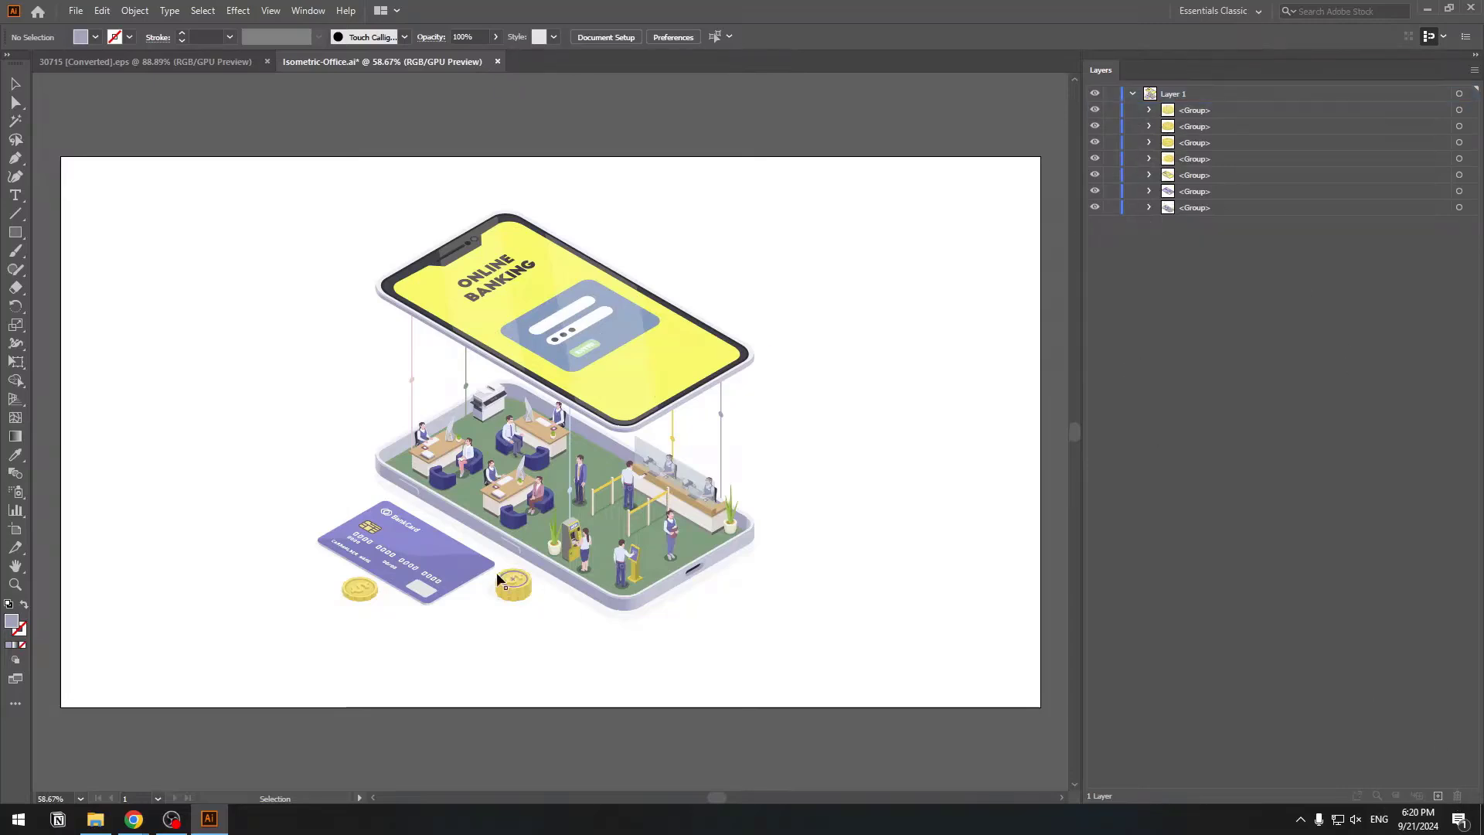
Identify the bank card group in Layer 1 by toggling its visibility, and delete it.
click(1095, 191)
click(1094, 192)
click(1176, 195)
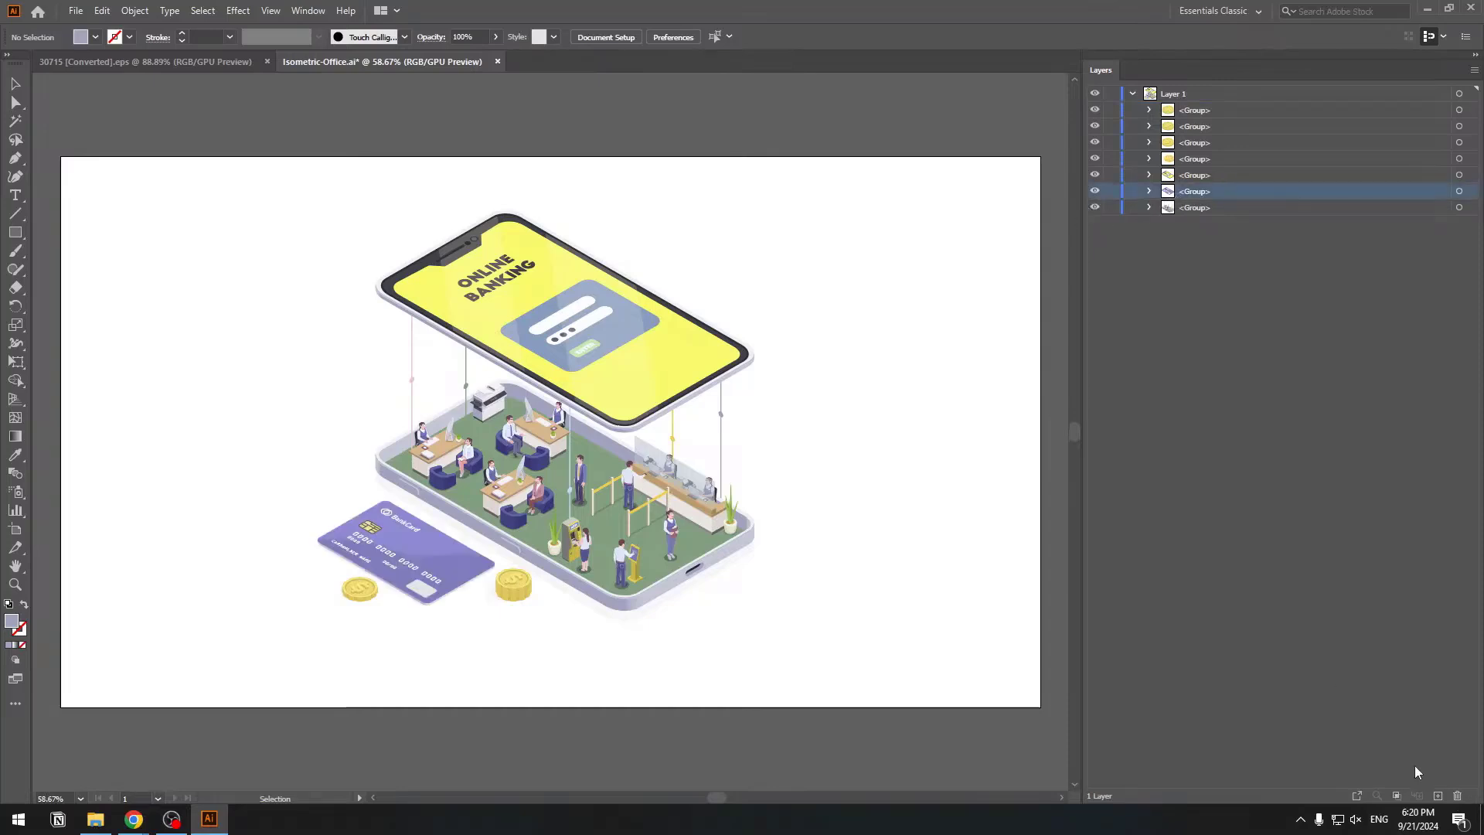
click(1458, 796)
Delete the four topmost groups in Layer 1, which hold the gold coins.
click(1191, 159)
shift+click(1194, 110)
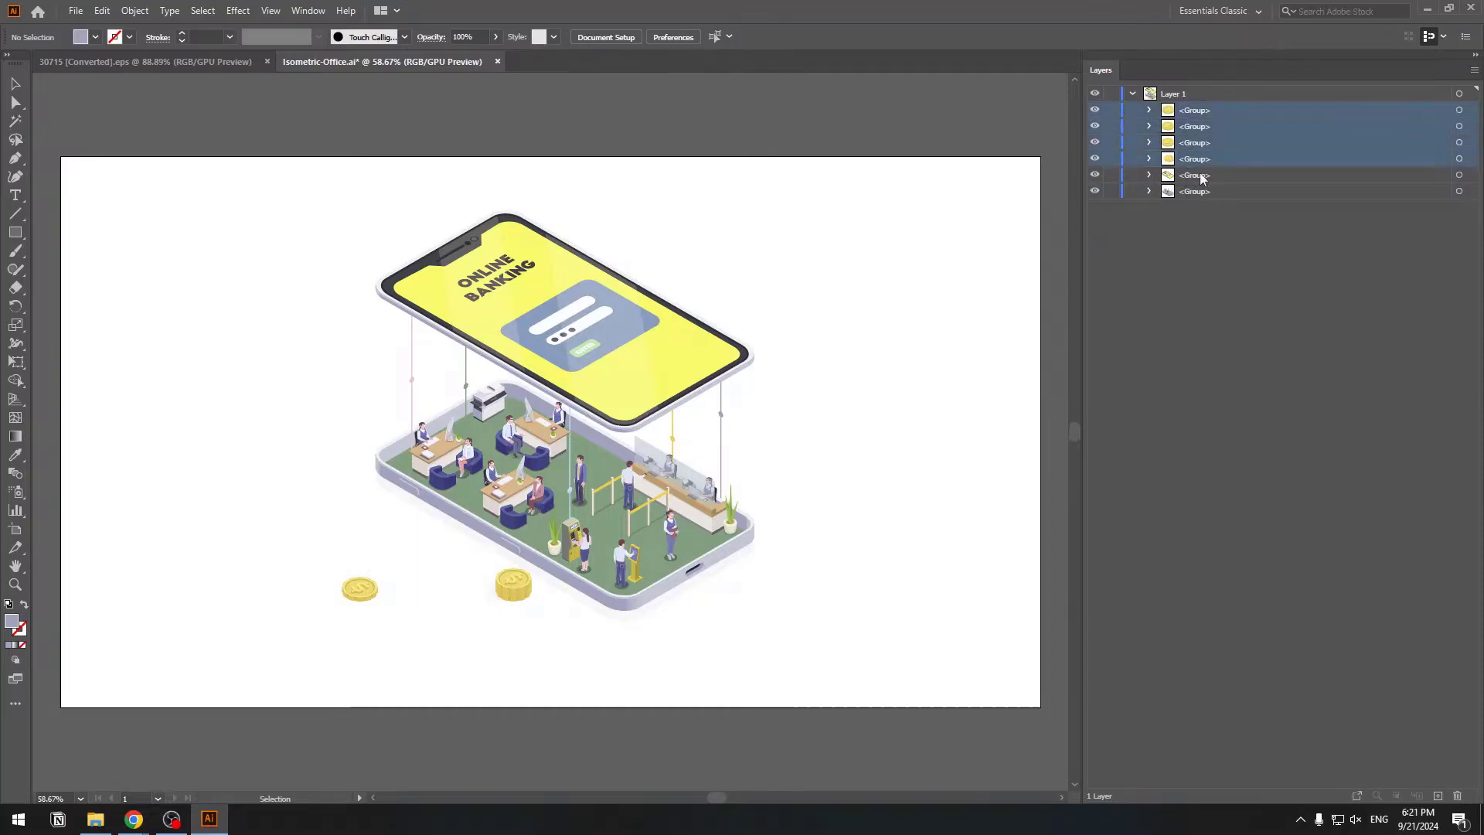
click(1458, 796)
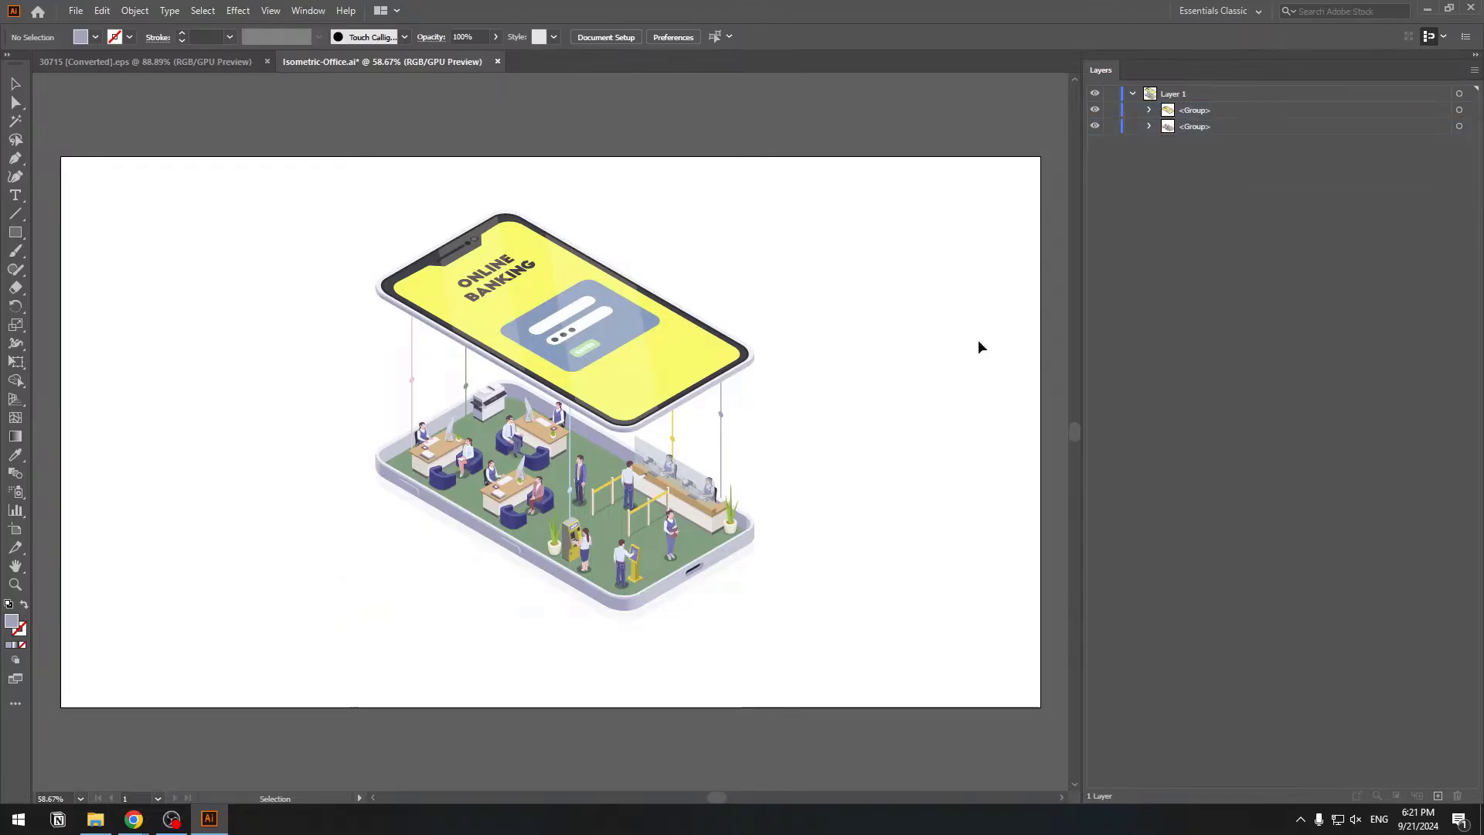
Select all the remaining phone and office artwork, reposition it and scale it up on the artboard.
key(ctrl+a)
key(v)
drag(601, 333, 567, 368)
drag(719, 247, 767, 197)
click(1125, 136)
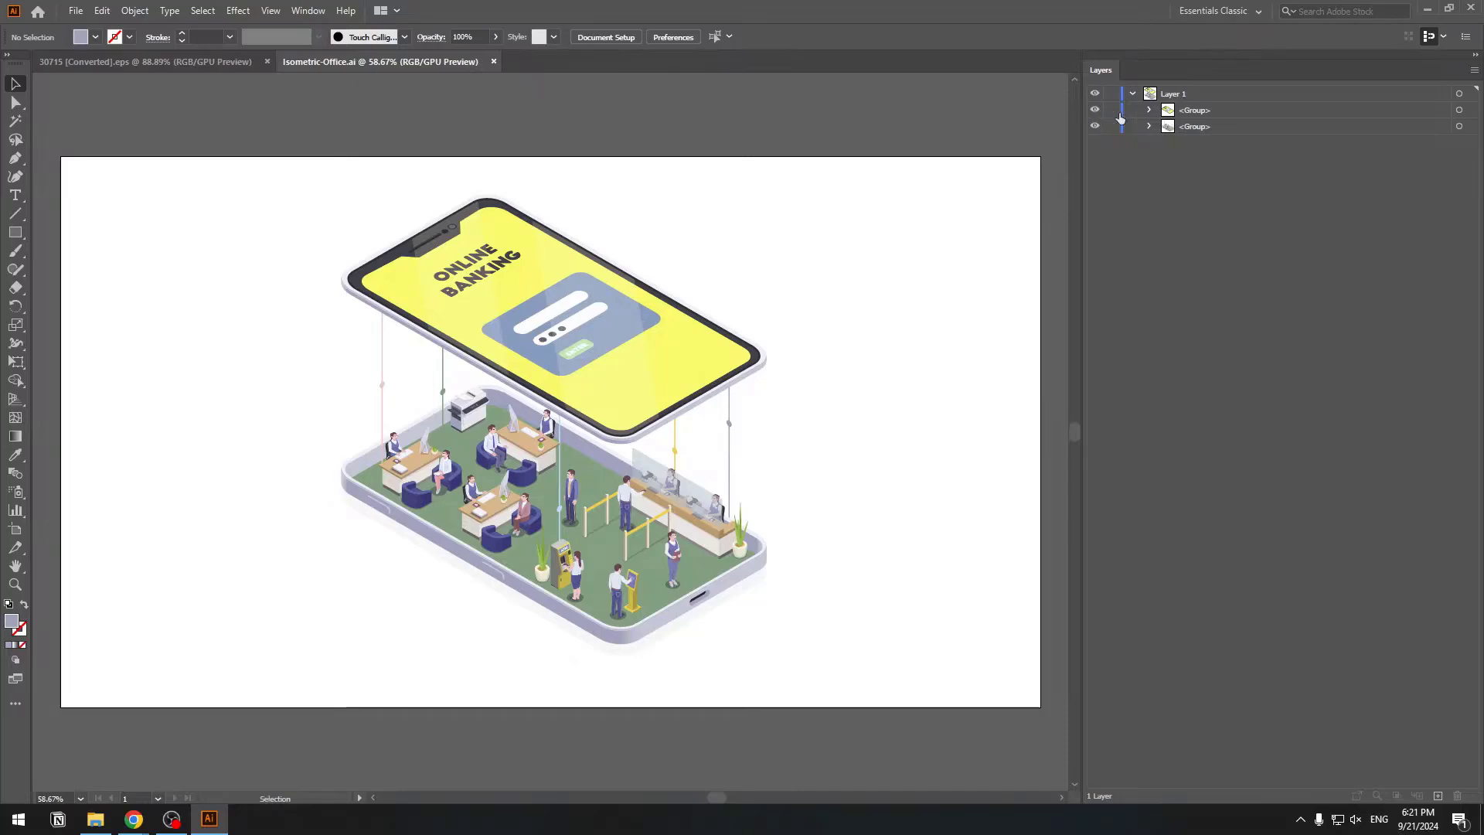
Hide the office group and move the yellow-screen phone group into a new top layer named phone-up.
click(1094, 126)
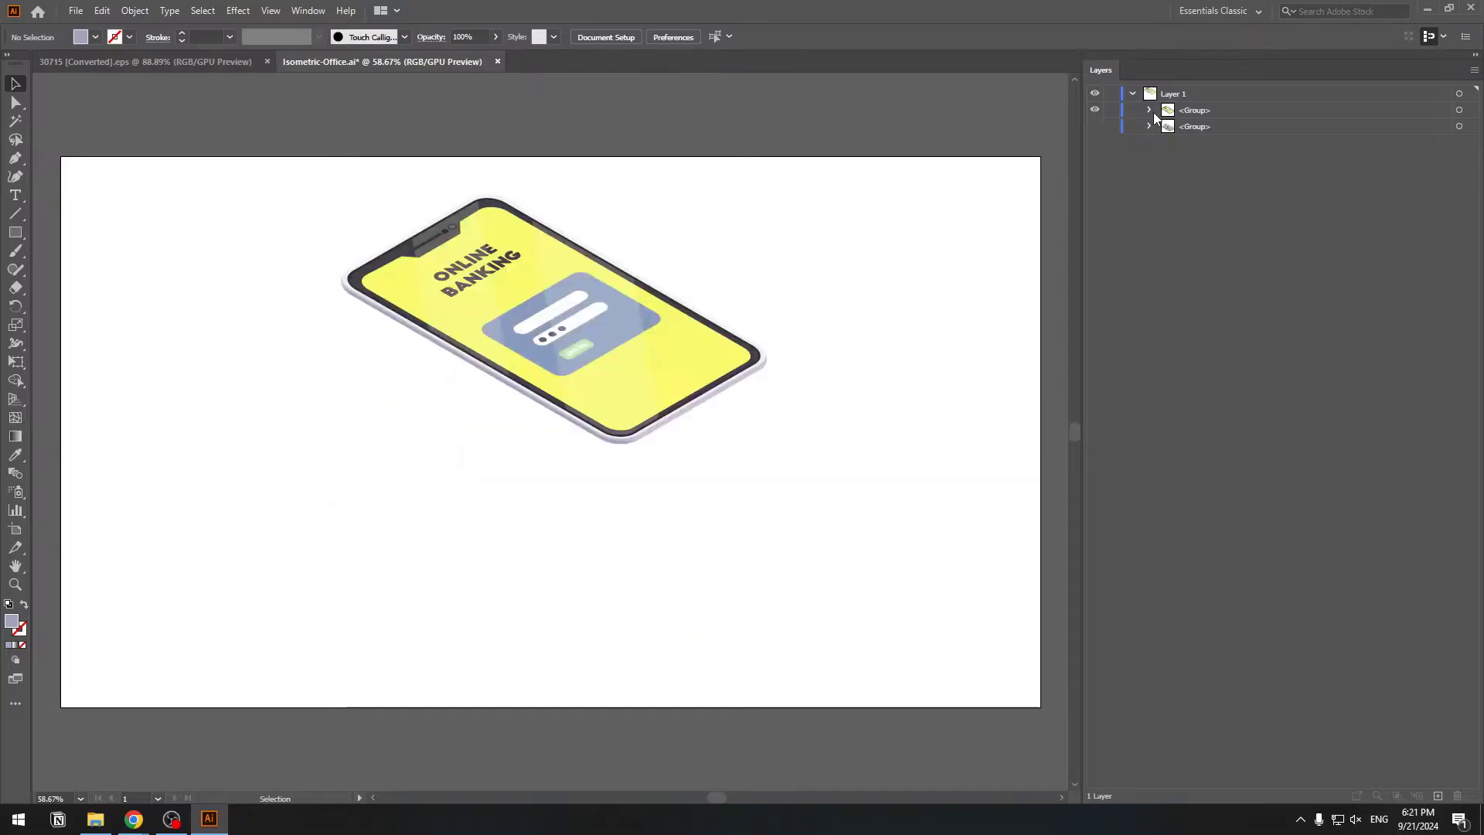
click(1187, 111)
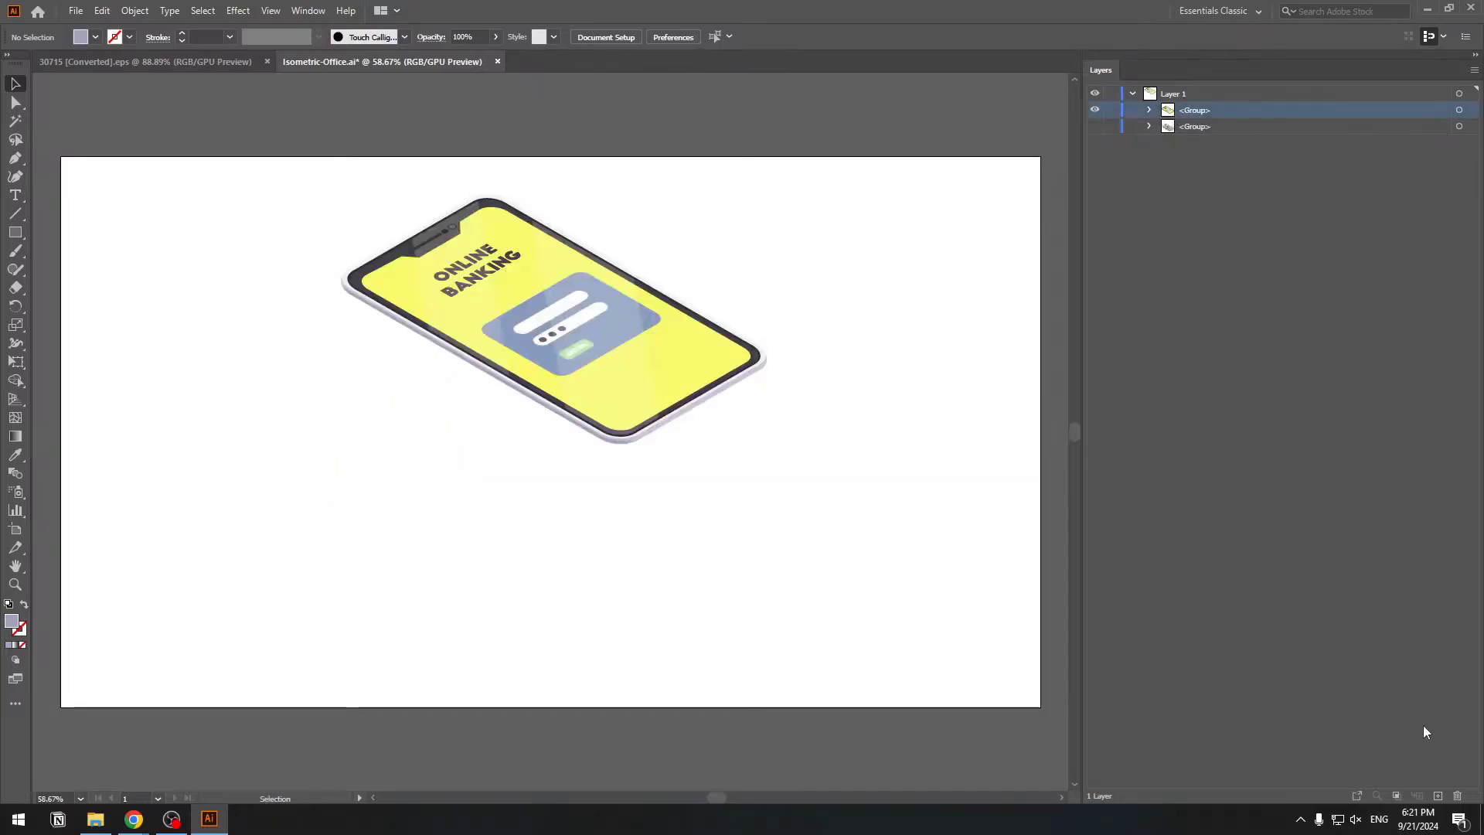
click(1438, 797)
drag(1184, 130, 1176, 96)
double_click(1171, 93)
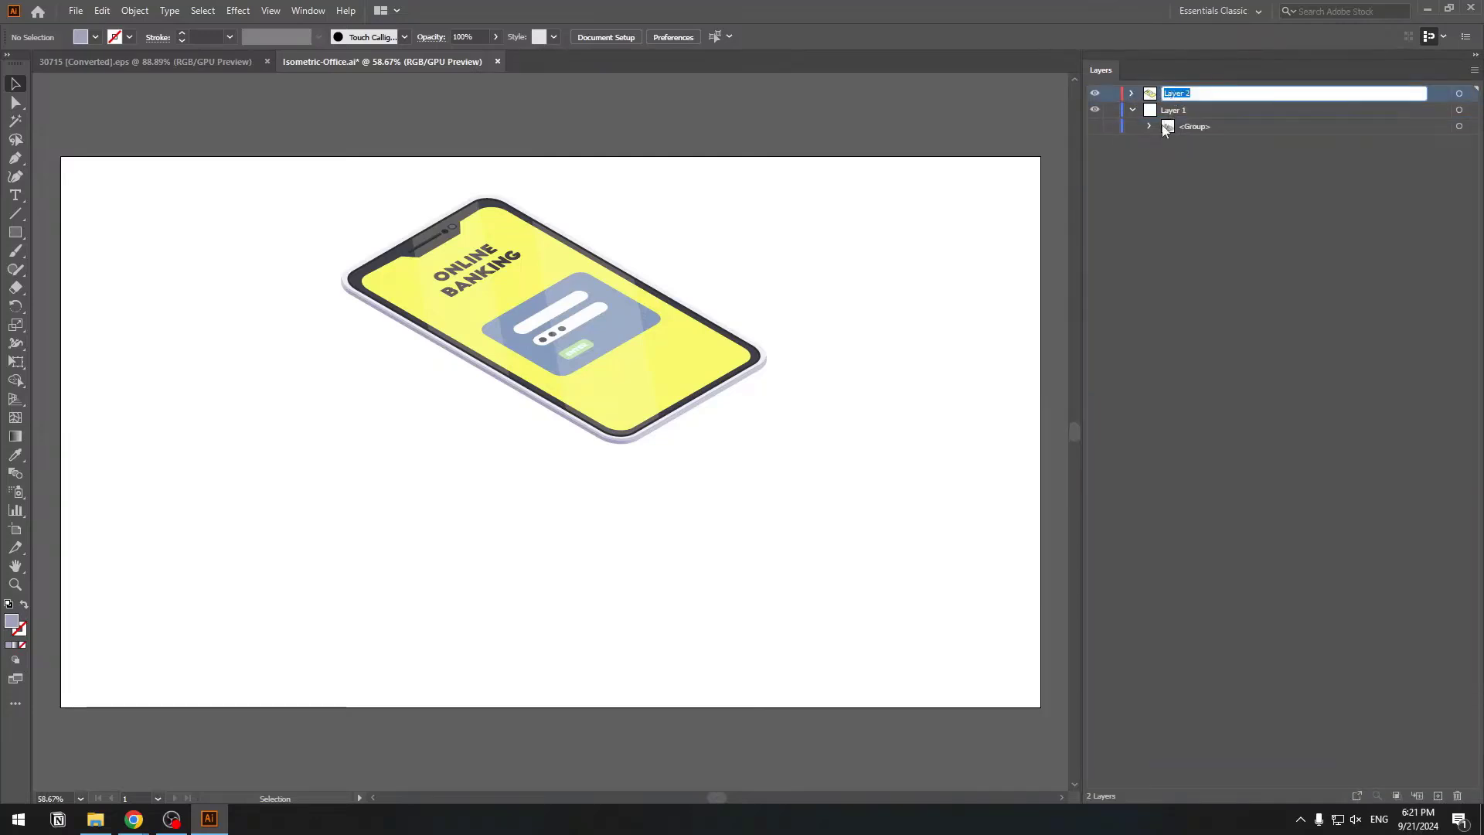
text(phone-up)
key(Return)
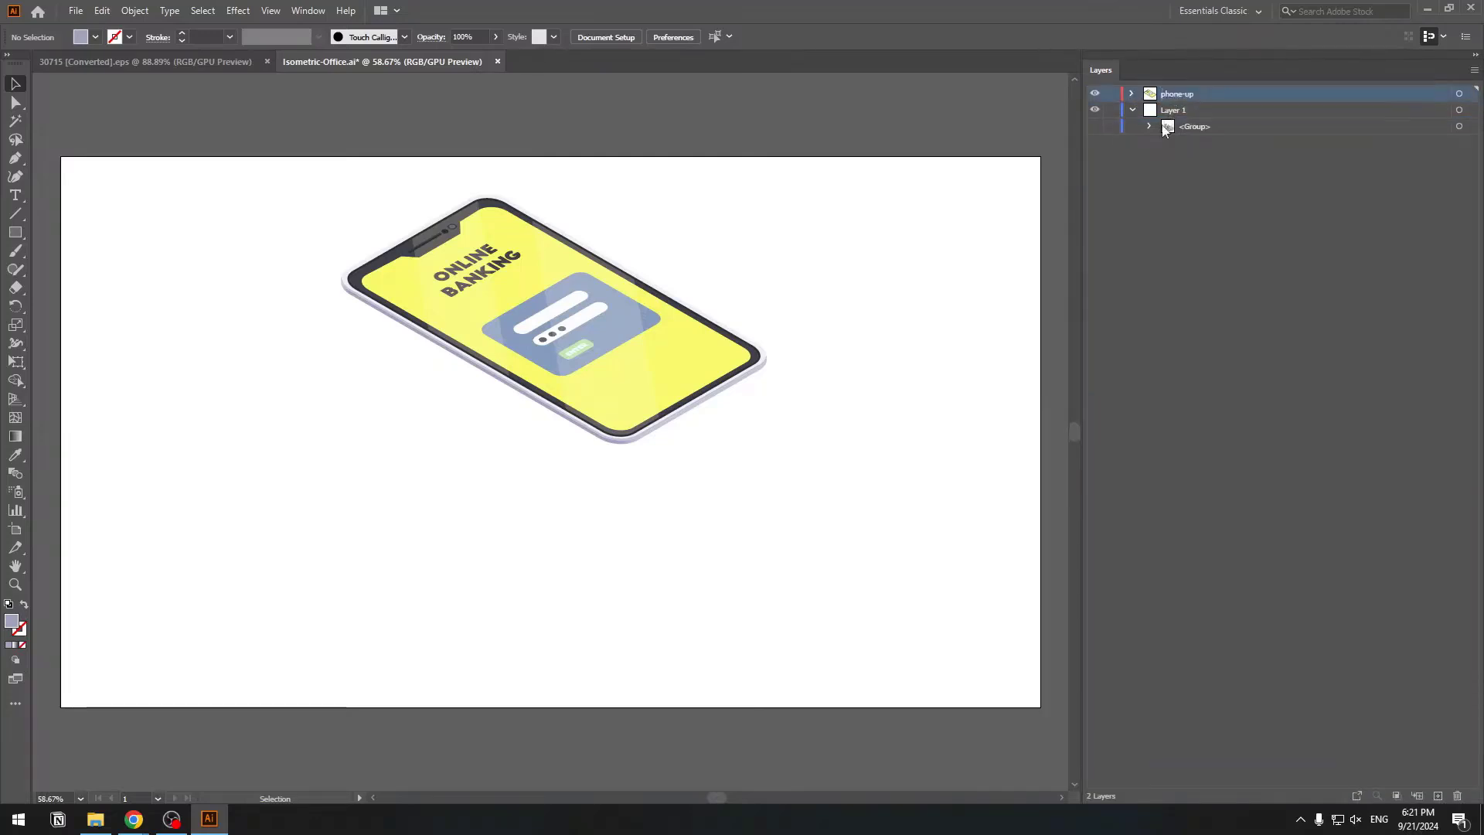
Hide the phone-up layer, show the office group in Layer 1 and expand its contents.
click(1094, 94)
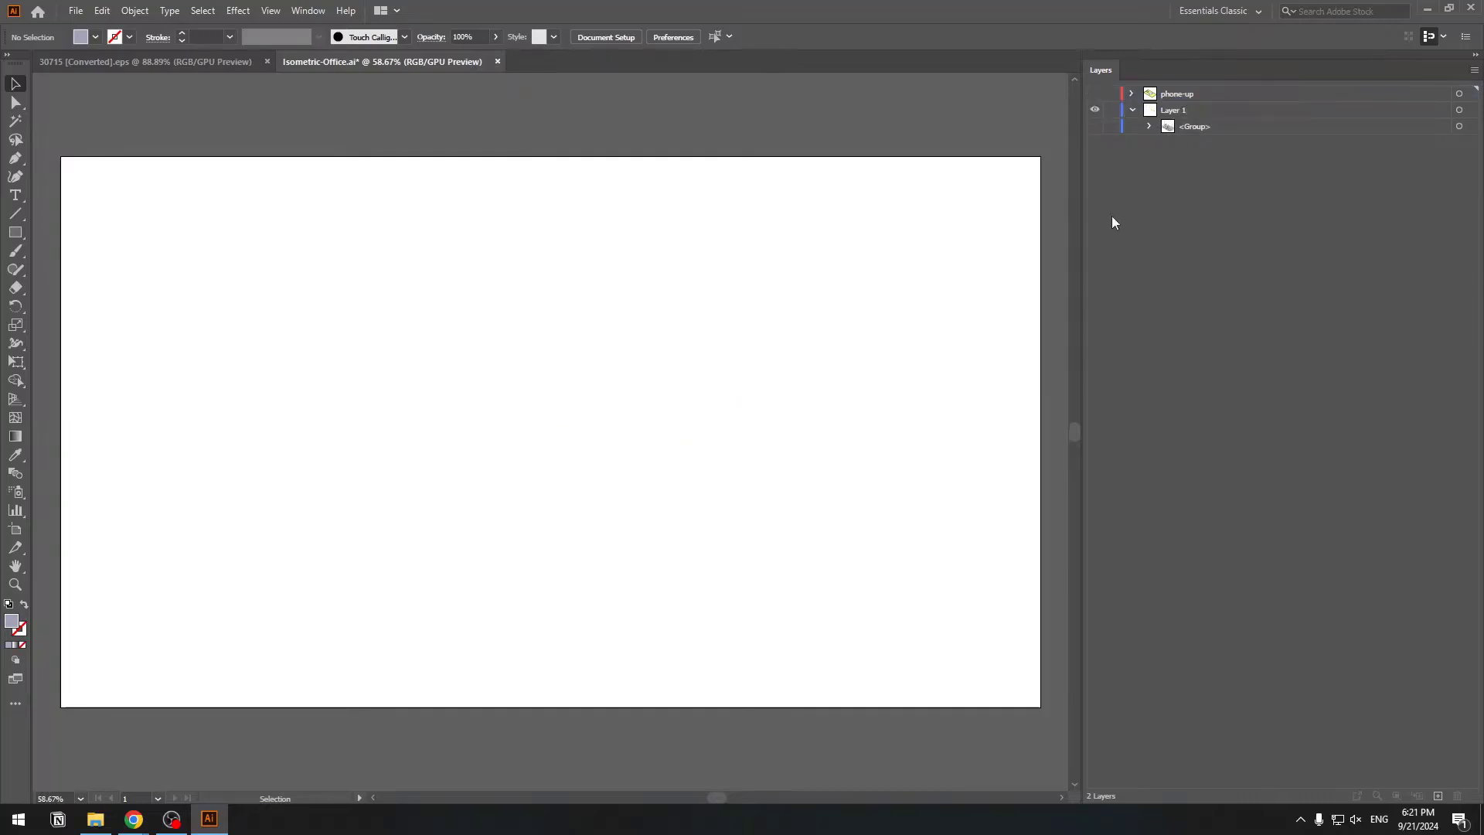
click(1094, 126)
click(1184, 129)
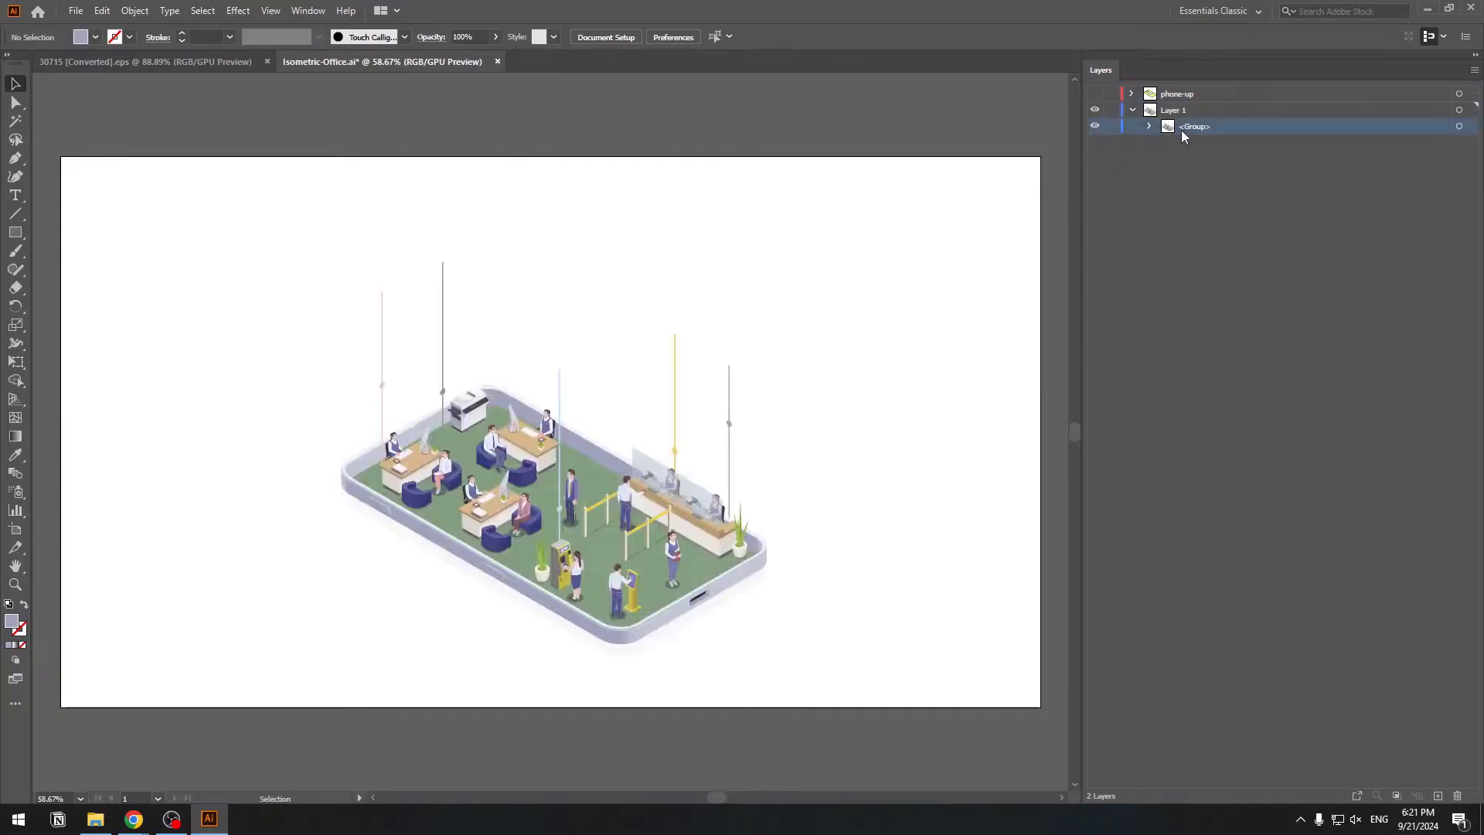
click(1150, 128)
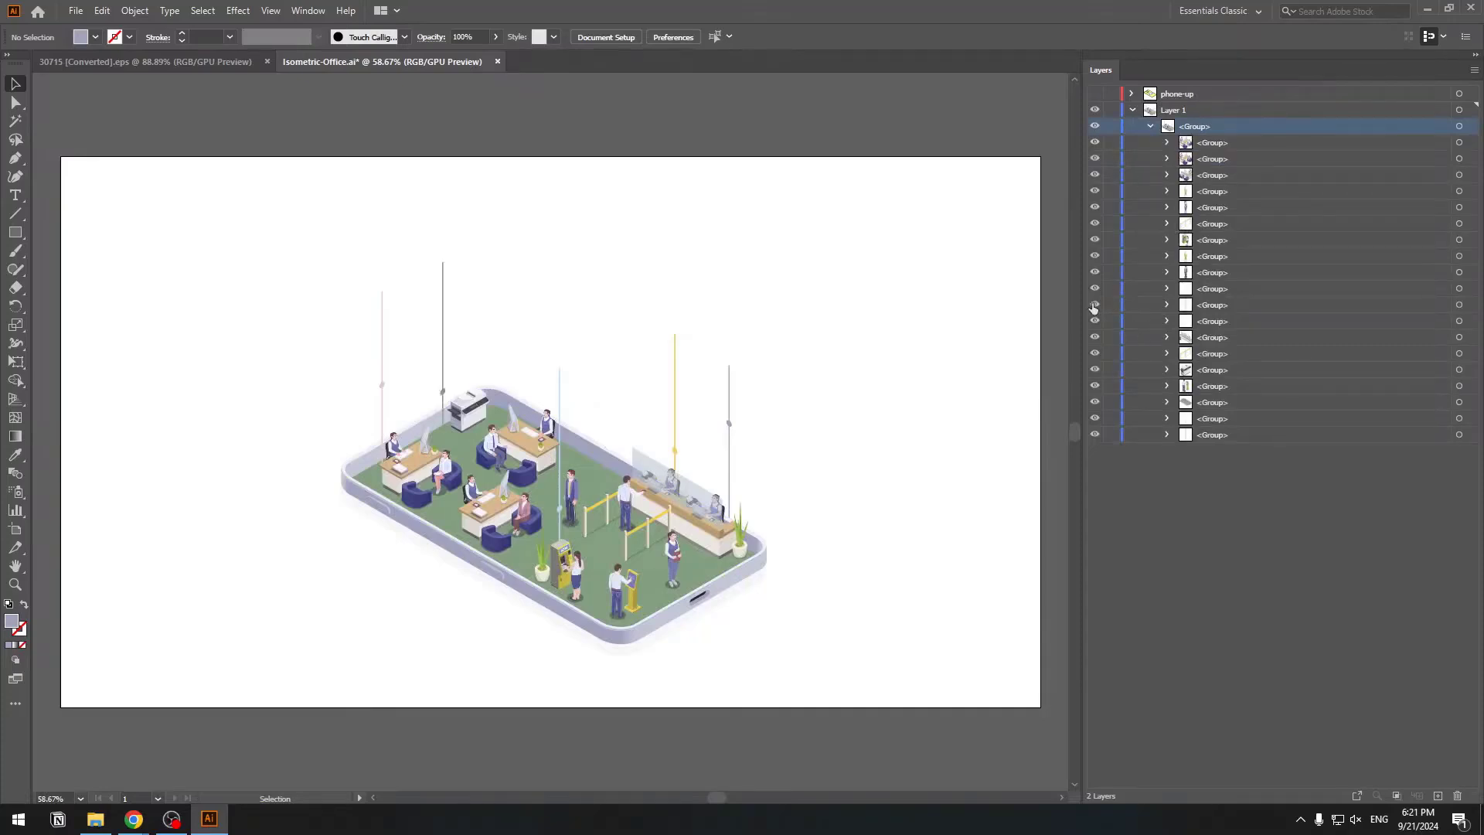
Hide the five vertical connector-line groups inside the office group.
click(1202, 290)
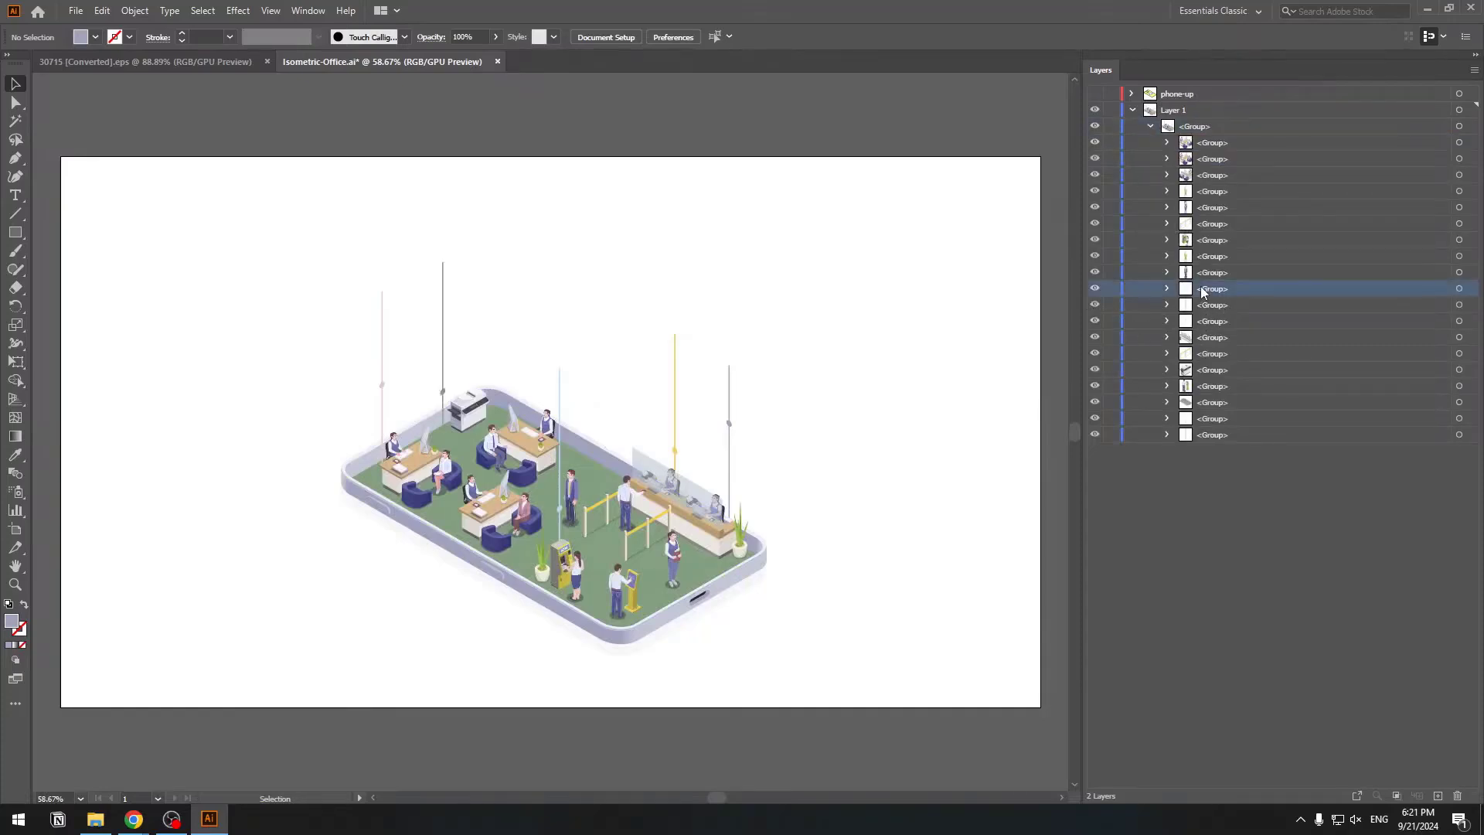
click(1095, 288)
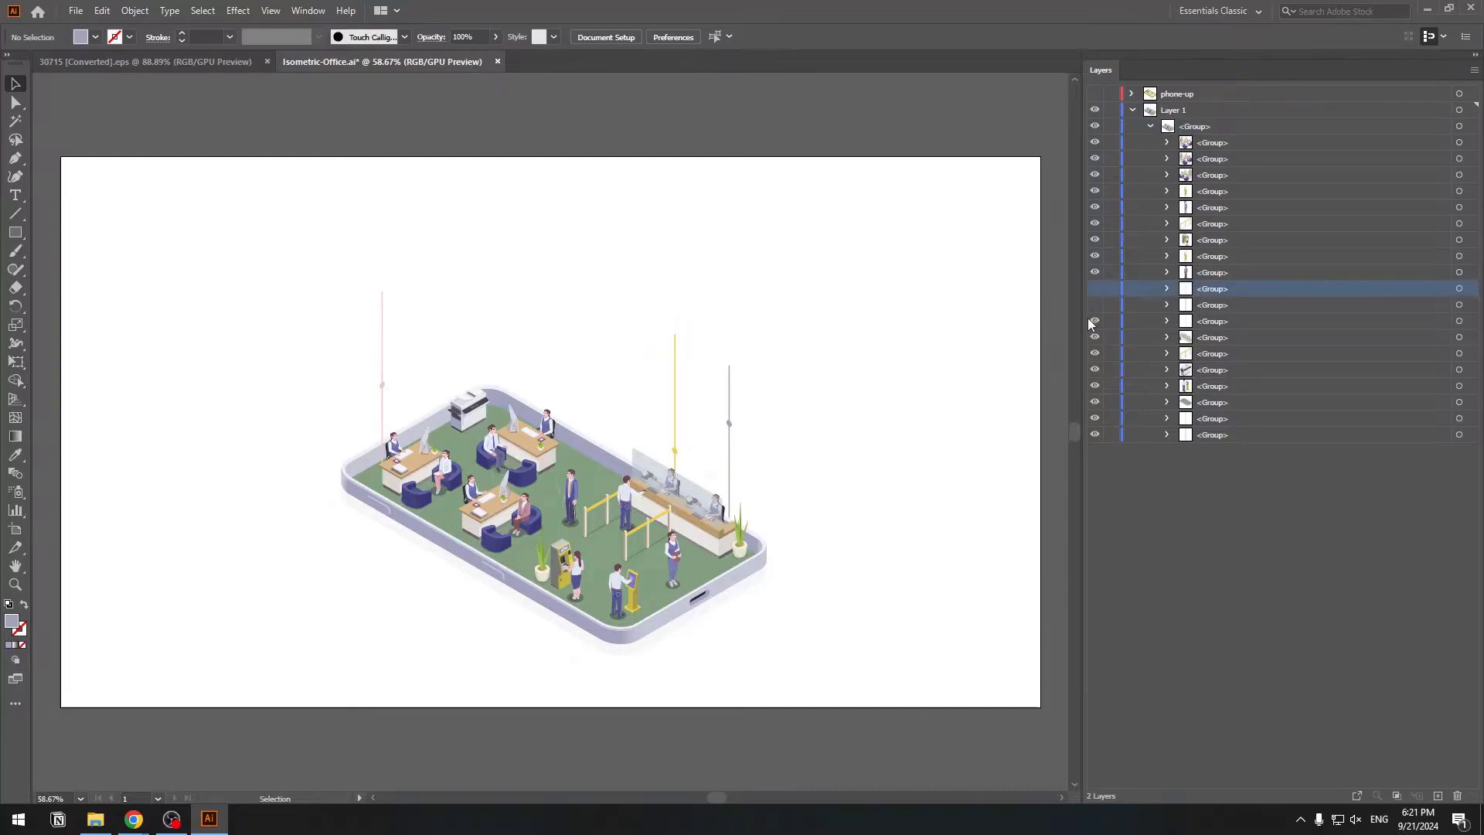
click(1095, 322)
drag(1097, 421, 1097, 447)
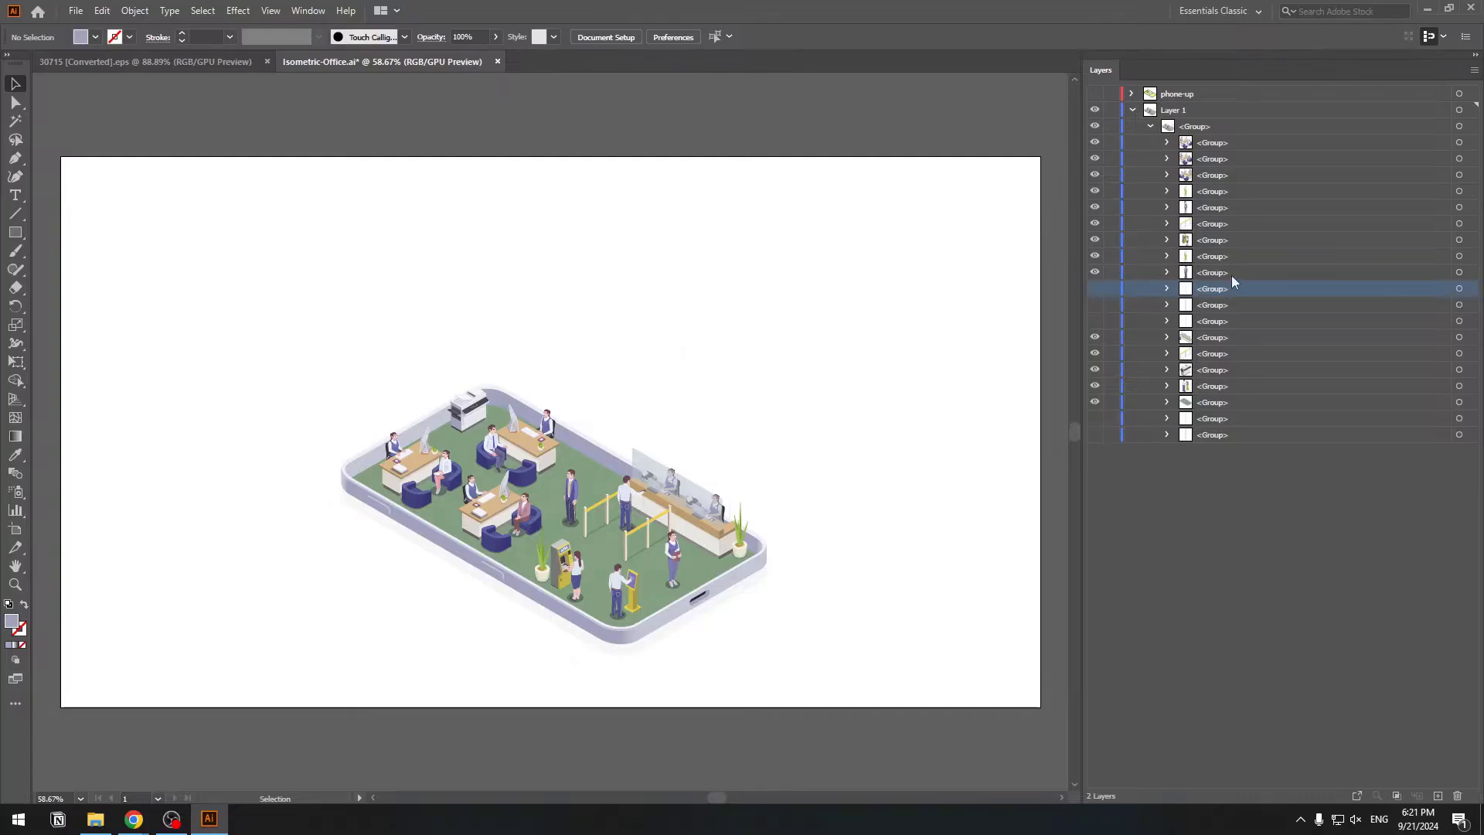
Create a new layer and move the five hidden connector-line groups out of the office group into it.
click(1438, 797)
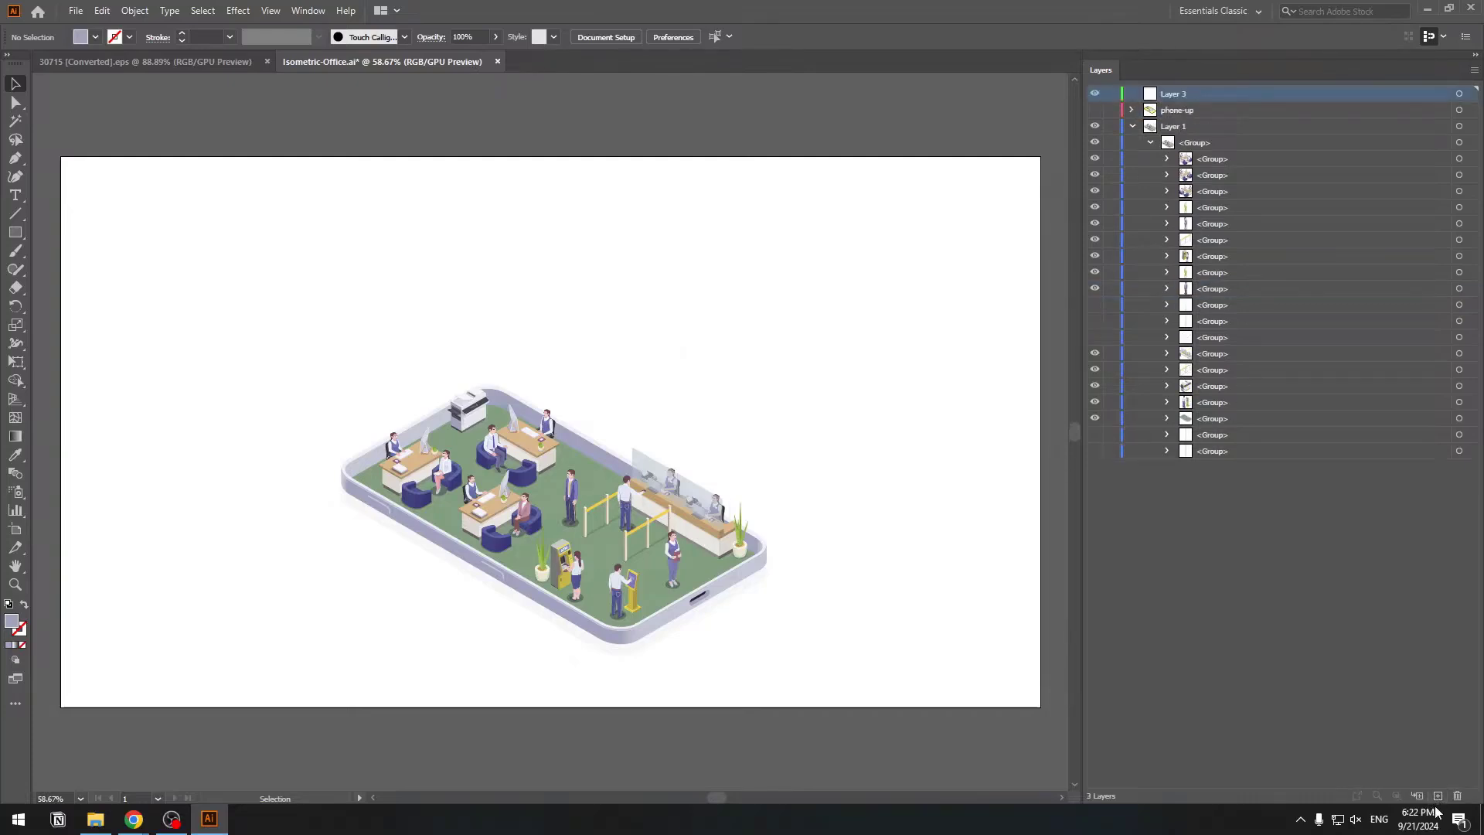
click(1203, 304)
shift+click(1203, 322)
shift+click(1203, 337)
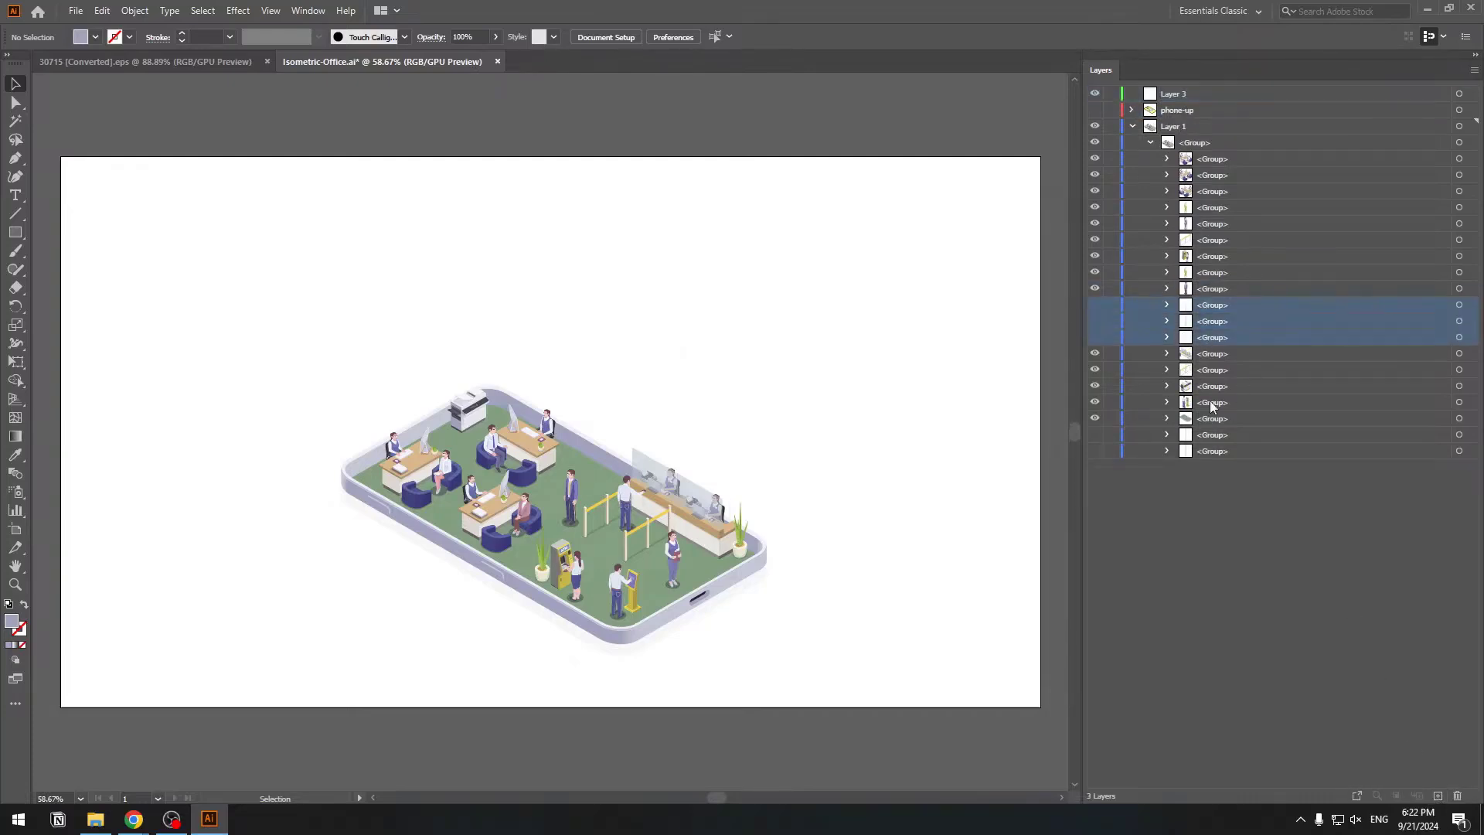
ctrl+click(1216, 436)
ctrl+click(1213, 451)
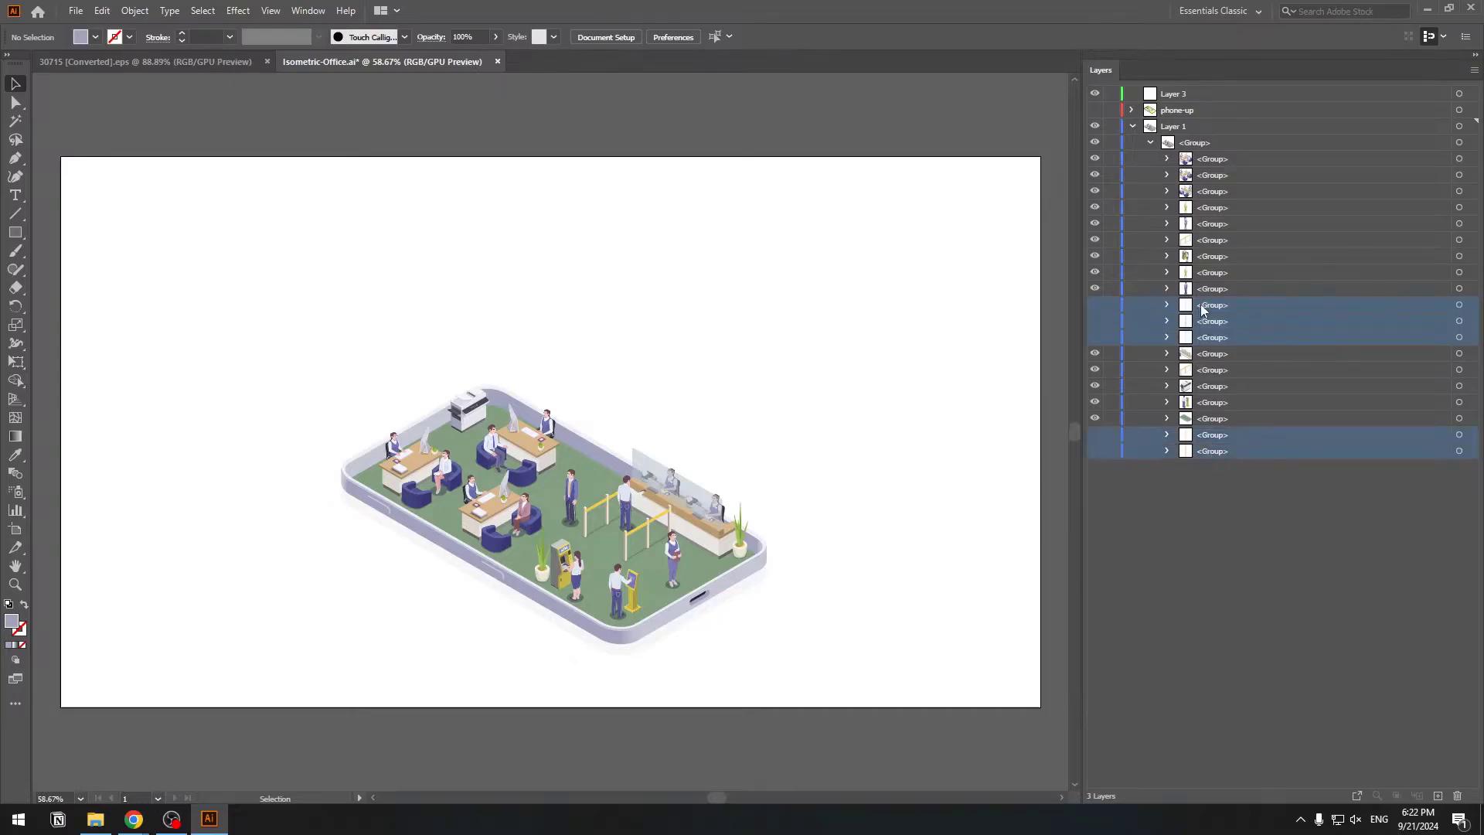
drag(1202, 310, 1211, 95)
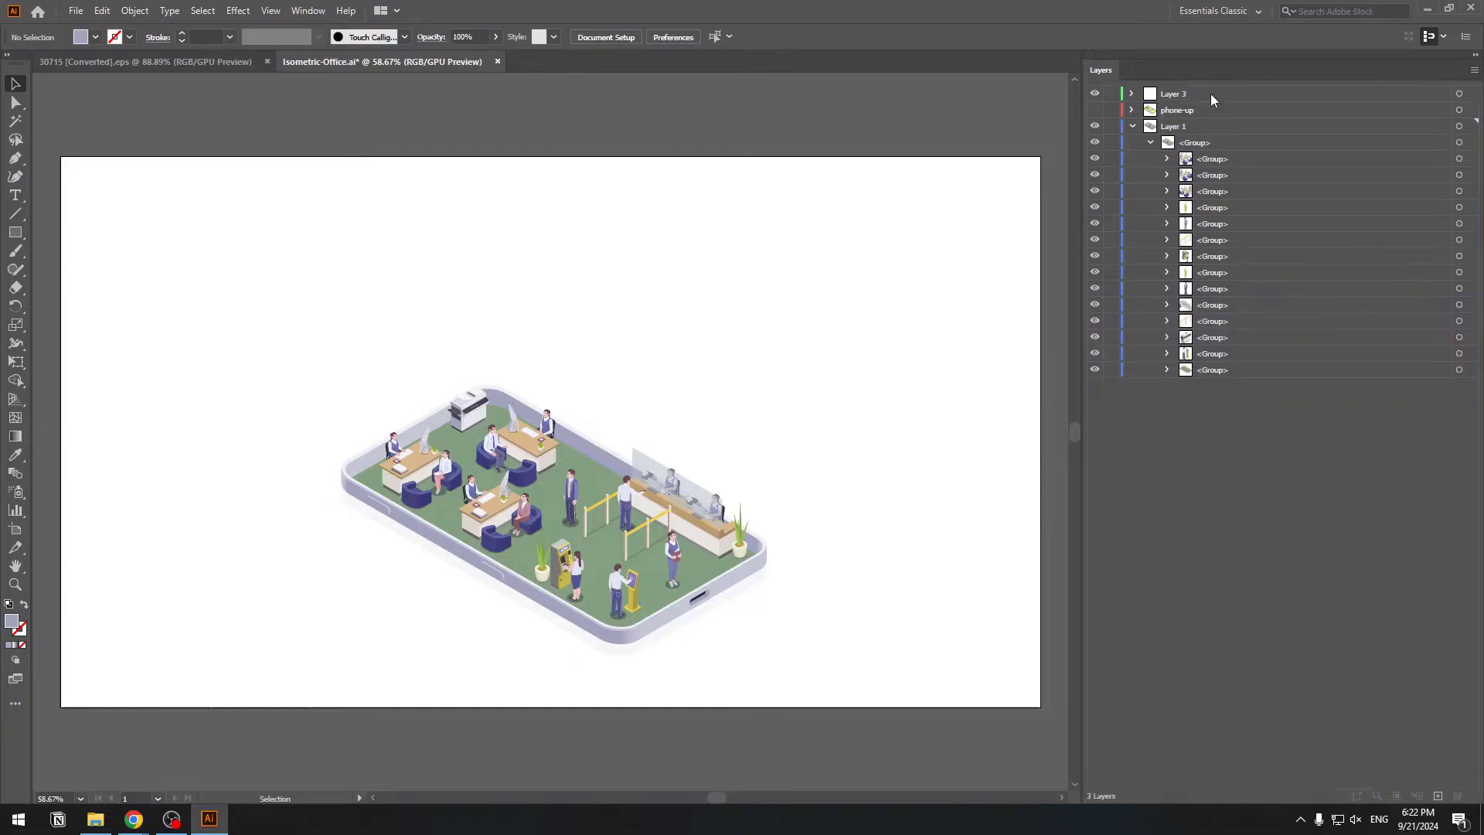
Make the five connector-line groups in Layer 3 visible and collapse the layer.
click(1132, 96)
drag(1095, 109, 1095, 174)
click(1133, 94)
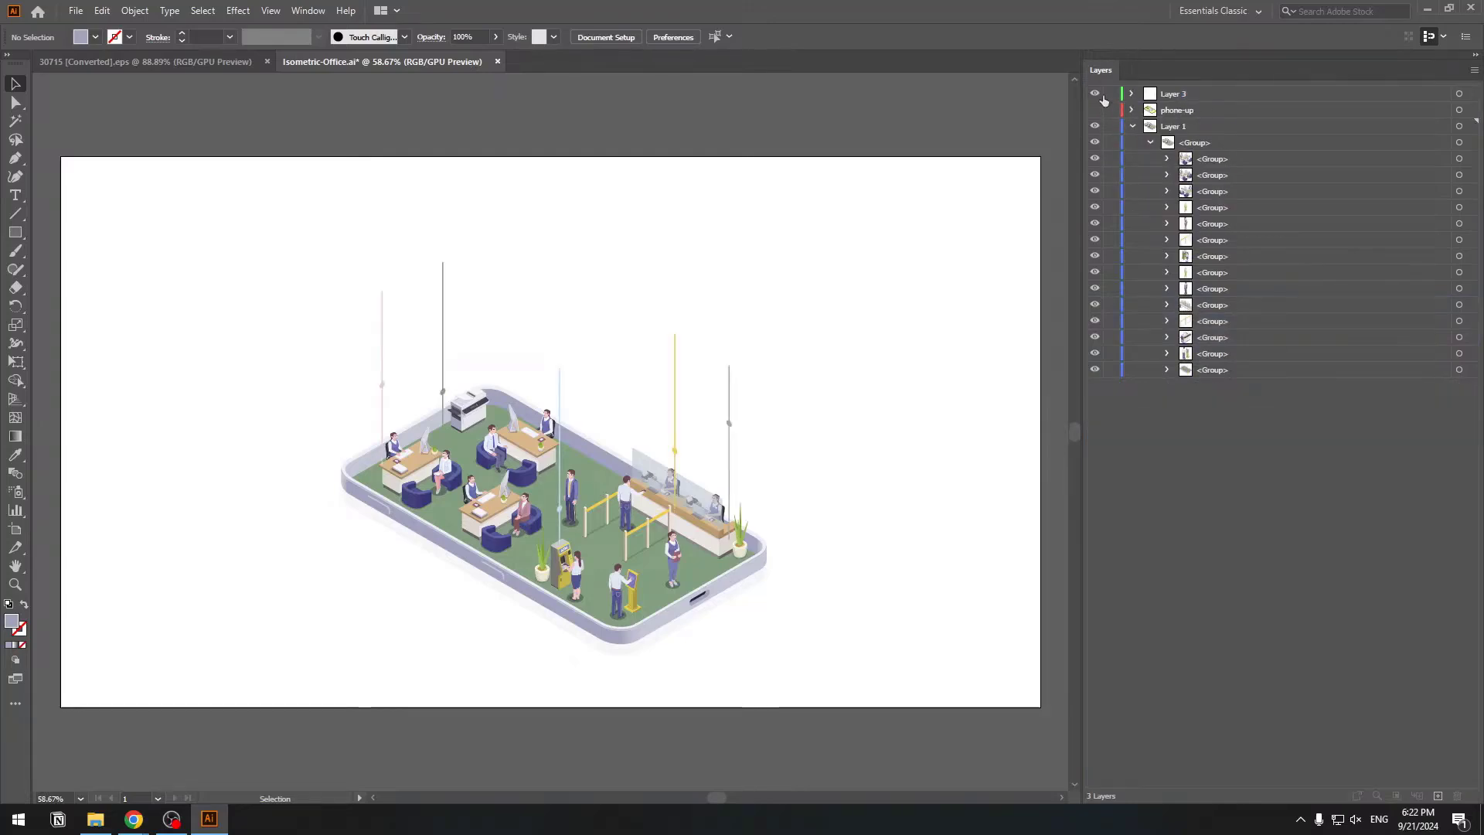
Check Layer 3 by toggling its visibility, show the phone-up layer and move it above Layer 3.
click(1095, 93)
click(1095, 93)
click(1096, 94)
click(1095, 94)
click(1095, 111)
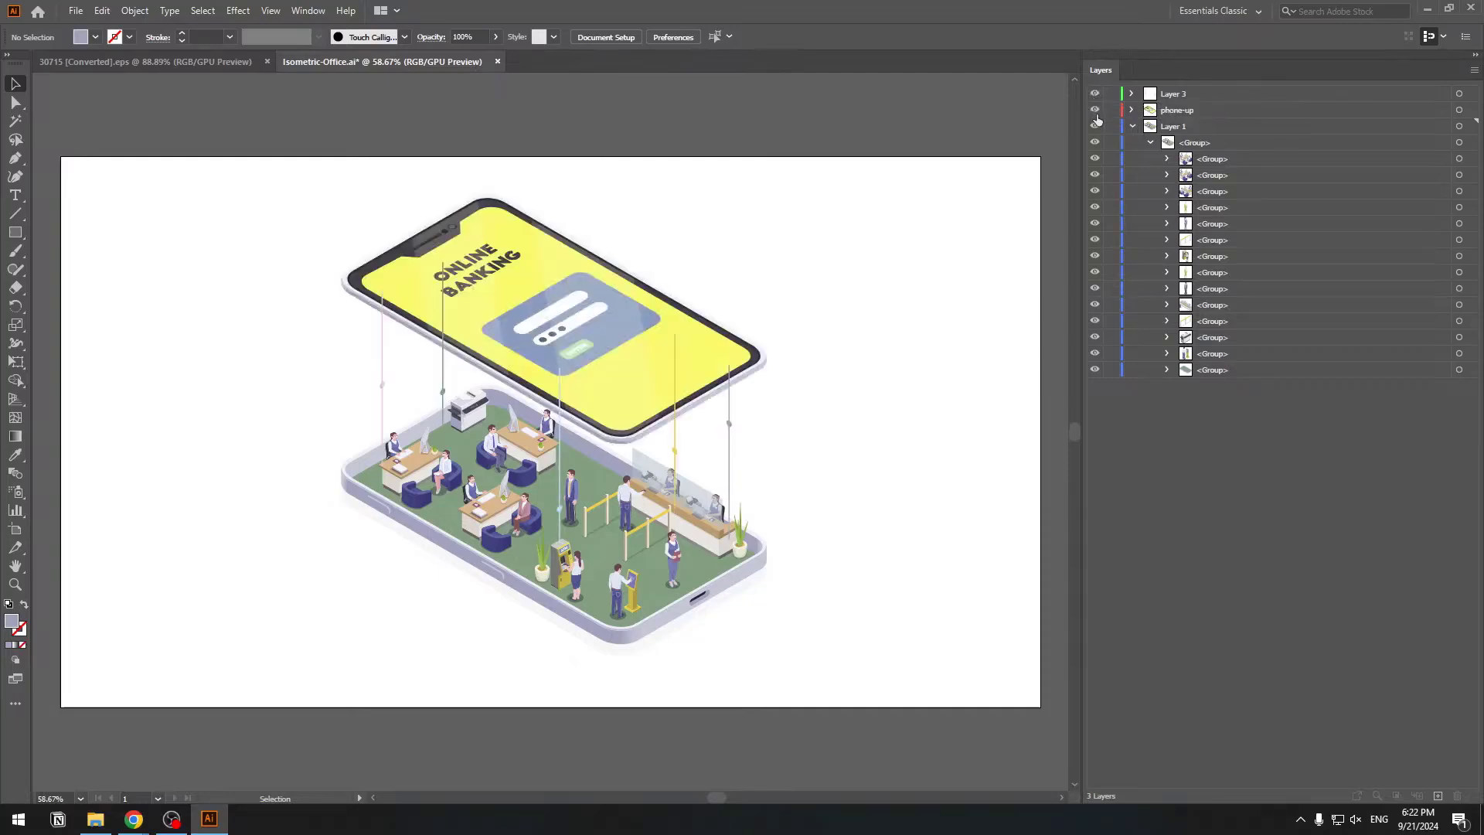
click(1173, 115)
drag(1171, 116, 1177, 100)
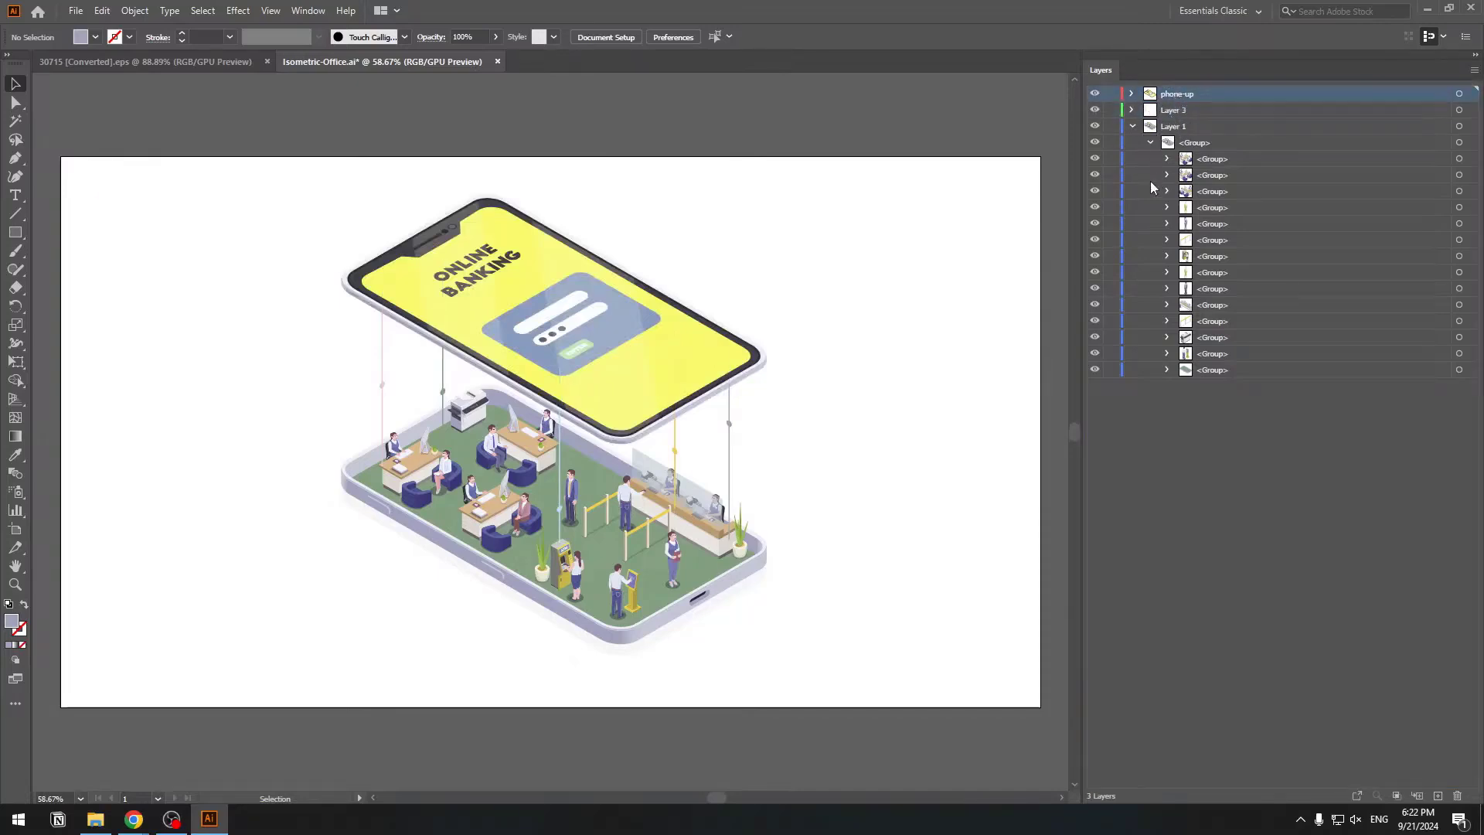
Rename Layer 3 as line and hide both it and the phone-up layer.
click(1095, 93)
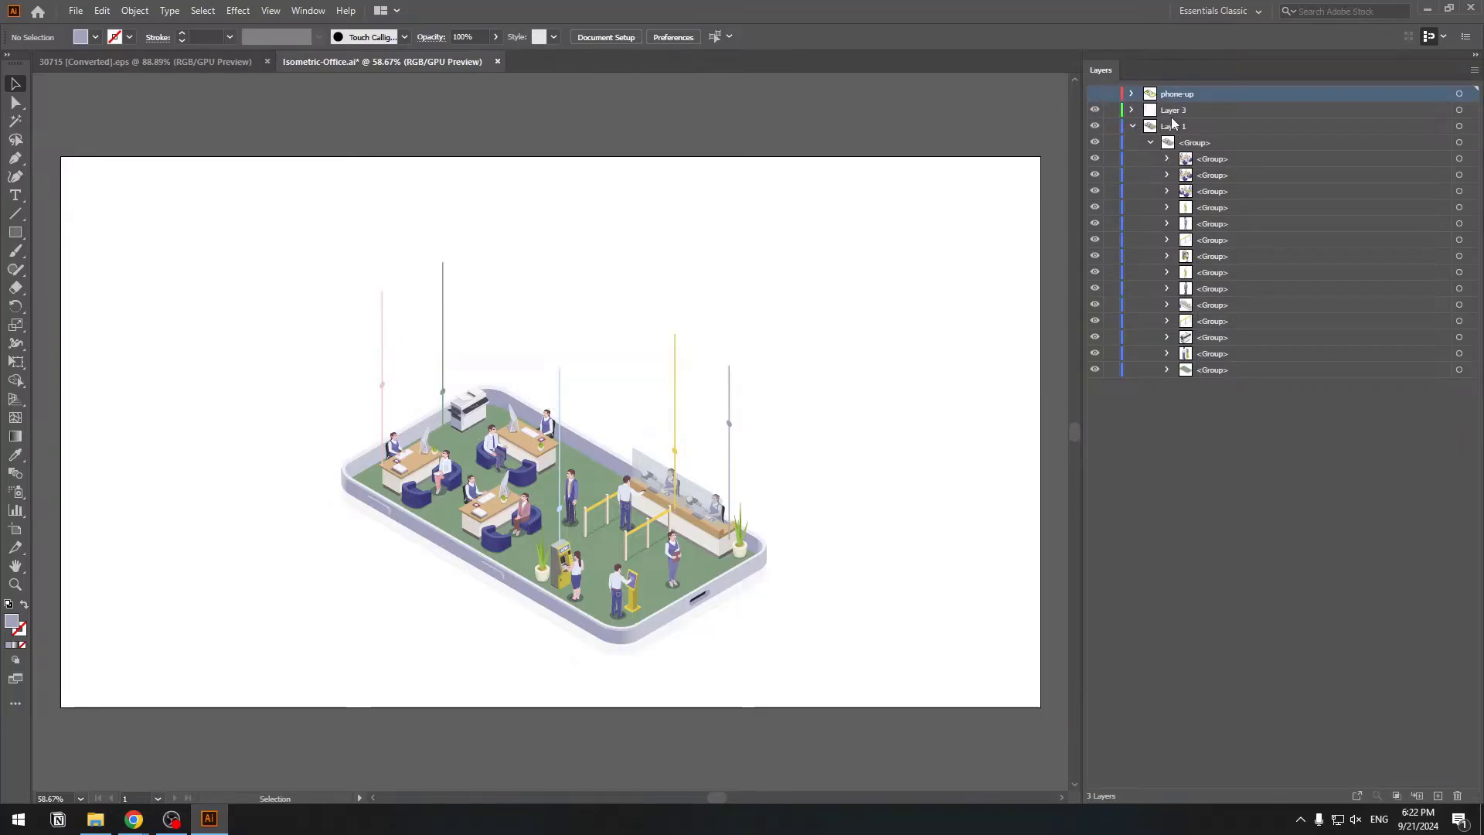
double_click(1175, 111)
text(line)
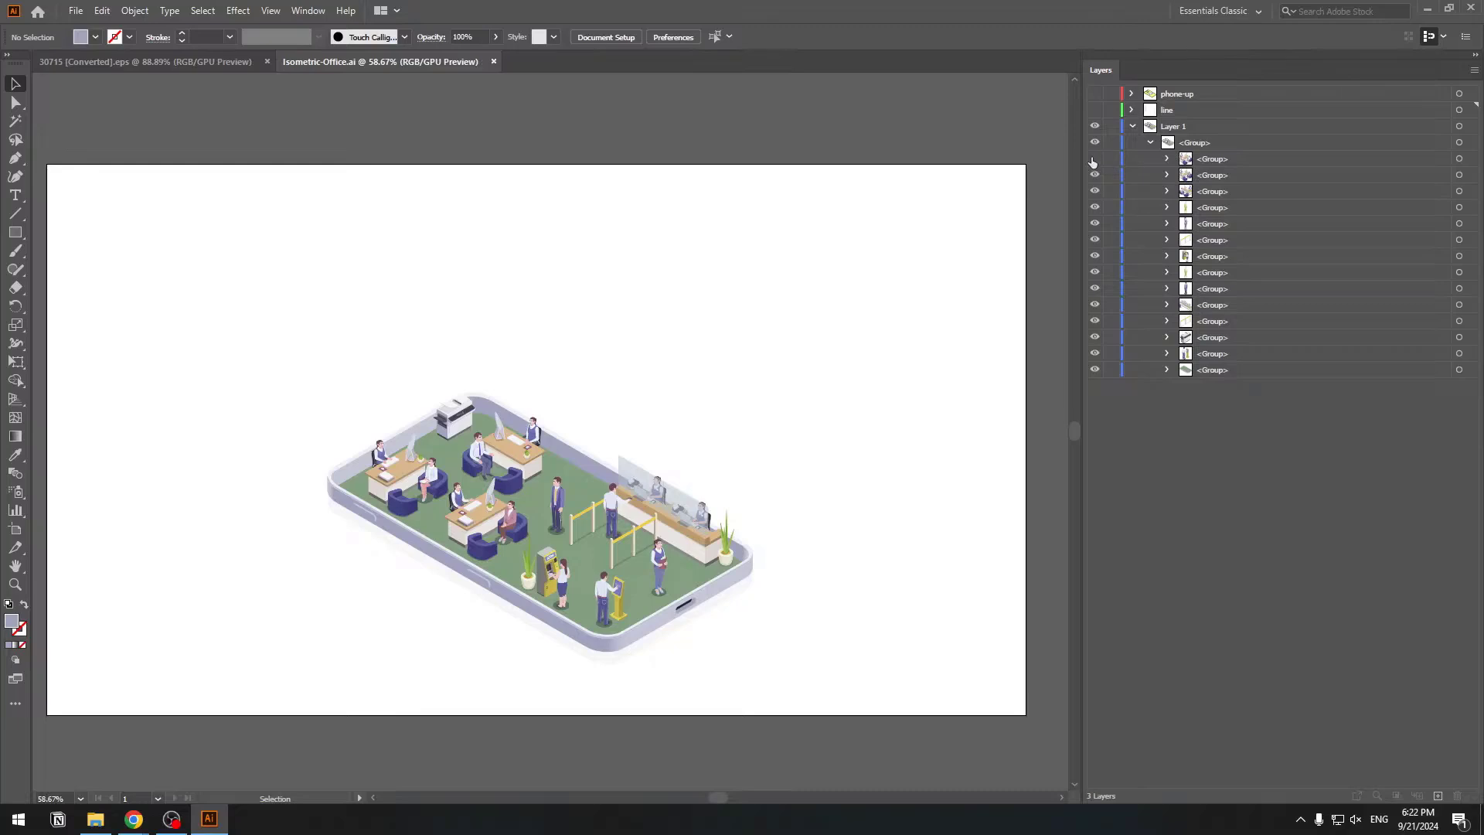
Inspect the front-desk woman's group up close and add a new layer above phone-up.
click(1194, 162)
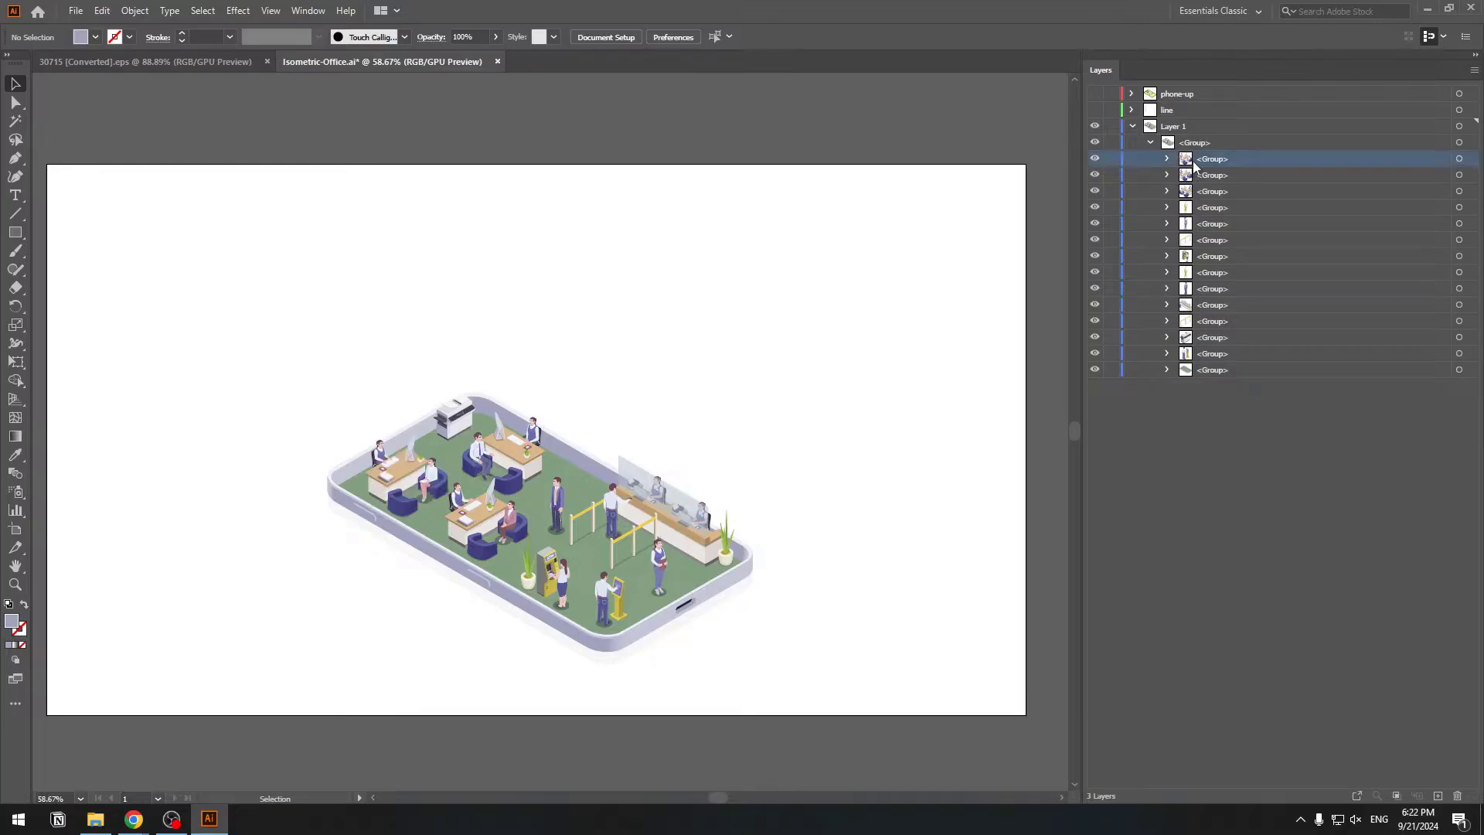
drag(190, 568, 528, 267)
key(ctrl+plus)
key(ctrl+plus)
key(ctrl+plus)
key(ctrl+plus)
key(ctrl+plus)
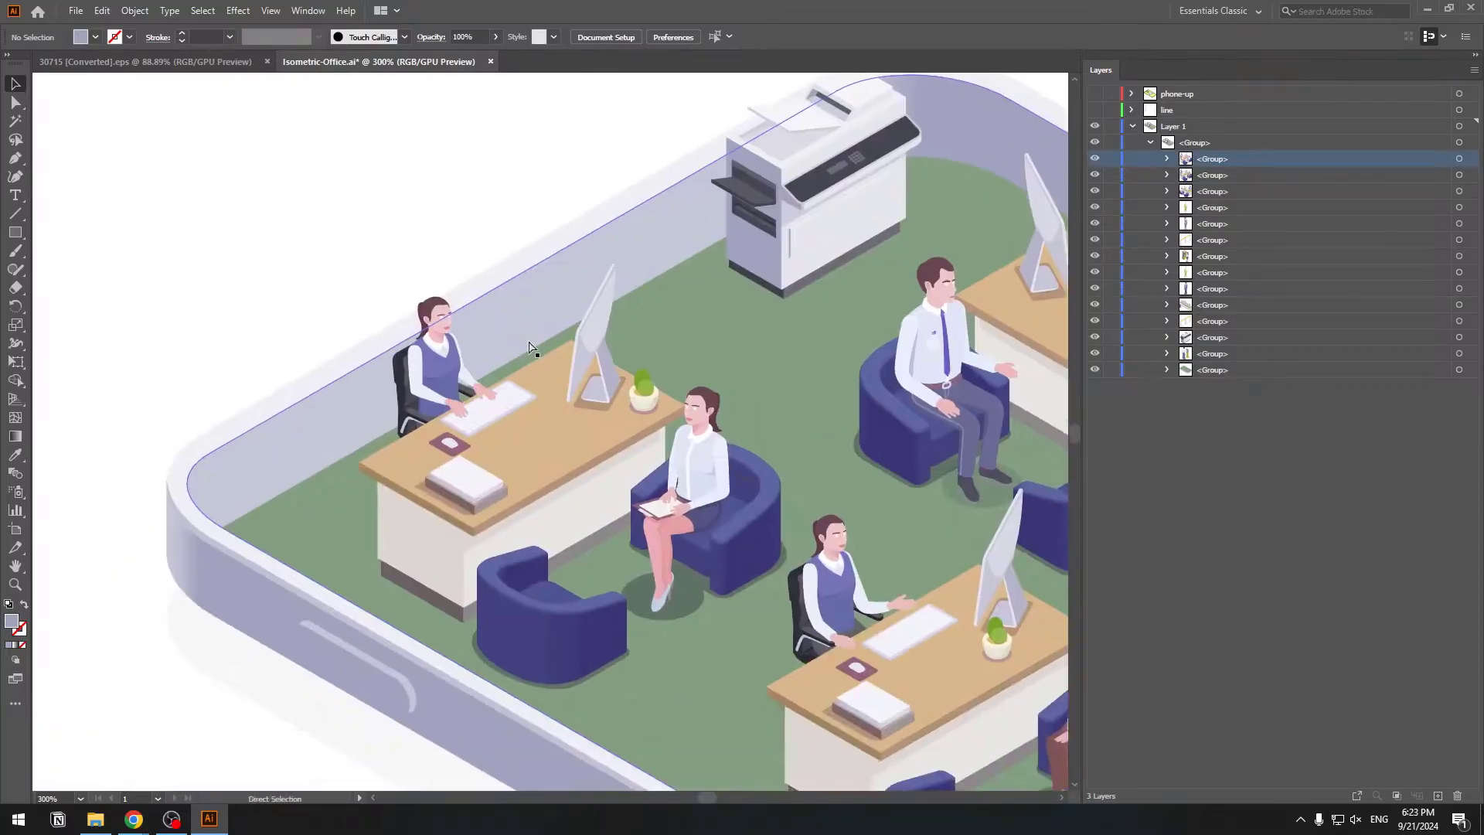
key(ctrl+plus)
drag(499, 336, 483, 380)
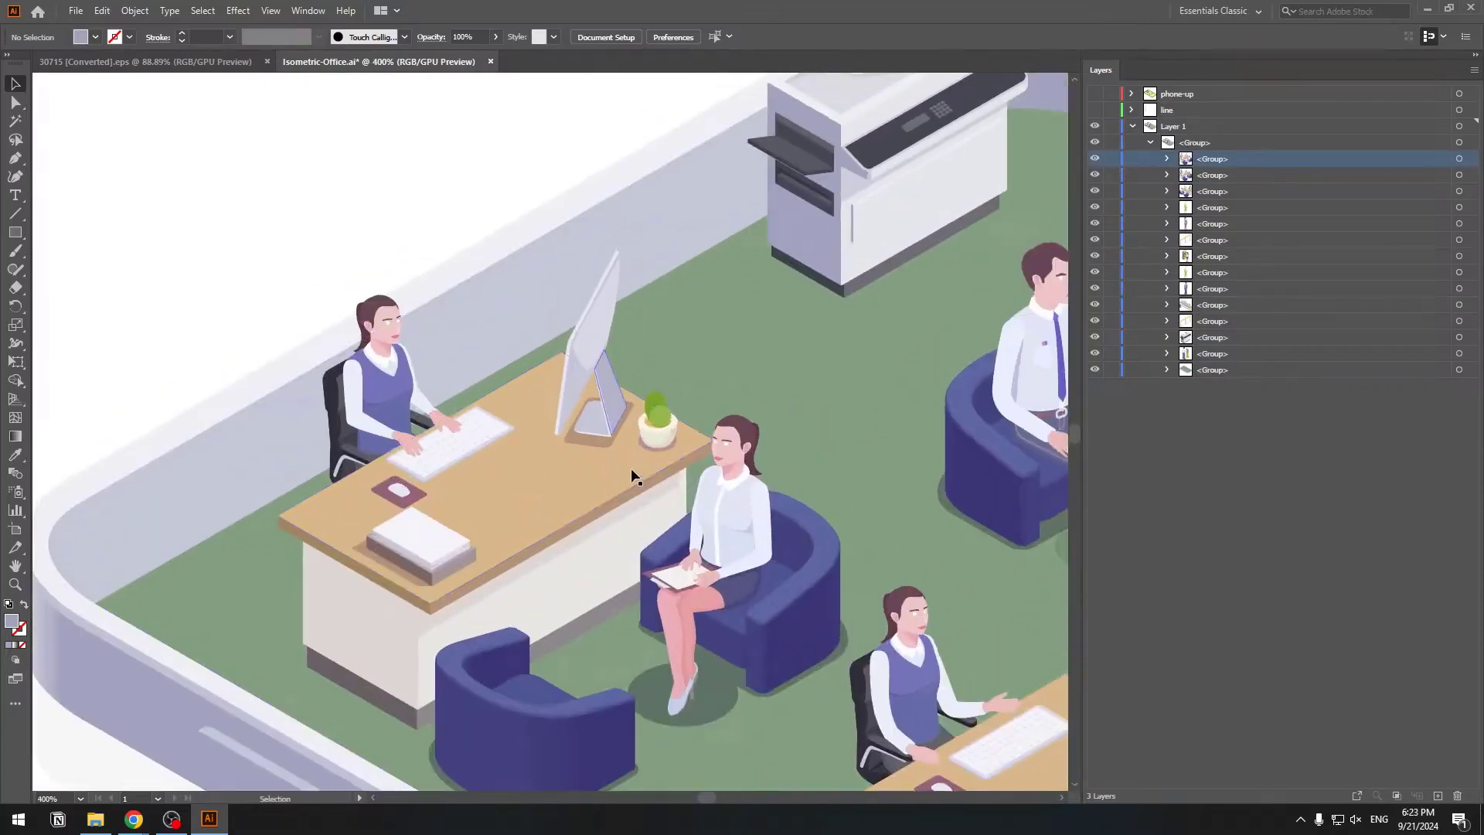
click(1190, 94)
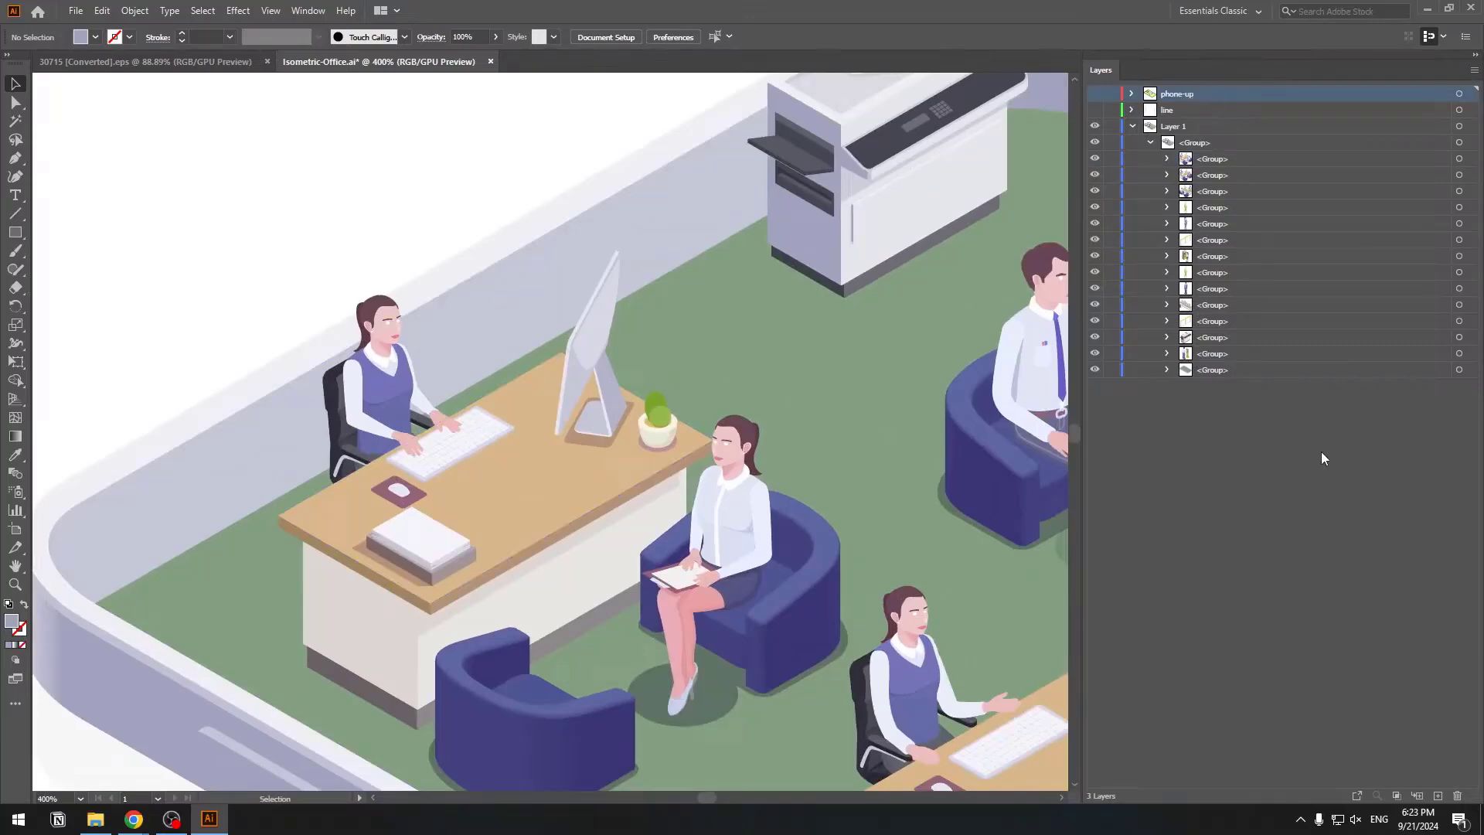
click(1438, 796)
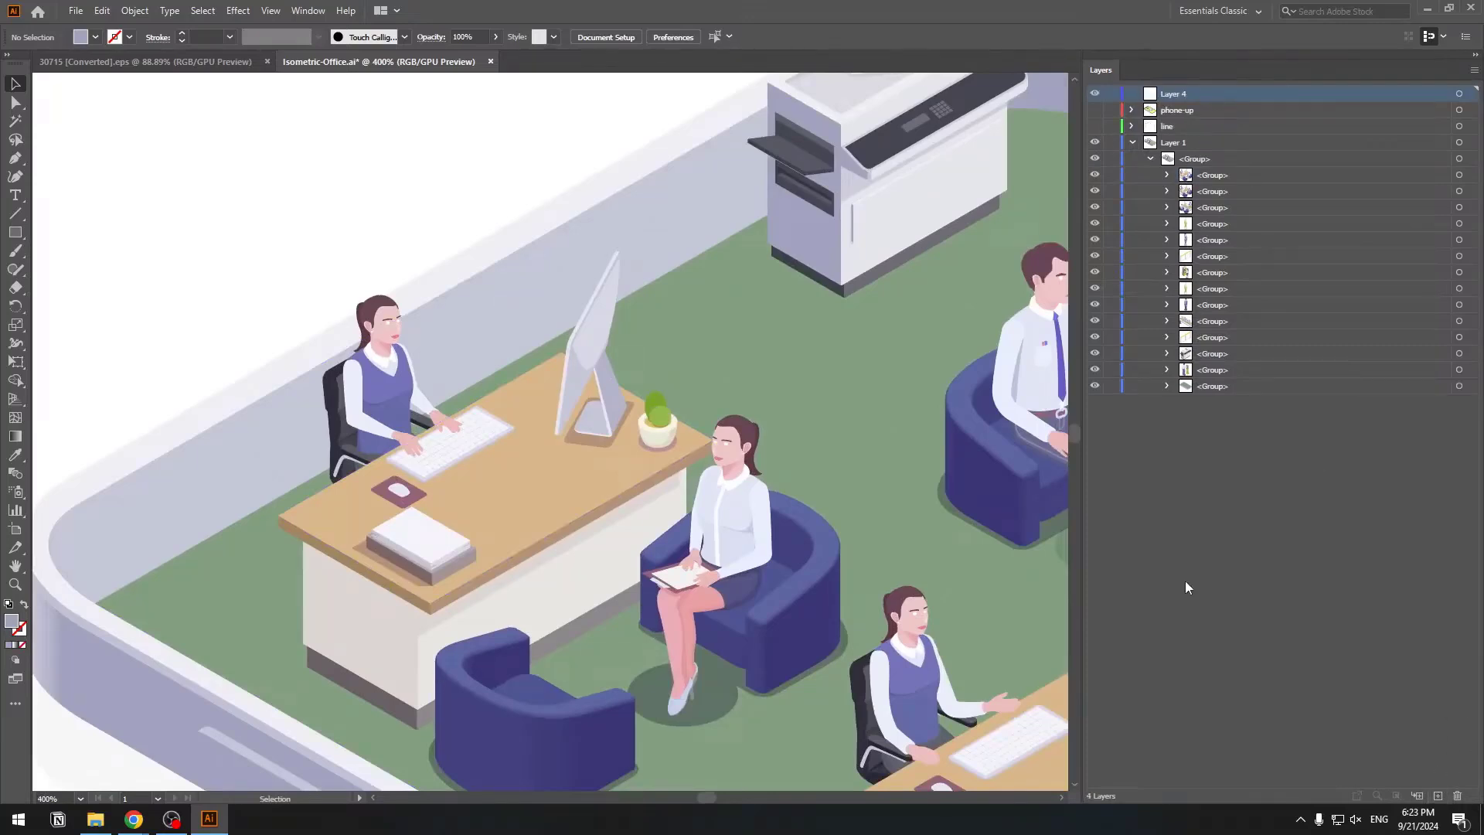
Move the front-desk woman's near arm, with its sleeve and hand shapes, in place from Layer 1 into Layer 4.
space+drag(222, 432, 307, 450)
key(ctrl+equal)
key(ctrl+equal)
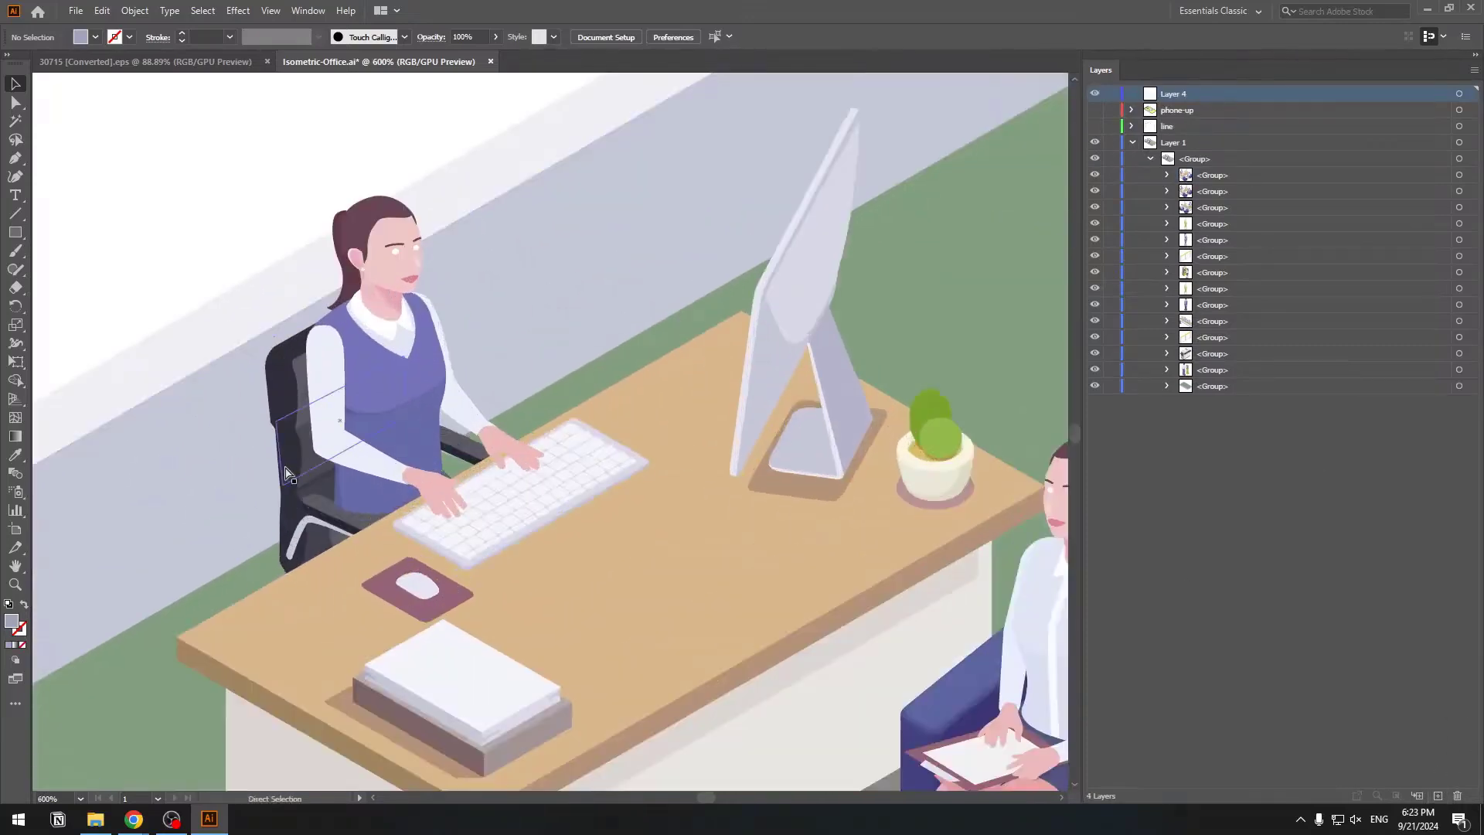
key(ctrl+equal)
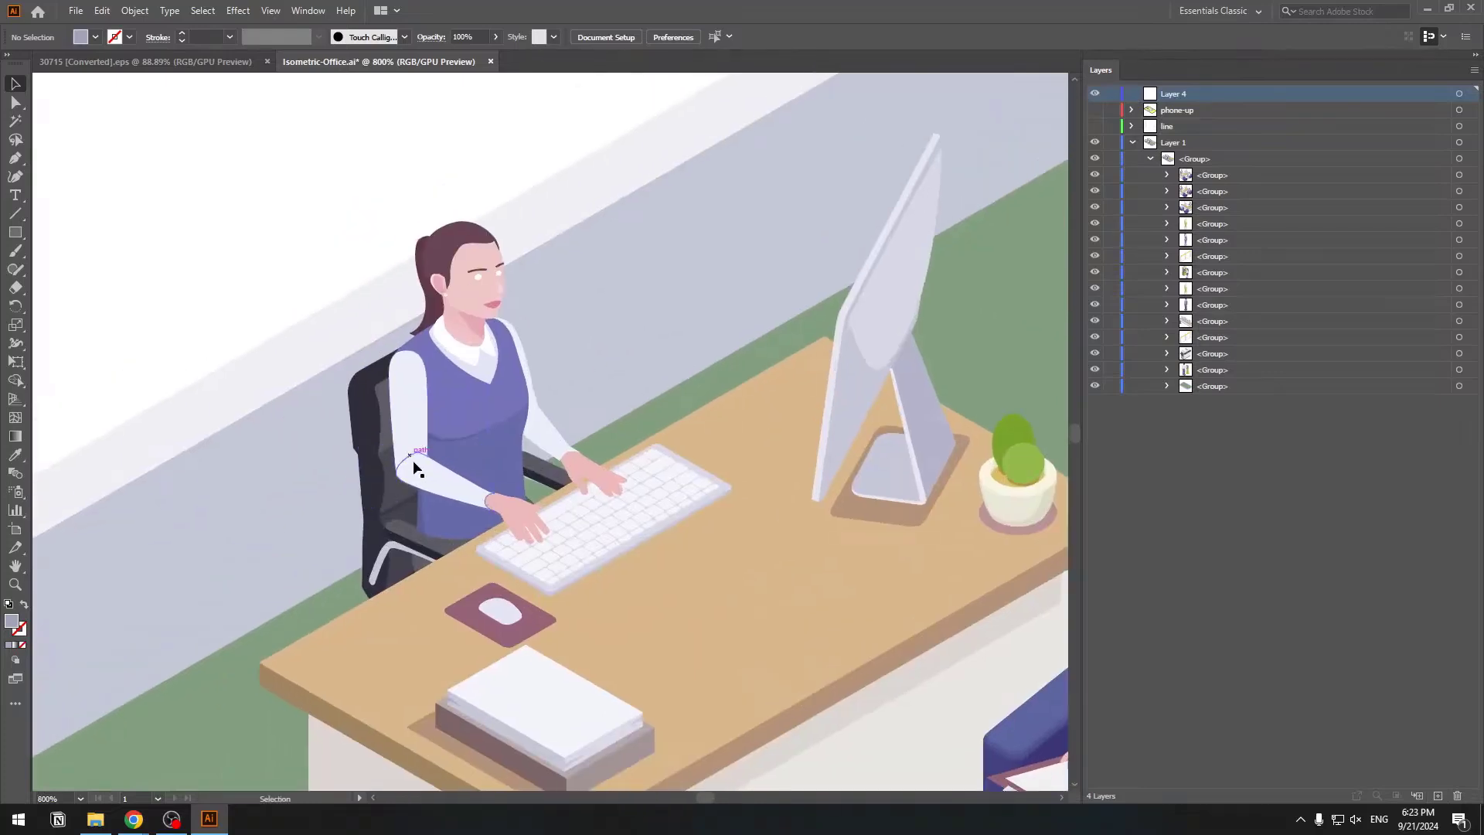
key(a)
click(416, 394)
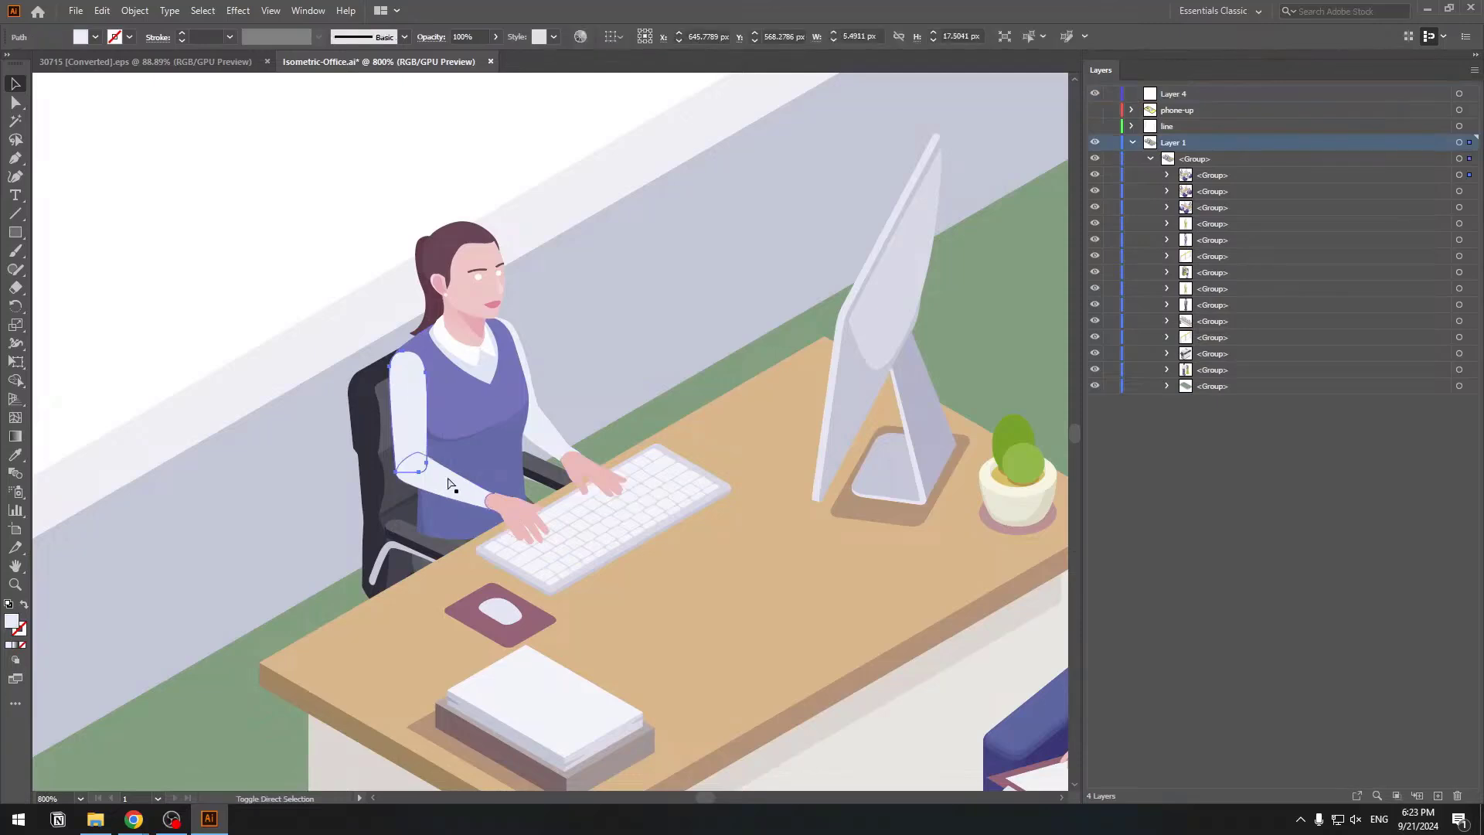
shift+click(511, 509)
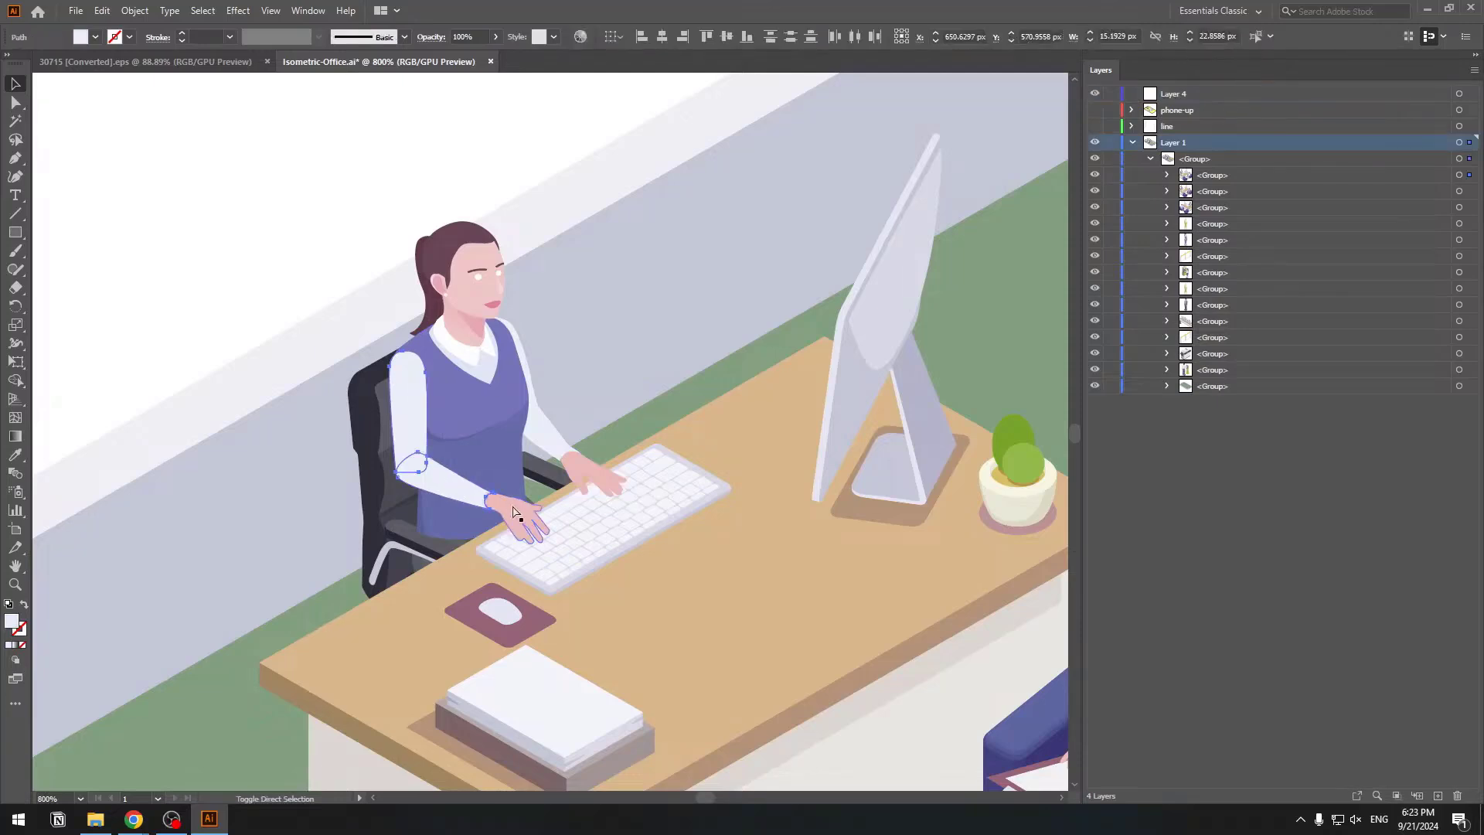
key(v)
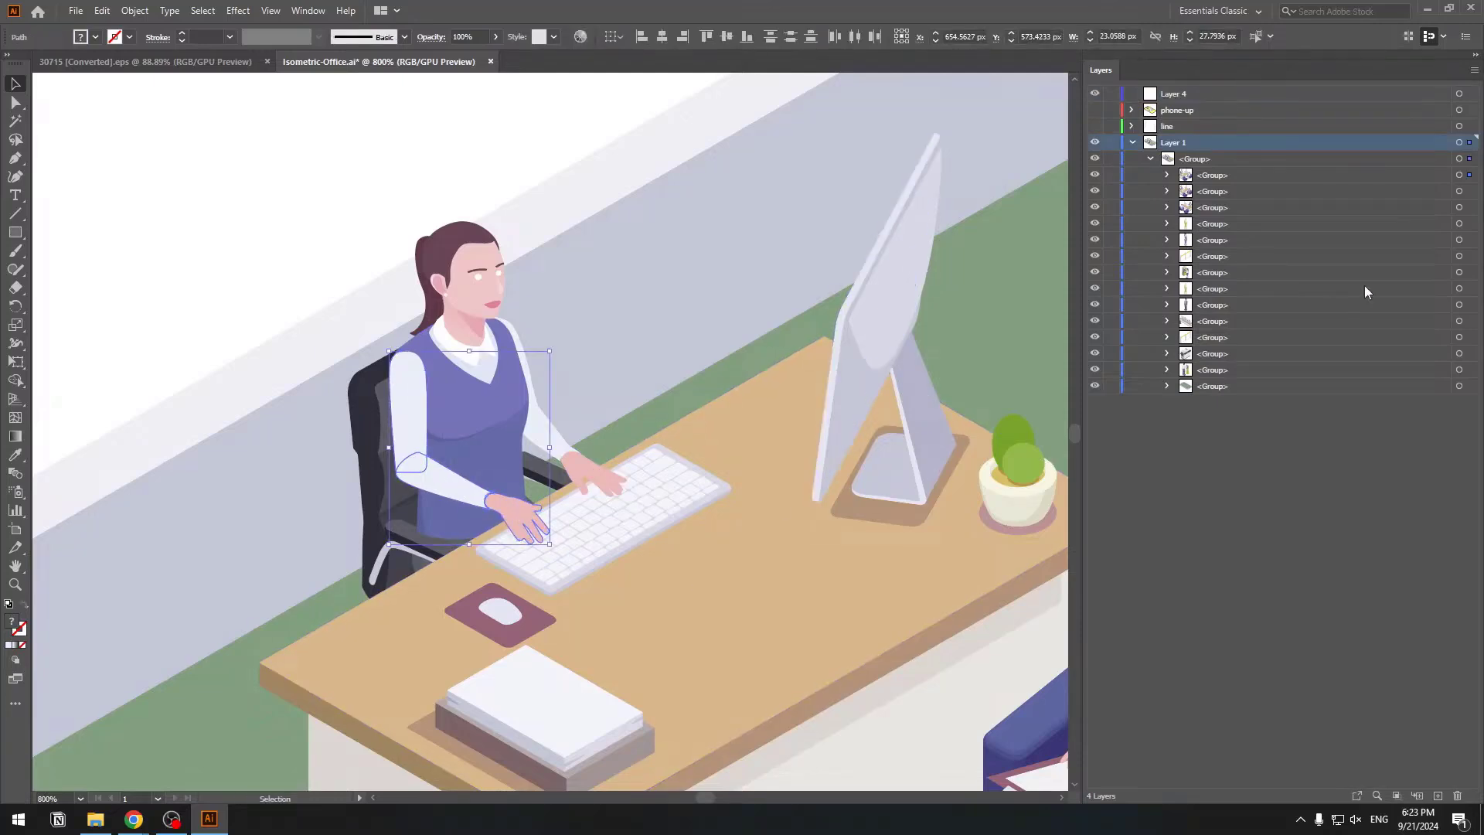
key(Delete)
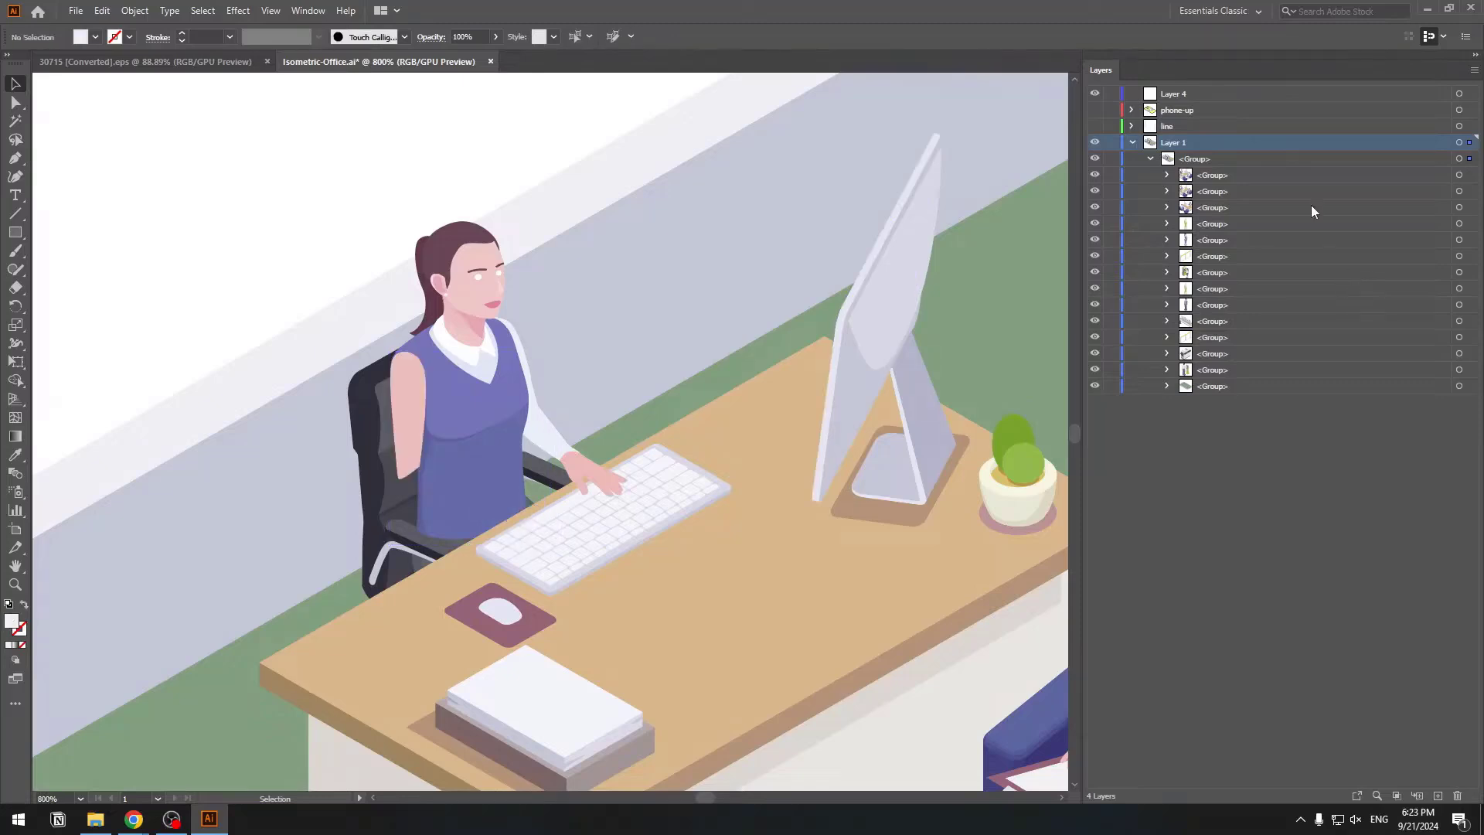
click(1206, 100)
key(ctrl+f)
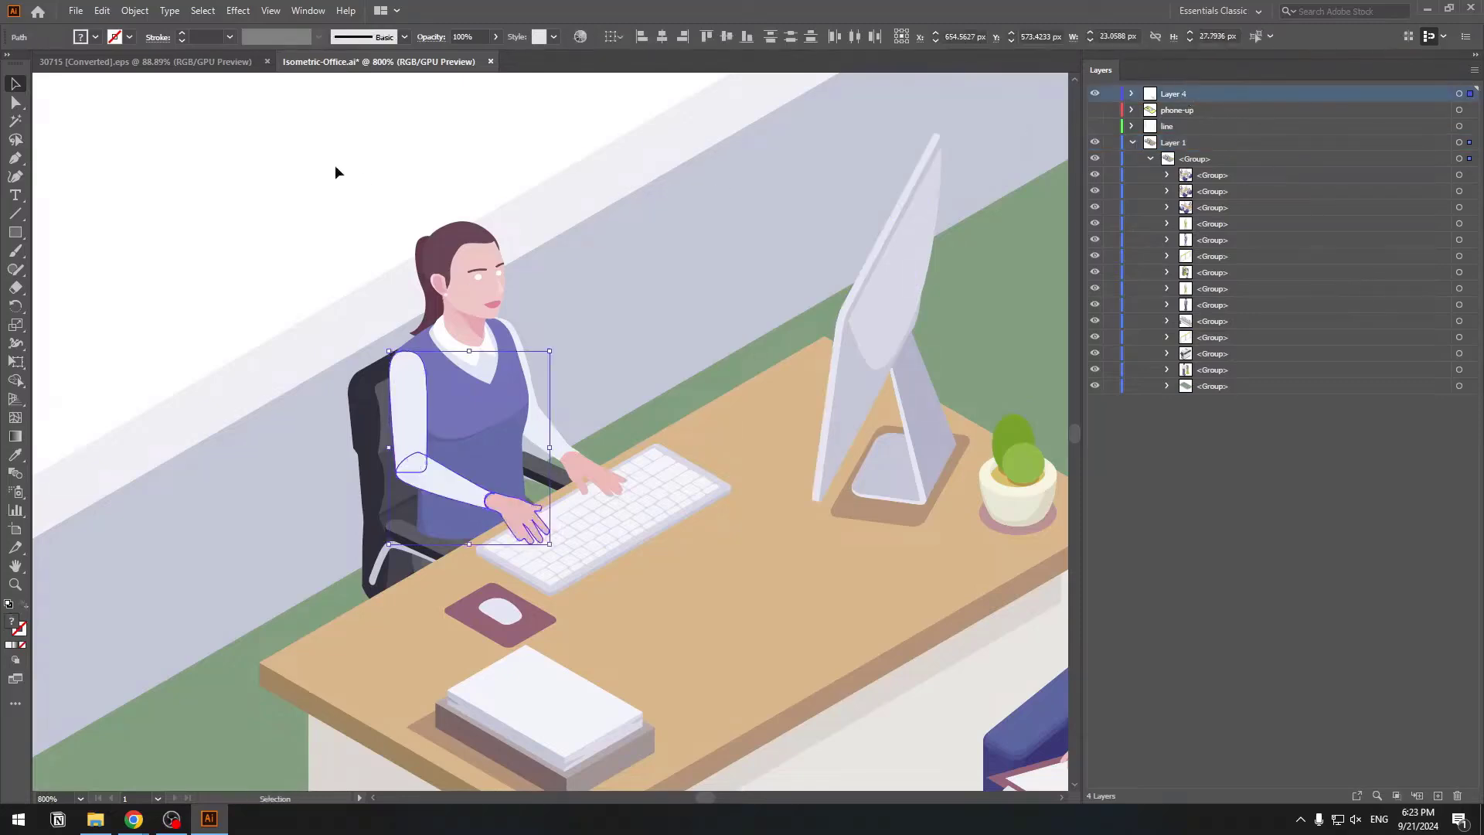
click(322, 152)
Hide Layer 4, delete the leftover pink arm shape underneath it, and show the layer again.
click(1094, 93)
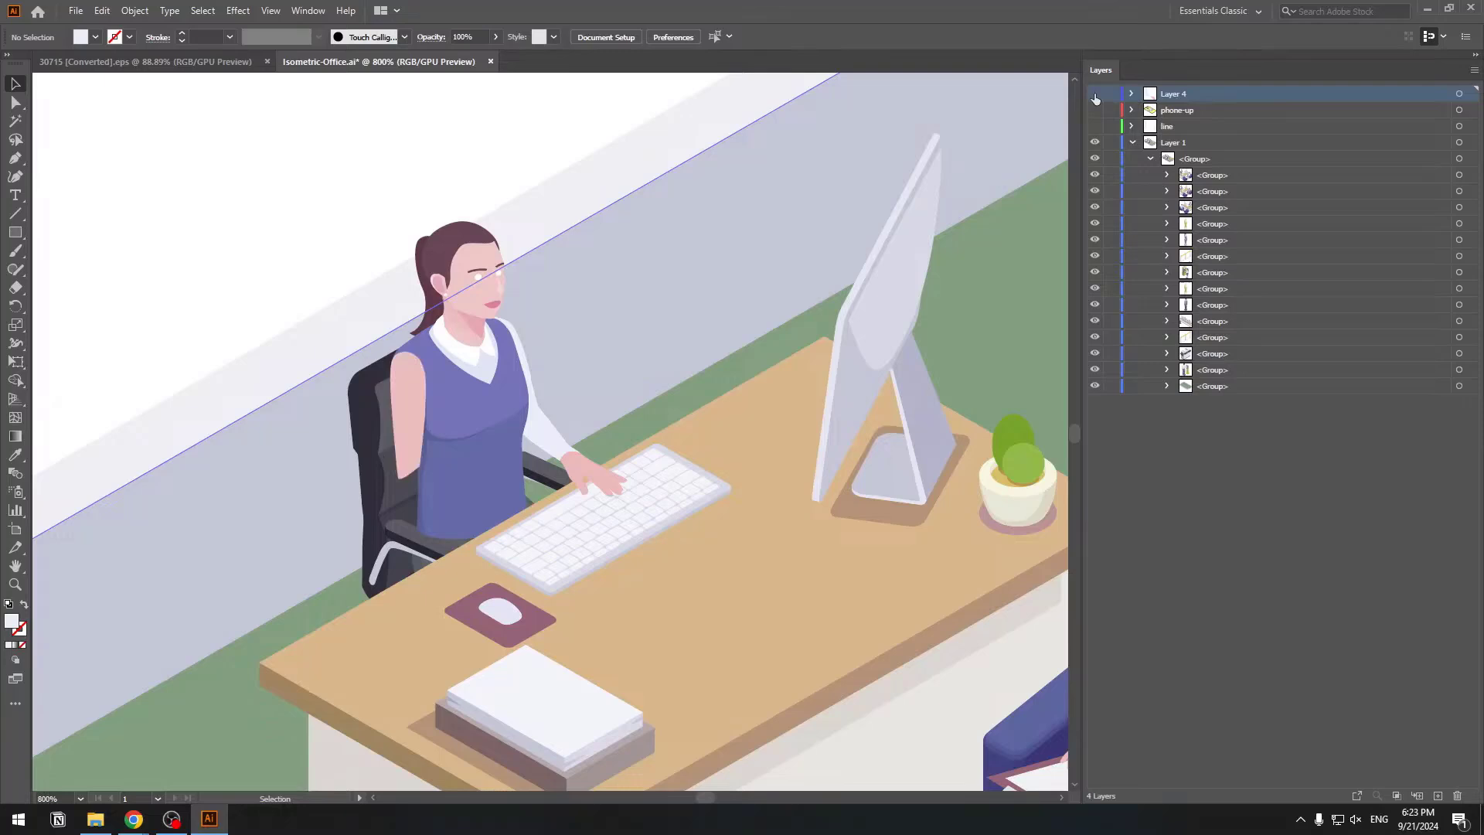
click(403, 382)
key(Delete)
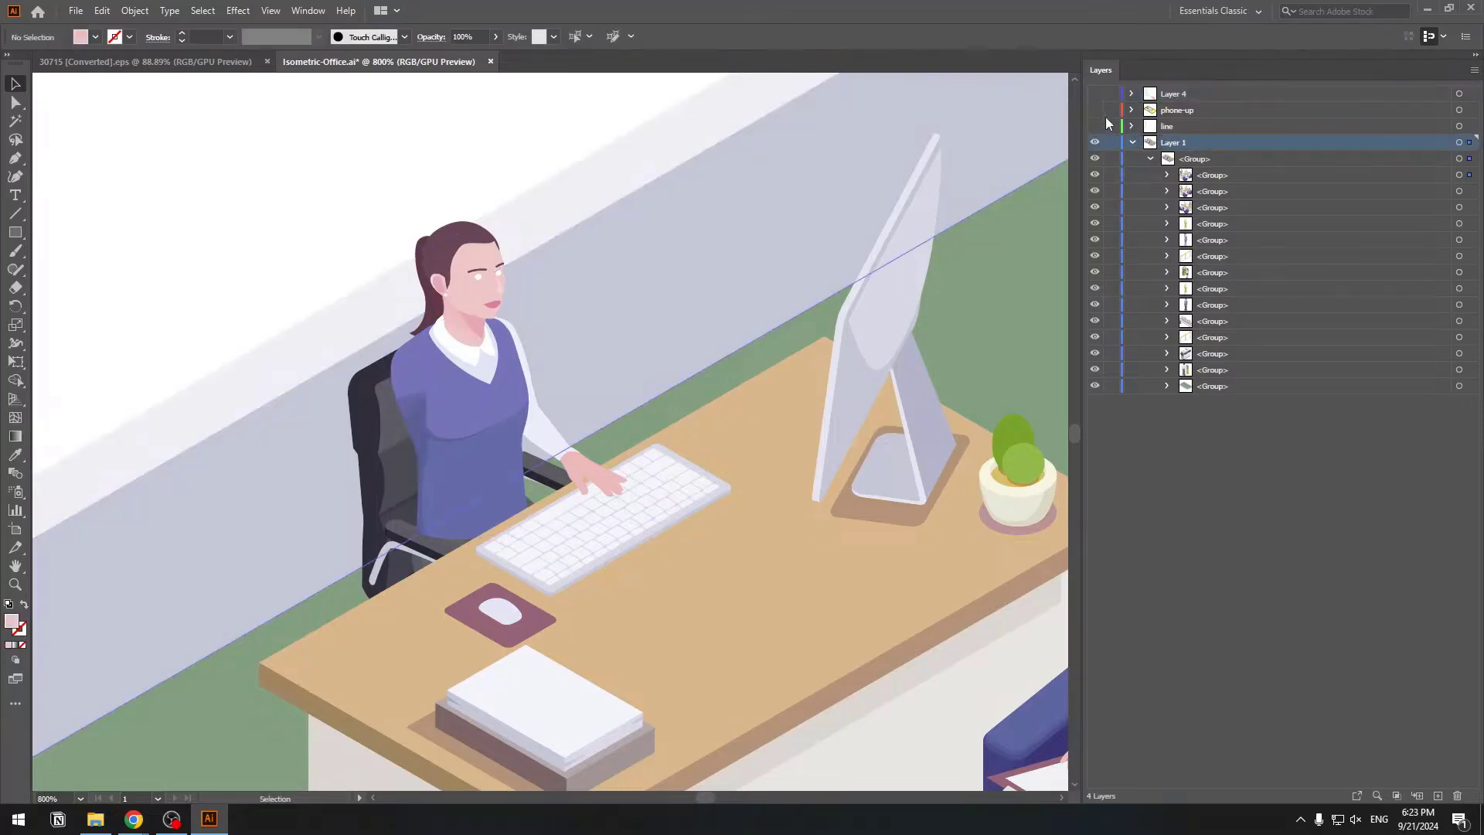
click(1094, 93)
click(1095, 94)
click(1095, 94)
Rename Layer 4 as hand-1 and hide it.
double_click(1159, 96)
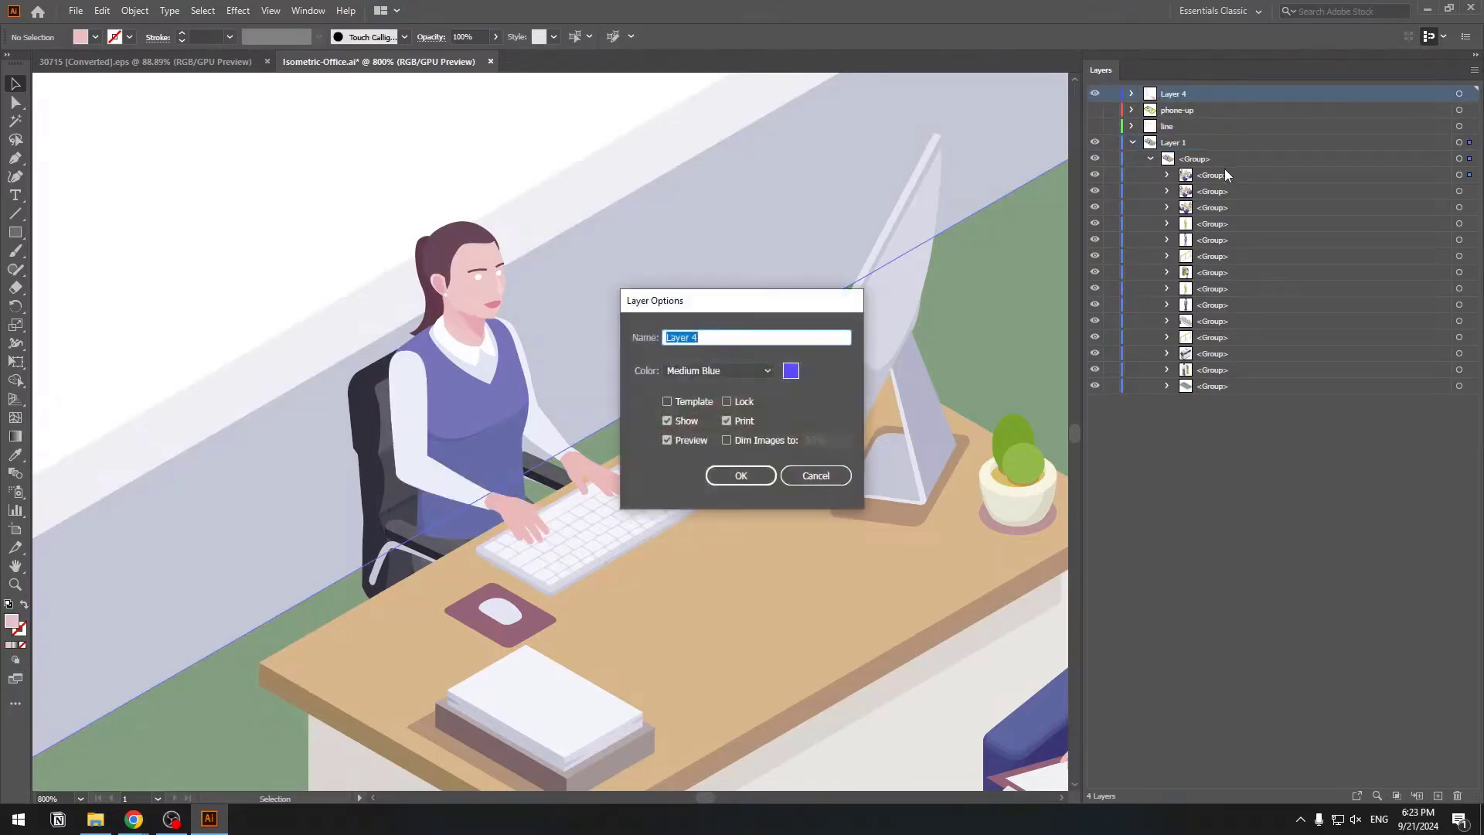
text(hand-1)
key(Return)
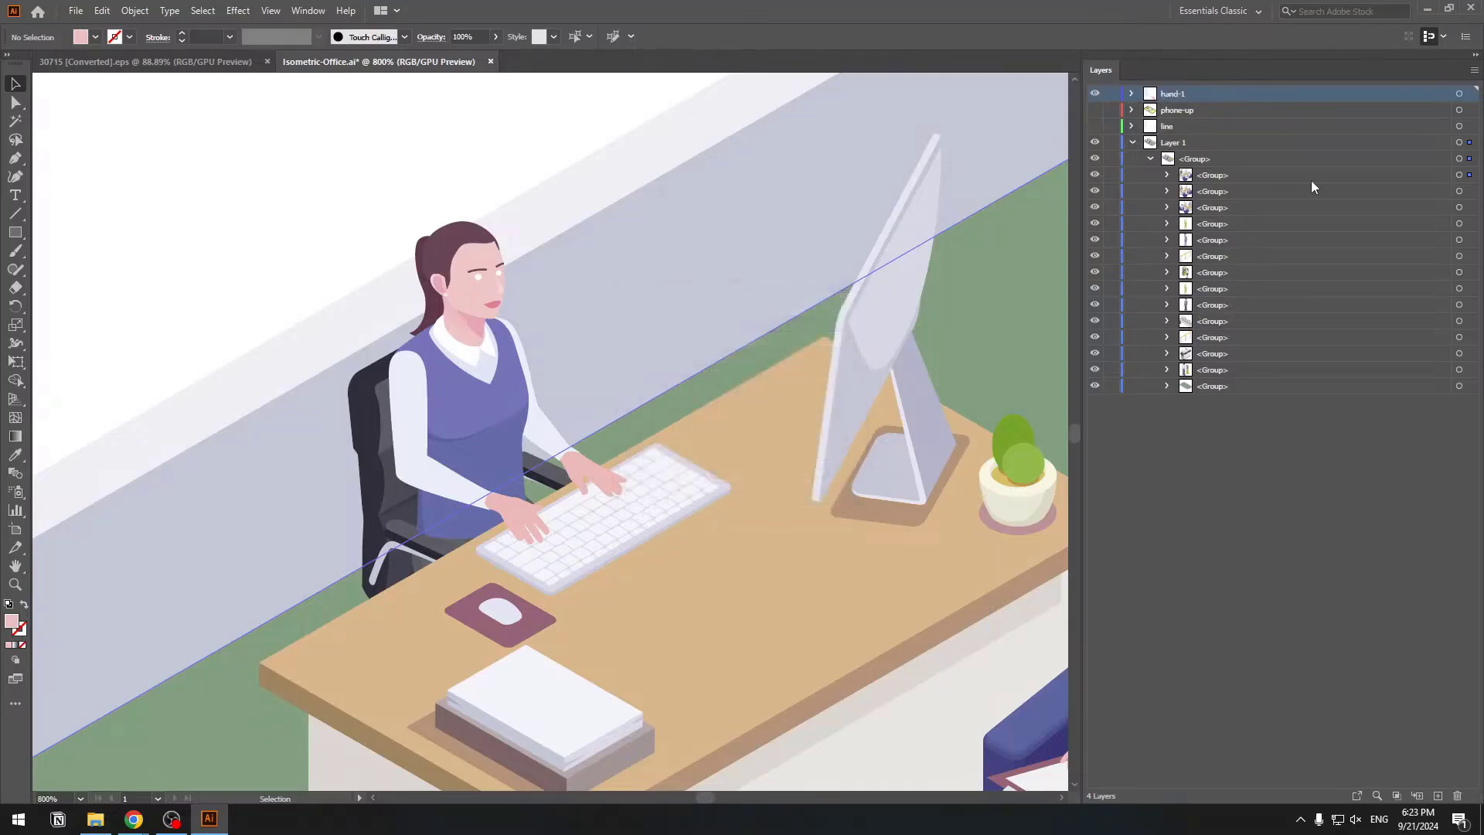
drag(542, 365, 510, 346)
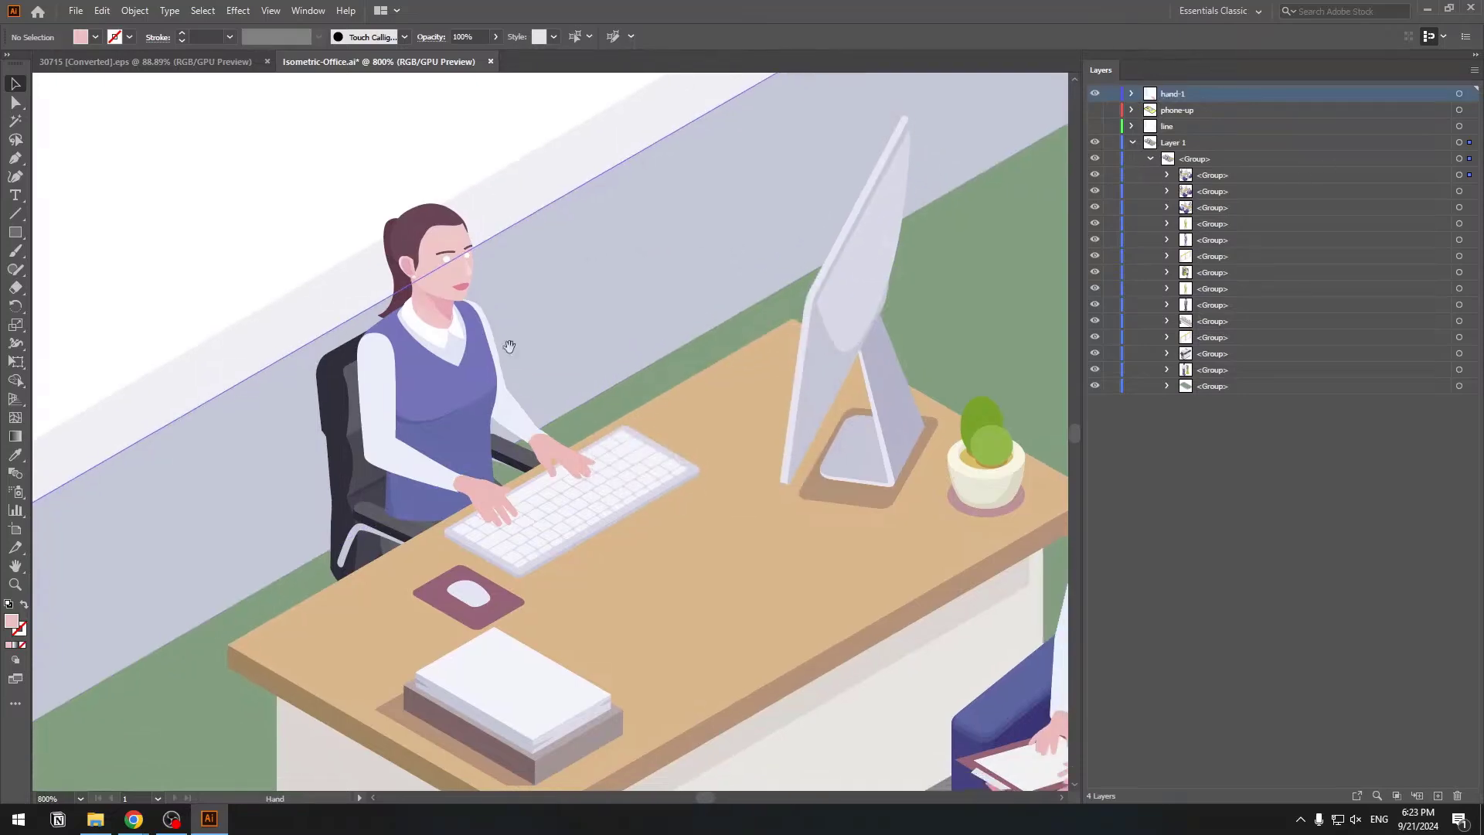
click(1094, 92)
drag(161, 195, 196, 207)
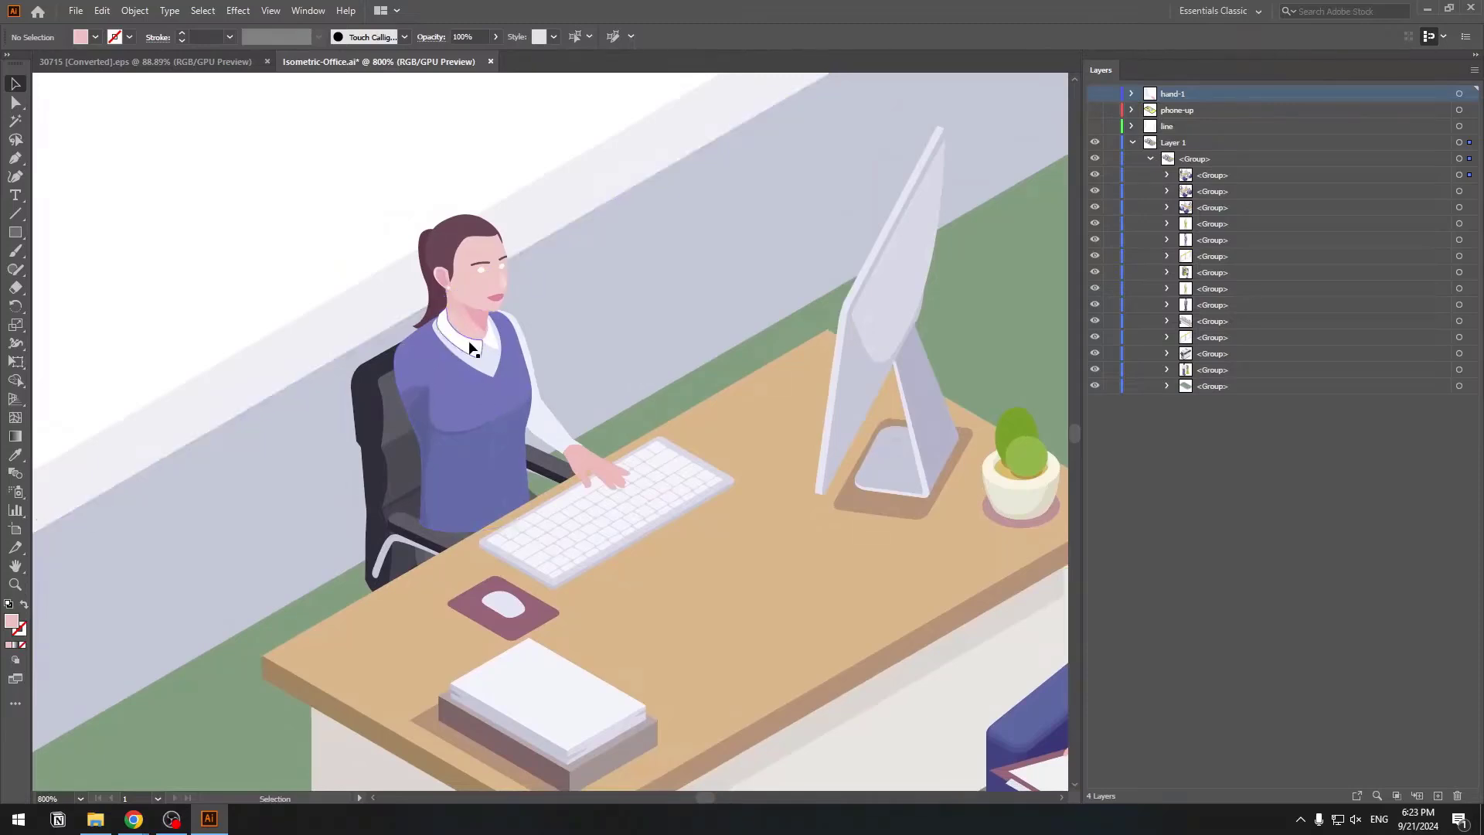
Select the woman's collar, shirt and vest shapes and cut them out of Layer 1.
key(a)
key(ctrl+equal)
key(ctrl+equal)
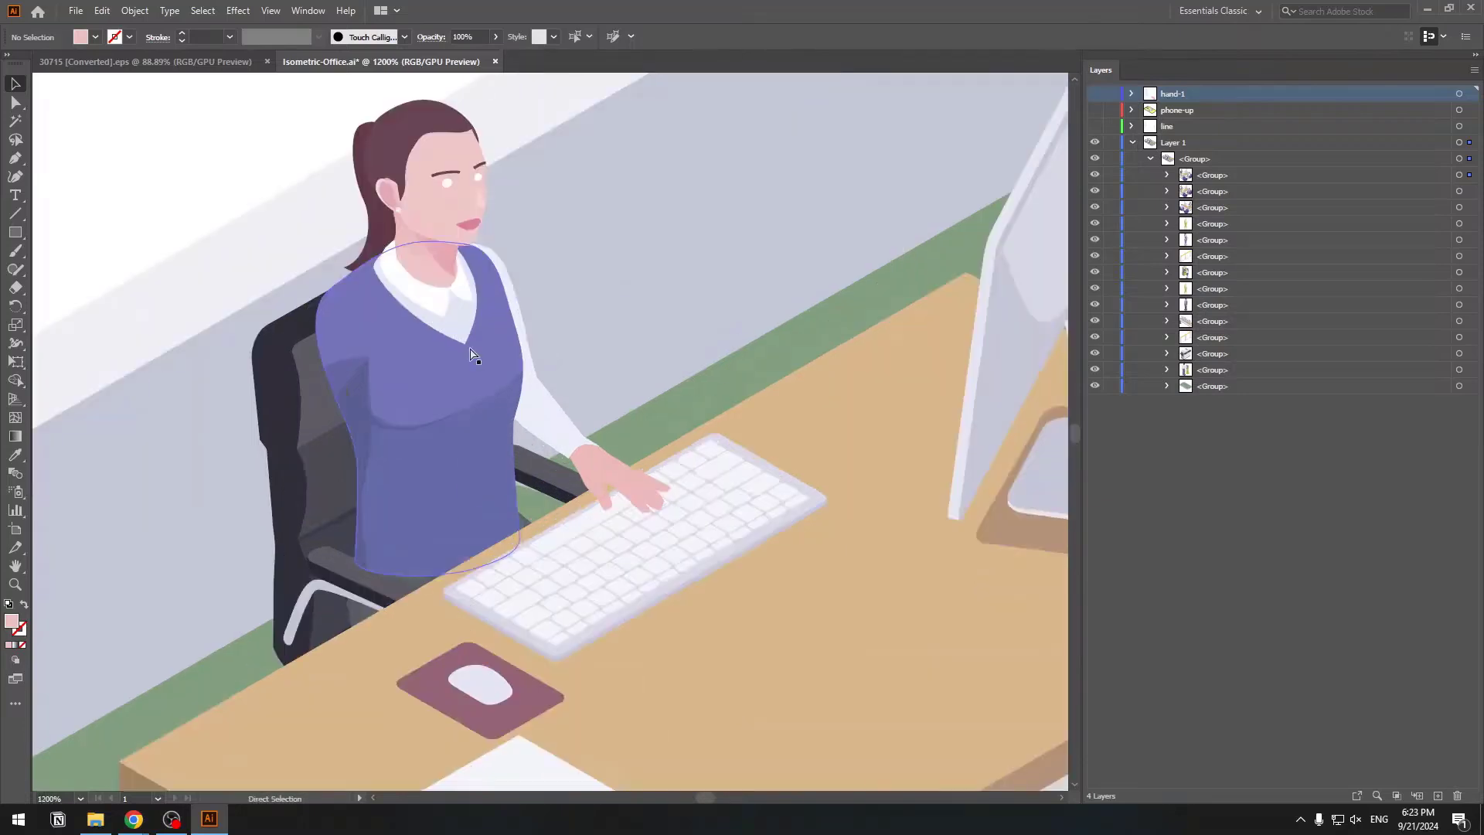
drag(470, 347, 600, 416)
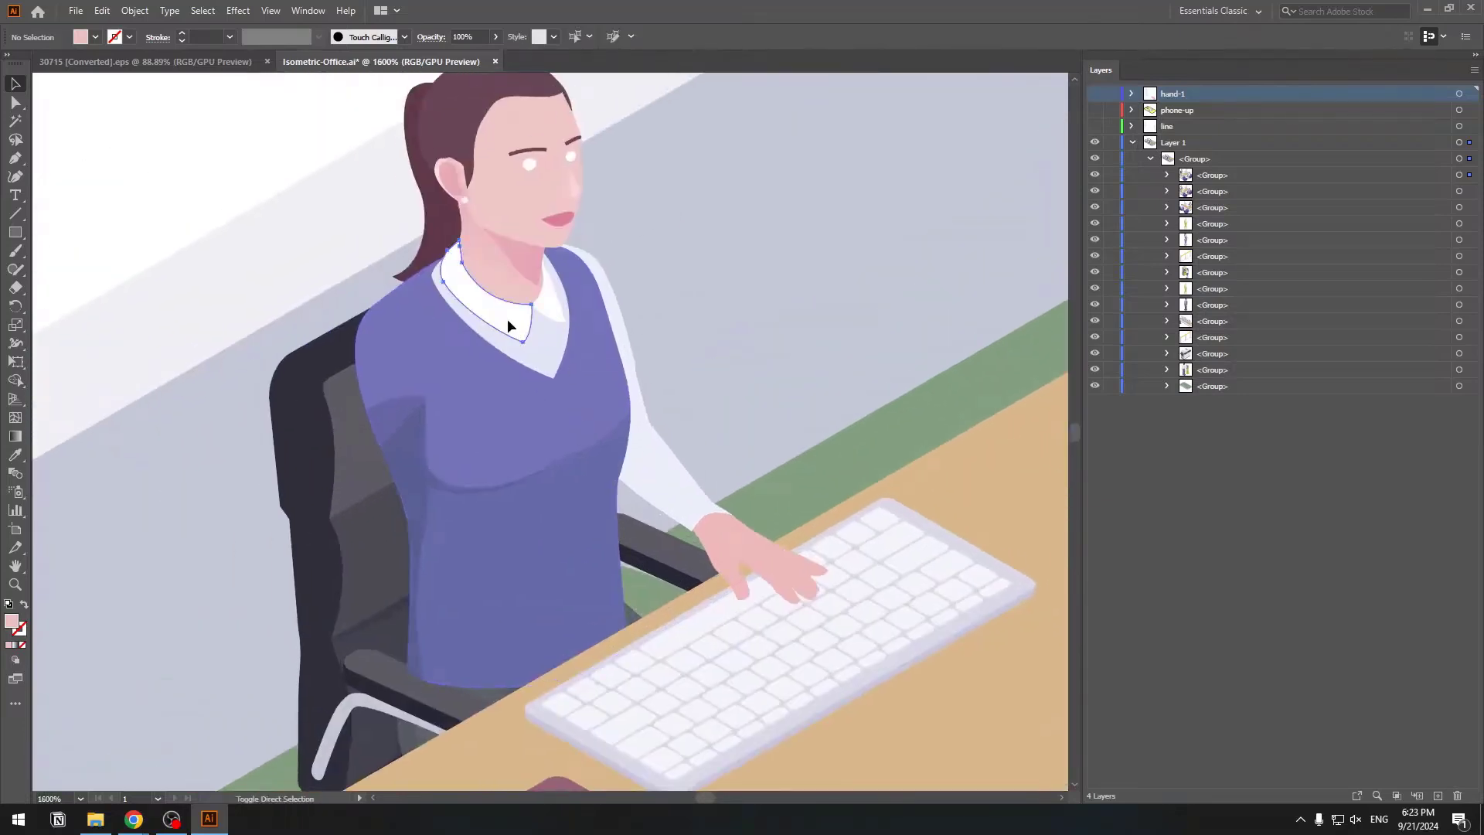
click(531, 331)
shift+click(554, 309)
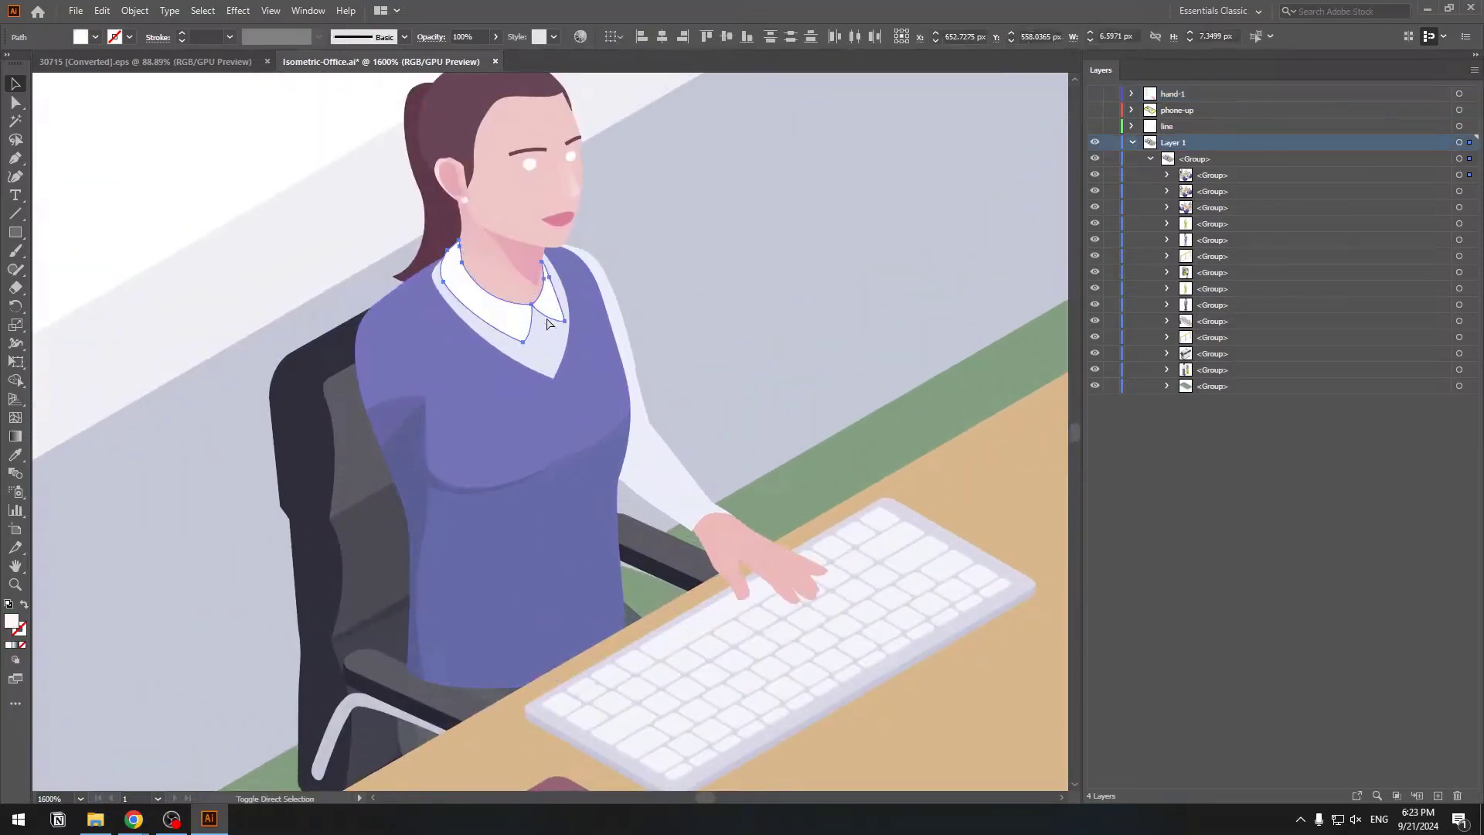
shift+click(470, 386)
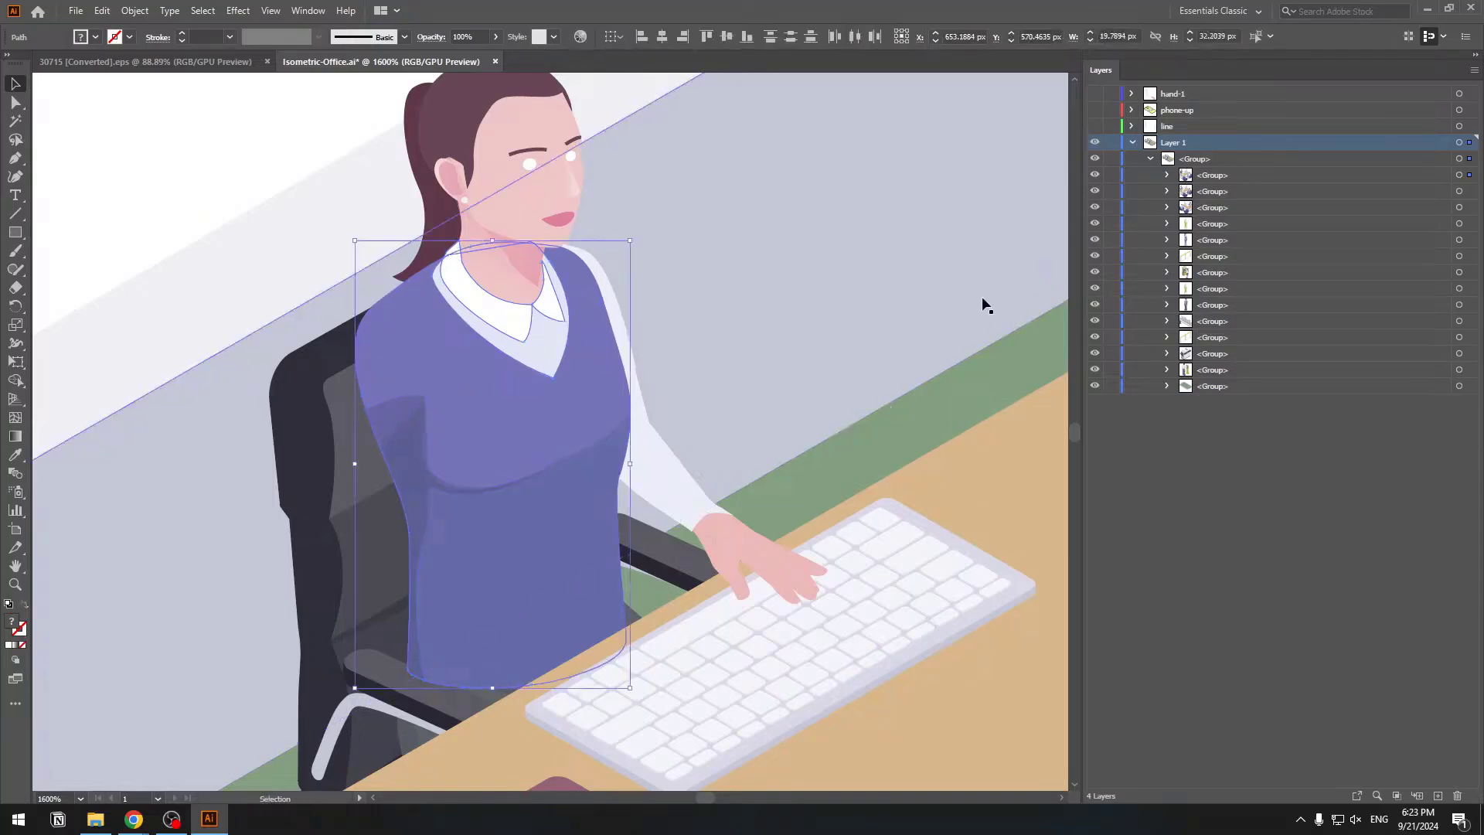
ctrl+shift+click(410, 438)
key(Delete)
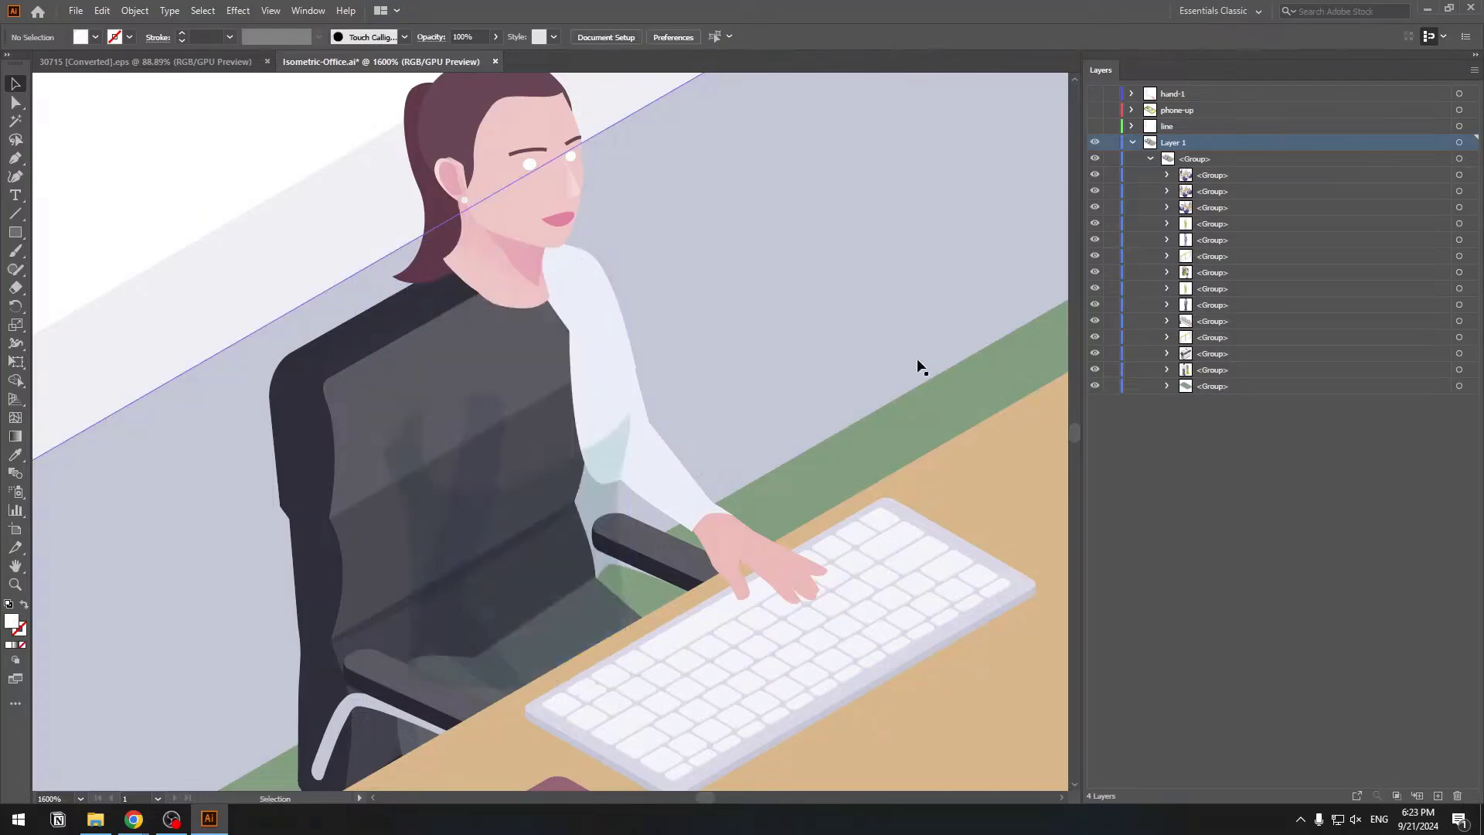
key(ctrl+z)
key(Delete)
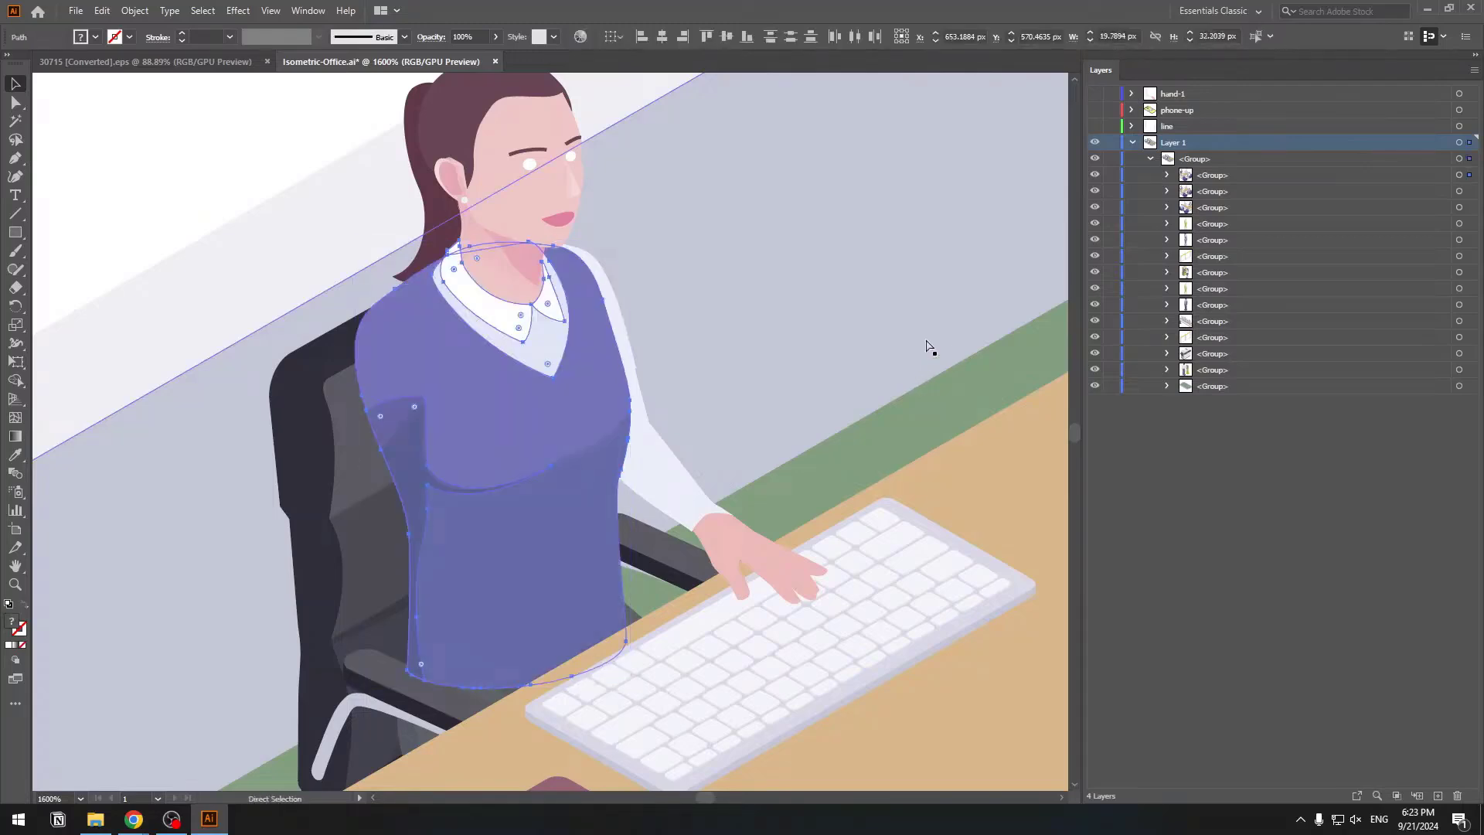
Add a new layer above phone-up and paste the cut torso shapes in place on it.
click(1184, 110)
click(1438, 796)
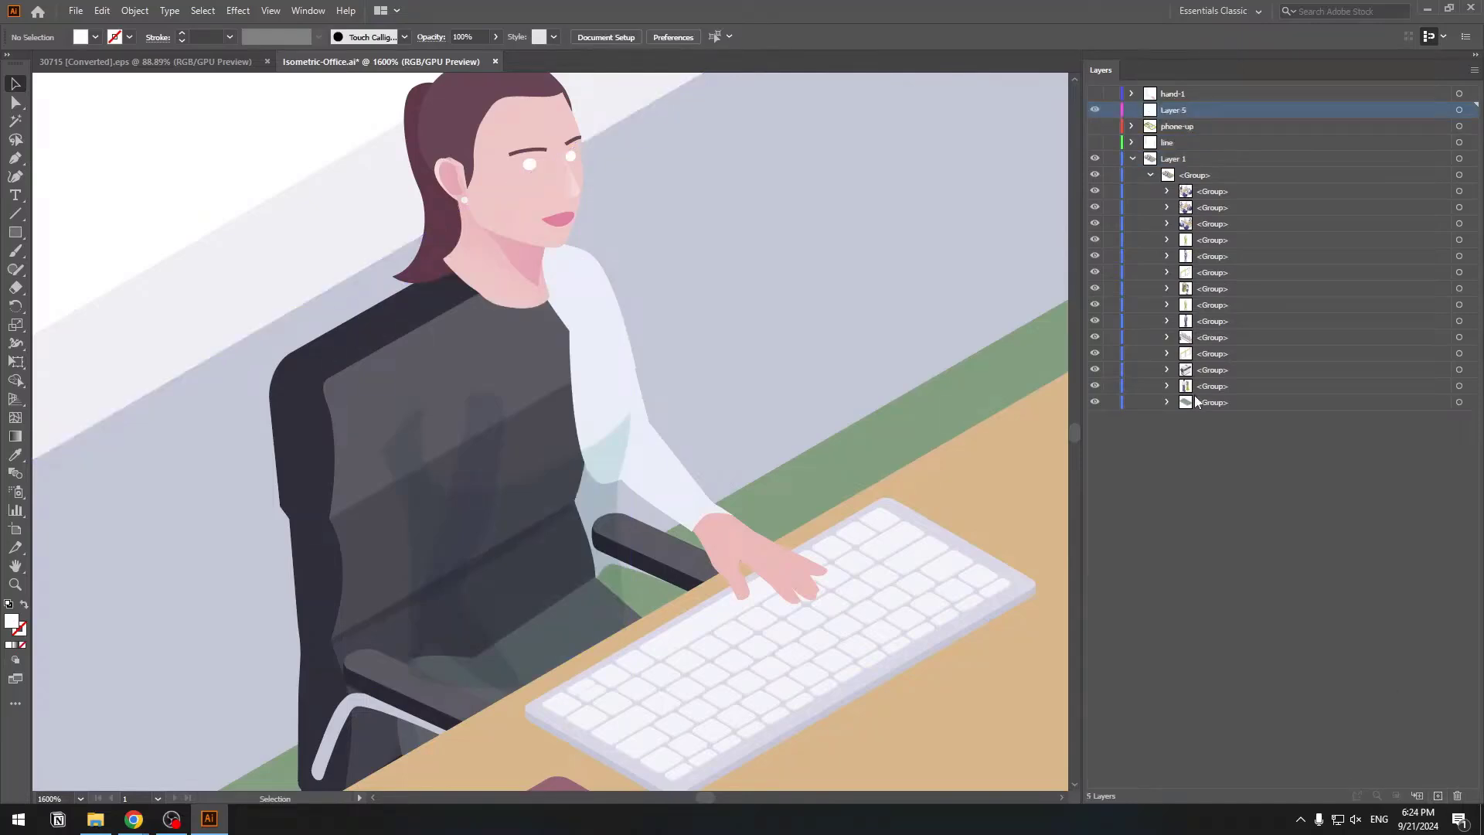
key(ctrl+f)
click(223, 164)
Rename the new torso layer as body and hide it.
drag(518, 316, 624, 374)
double_click(1167, 115)
text(bod)
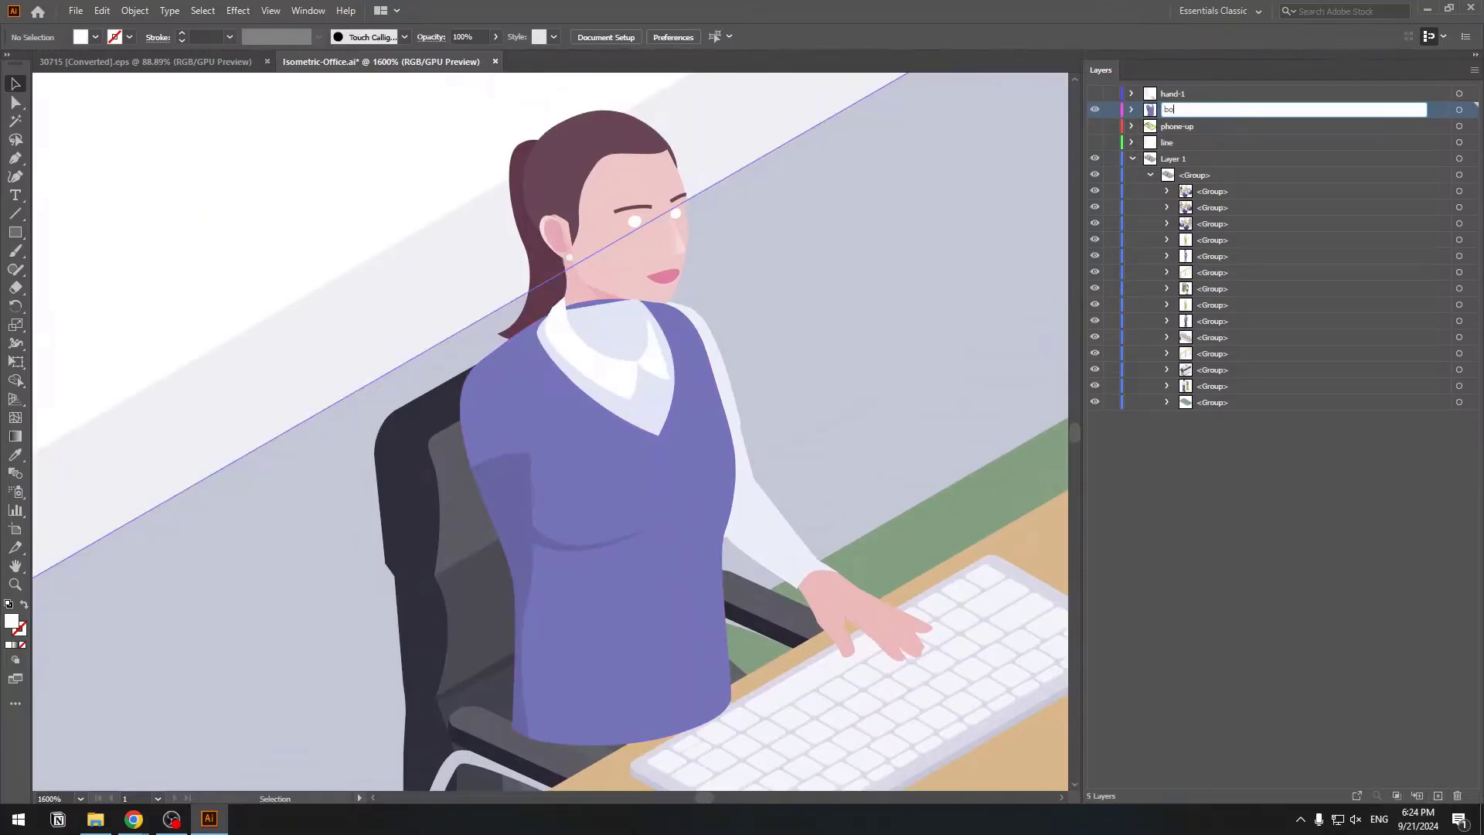
key(Return)
double_click(1162, 112)
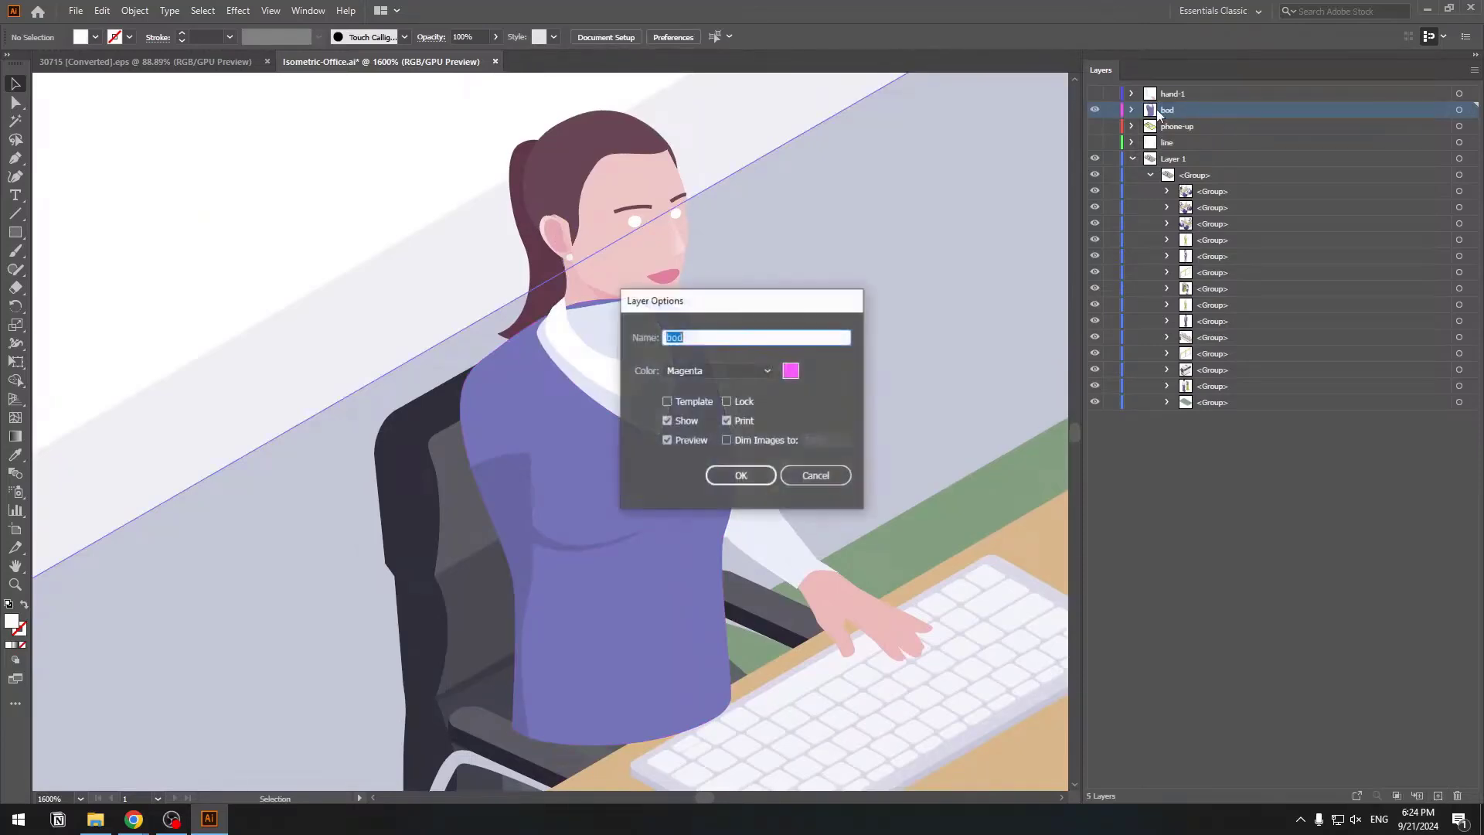
text(body)
key(Return)
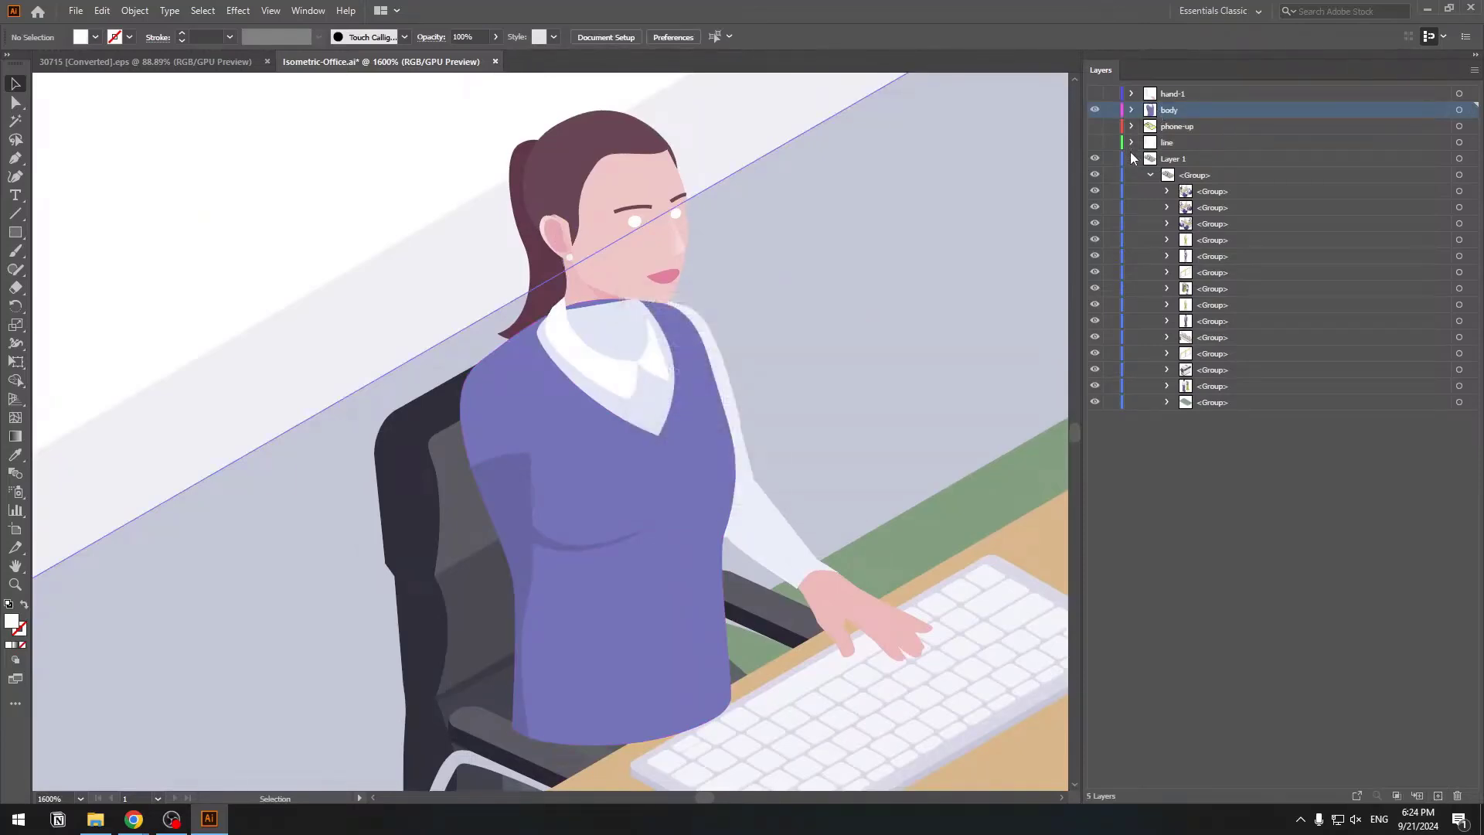
click(1095, 110)
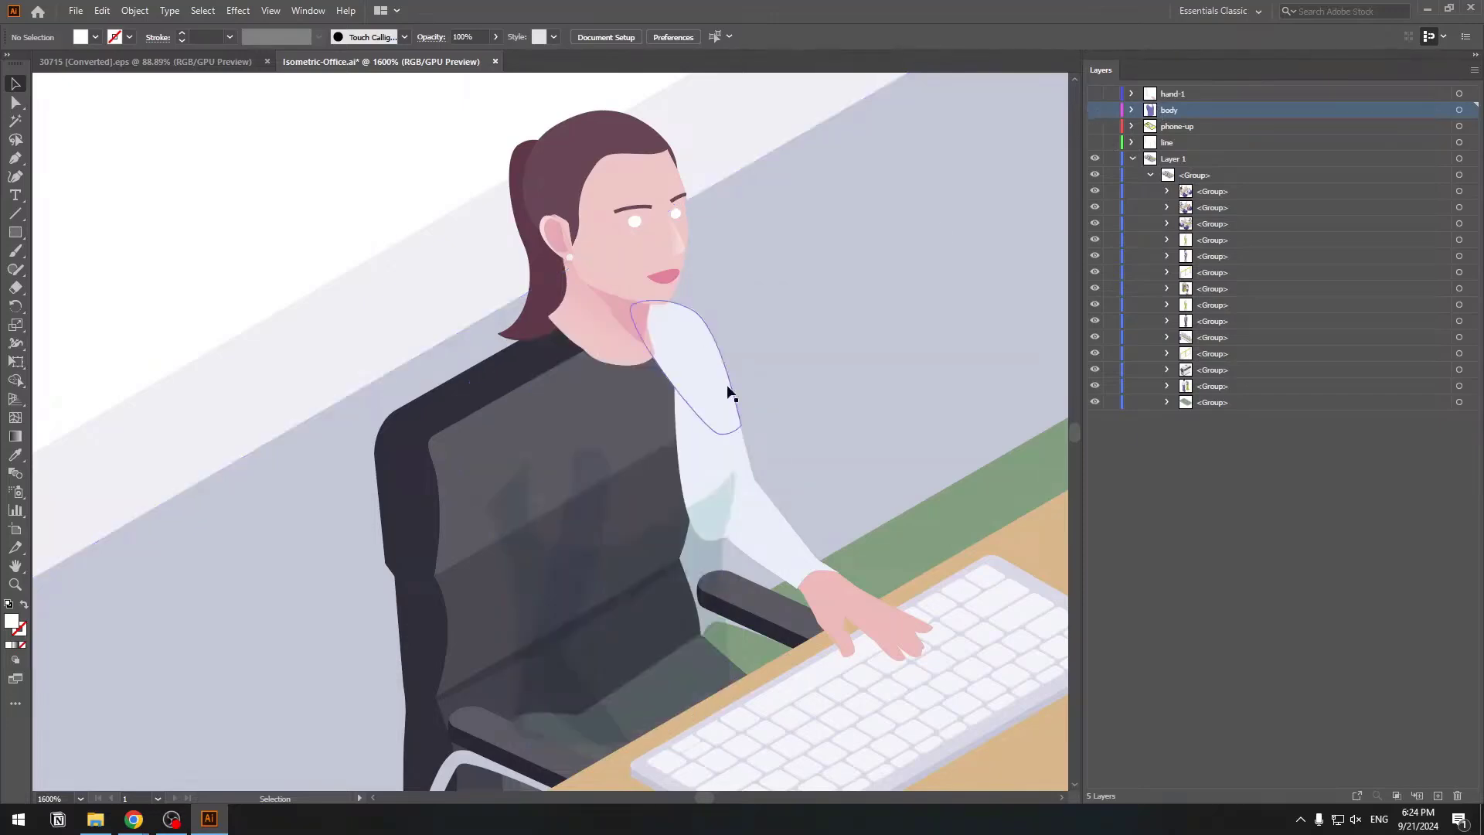
Select the sleeve and hand shapes of the woman's far arm and cut them out of Layer 1.
drag(665, 552, 597, 530)
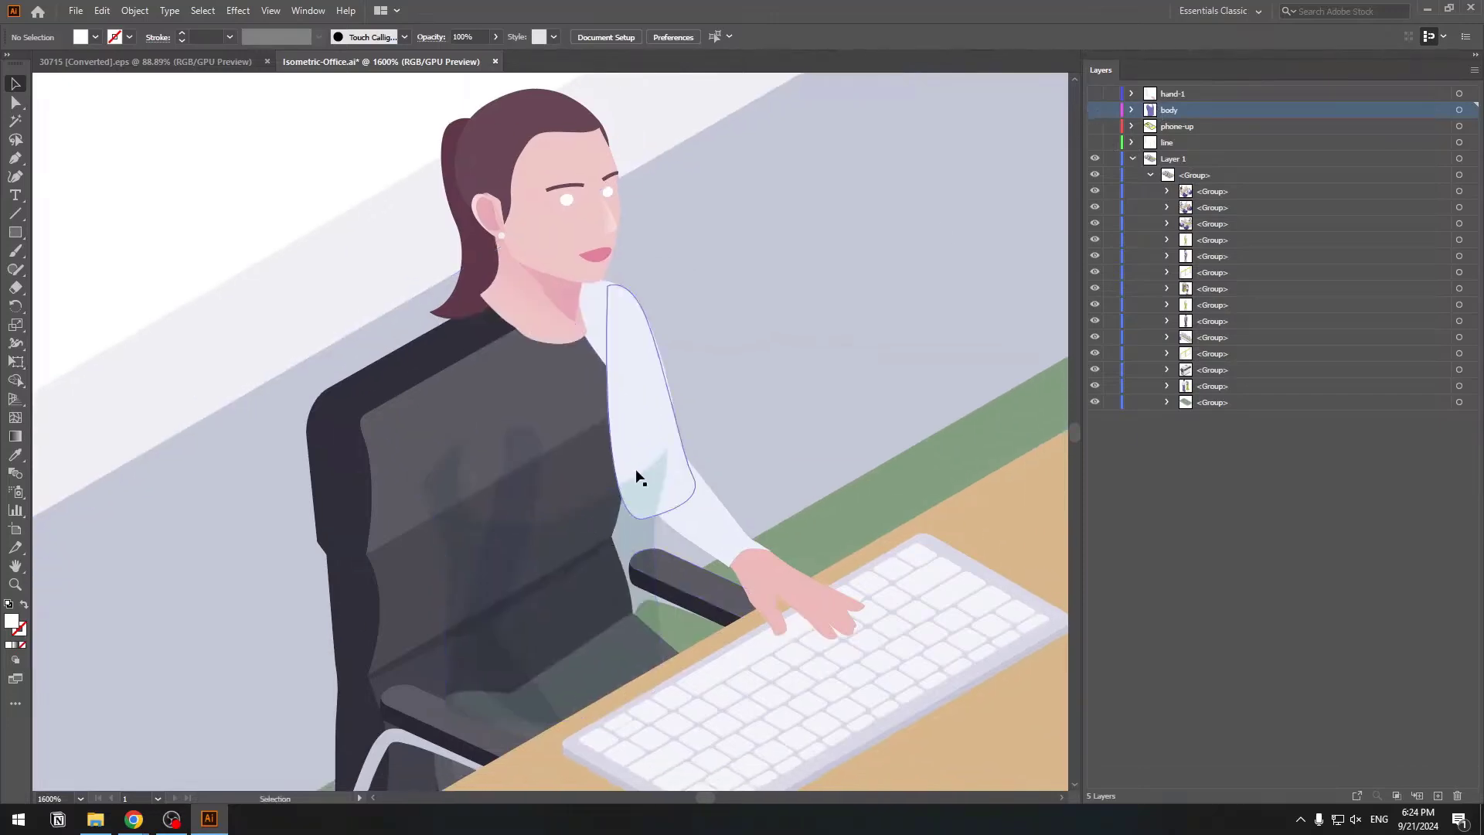
ctrl+click(619, 313)
ctrl+shift+click(644, 430)
ctrl+shift+click(706, 520)
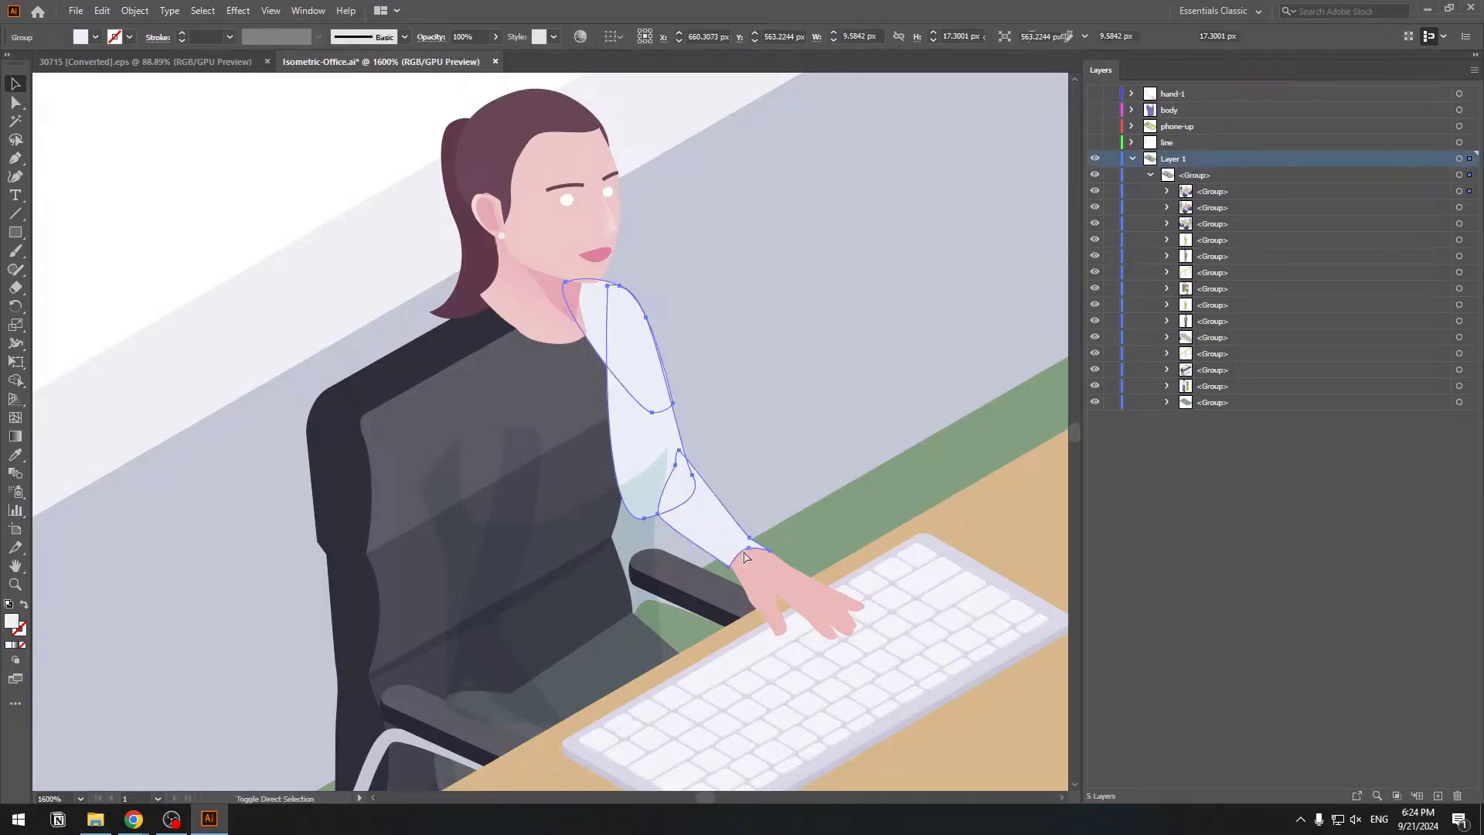
ctrl+shift+click(760, 569)
key(Delete)
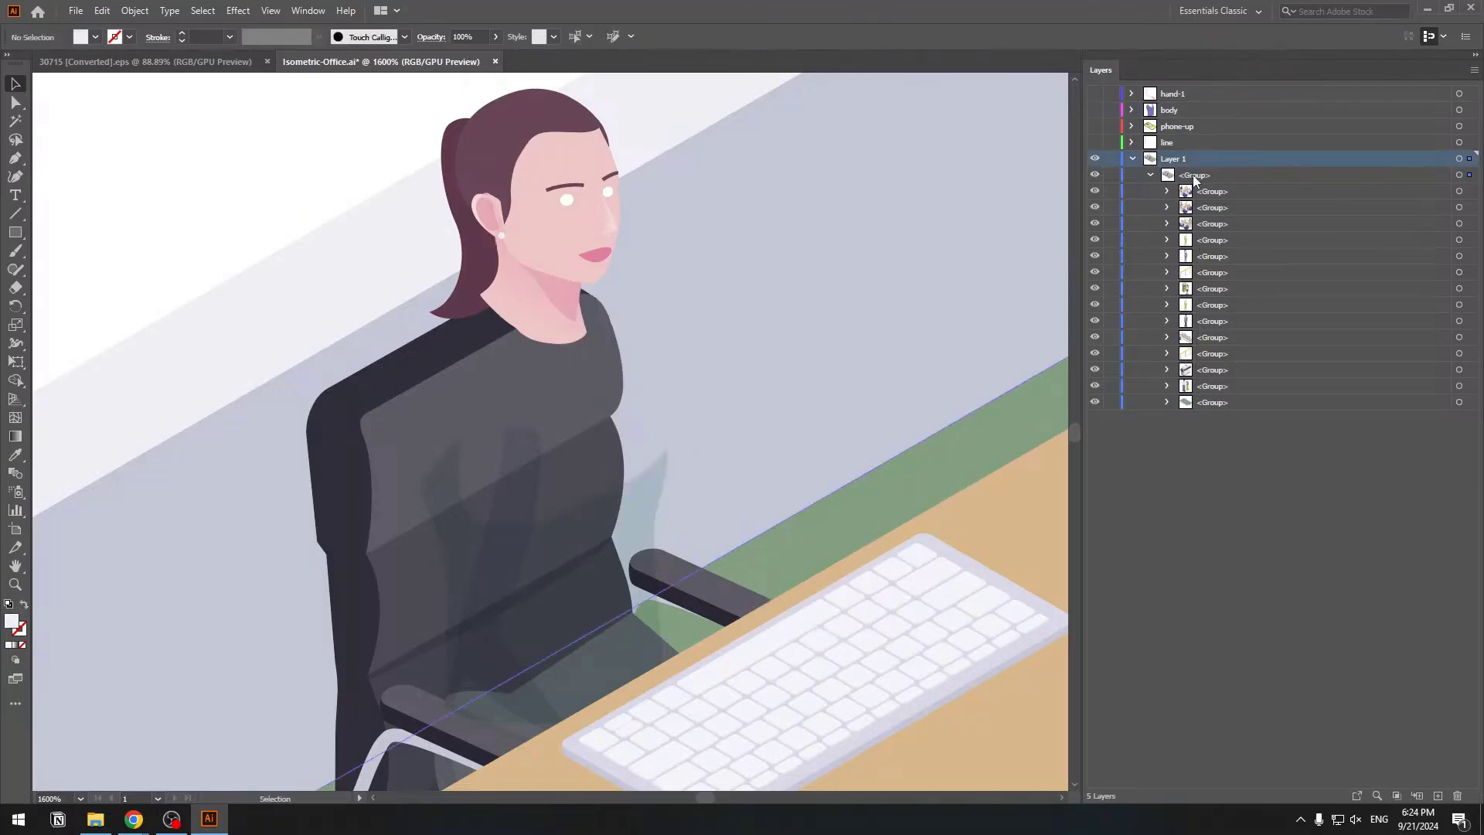
Paste the cut far arm in place on a new layer above phone-up and name the layer hand-2.
click(1182, 132)
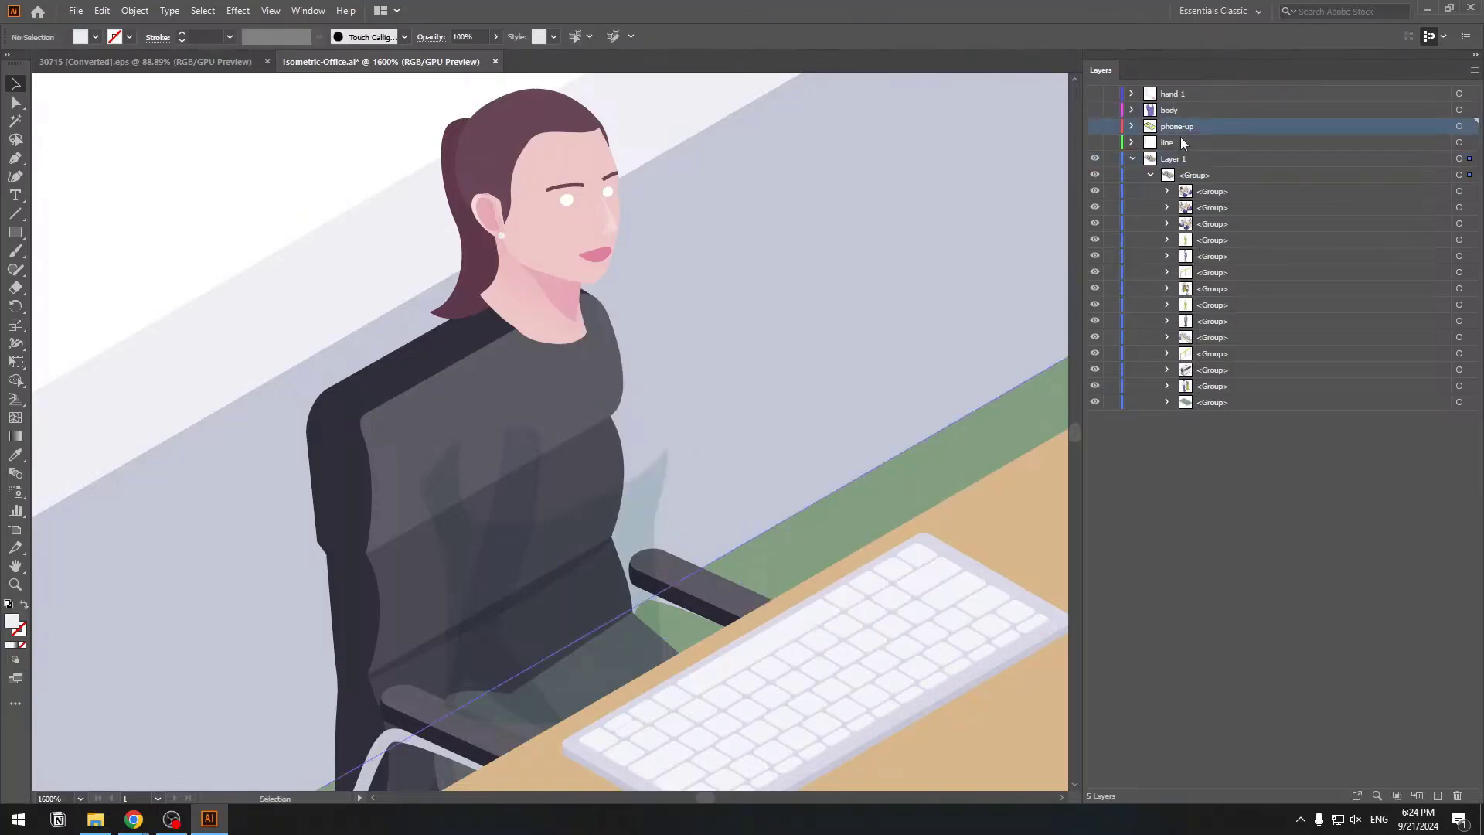
click(1439, 797)
key(ctrl+f)
click(285, 157)
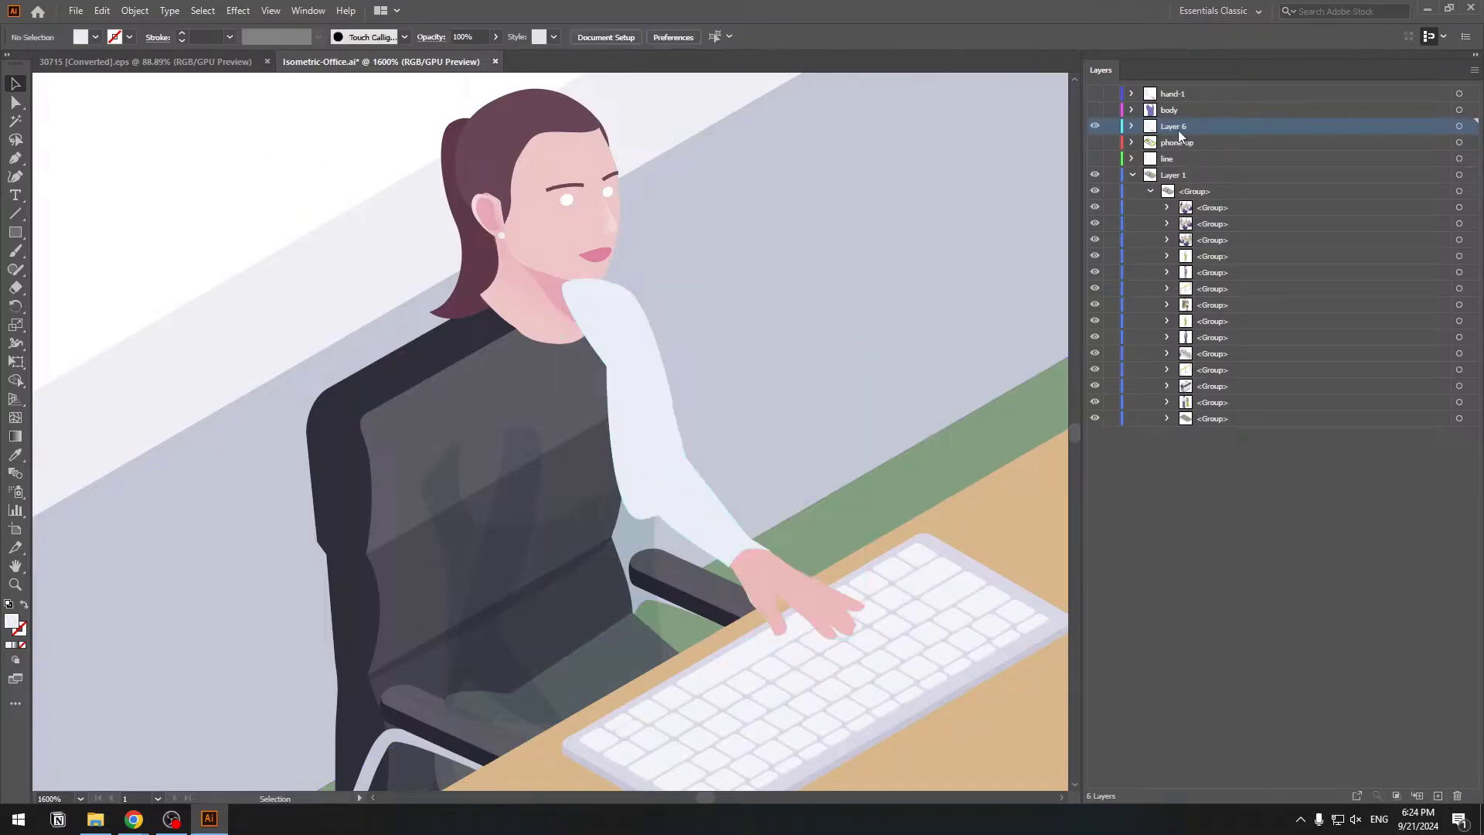
double_click(1177, 127)
text(hand-2)
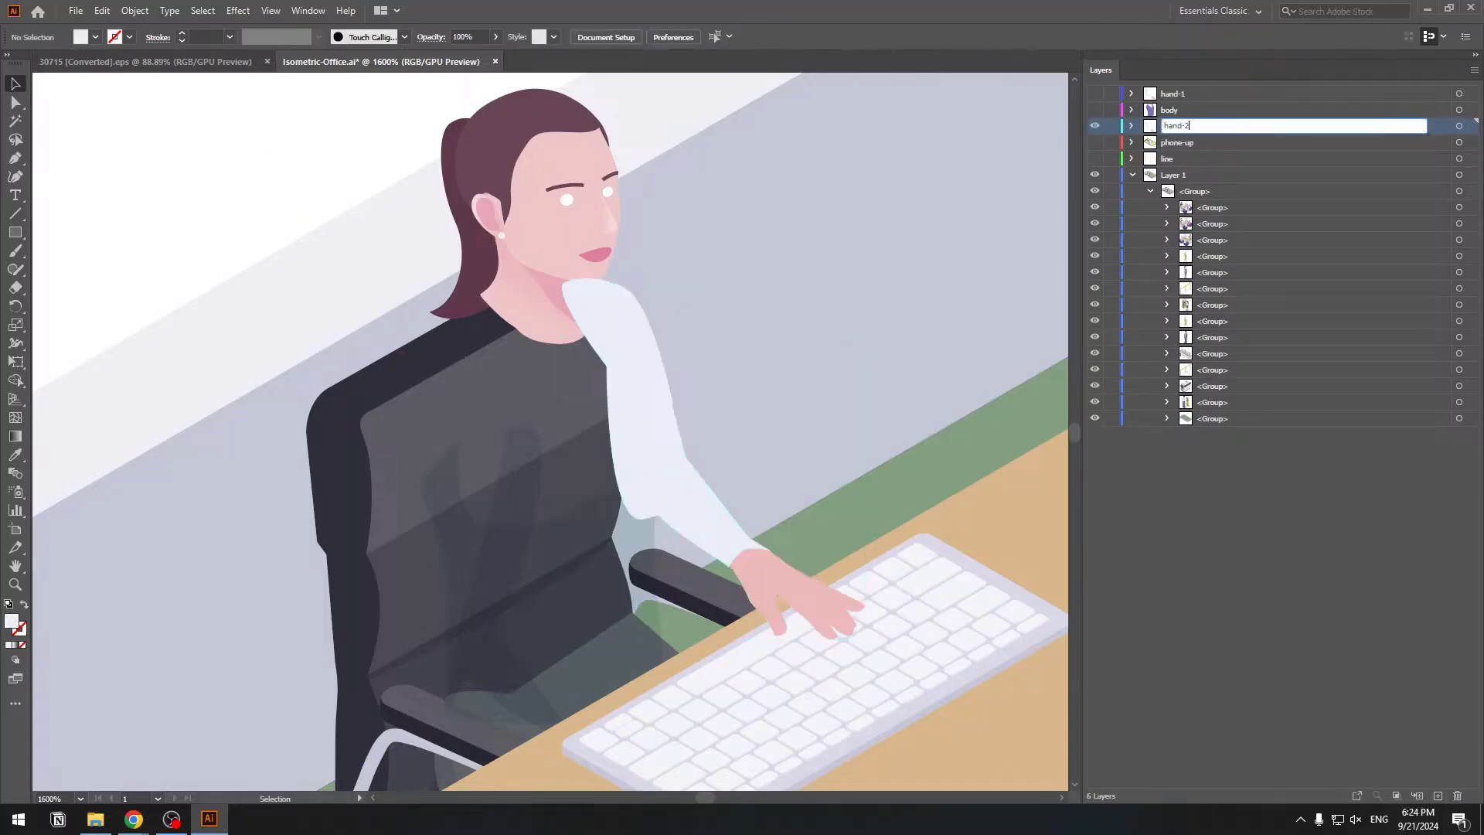
key(Return)
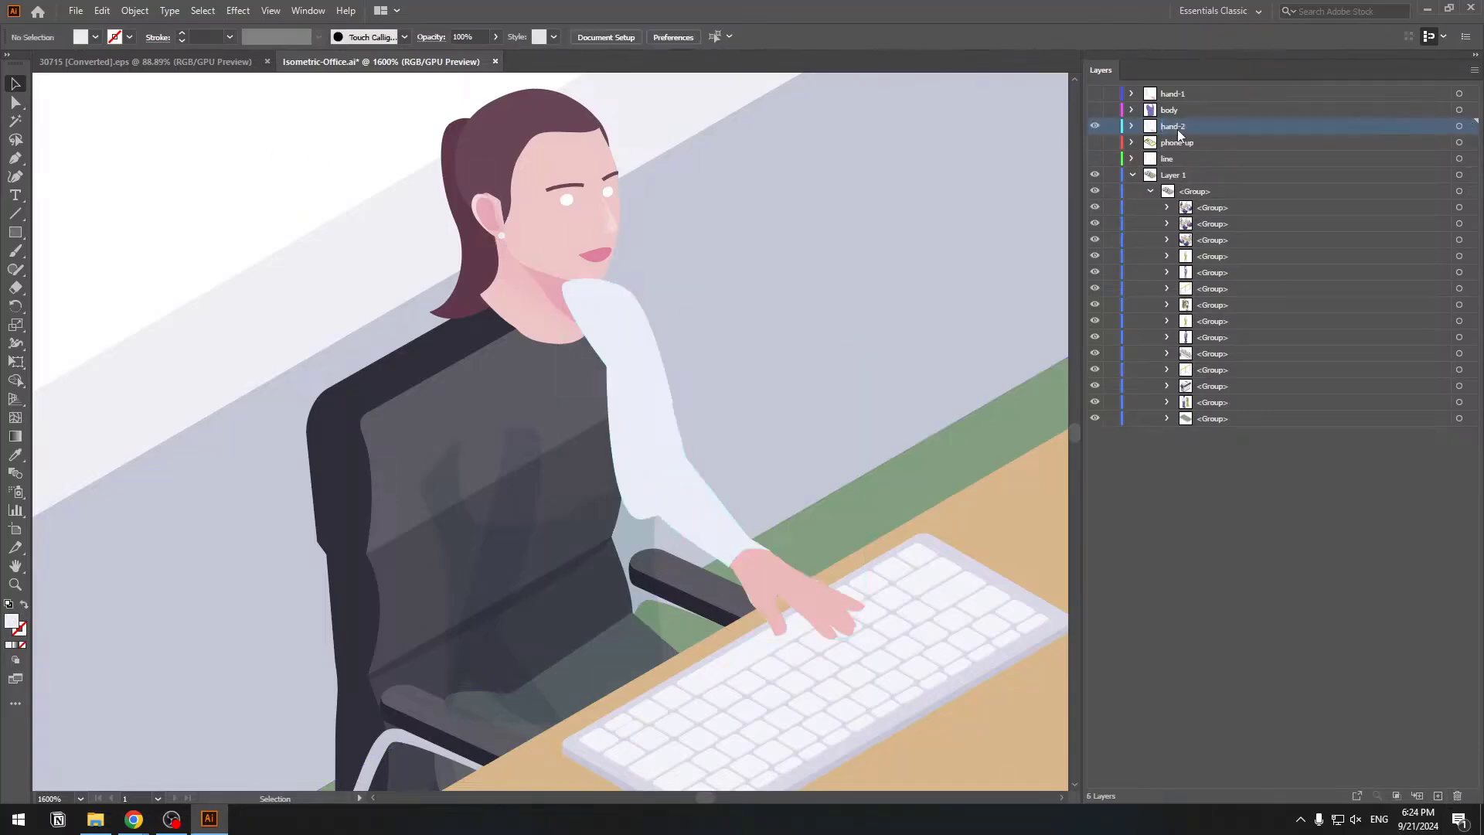
Check how the body and hand-1 layers stack over hand-2 by toggling their visibility, leaving both hidden.
click(1095, 110)
click(1095, 110)
click(1094, 110)
click(1094, 110)
click(1096, 110)
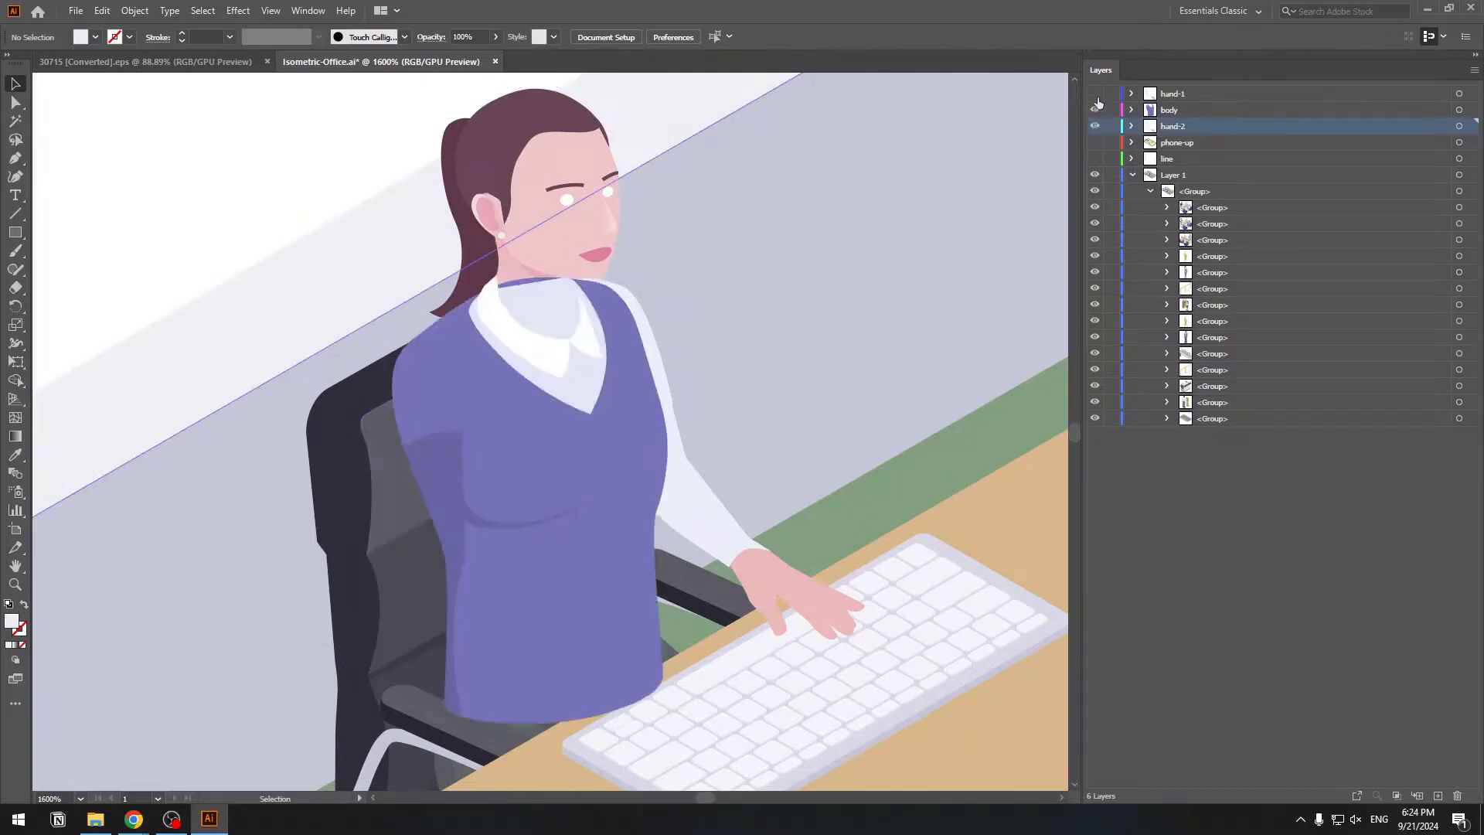
click(1095, 93)
click(1094, 93)
click(1095, 110)
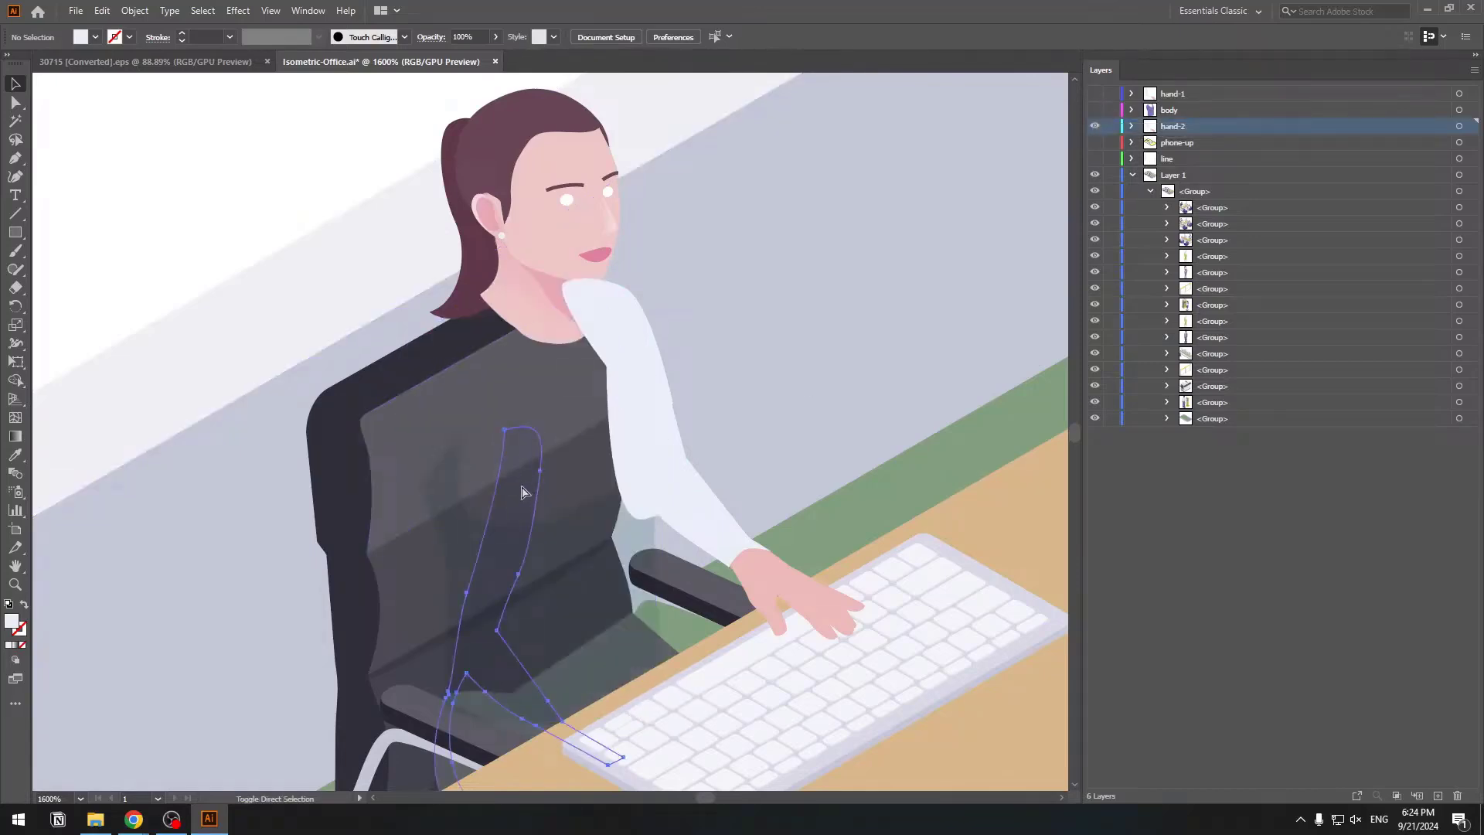
Delete the leftover body shading shapes over the woman's chair and desk from Layer 1, and hide the hand-2 layer.
click(455, 523)
key(ctrl+minus)
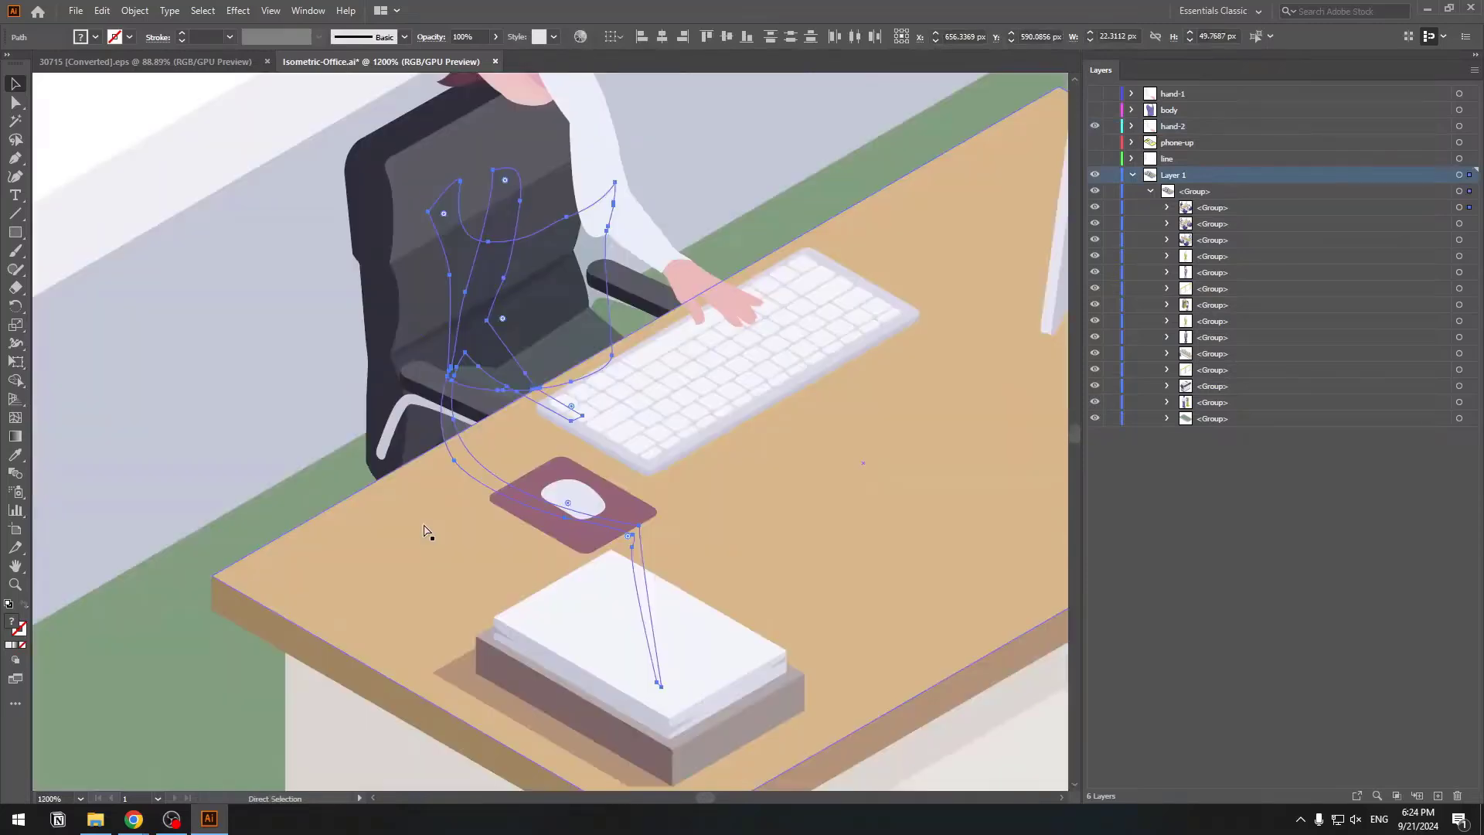
key(ctrl+minus)
drag(299, 378, 304, 416)
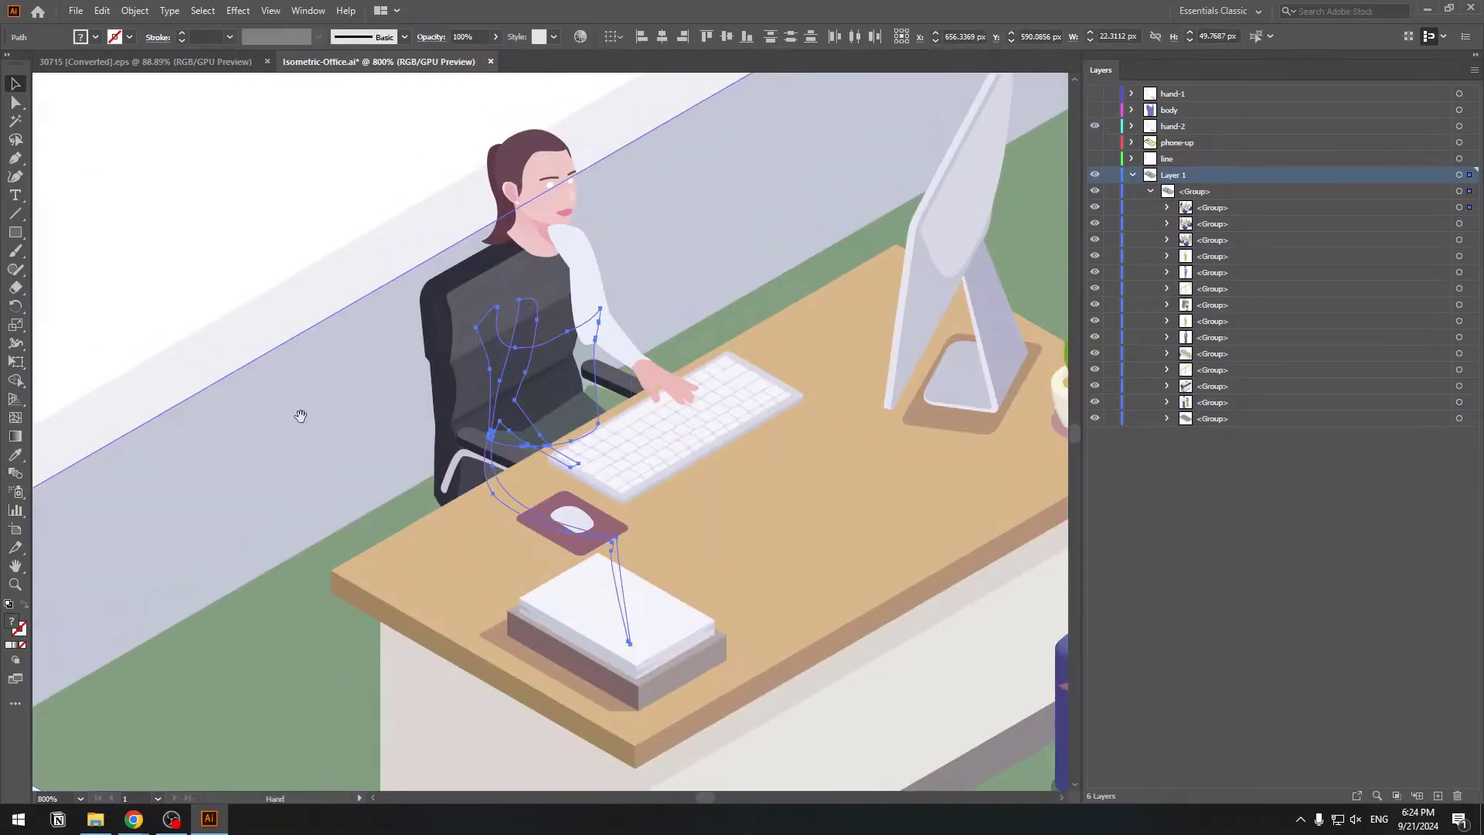
key(Delete)
scroll(325, 400, up, 2)
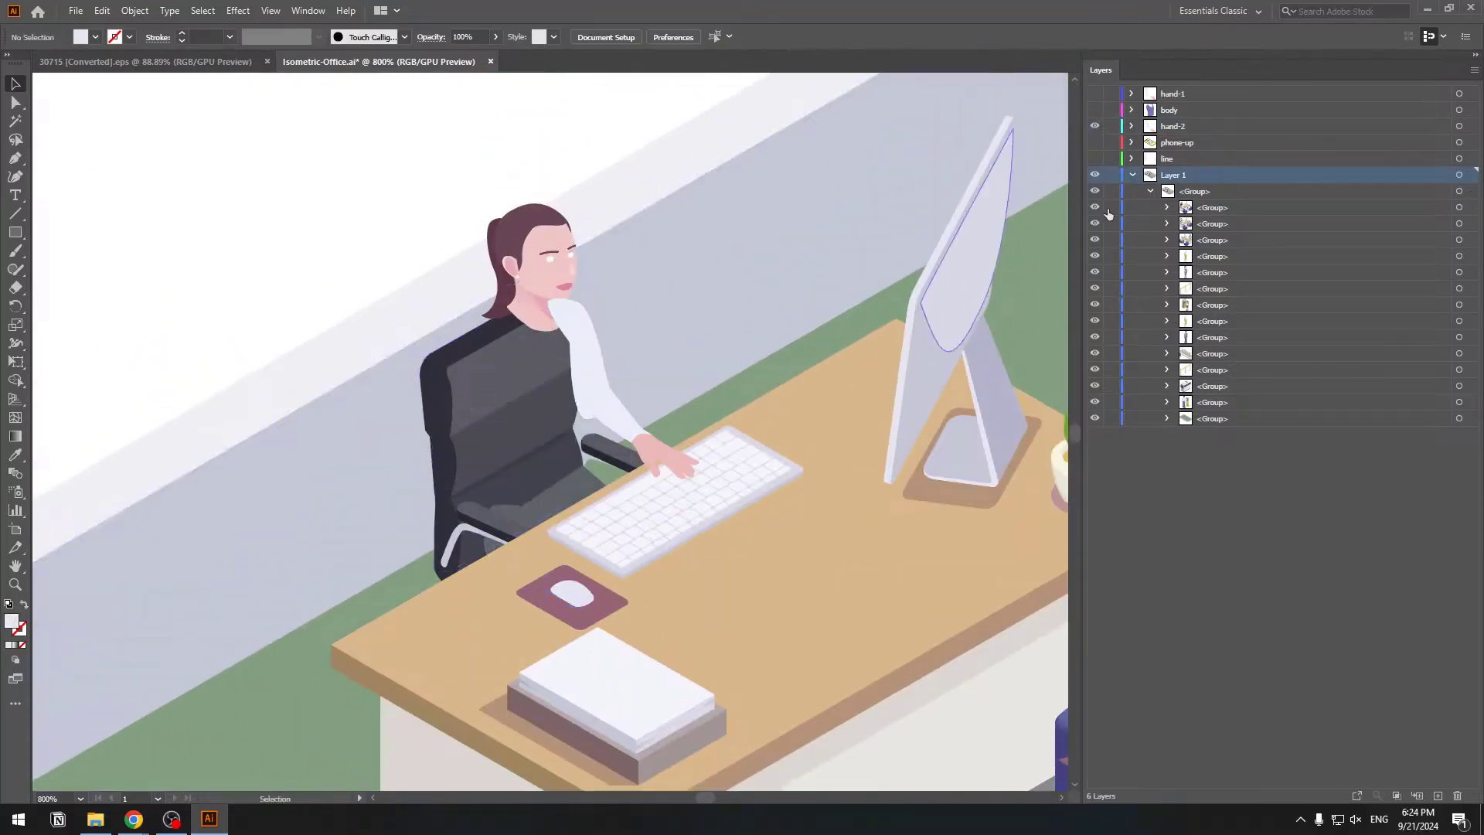
click(1095, 126)
Select the woman's neck and neck shadow shapes and cut them out of Layer 1.
scroll(404, 358, up, 1)
alt+scroll(405, 358, up, 3)
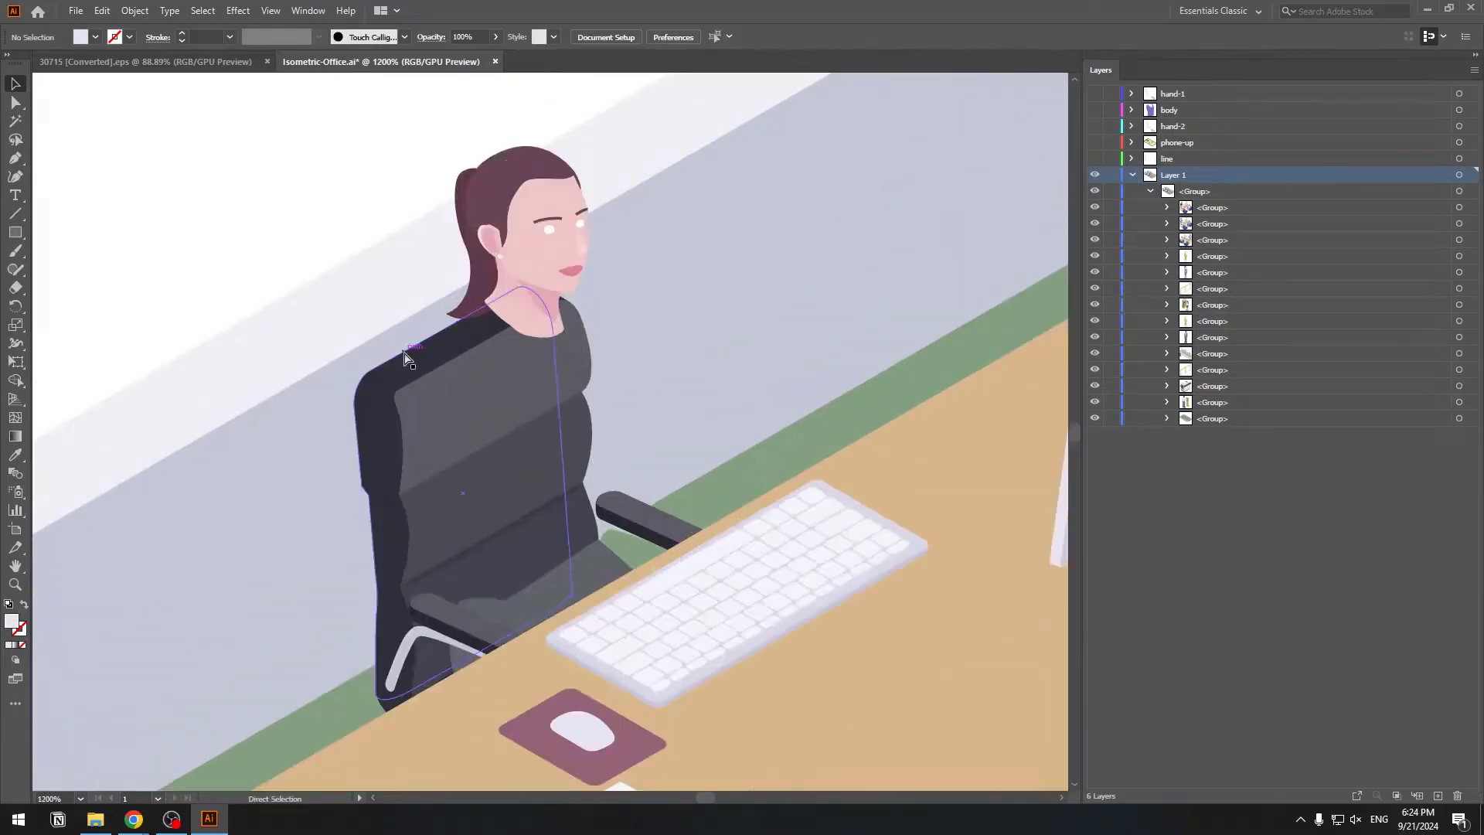
scroll(404, 358, up, 5)
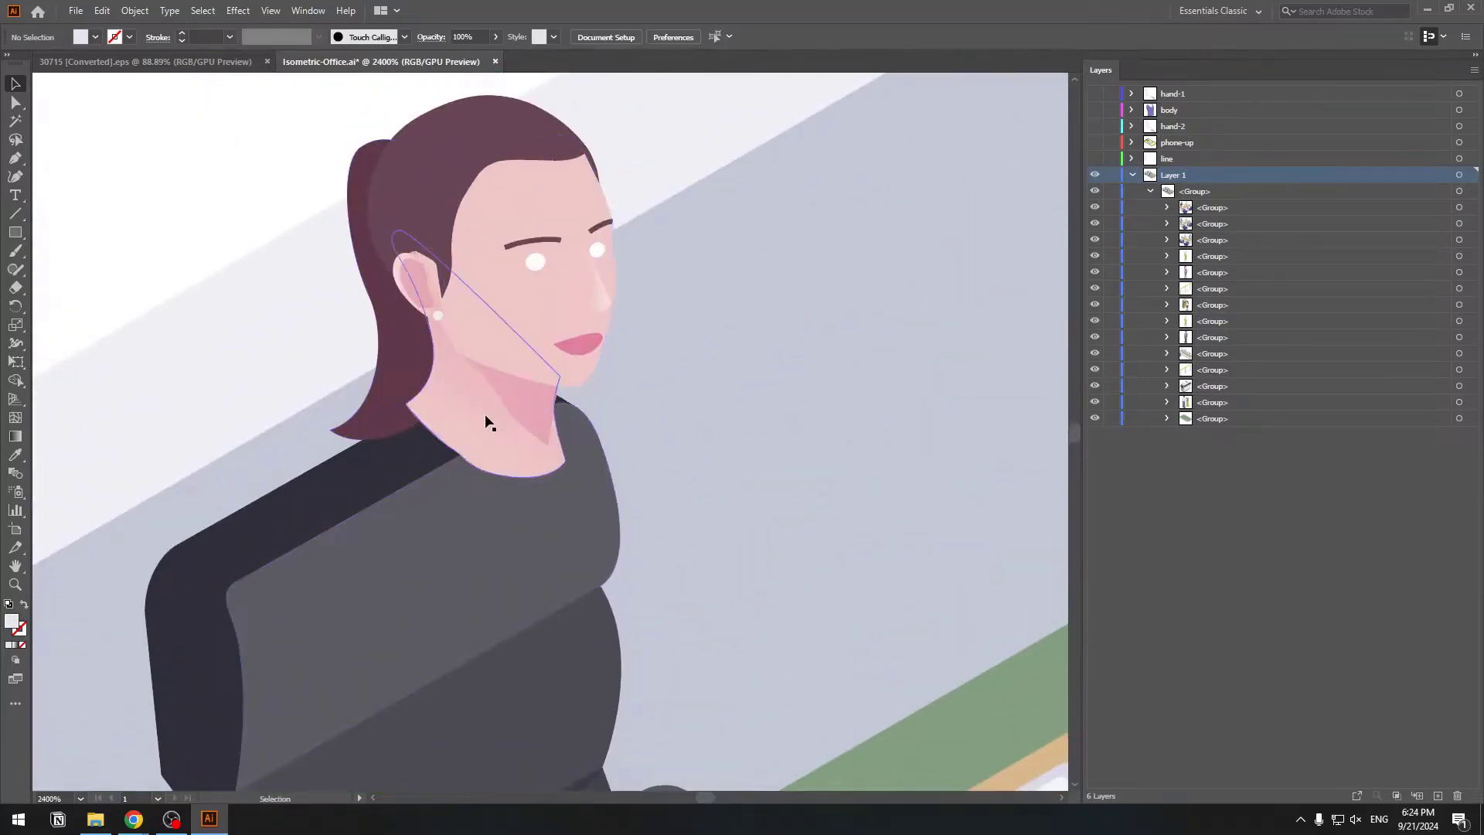
click(512, 419)
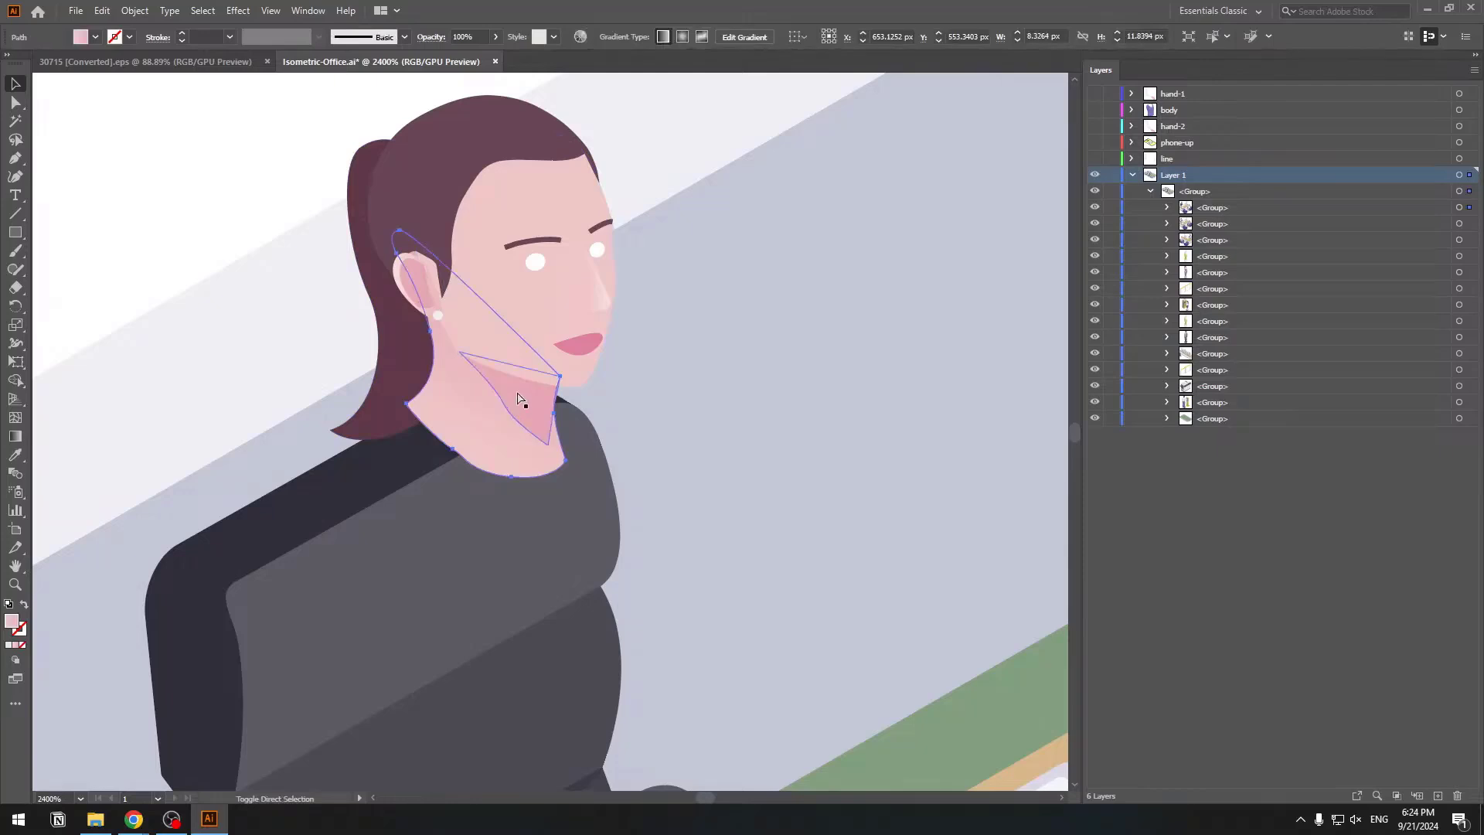
key(Delete)
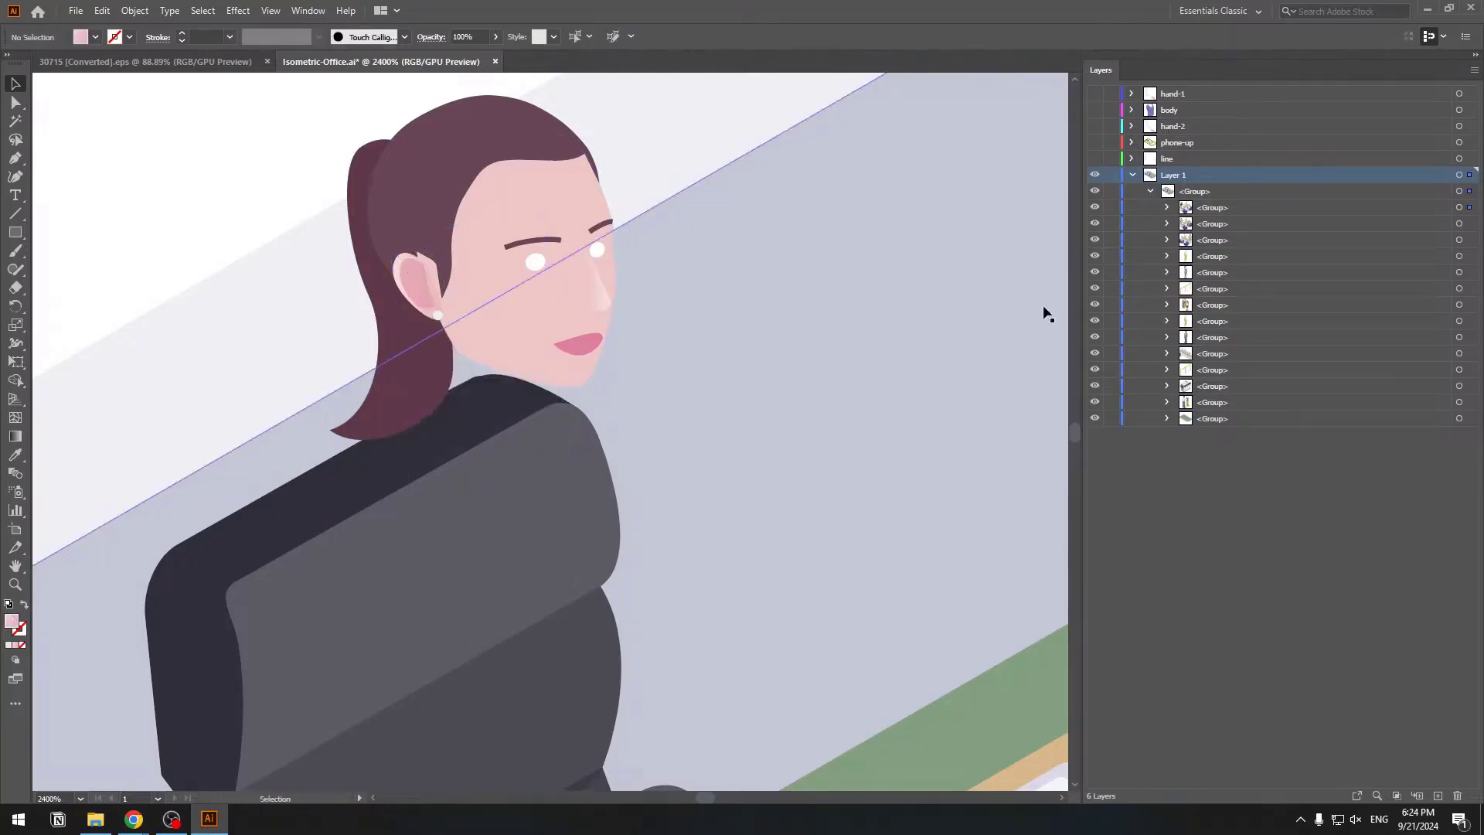
Paste the cut neck shapes in place on the body layer, then hide that layer.
click(1169, 115)
click(1097, 110)
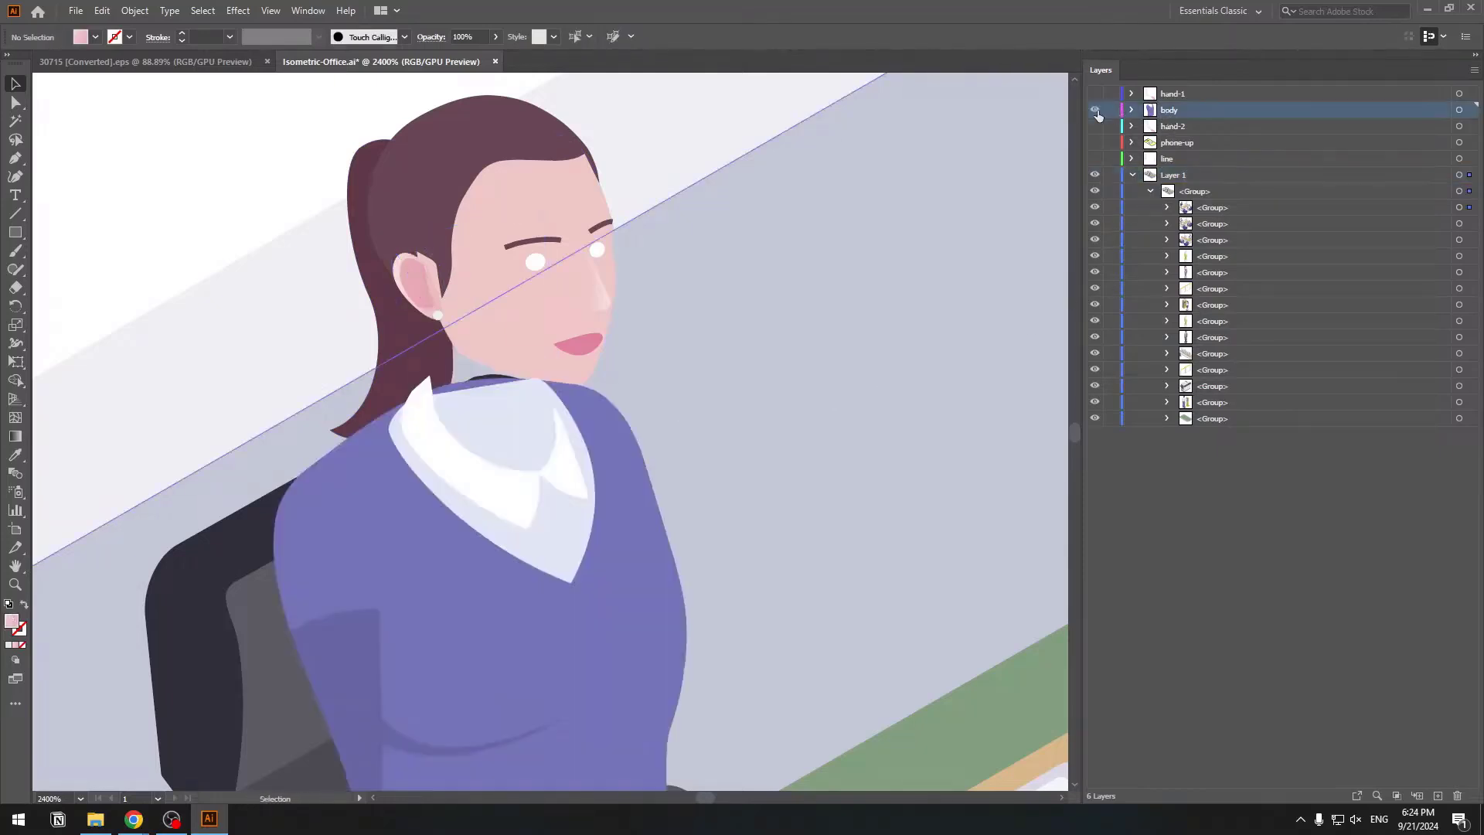
click(1168, 112)
key(ctrl+f)
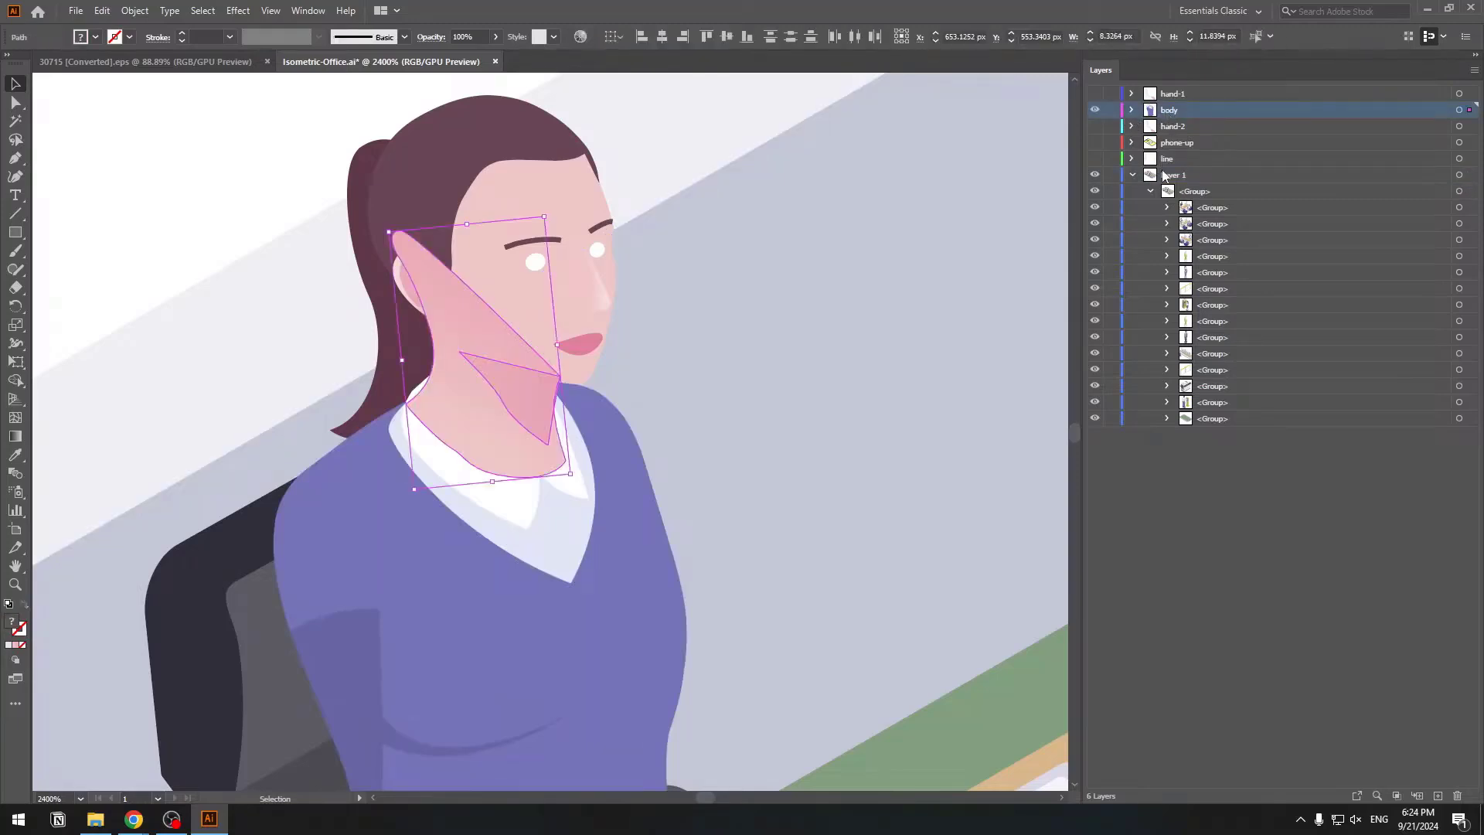
click(1096, 110)
Select the woman's face, lips, ear and main hair shapes together in Layer 1.
key(ctrl+minus)
key(ctrl+minus)
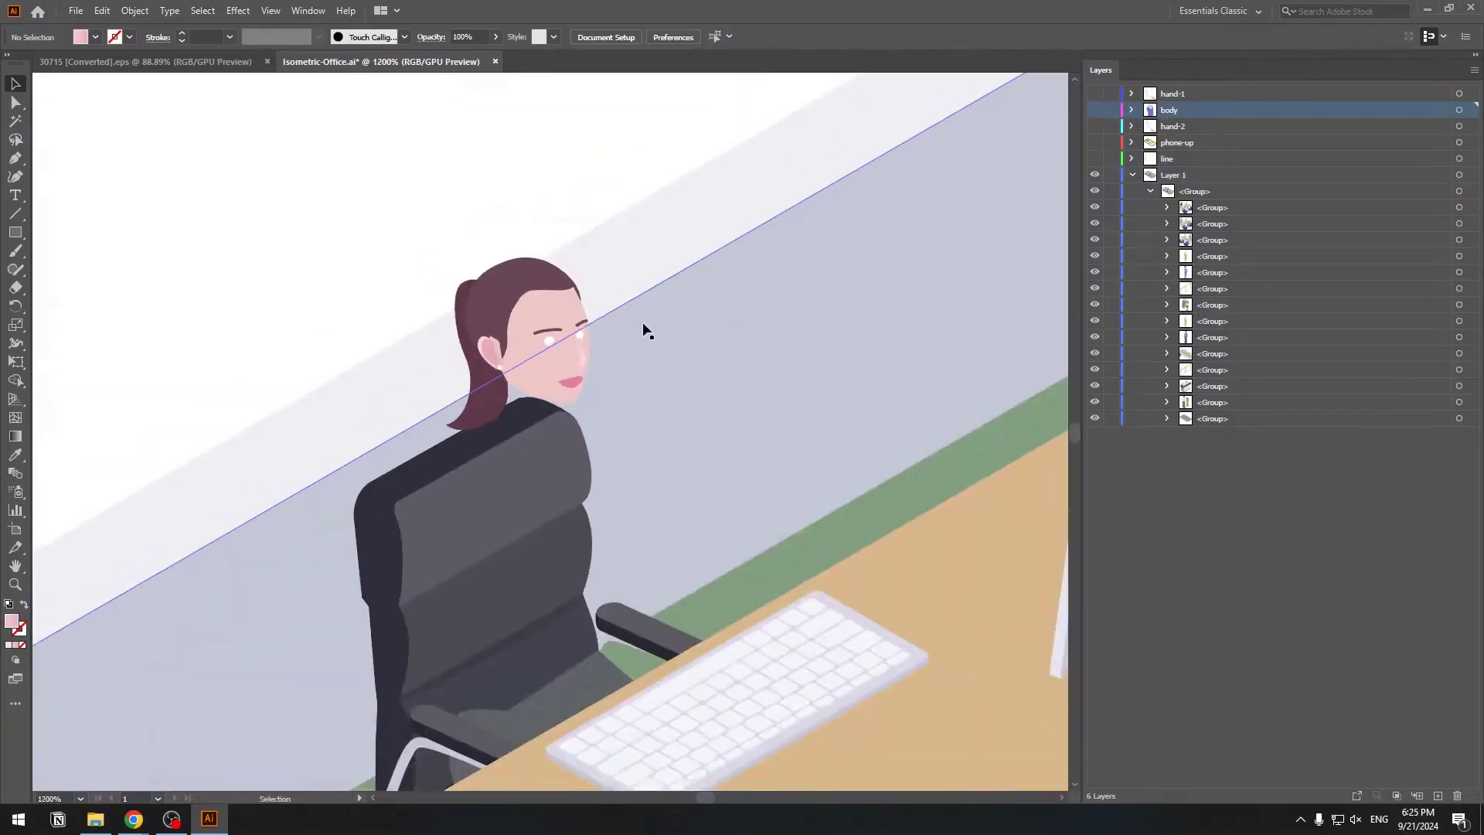
drag(464, 255, 626, 525)
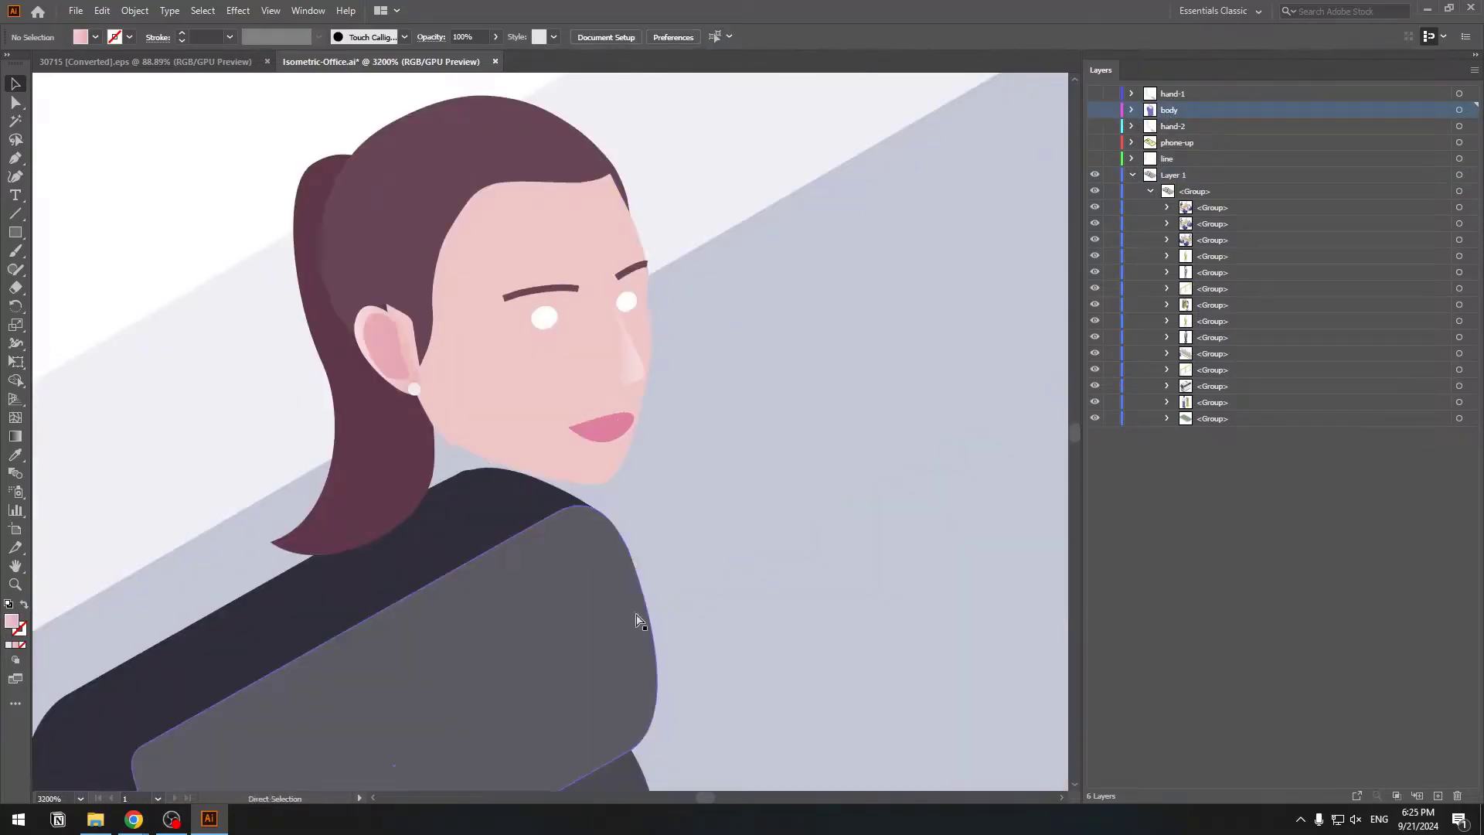
ctrl+click(524, 375)
key(ctrl+=)
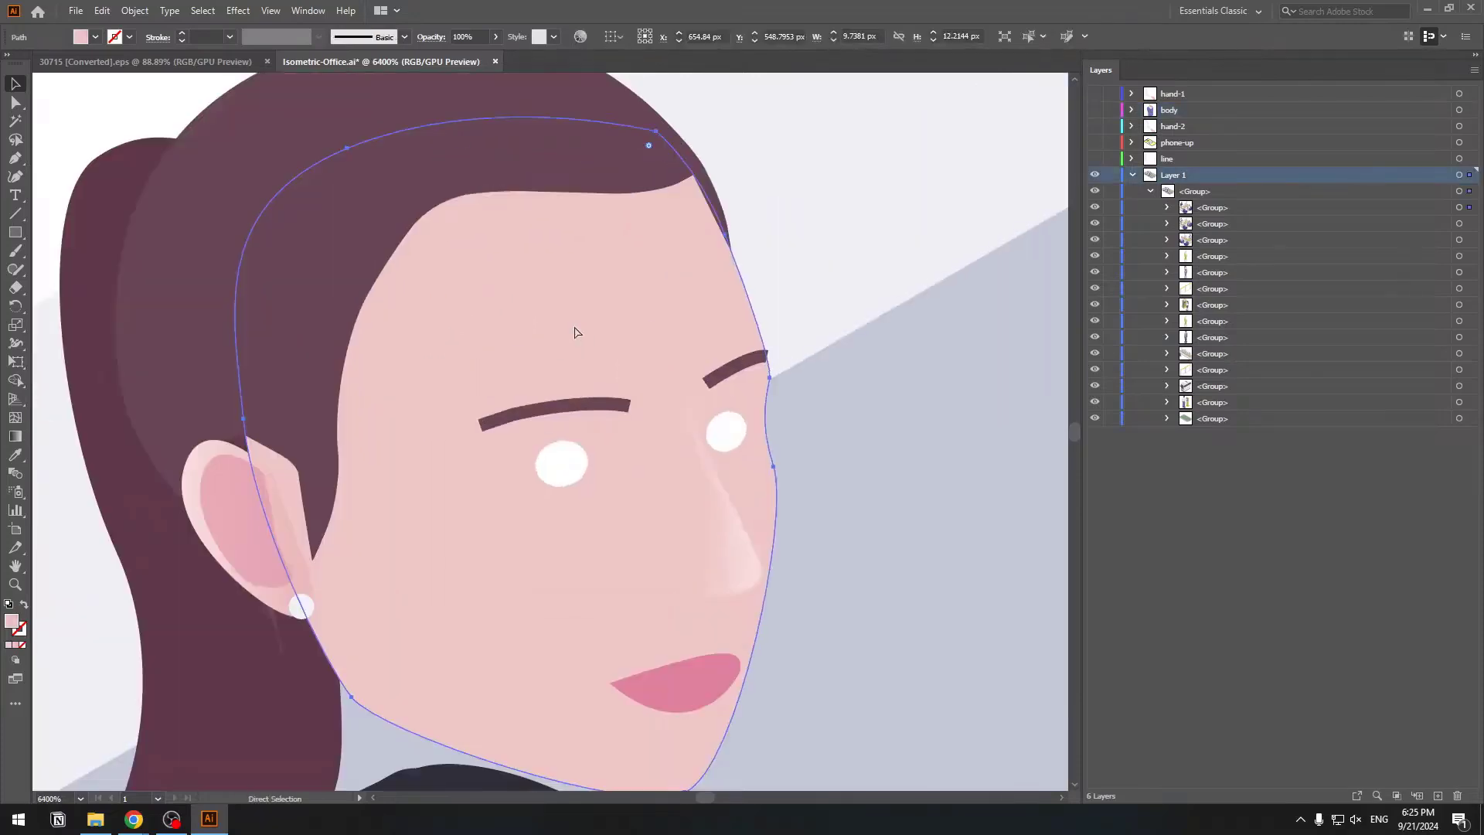
shift+click(677, 700)
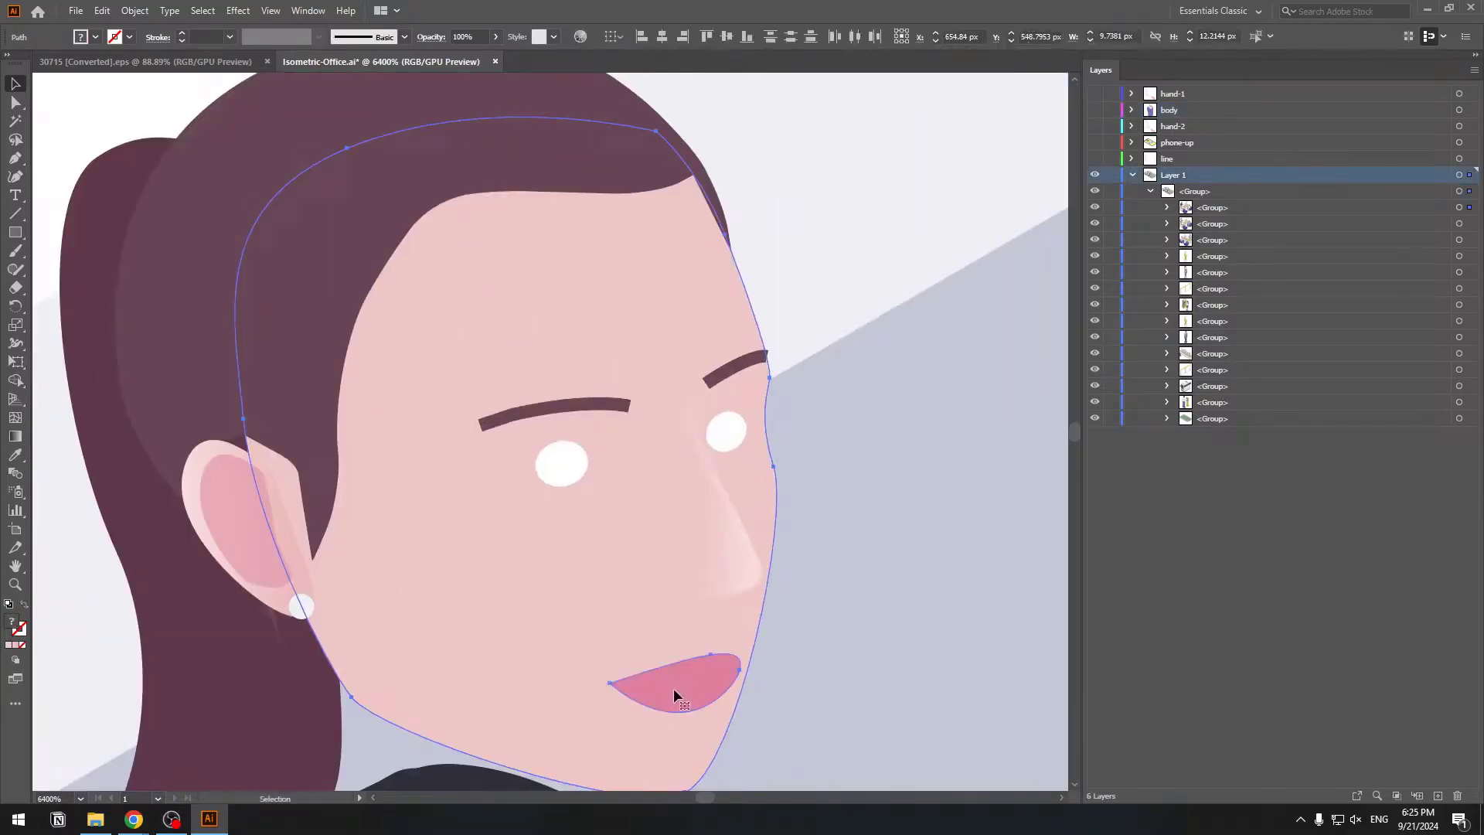
shift+click(221, 501)
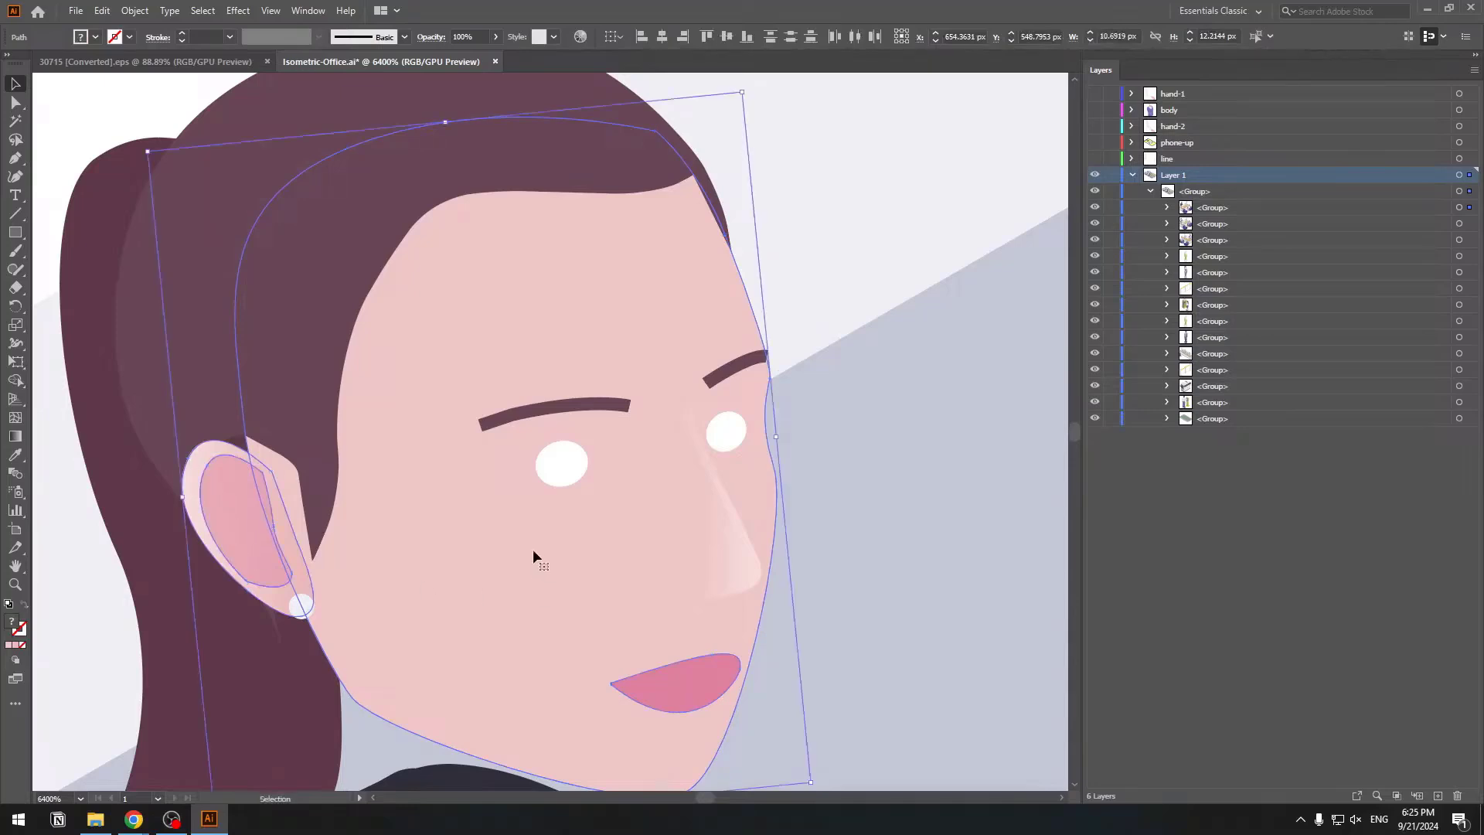
key(ctrl+minus)
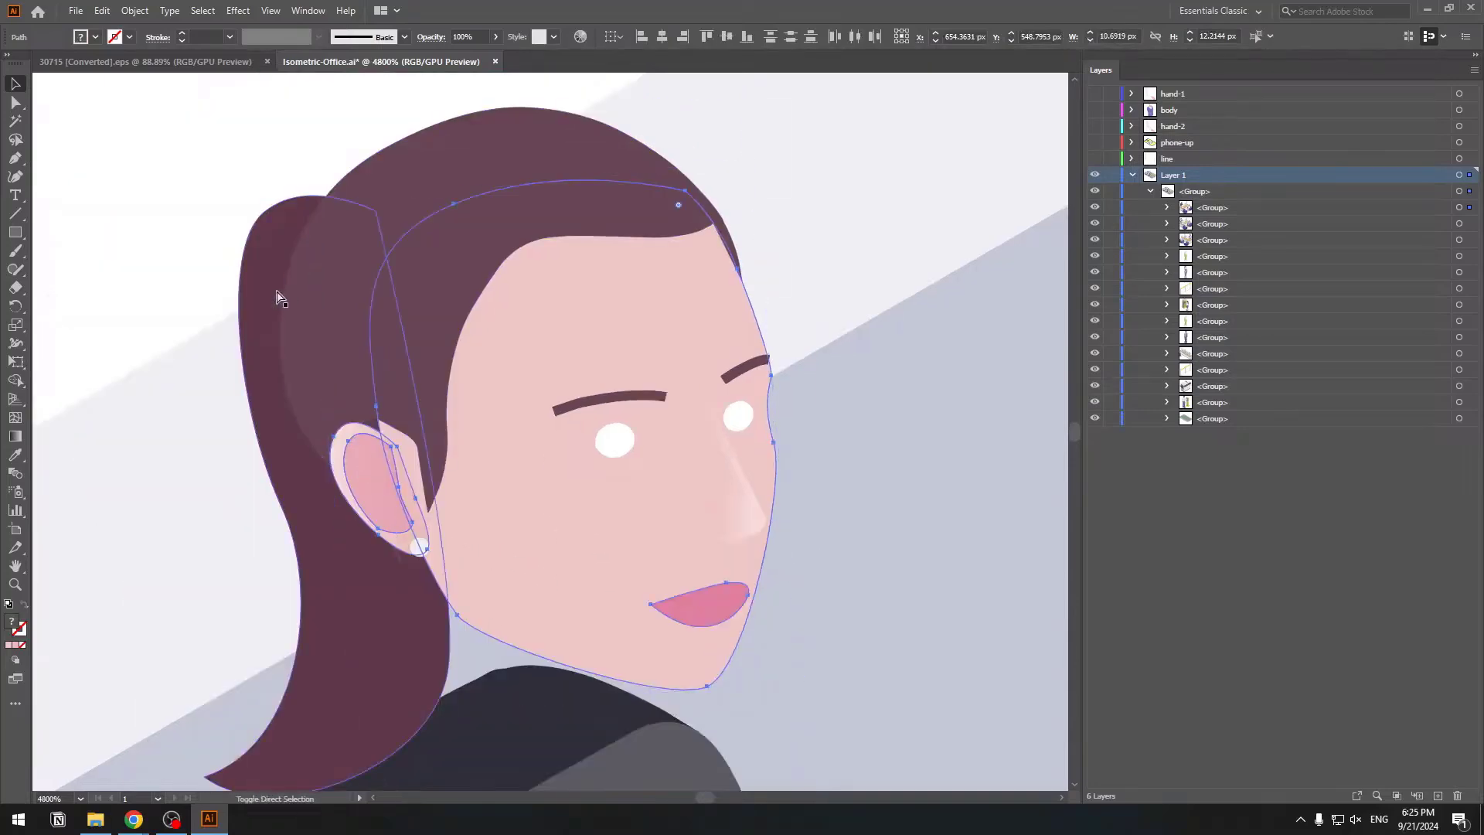
key(ctrl+minus)
key(ctrl+minus)
Try cutting the selected head shapes, undo the cut, and add both eyebrows and the nose to the selection.
key(Delete)
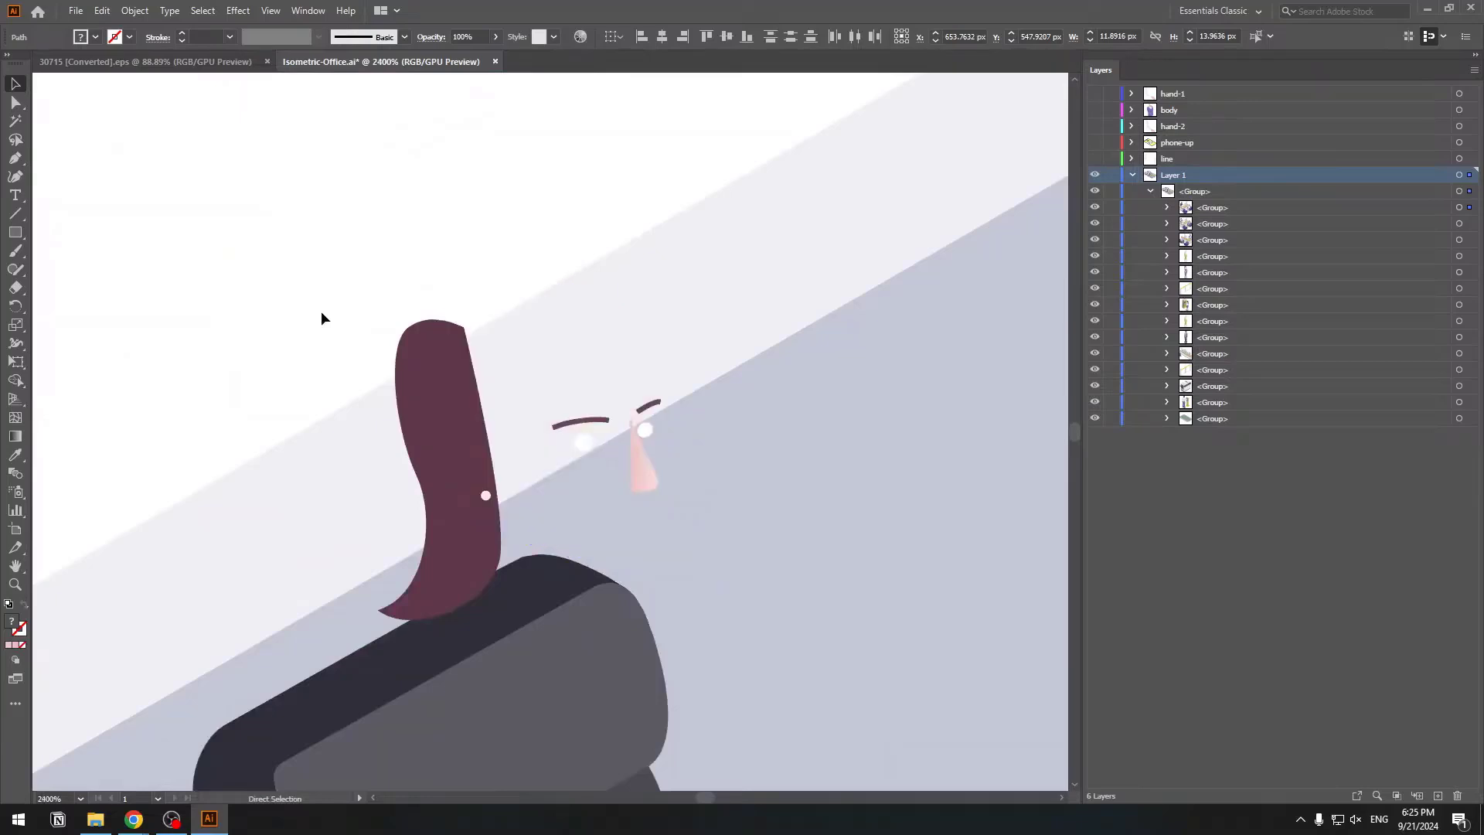
key(ctrl+z)
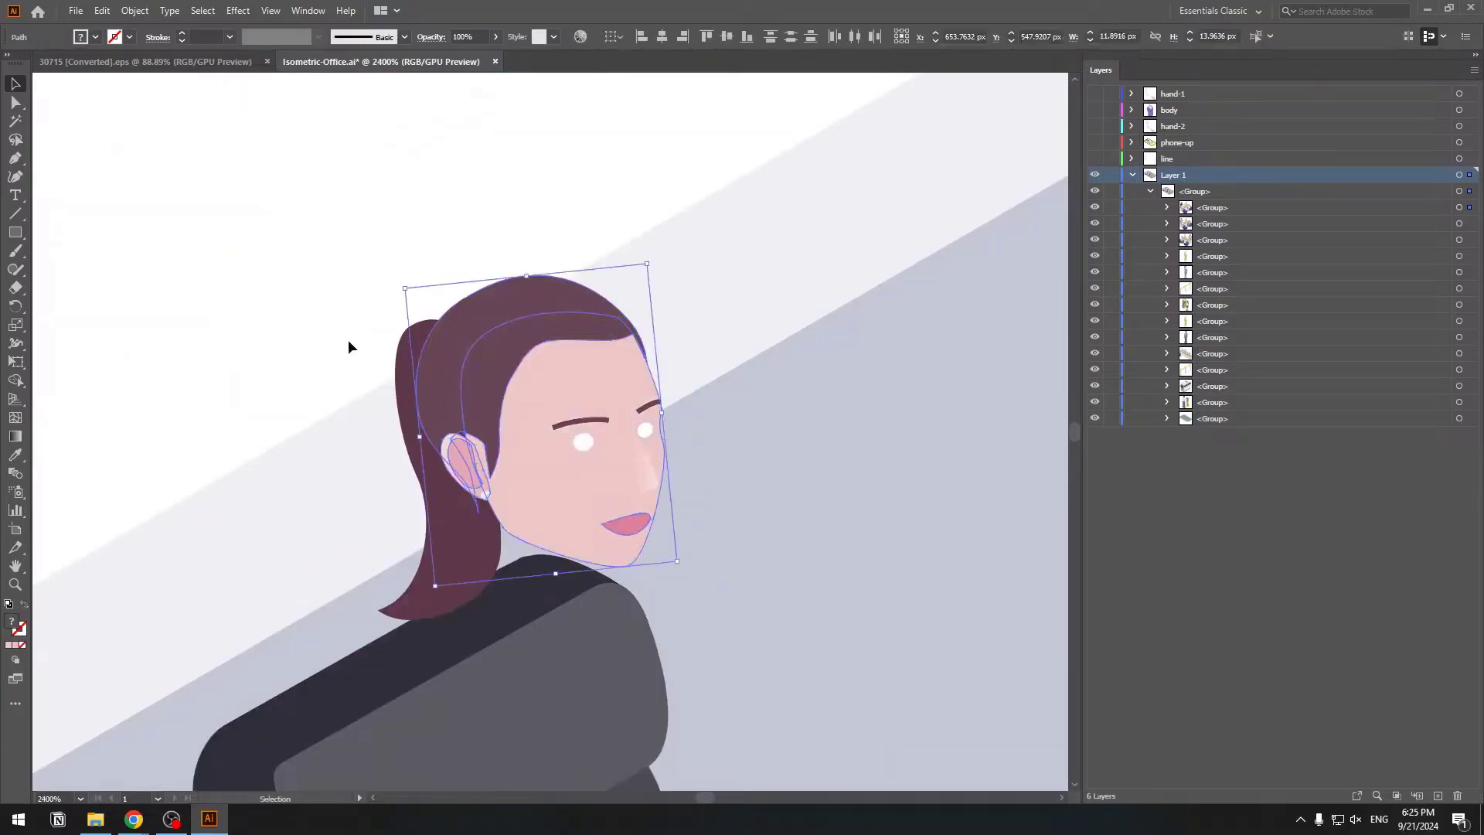
key(ctrl+plus)
key(ctrl+plus)
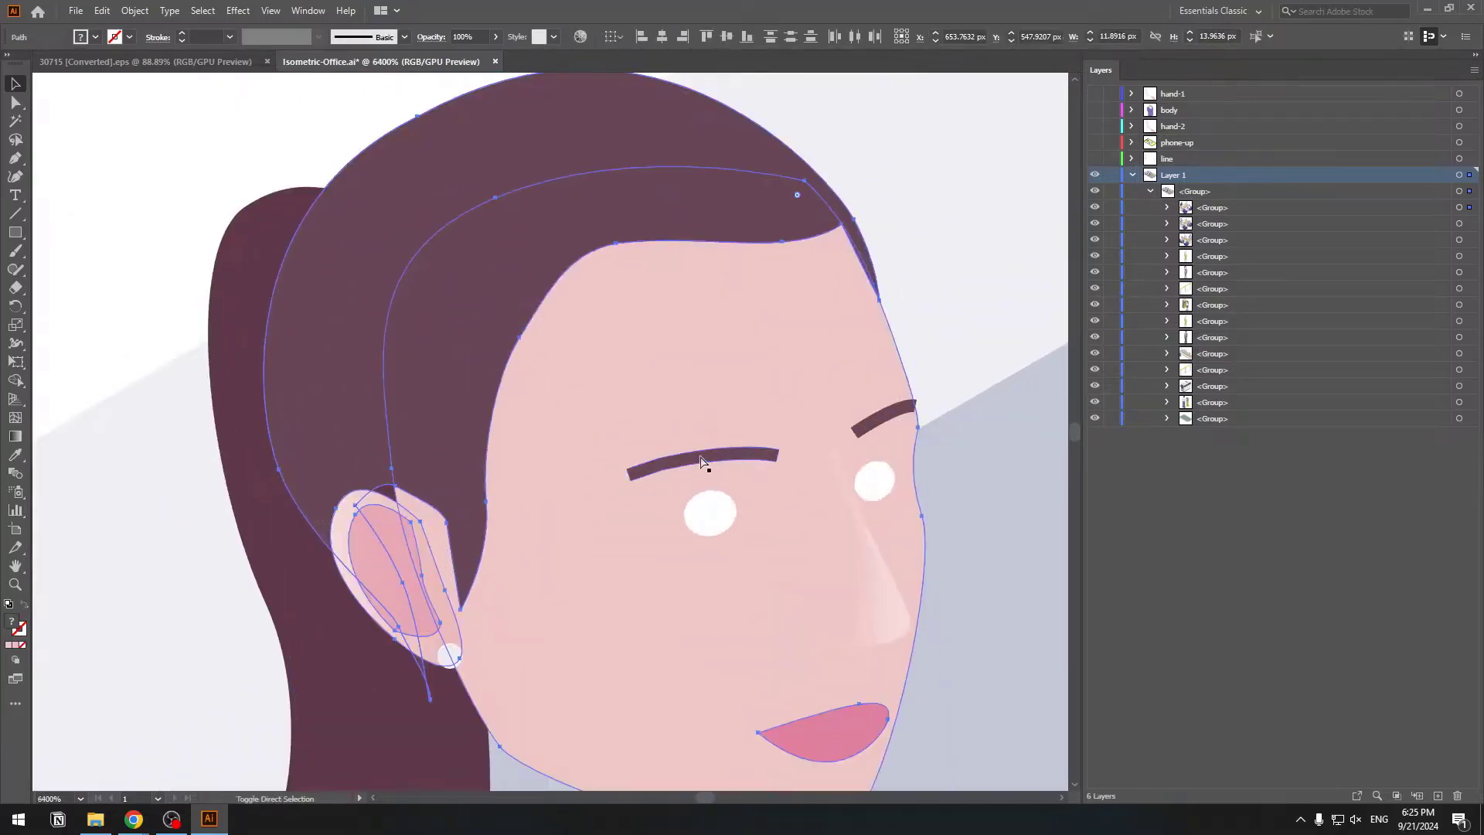
shift+click(697, 464)
shift+click(874, 428)
key(ctrl+minus)
key(ctrl+minus)
key(ctrl+minus)
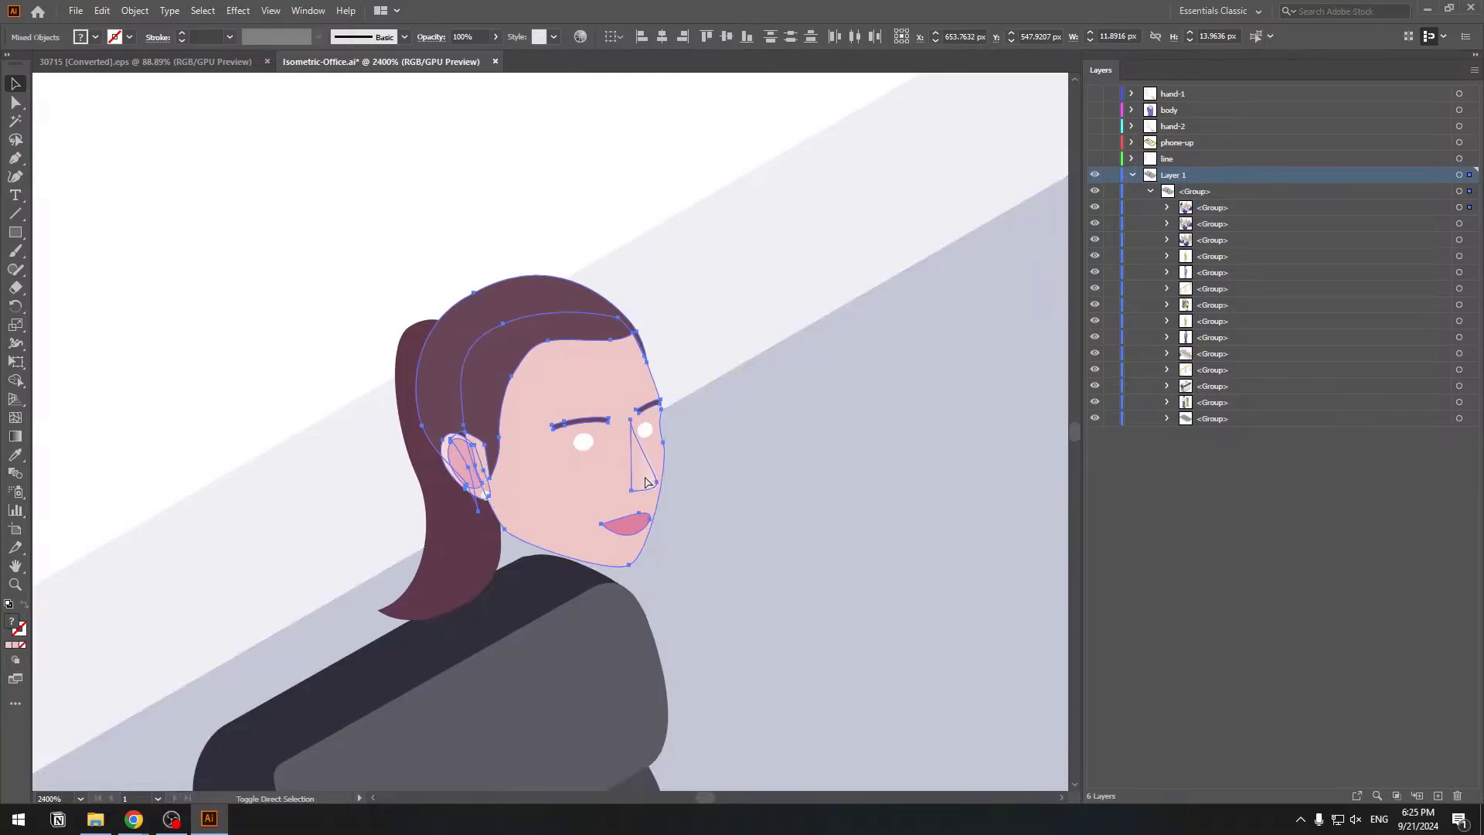
Check that the selection includes all the nose shading paths, then cut the selected head shapes out of Layer 1.
key(ctrl+3)
key(ctrl+alt+3)
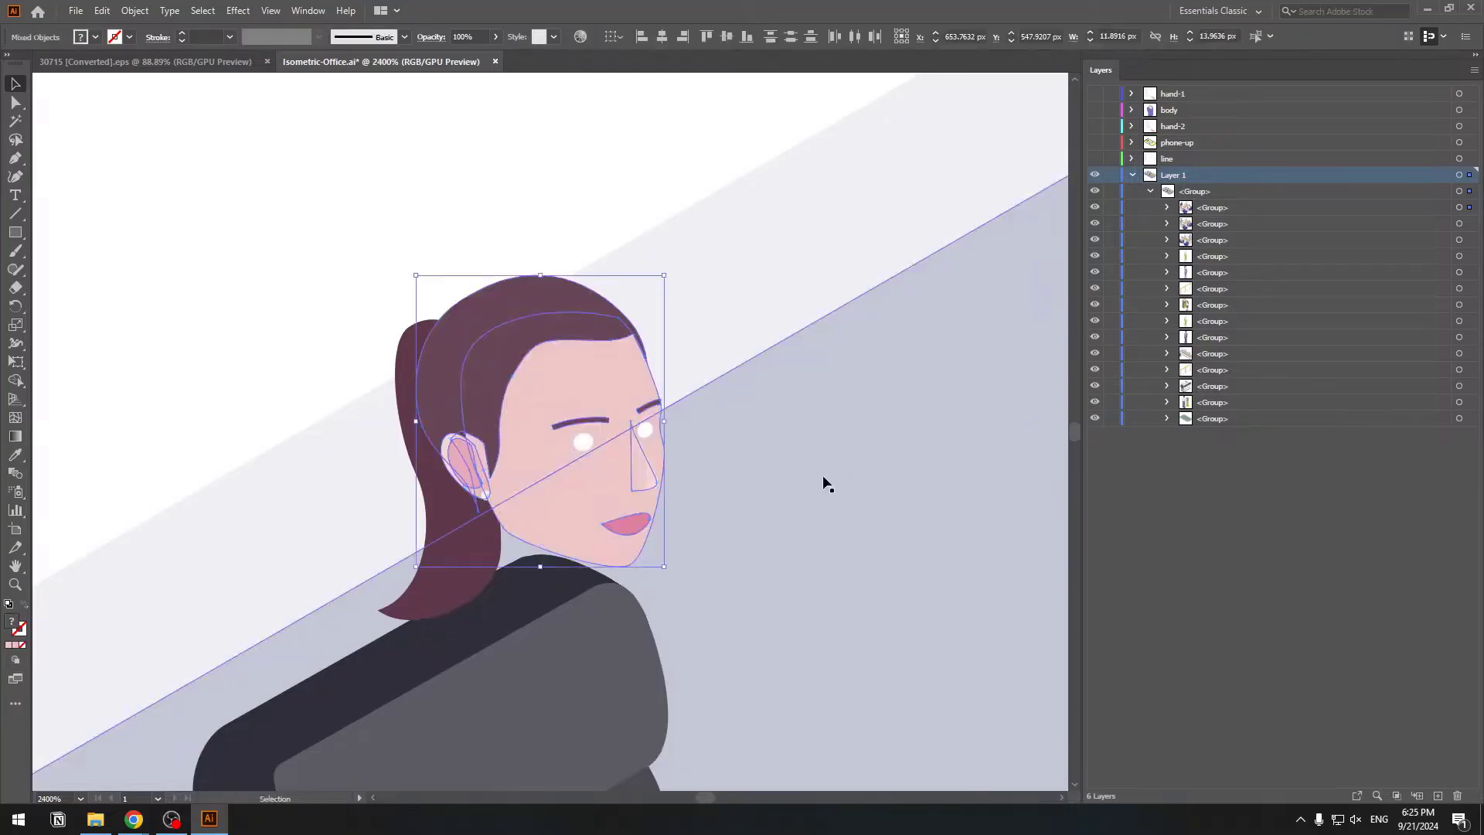
scroll(824, 483, up, 8)
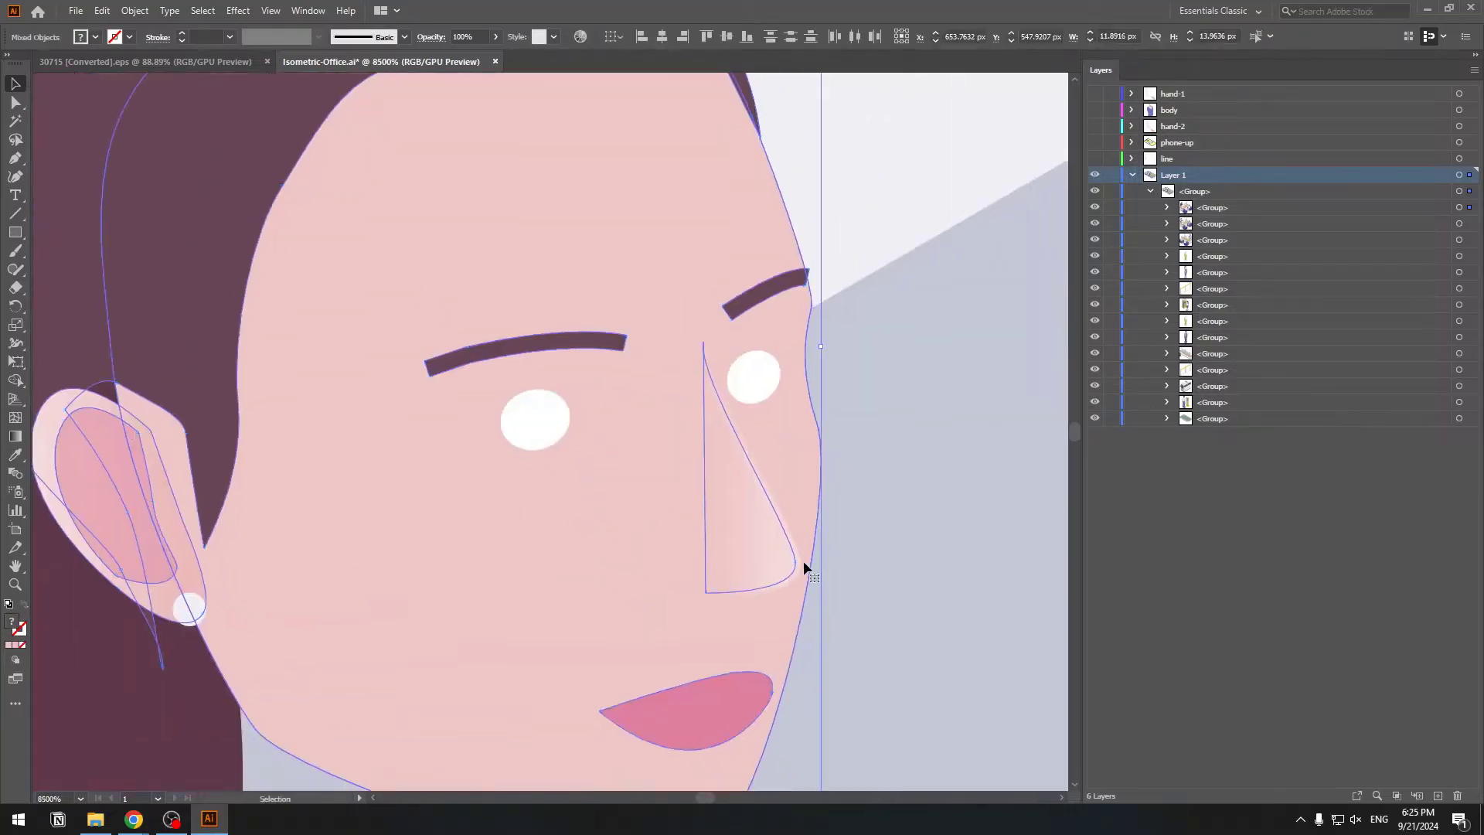
scroll(804, 580, up, 7)
drag(794, 591, 293, 252)
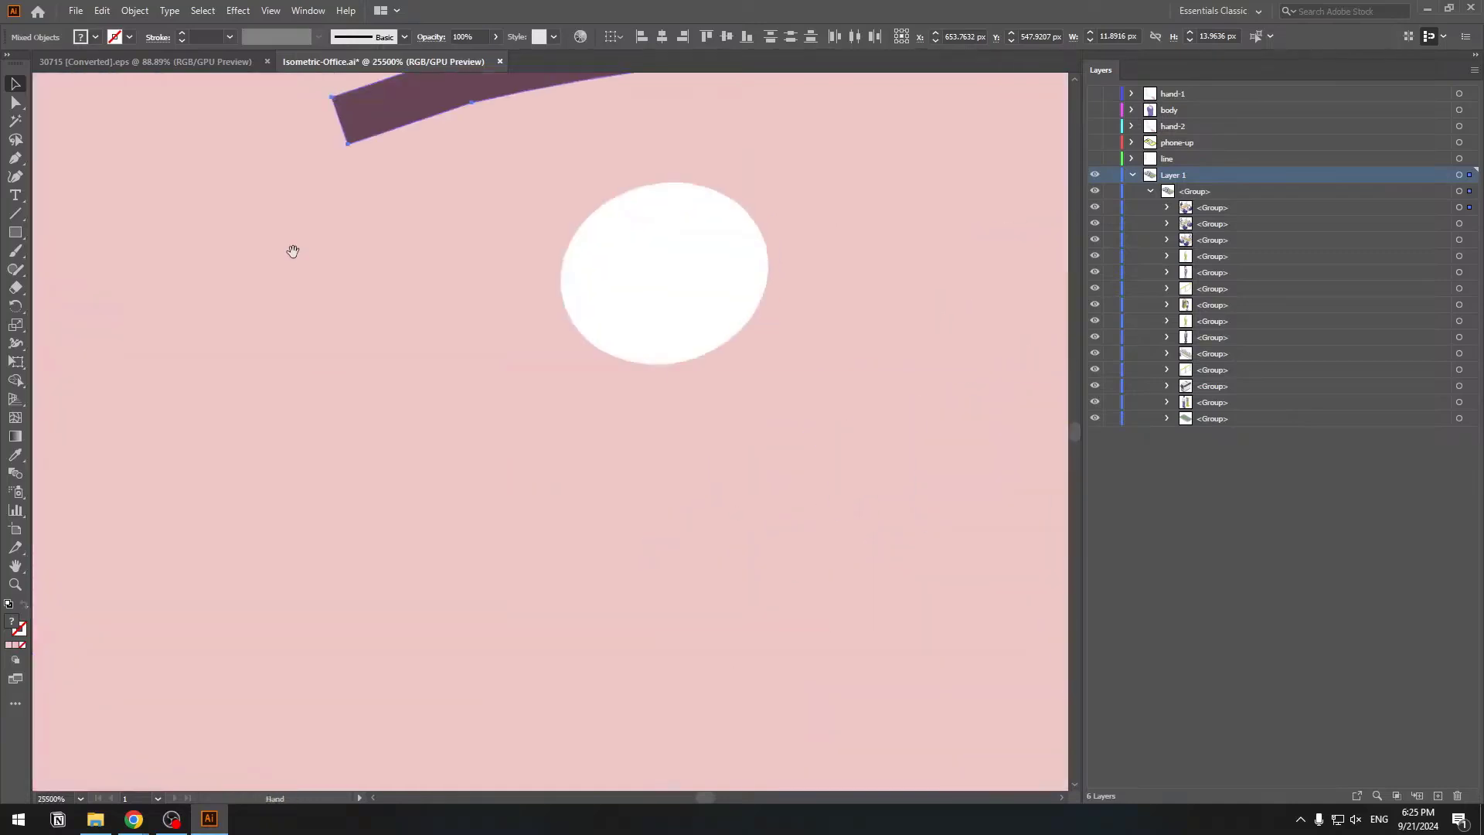
drag(890, 657, 358, 325)
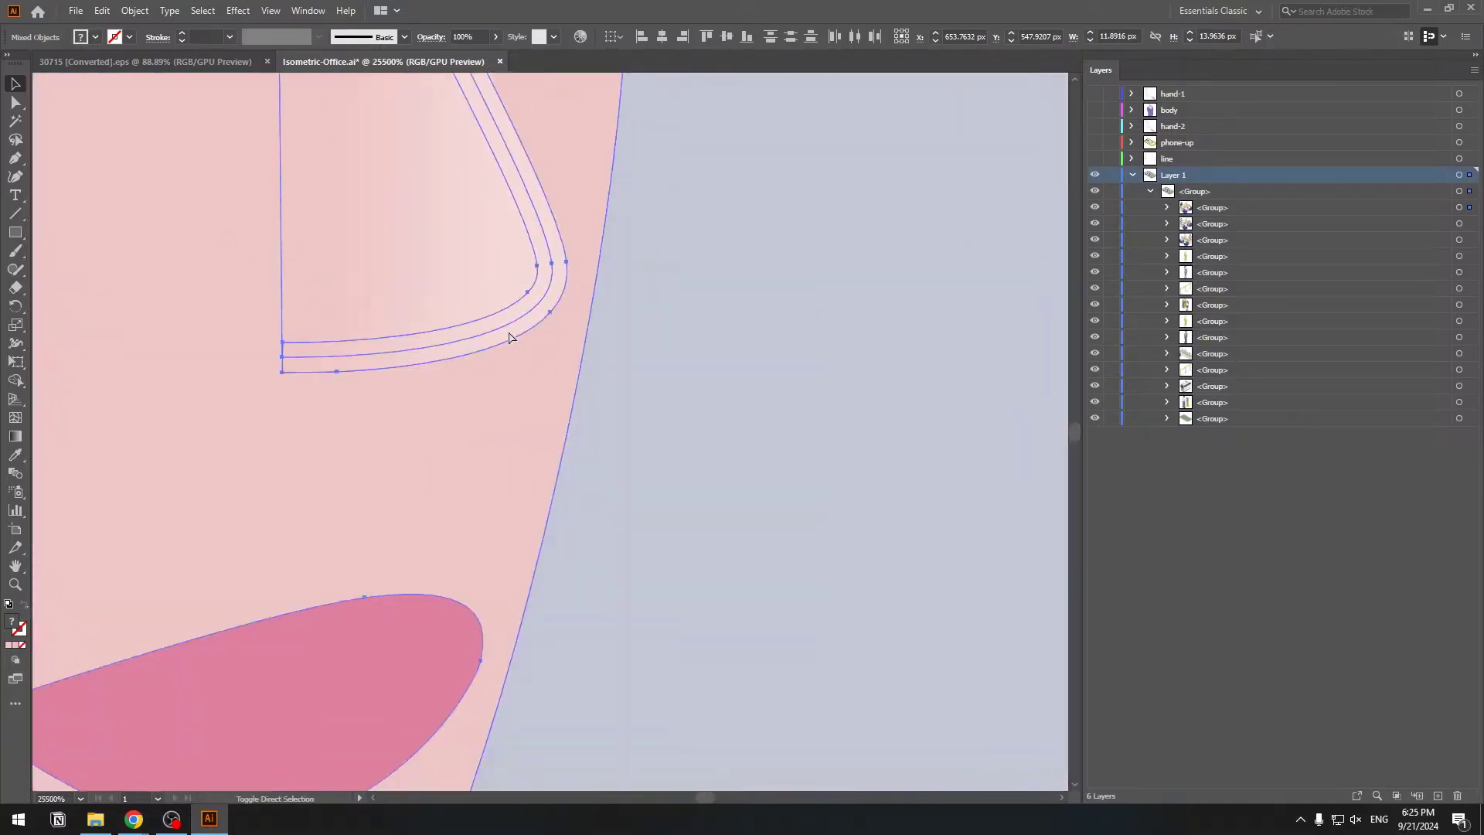
scroll(510, 338, down, 10)
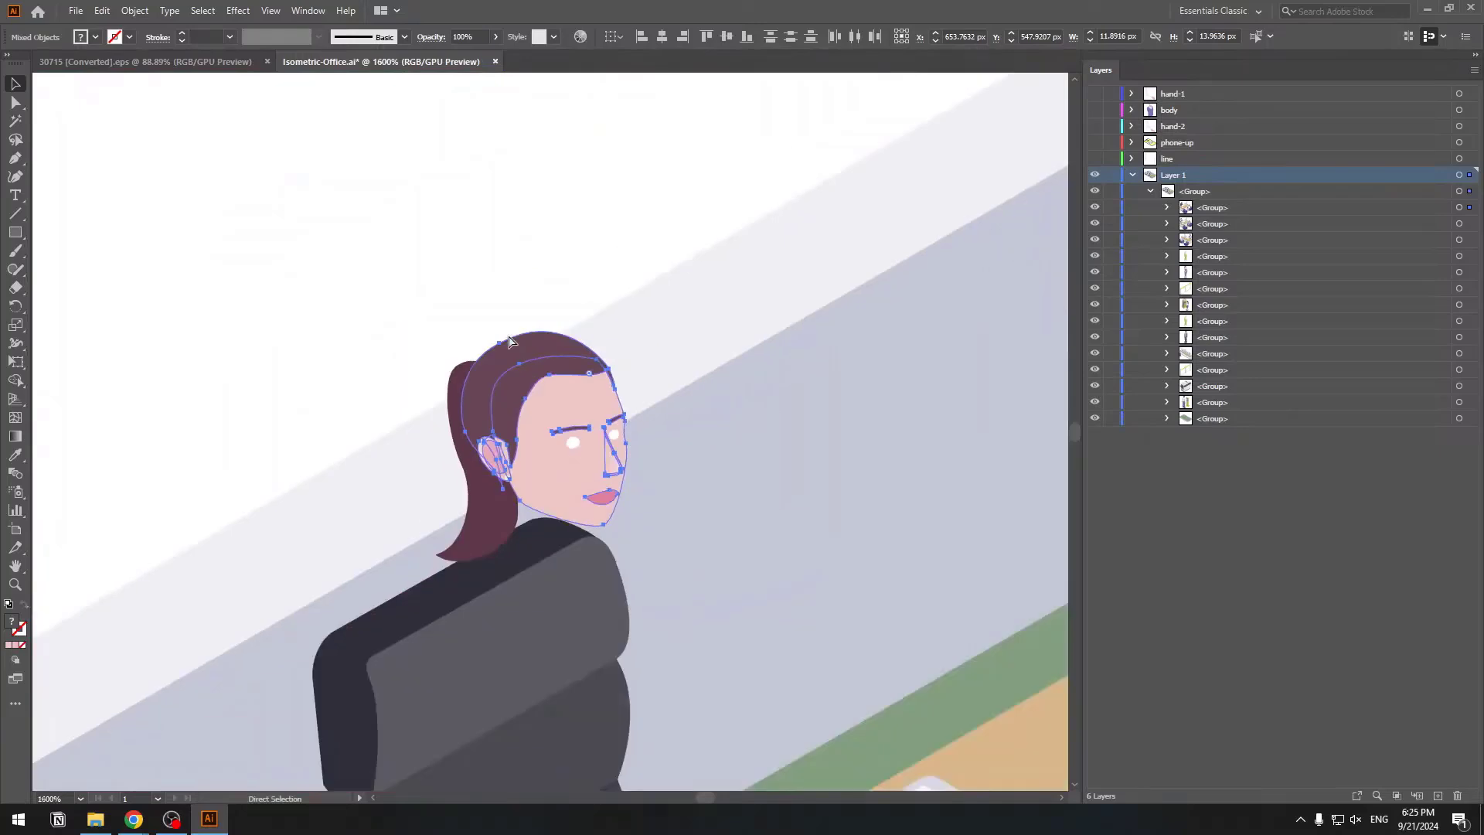
key(Delete)
Paste the cut head in place on a new layer above body and name the layer head.
click(1169, 112)
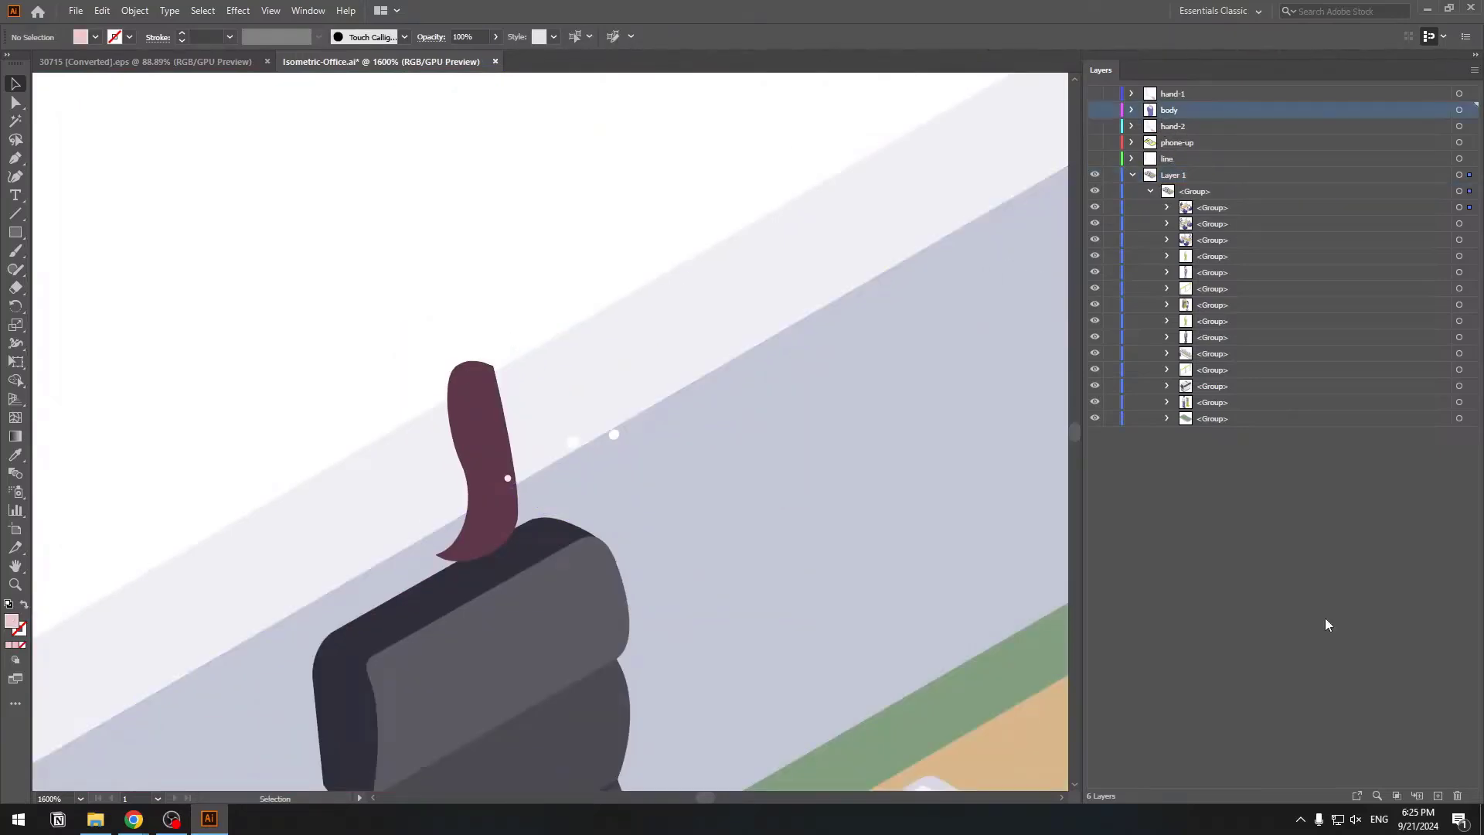
click(1438, 796)
key(ctrl+f)
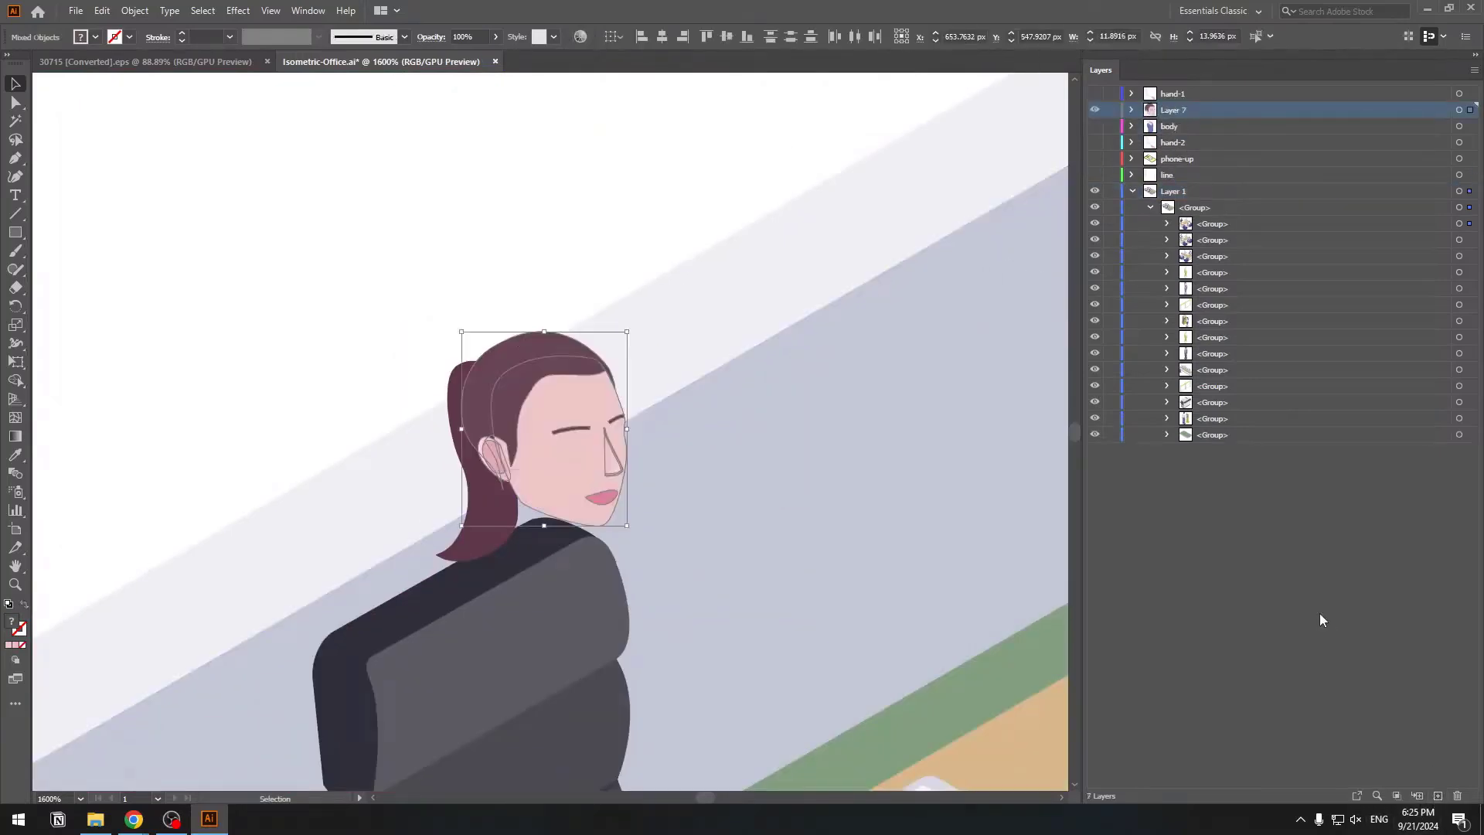
click(595, 207)
double_click(1185, 109)
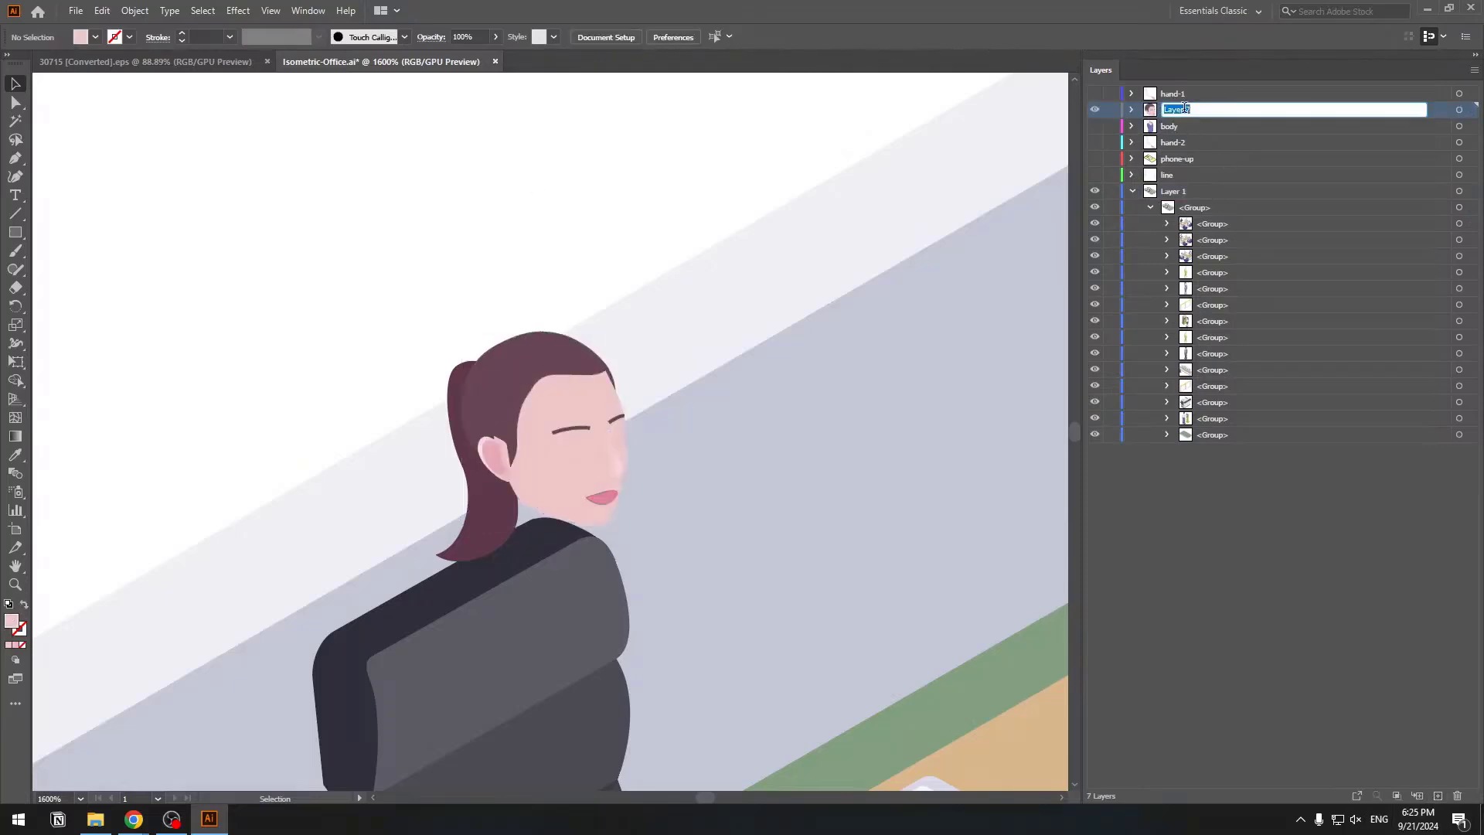
text(head)
key(Return)
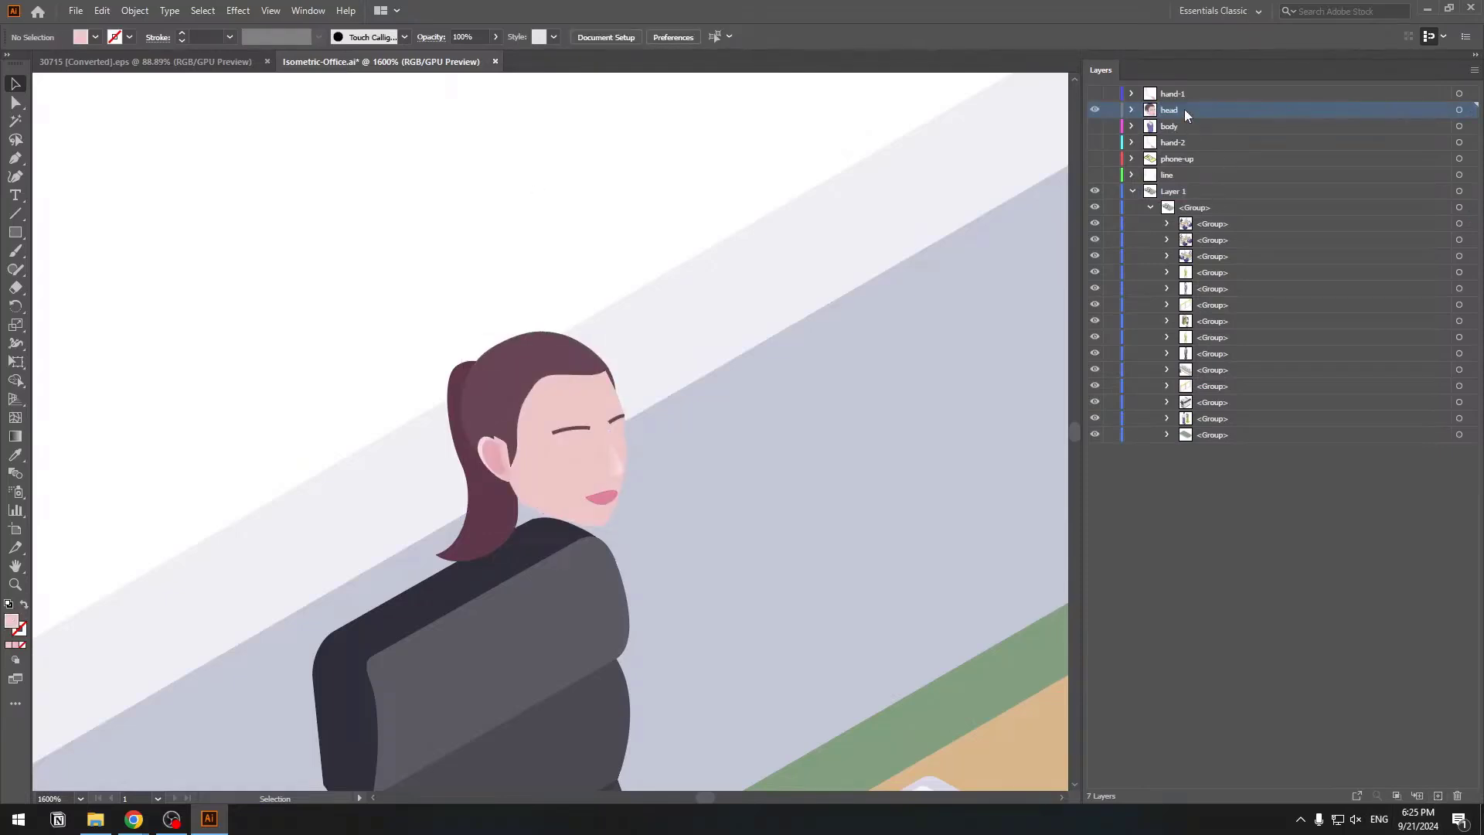
Toggle the head and body layers to check them, leaving head hidden and body shown.
click(1096, 127)
click(1095, 111)
click(1094, 127)
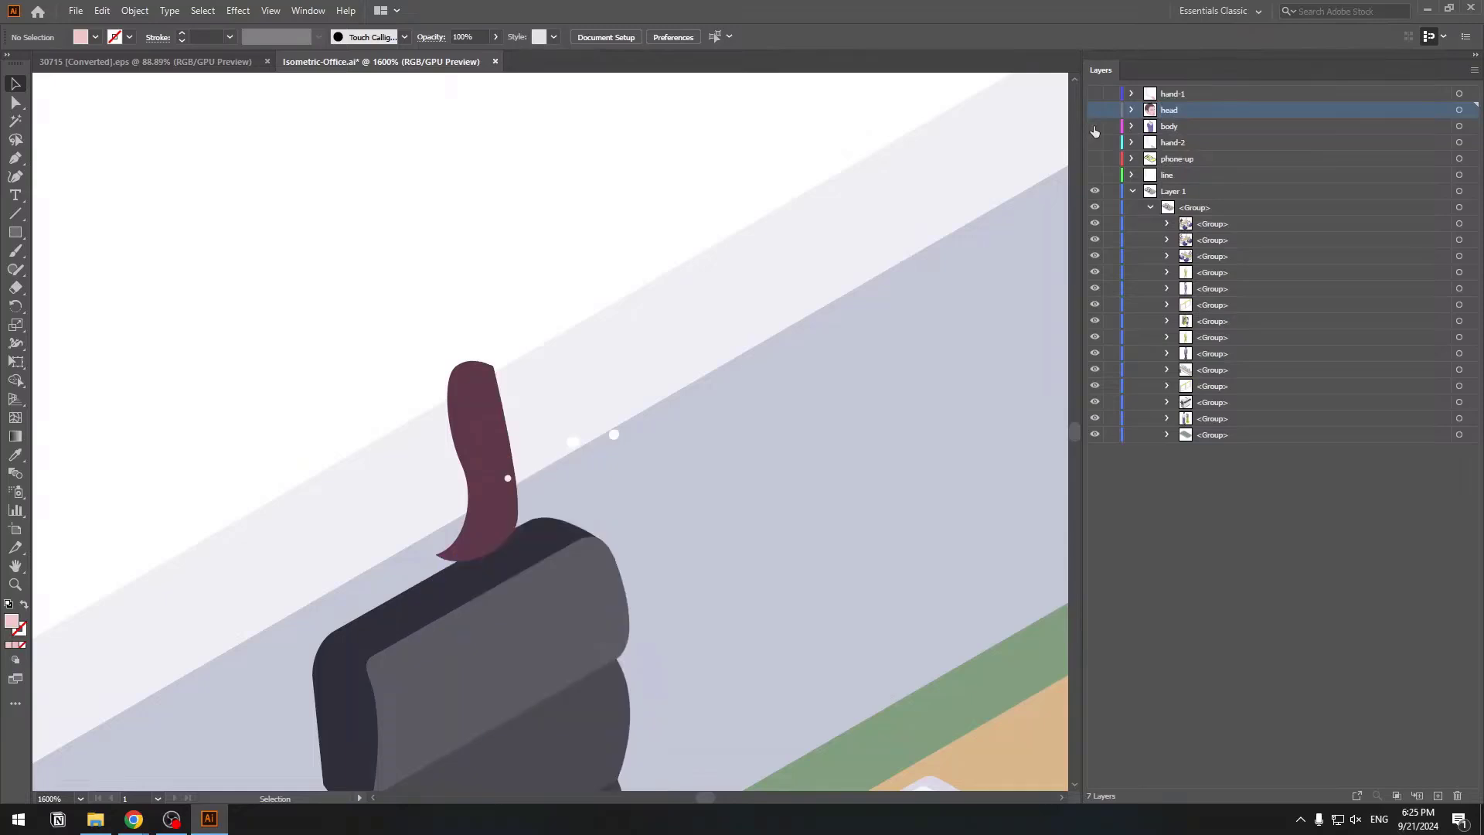
click(1094, 126)
Select the woman's two white eye shapes and cut them out of Layer 1.
key(ctrl+equal)
key(ctrl+equal)
key(ctrl+equal)
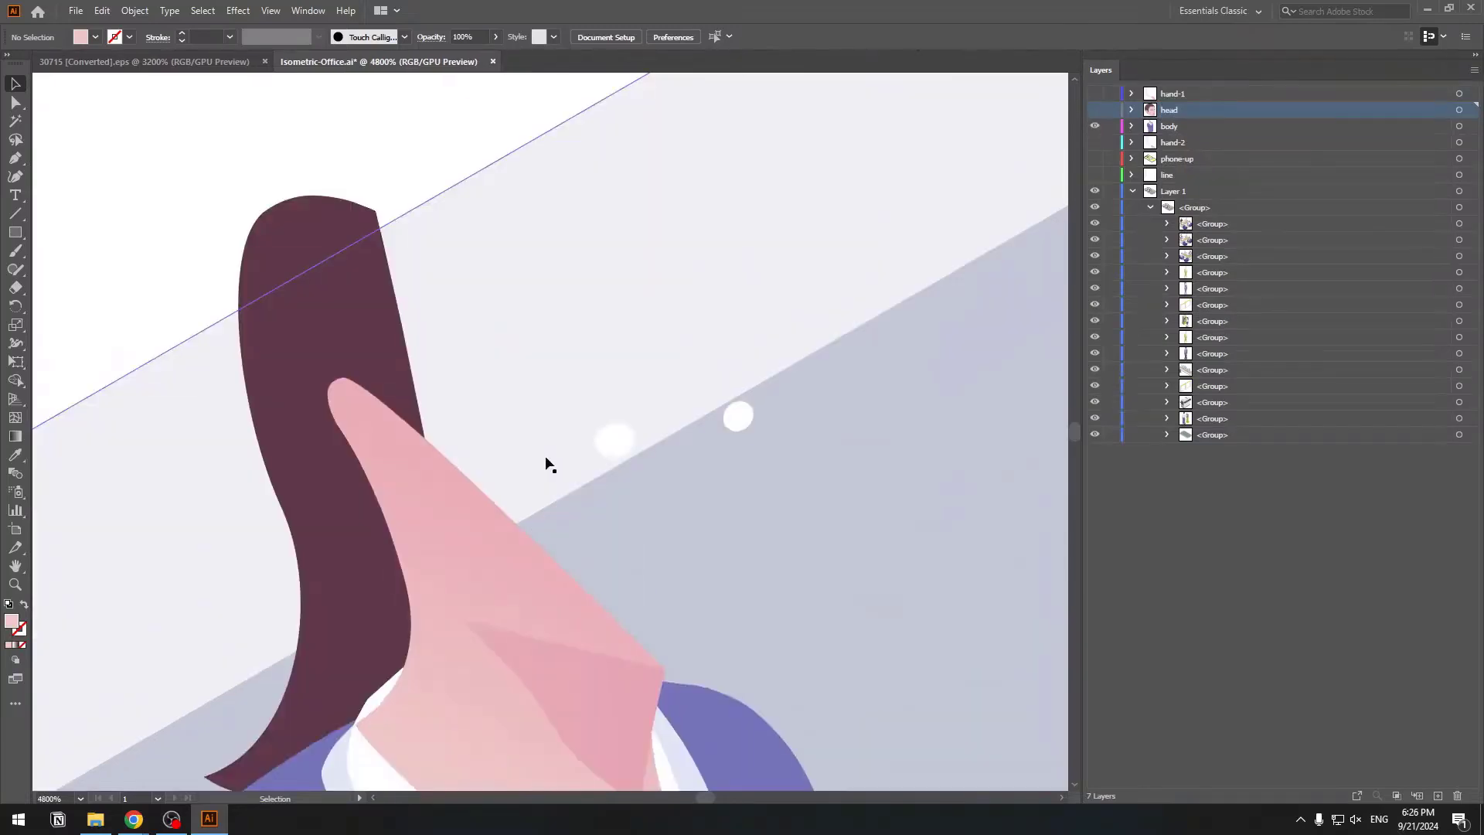
click(615, 450)
shift+click(739, 417)
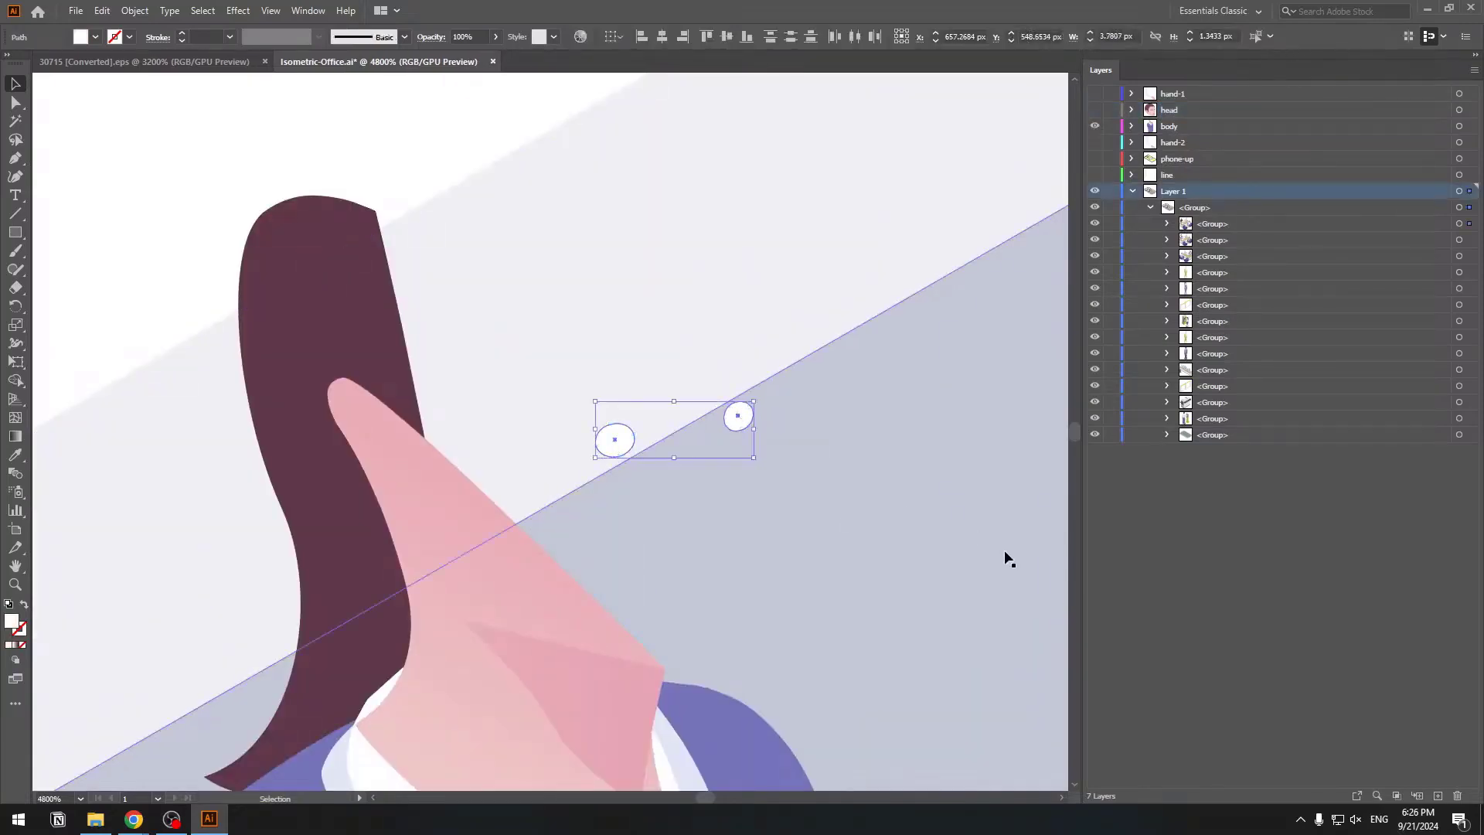
key(Delete)
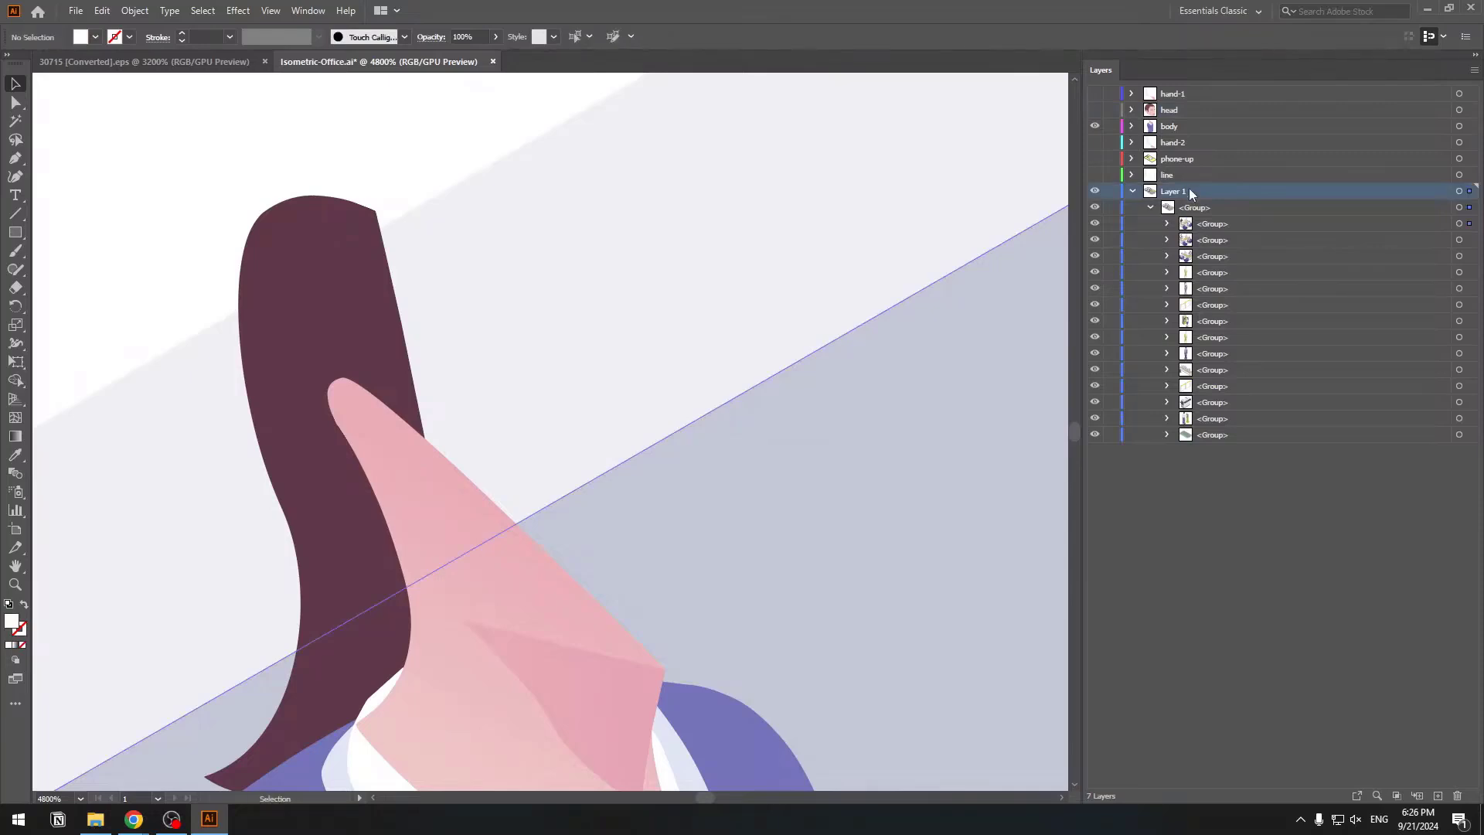
Paste the cut eyes in place on a new layer above head, and show the head layer.
click(1174, 127)
click(1176, 113)
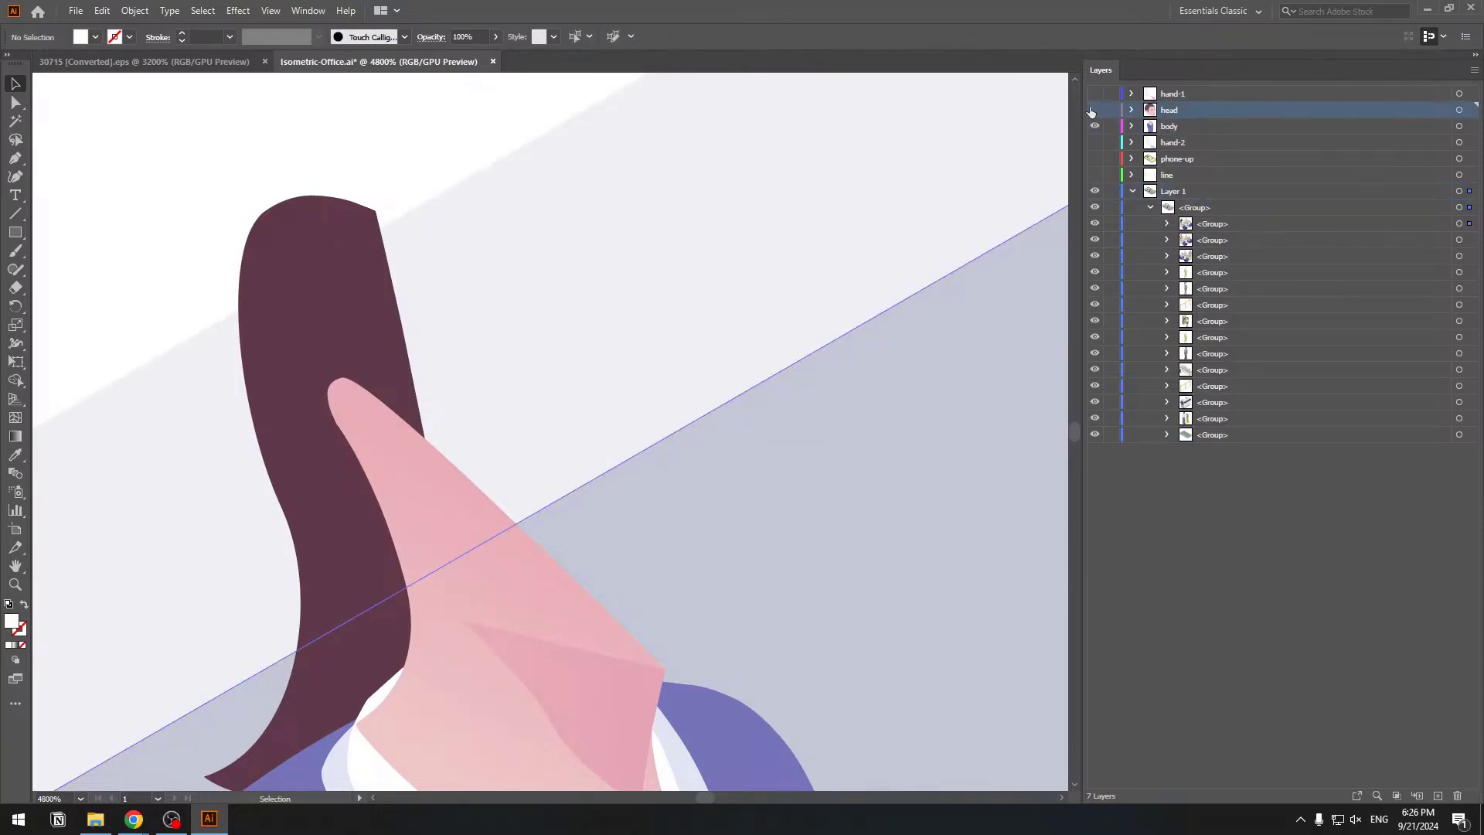
click(1437, 797)
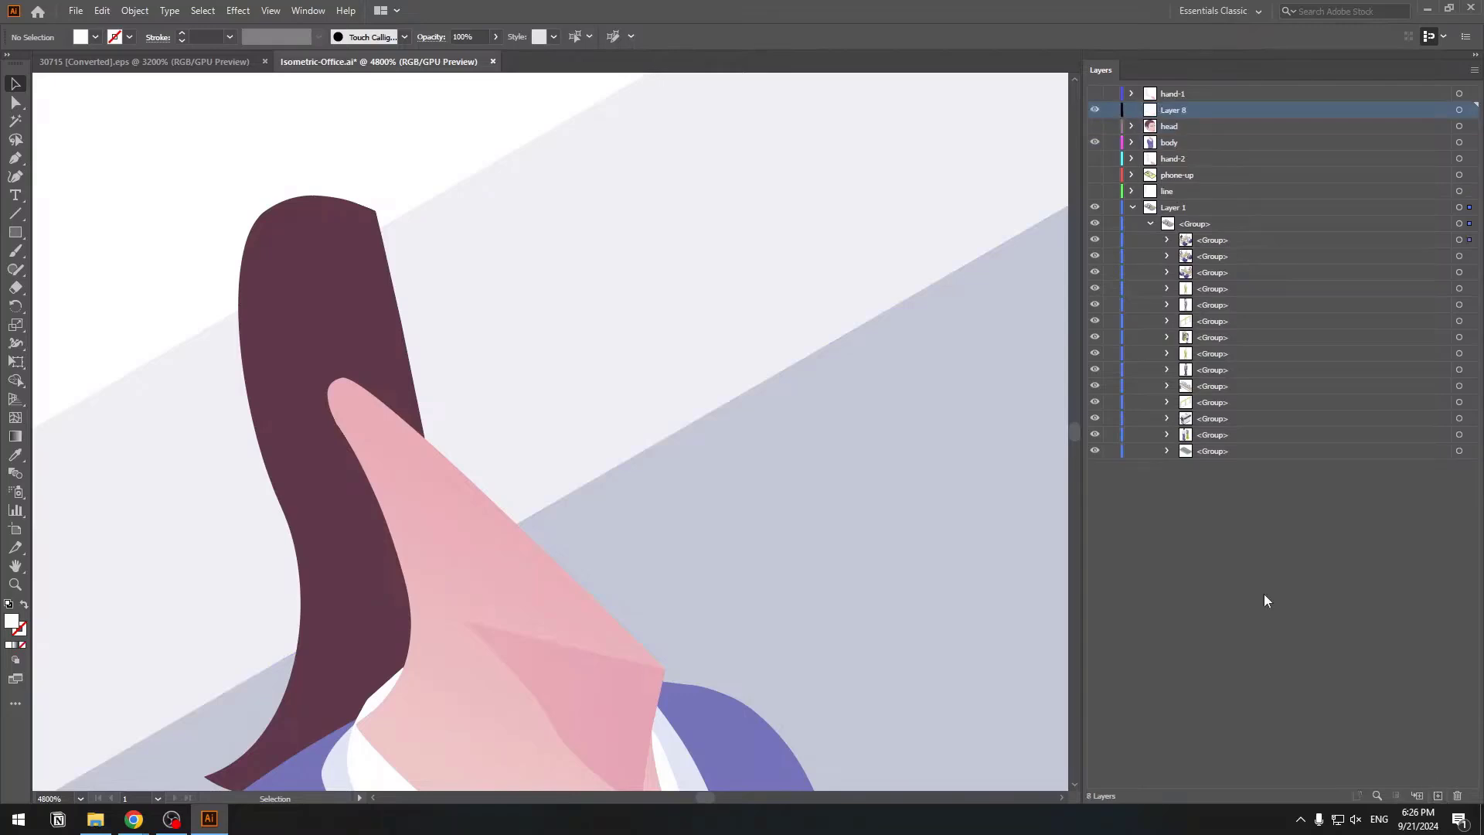
key(ctrl+f)
click(1096, 126)
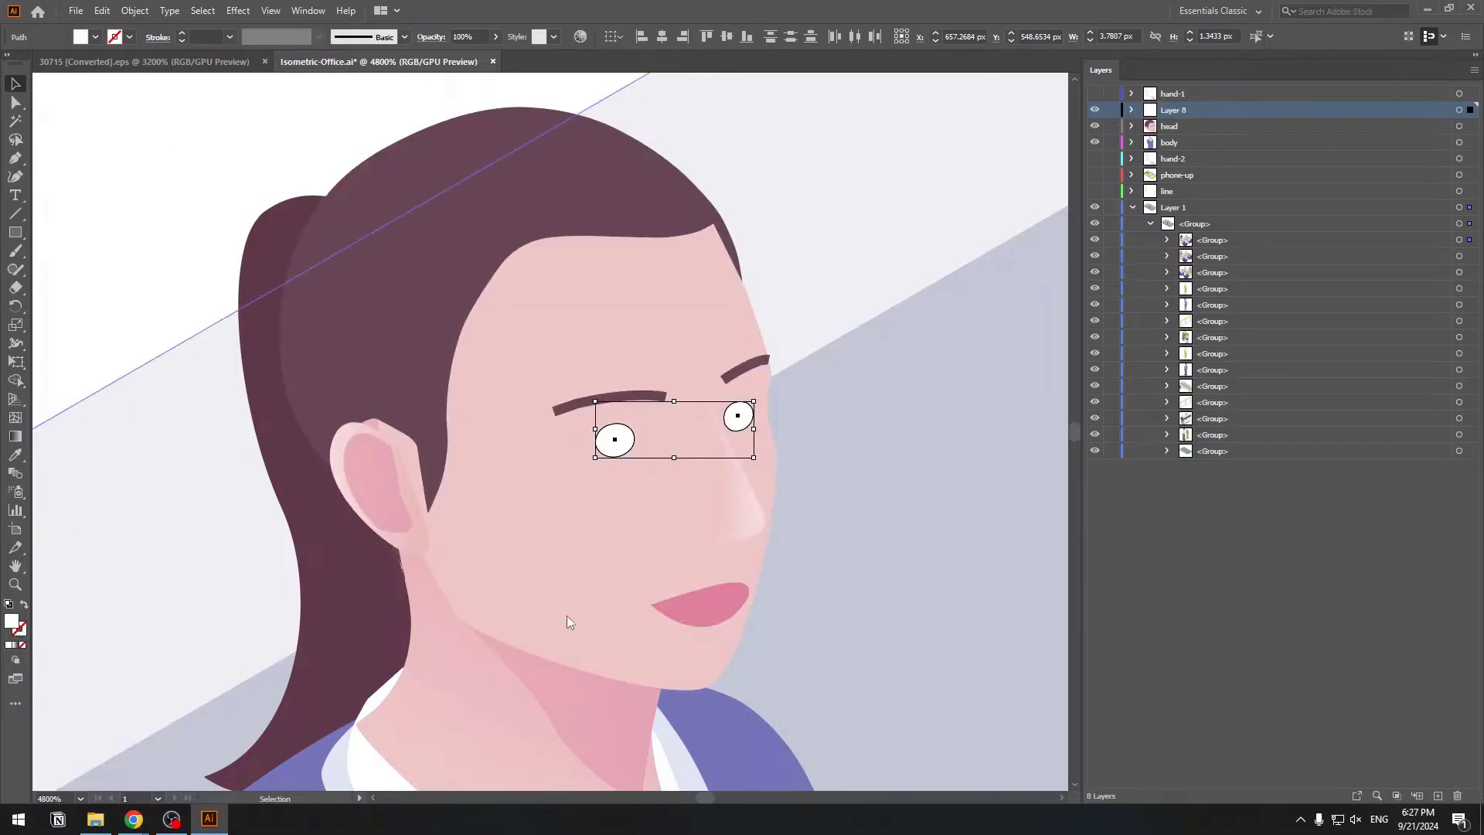
Fill the woman's two eye shapes with black and name their layer eyes.
double_click(12, 621)
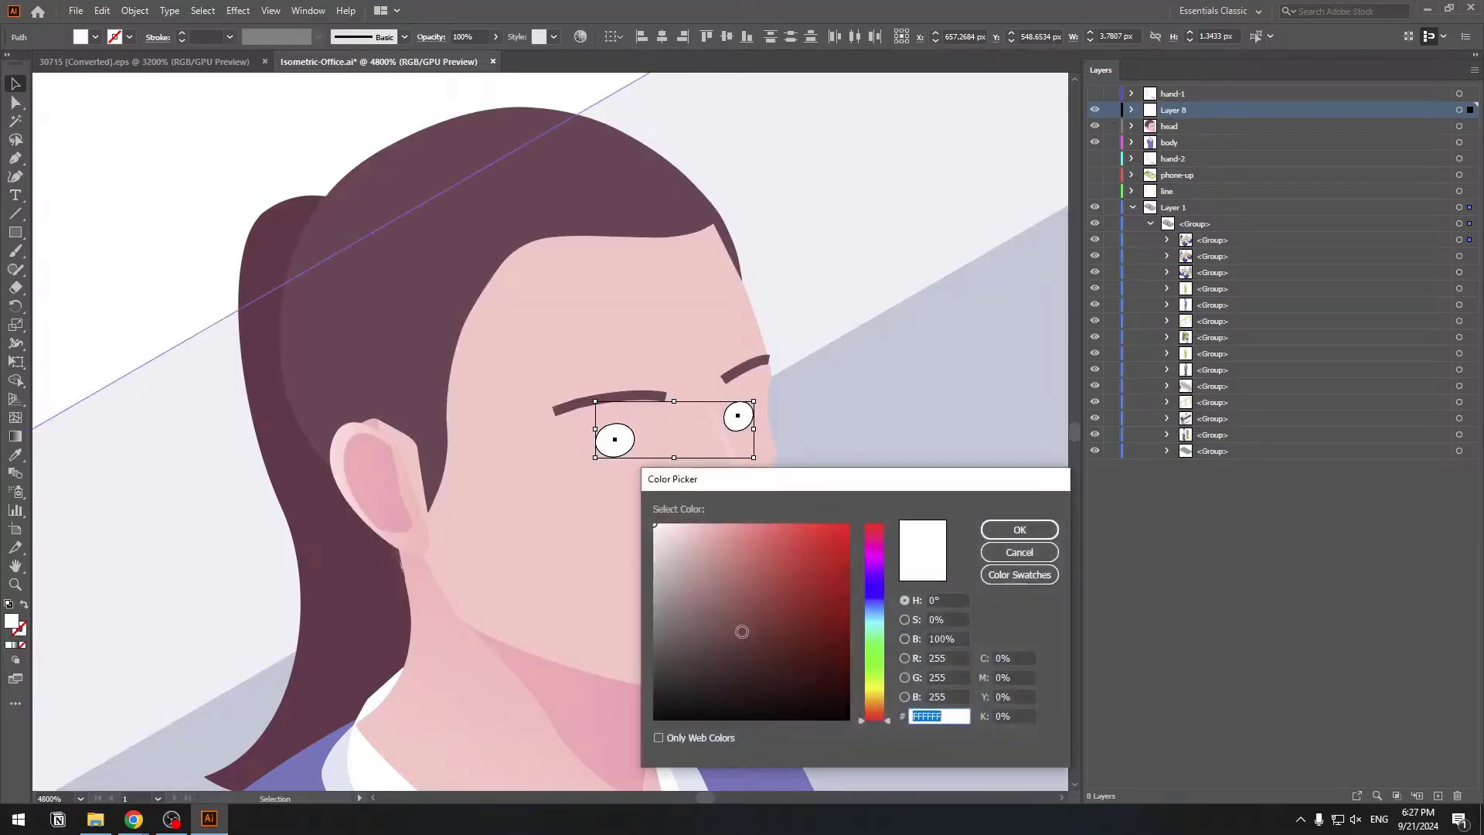
drag(738, 636, 650, 697)
click(1003, 535)
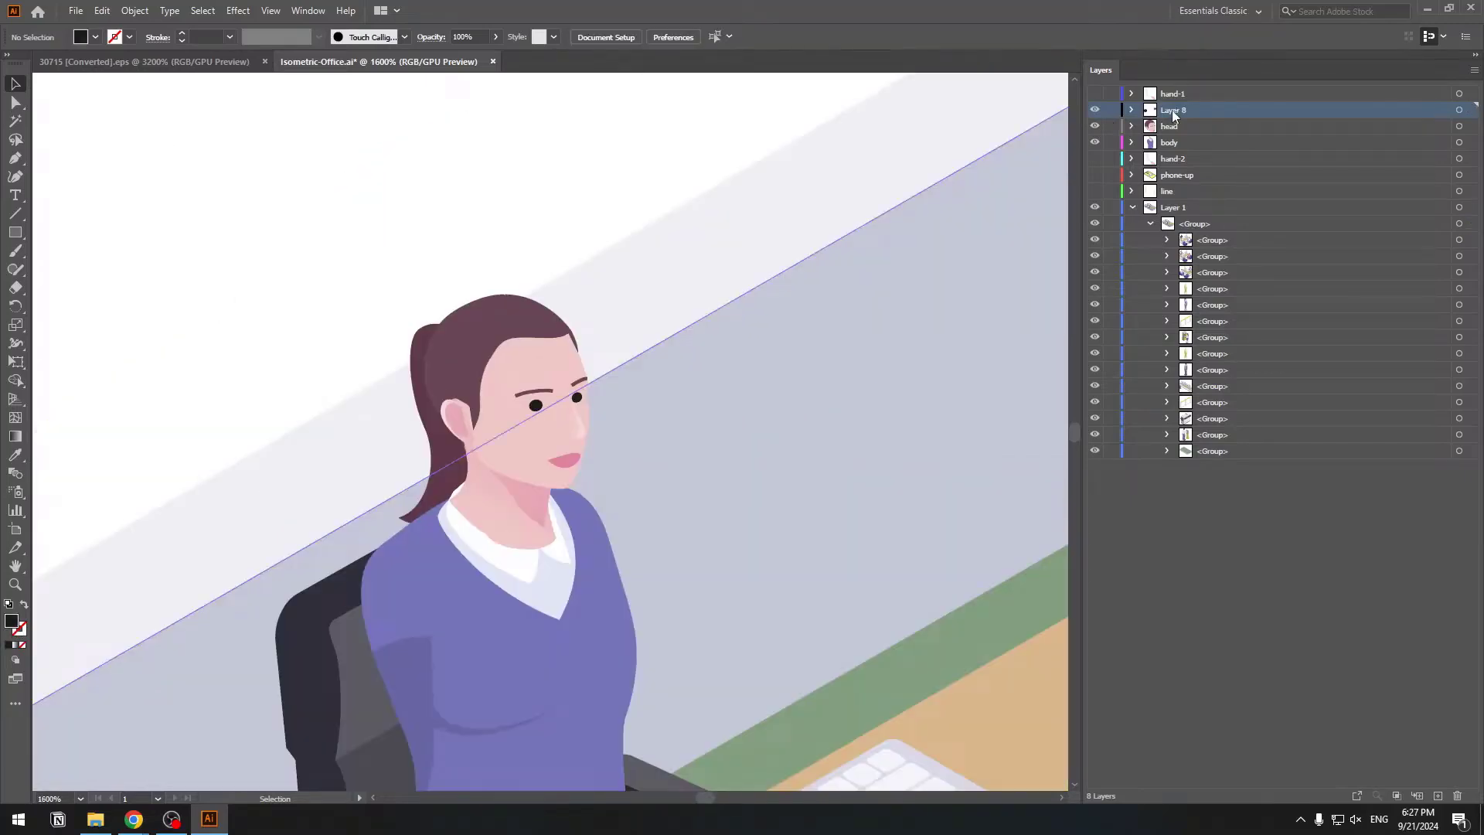
double_click(1172, 110)
text(eyes)
key(Return)
Hide the eyes and head layers and cut the woman's ponytail shape out of Layer 1.
click(1094, 110)
click(1095, 128)
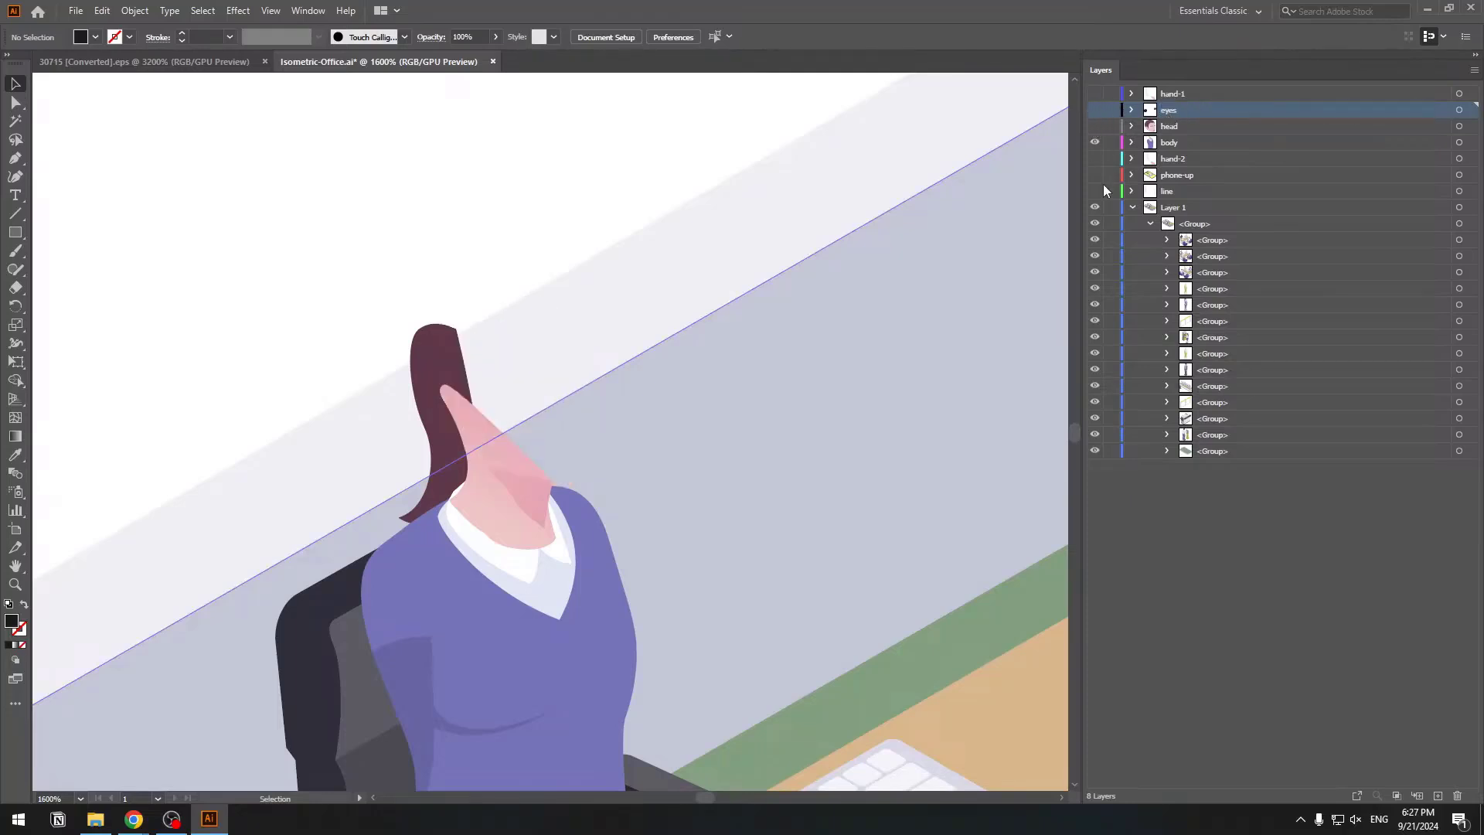
click(438, 367)
key(Delete)
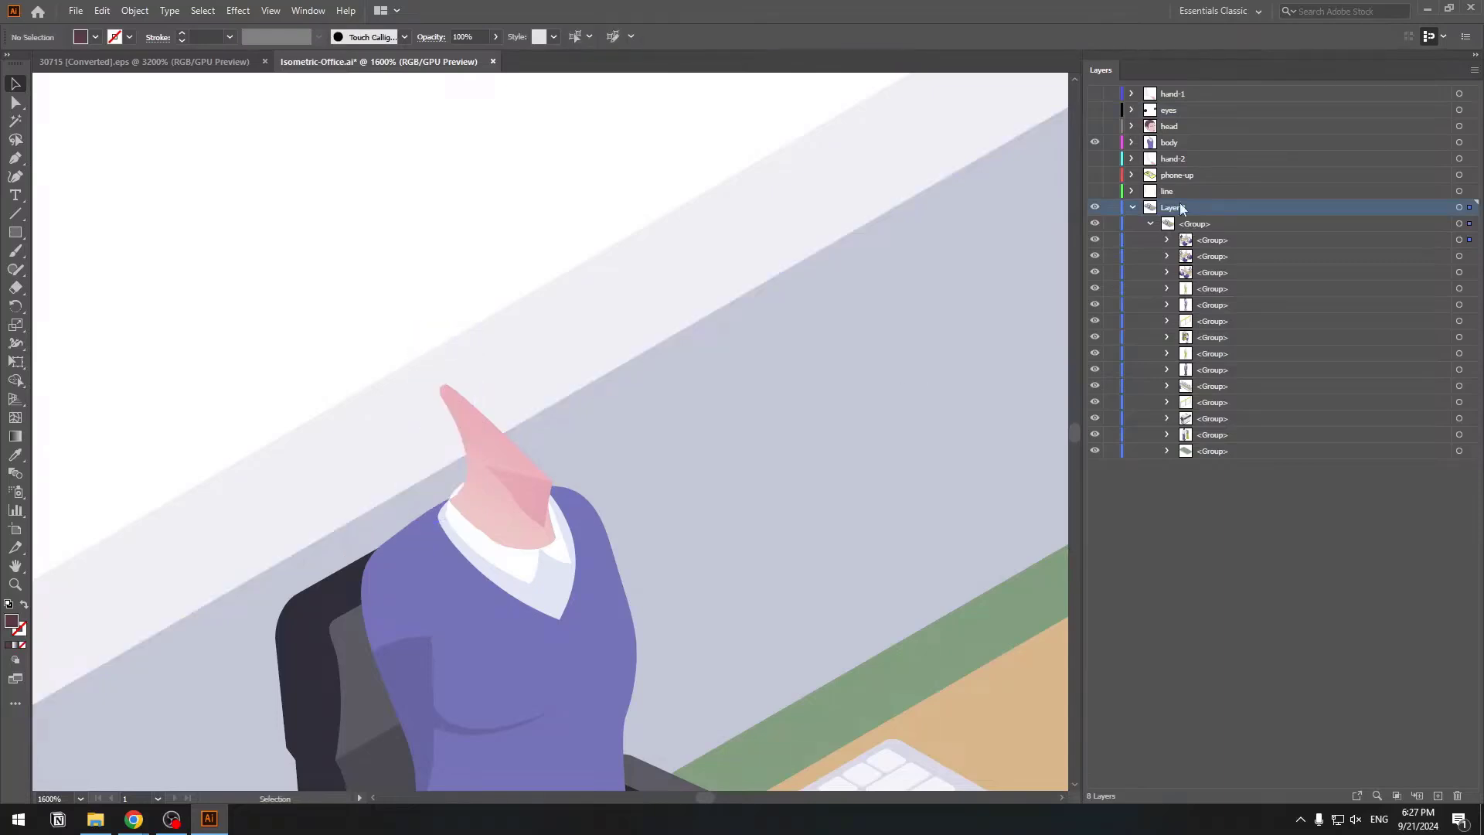
Paste the cut ponytail in place on a new layer between body and hand-2, and name the layer hair_back.
click(1174, 147)
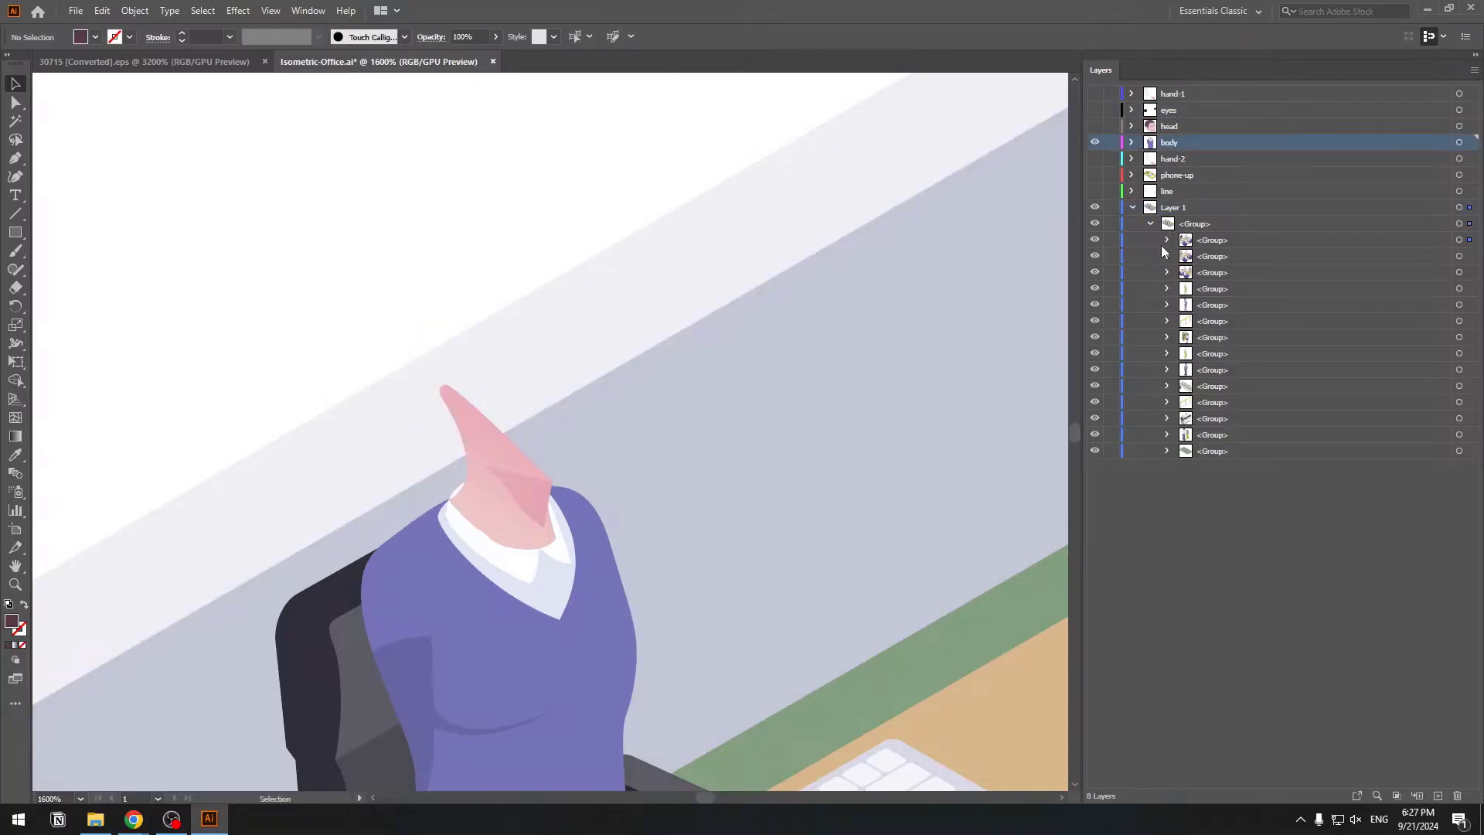
click(1179, 159)
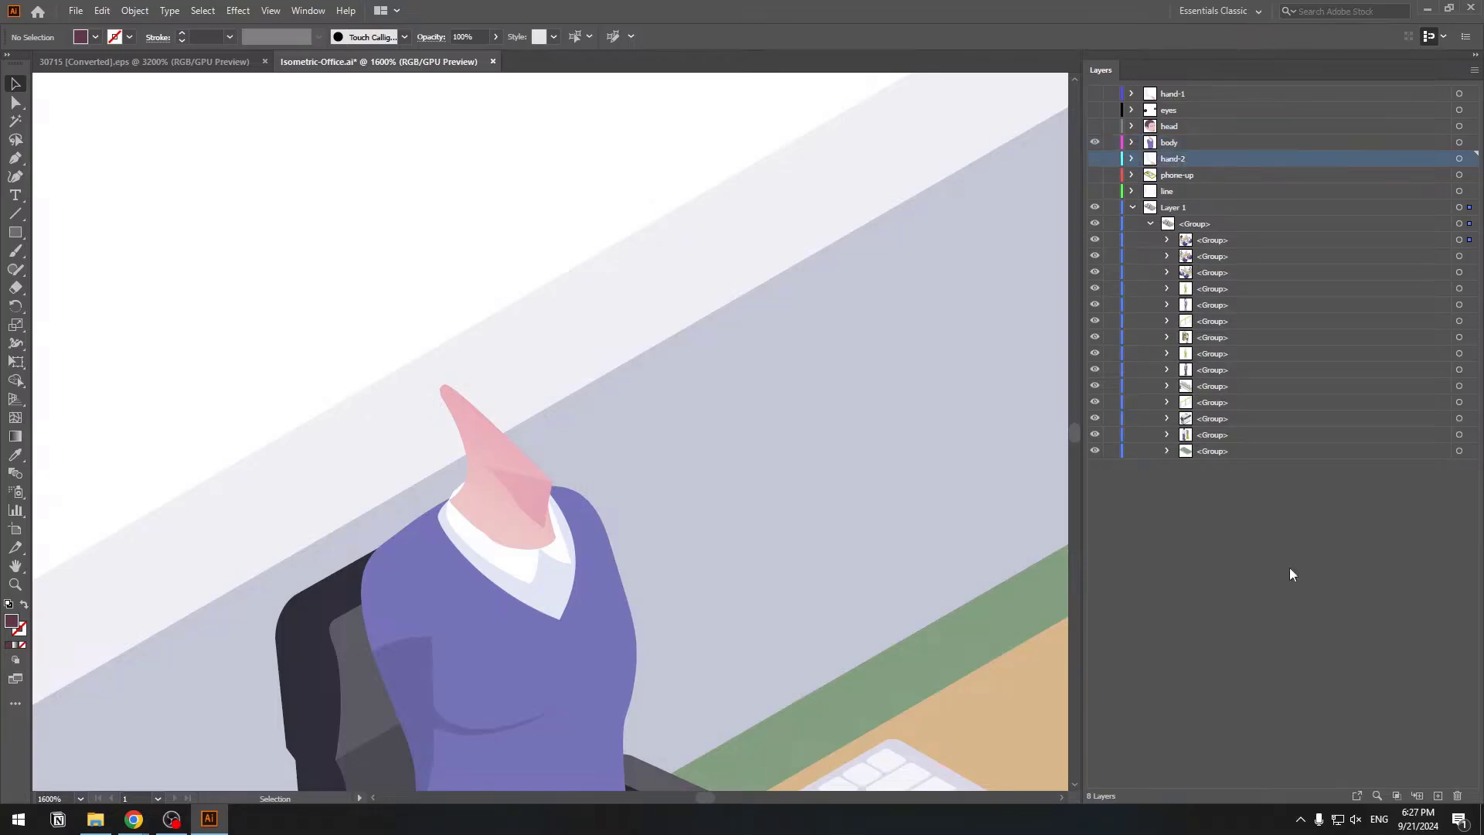
click(1438, 797)
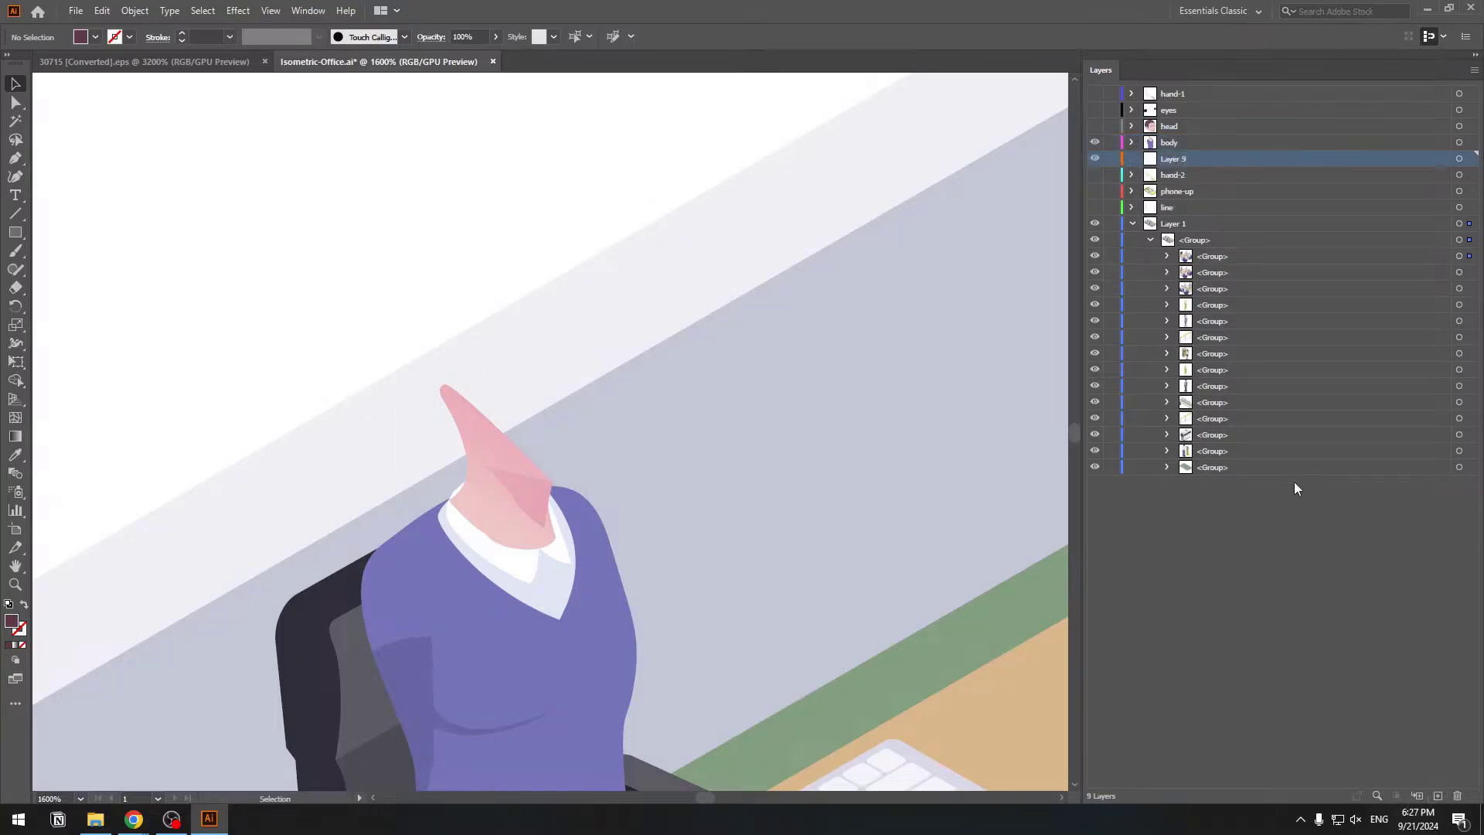
key(ctrl+f)
double_click(1174, 160)
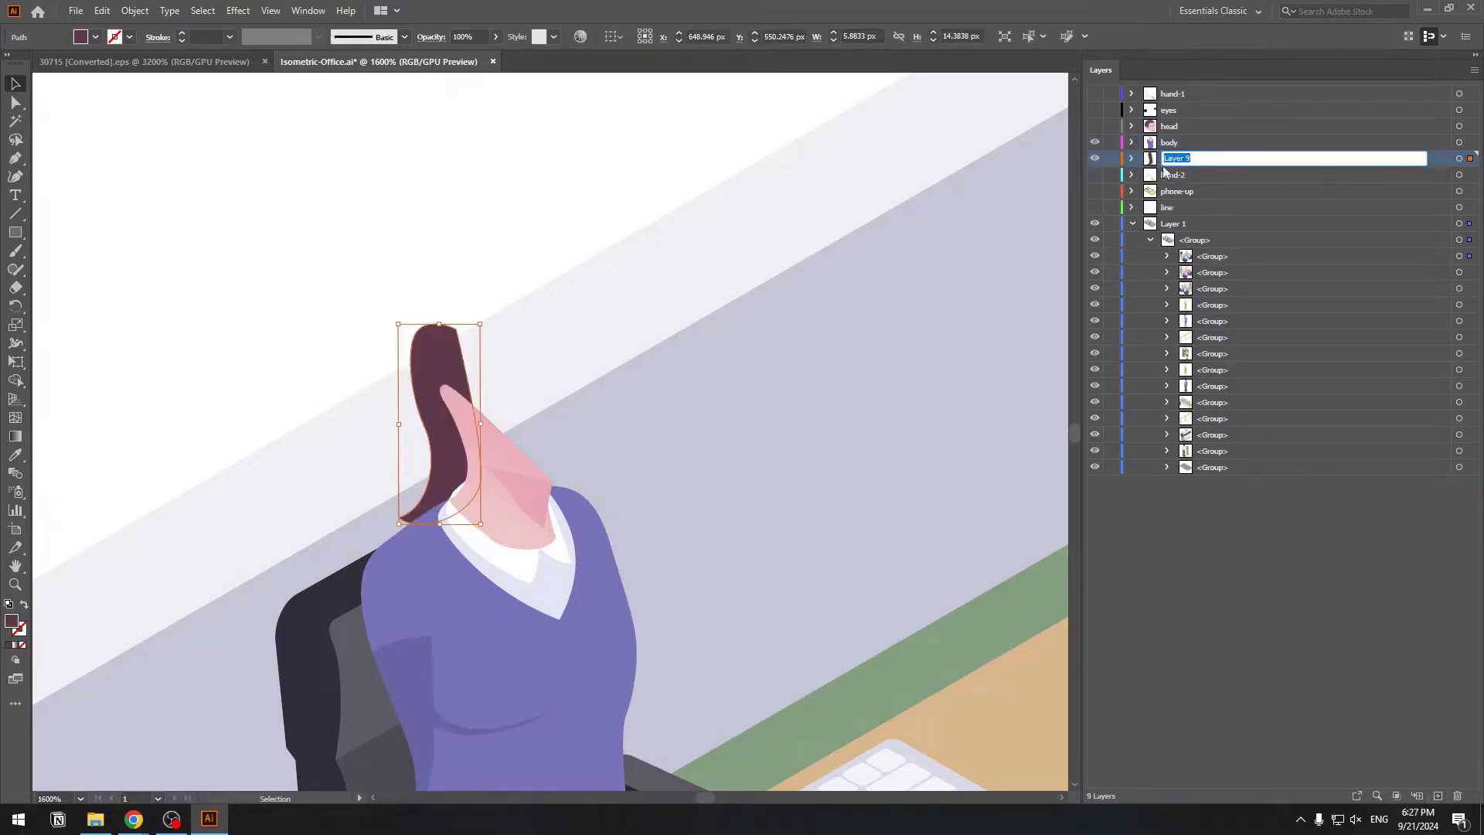
text(hair_back)
key(Return)
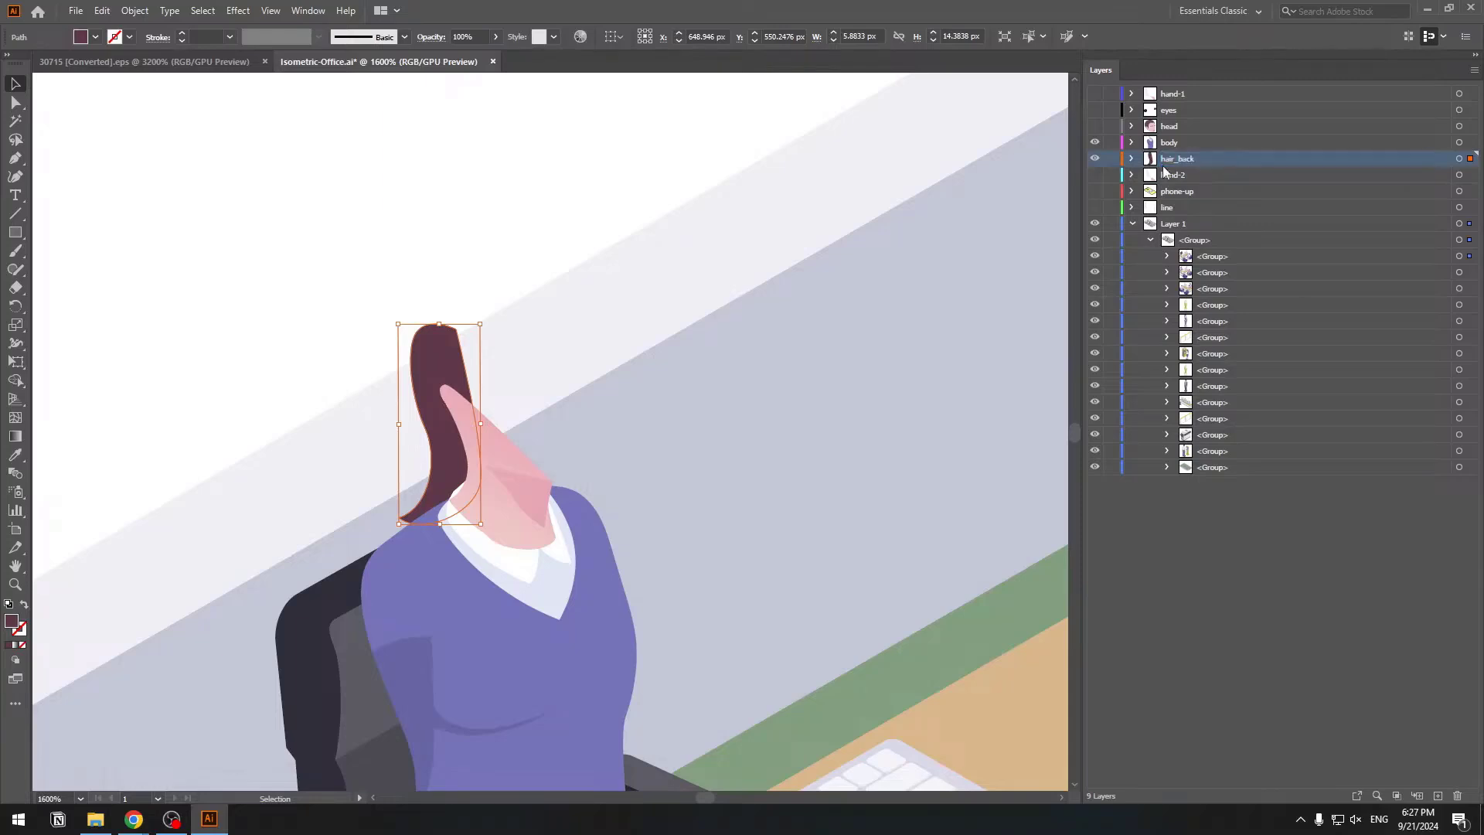
Show the head, eyes, hand-1 and hand-2 layers again and clear the selection.
click(1095, 126)
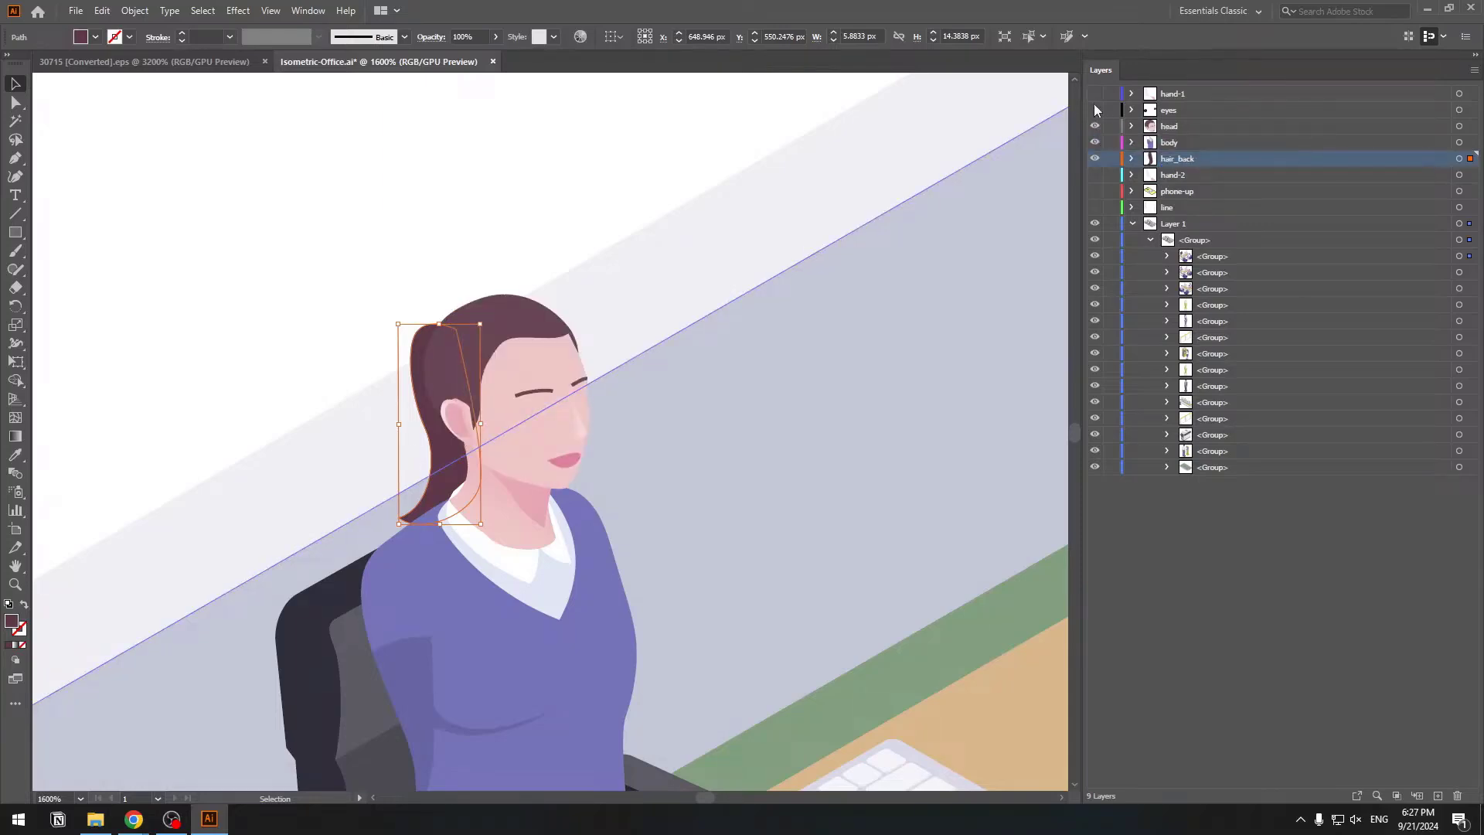
click(1095, 109)
click(1095, 94)
scroll(802, 453, down, 2)
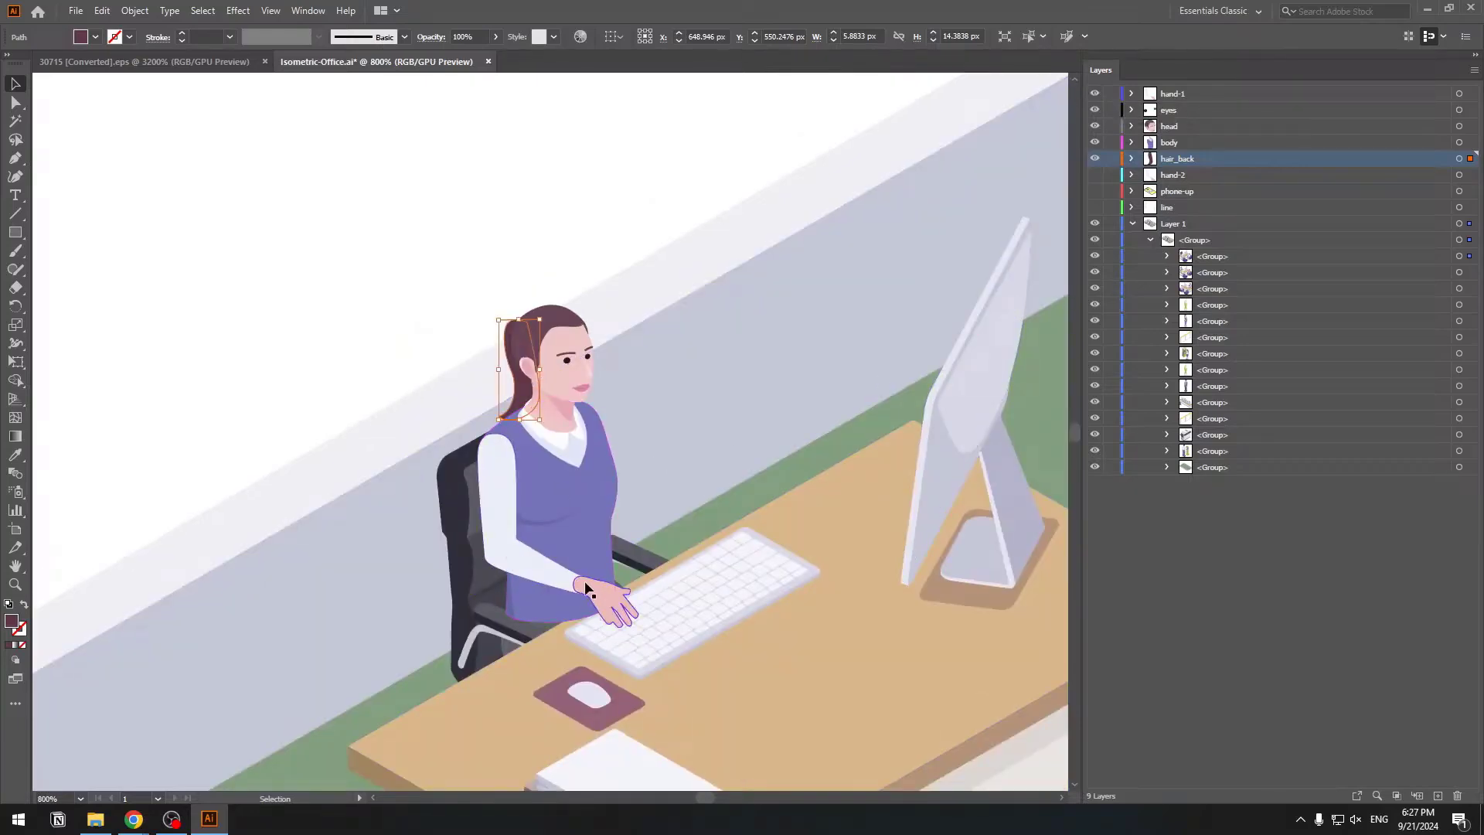
click(1236, 531)
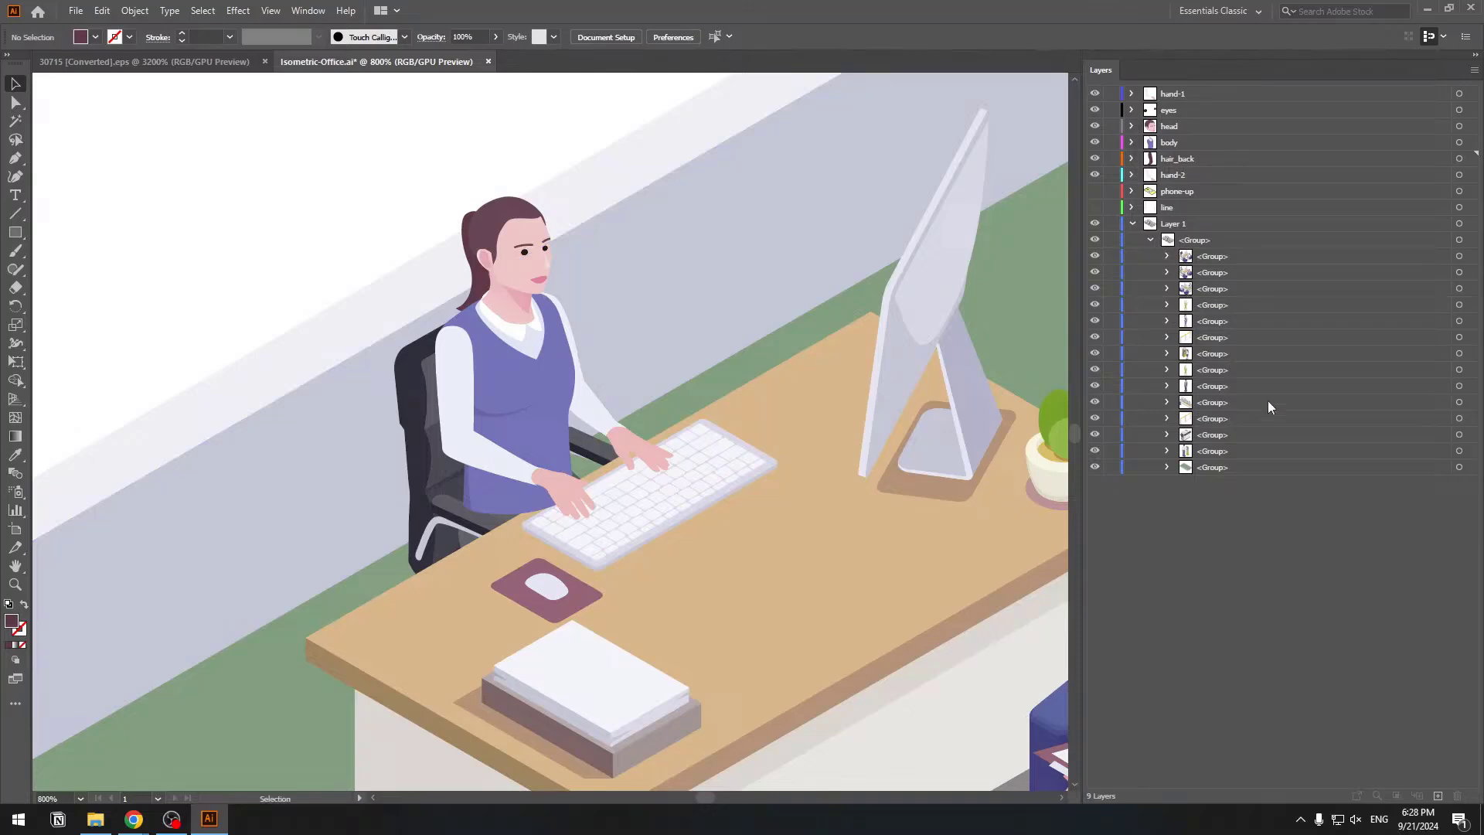
Move the group with the woman's desk, chair and furniture onto a new layer below hand-2 and name it office-elements.
click(1166, 256)
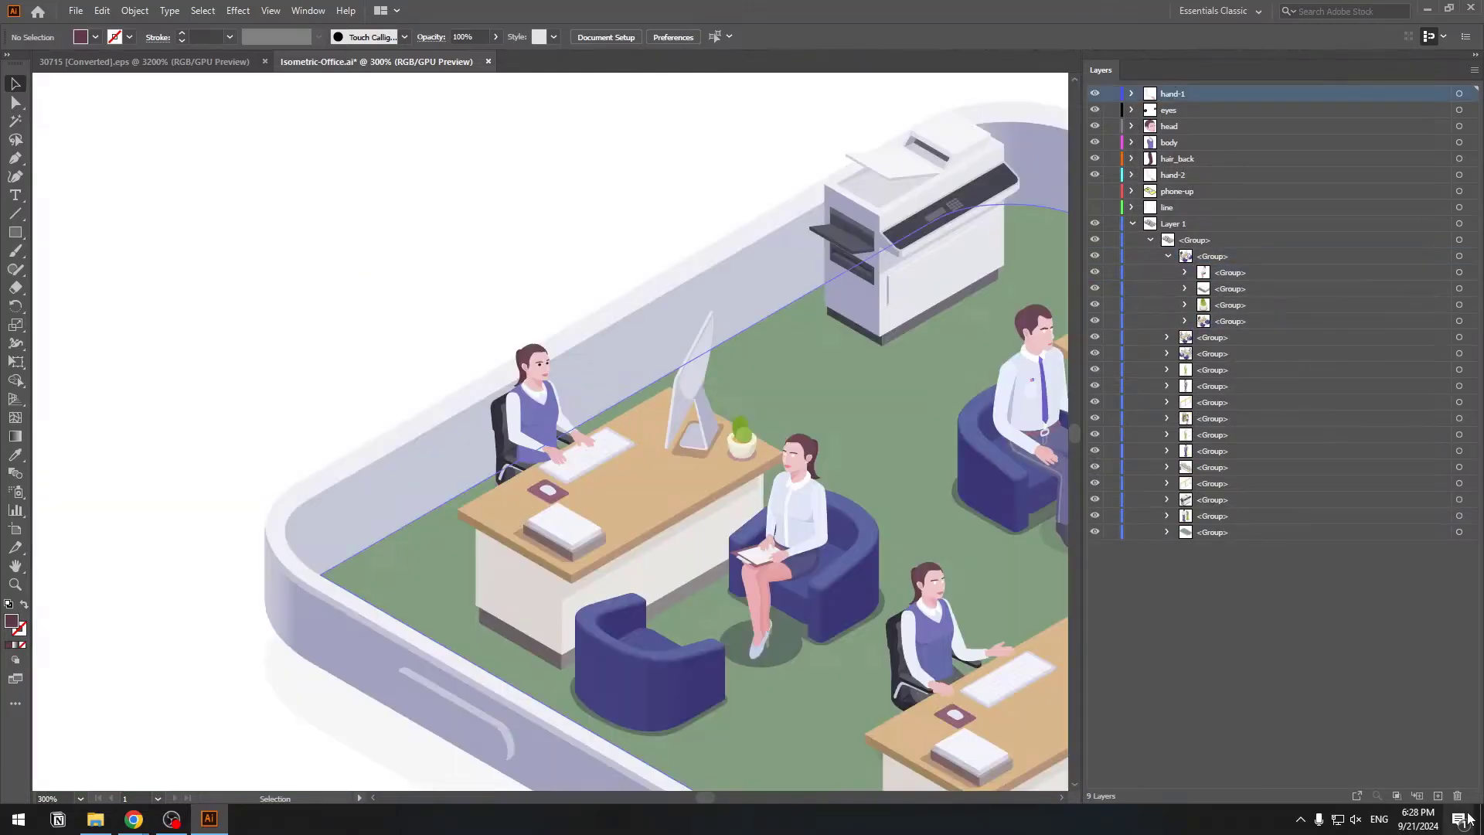
click(1438, 796)
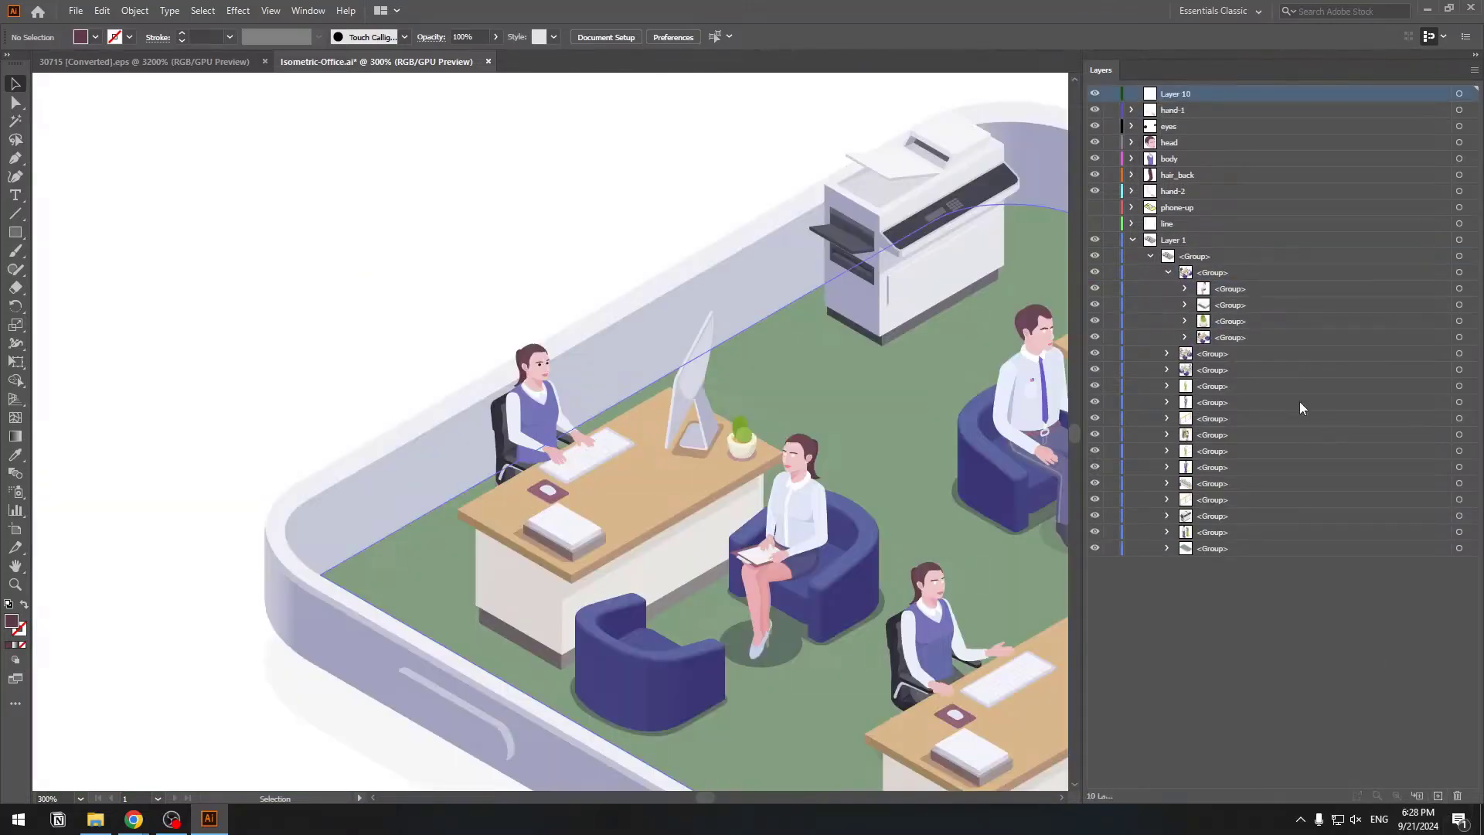
click(1233, 339)
drag(1220, 344, 1189, 201)
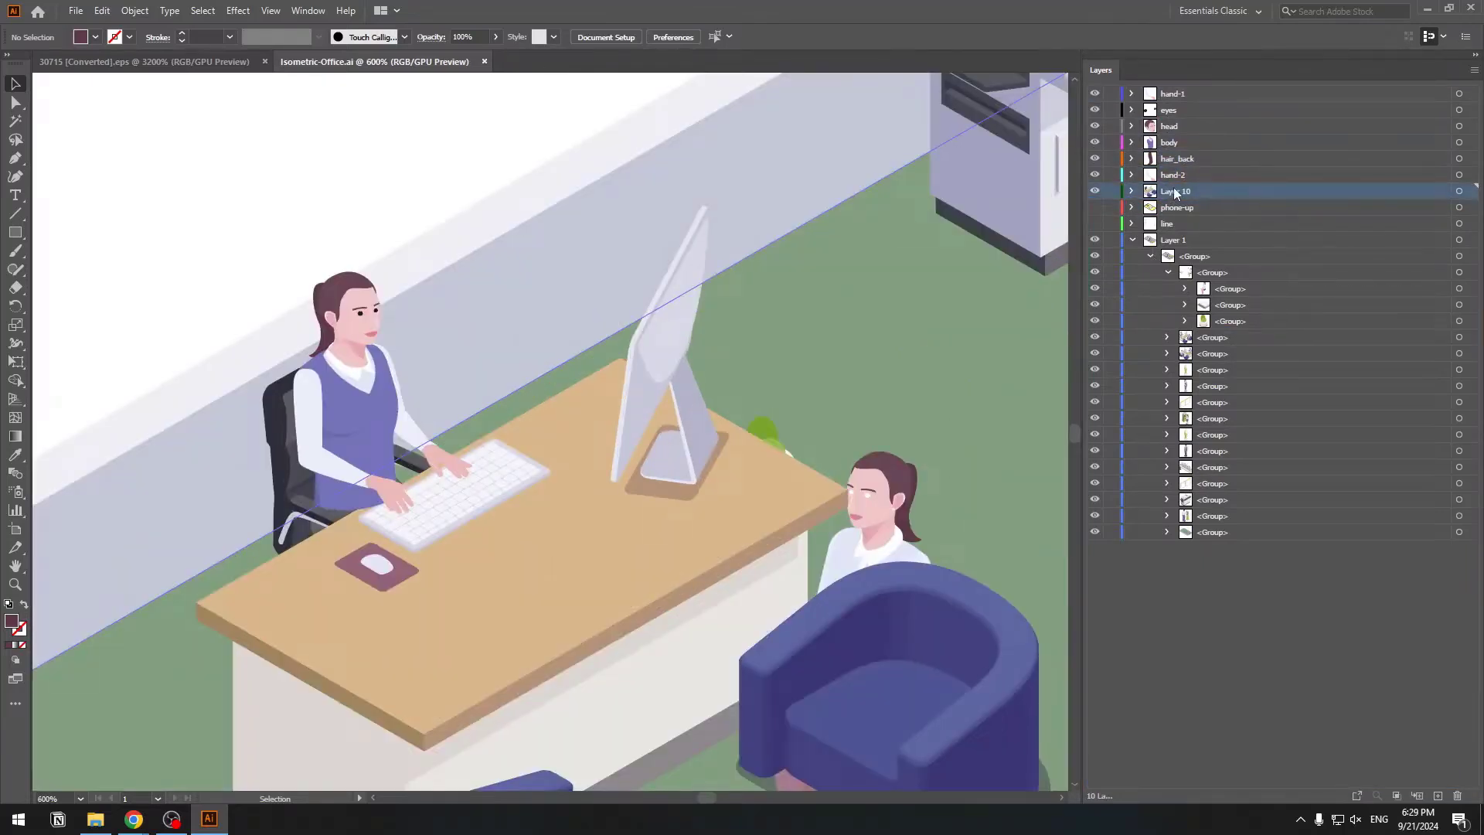
double_click(1173, 190)
text(offic)
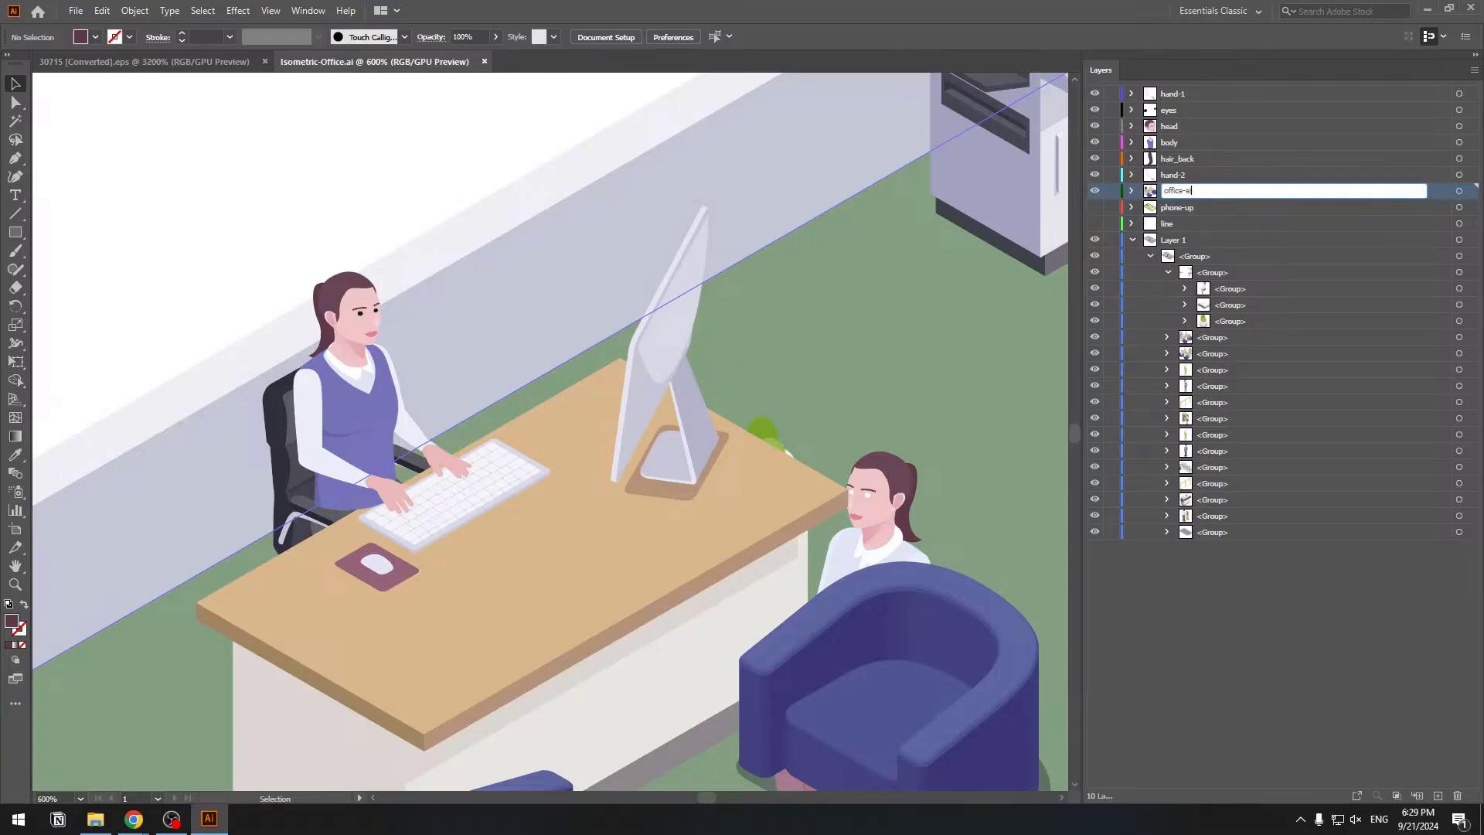
text(e-elements)
key(Return)
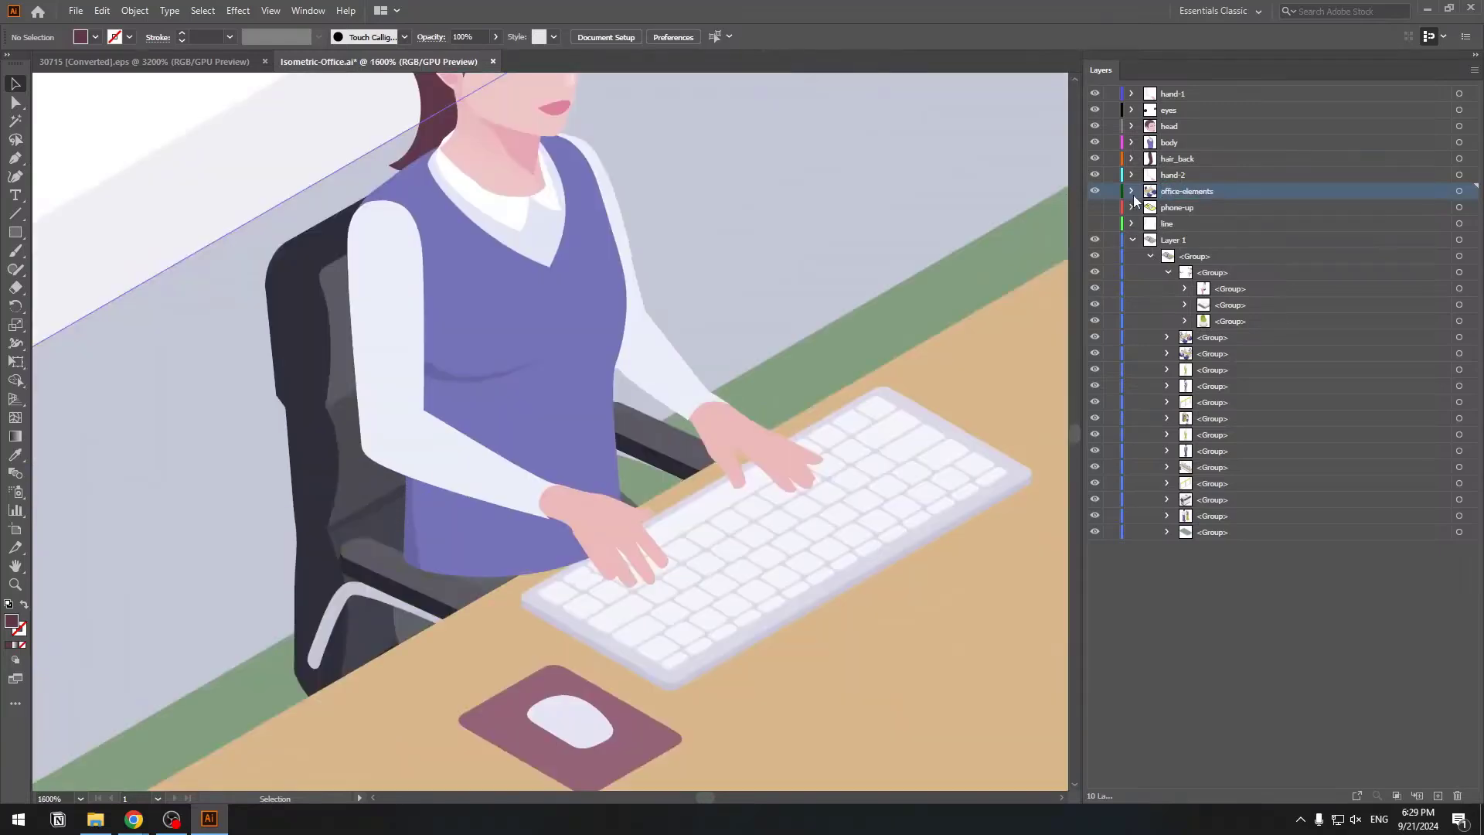
Expand the office-elements layer and hide every item in its group except the group with the woman's legs and chair.
click(1133, 192)
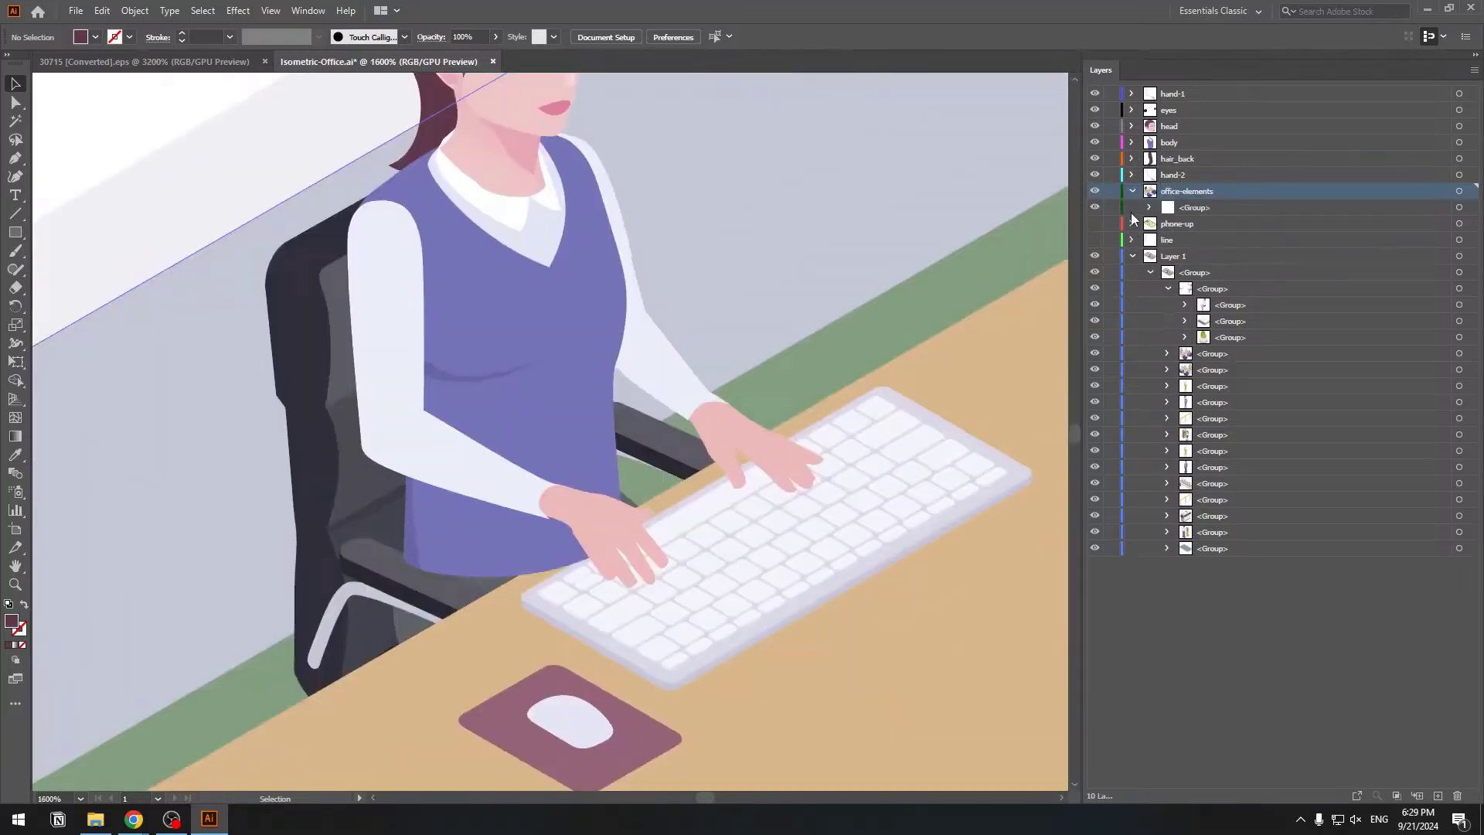
click(1151, 207)
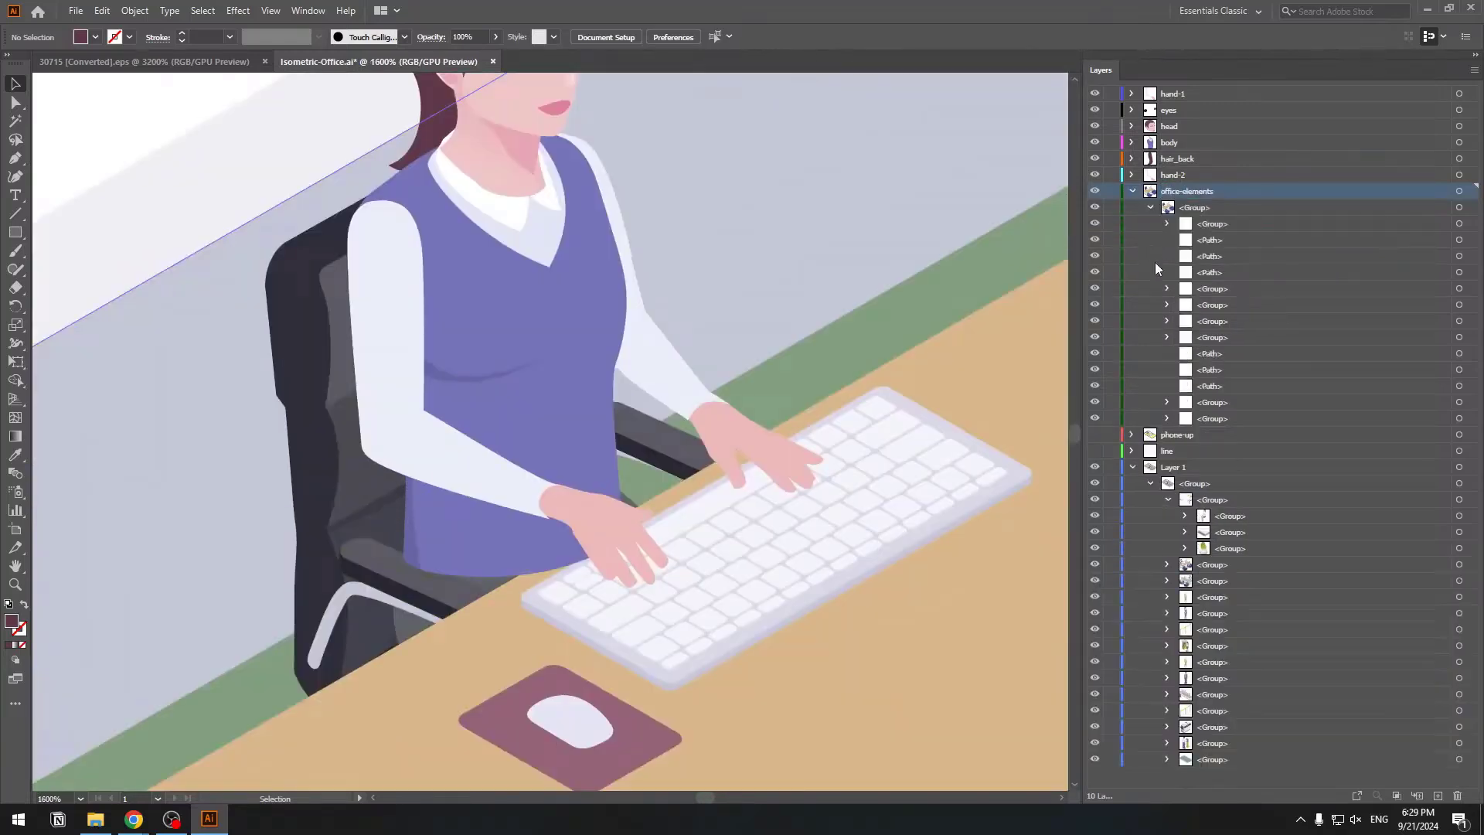
click(1095, 419)
click(1095, 419)
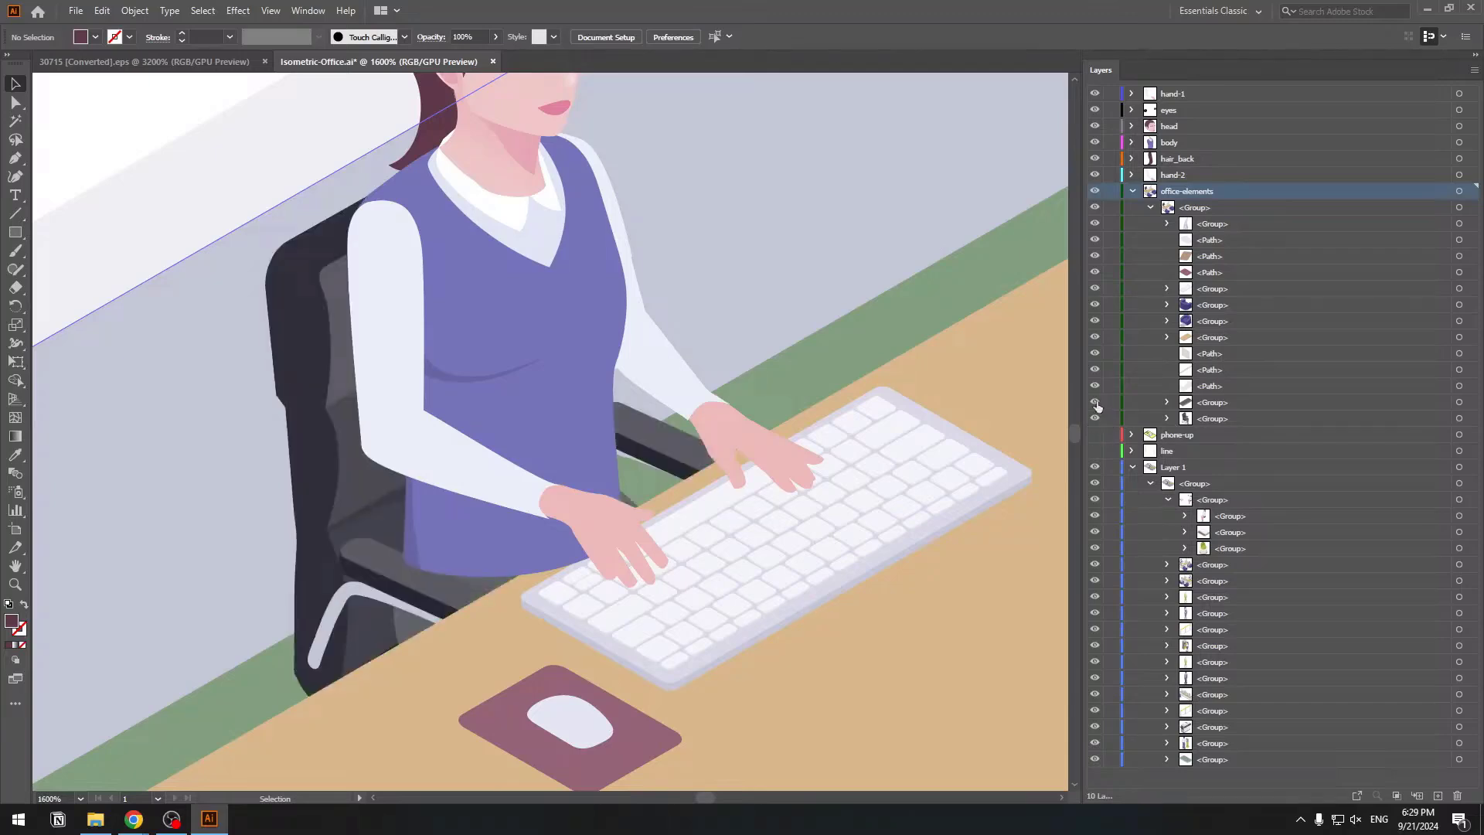
drag(1095, 403, 1096, 223)
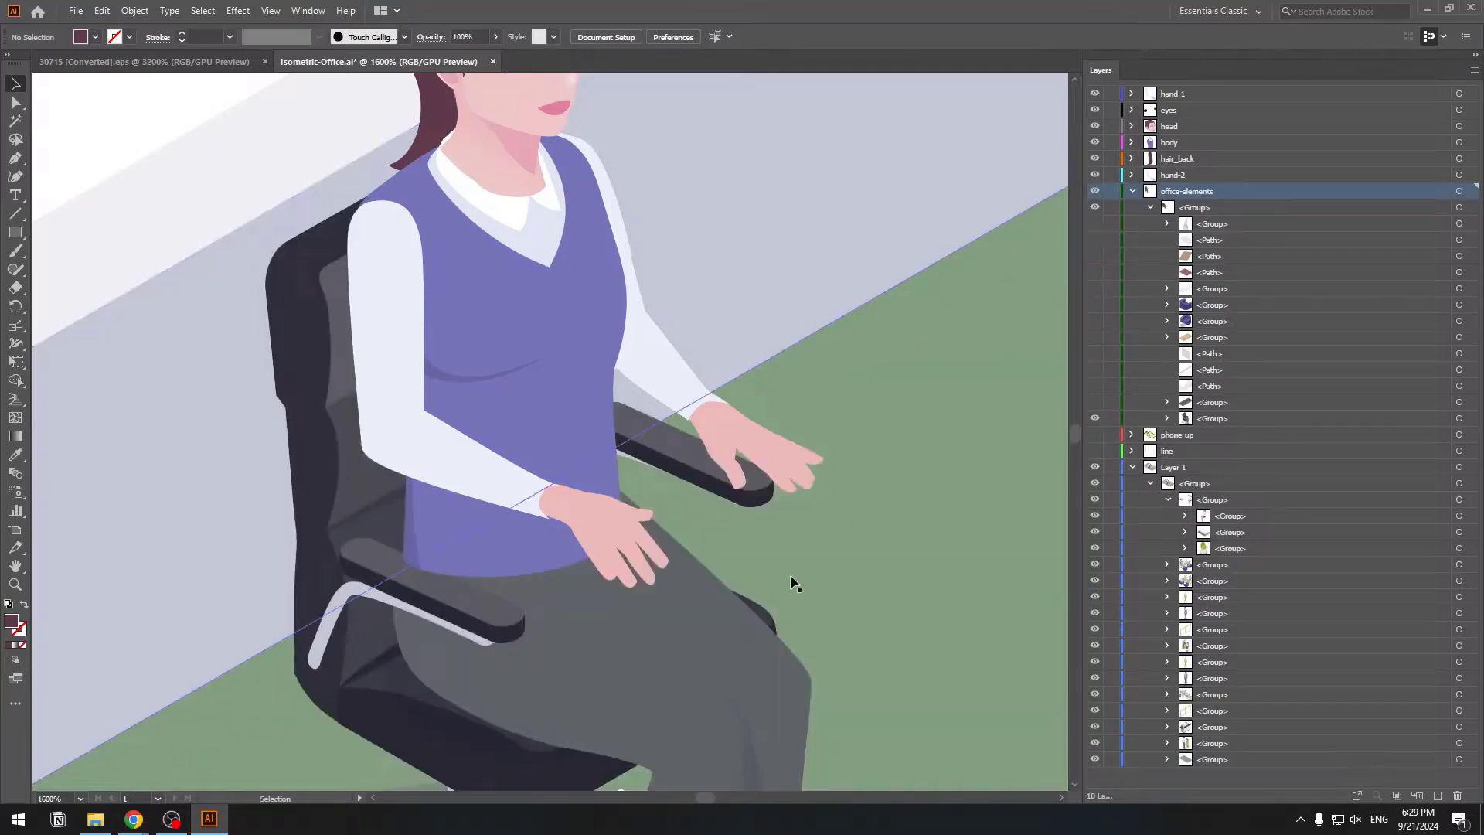
scroll(790, 574, down, 3)
scroll(660, 599, down, 3)
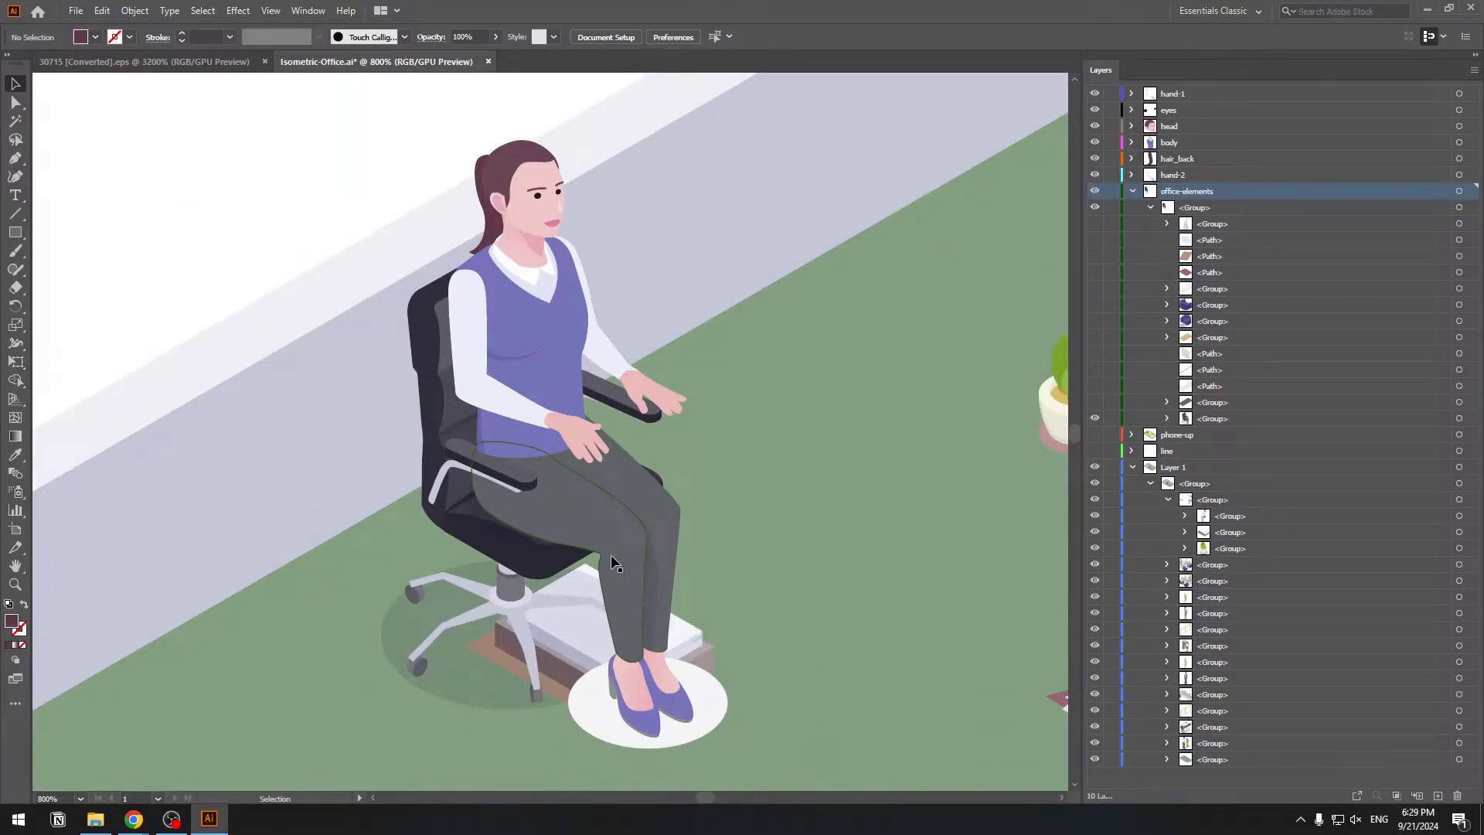
scroll(596, 535, up, 2)
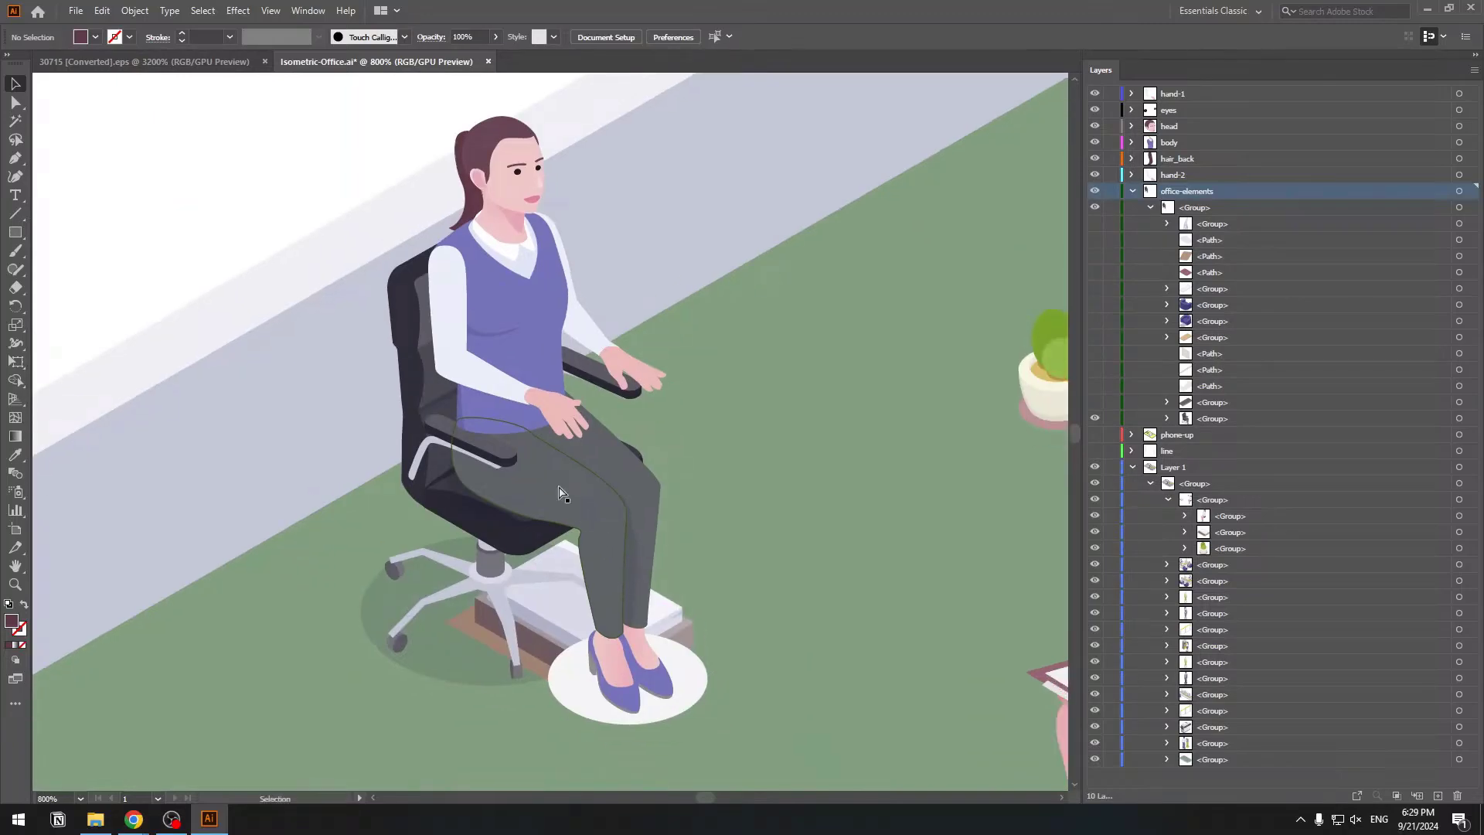
Select the woman's nearer trouser leg together with the heel, foot and shoe shapes below it.
click(545, 427)
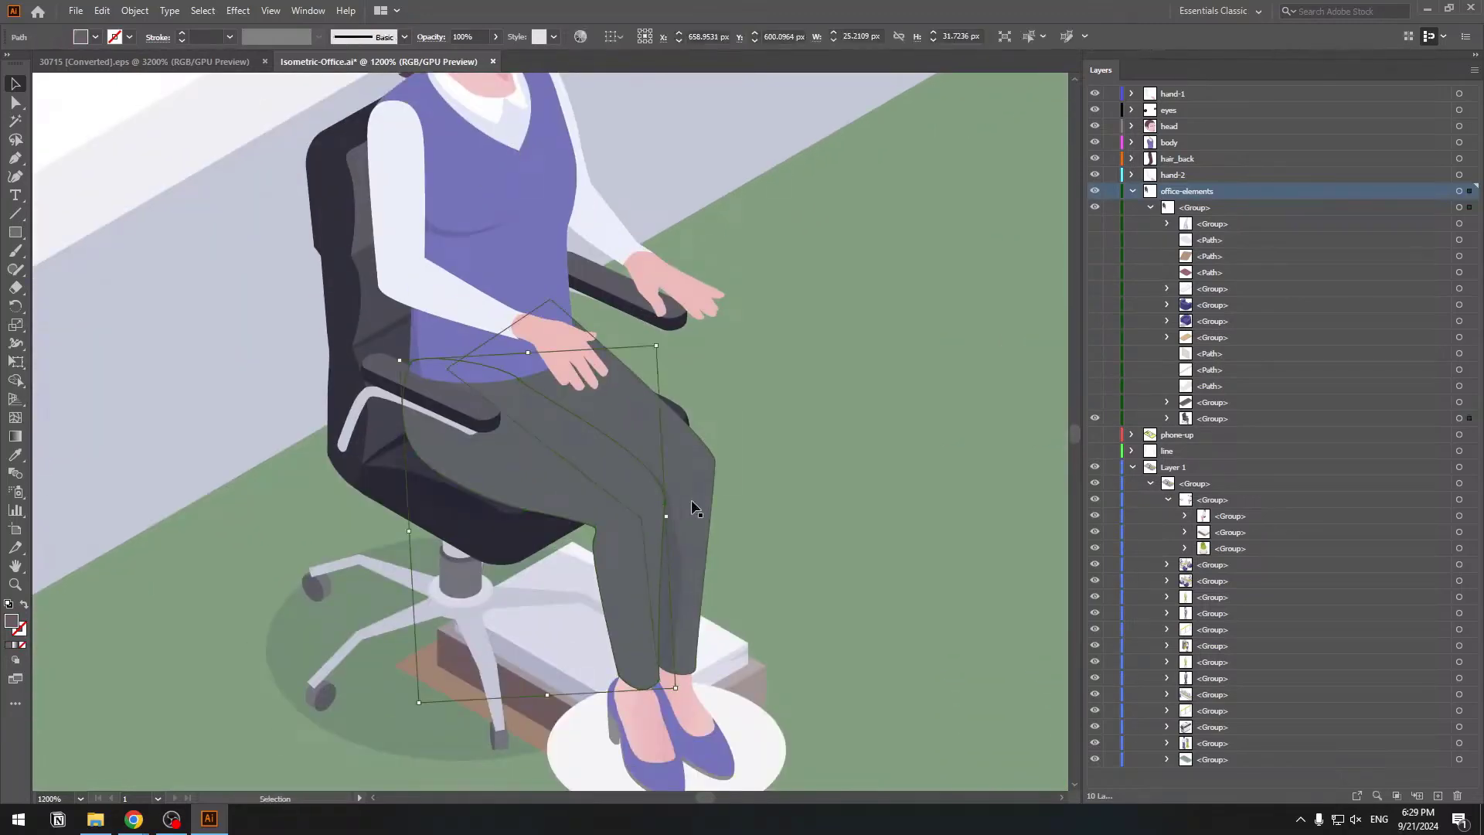
drag(654, 740, 635, 568)
scroll(636, 568, up, 1)
key(ctrl+equal)
key(ctrl+equal)
key(ctrl+equal)
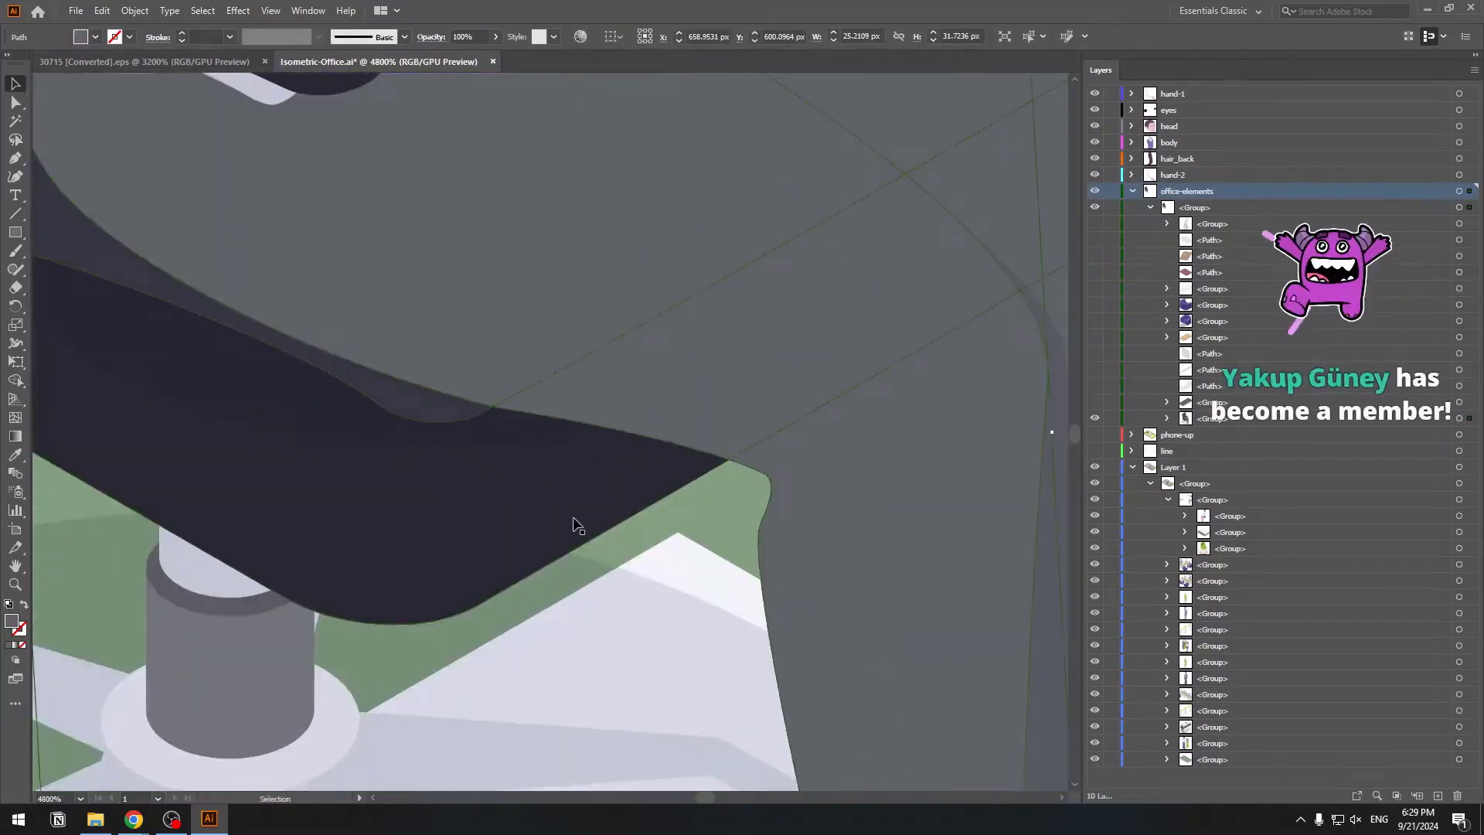
drag(613, 679, 581, 369)
drag(745, 623, 513, 391)
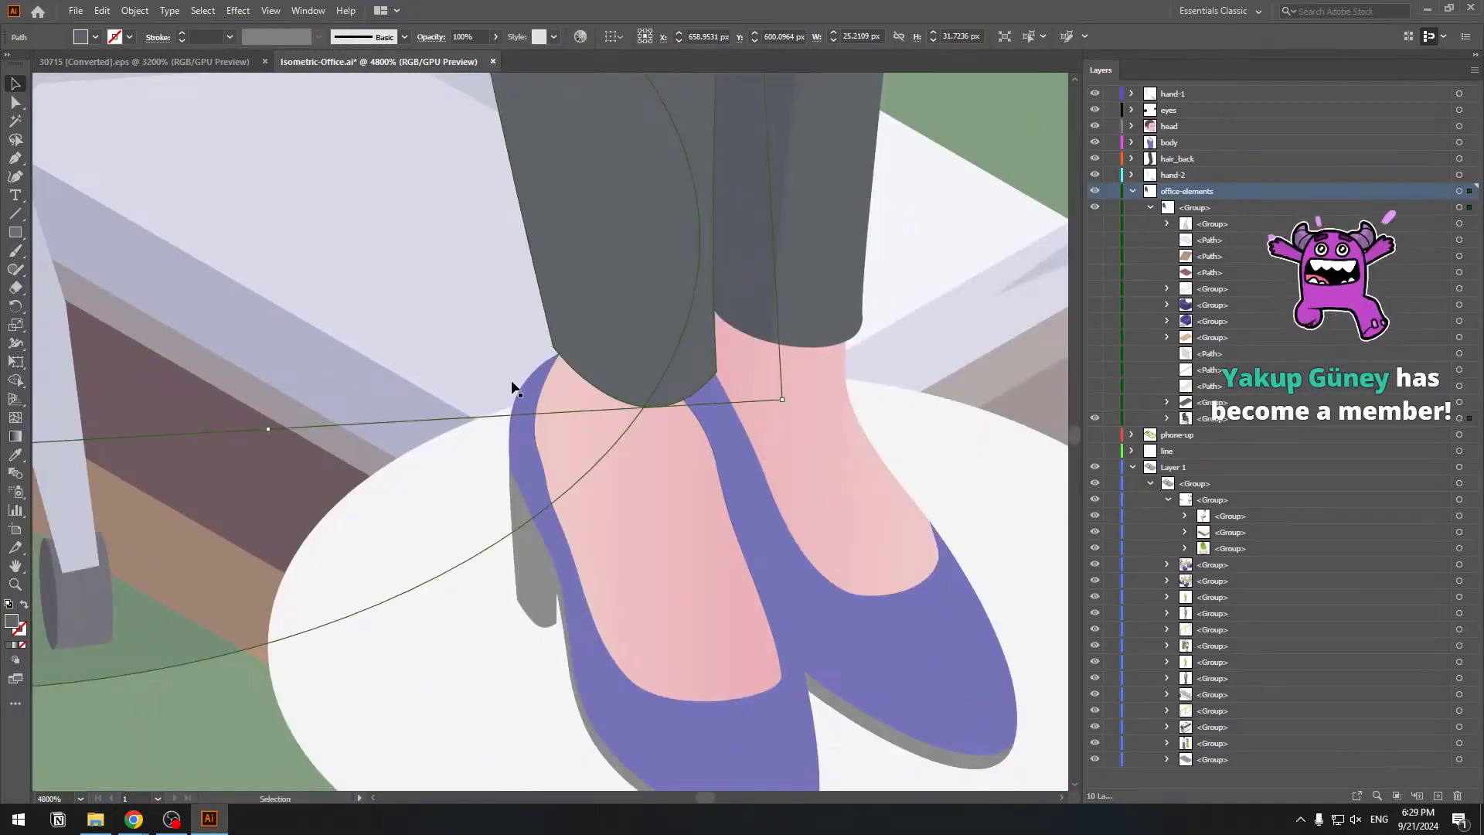
shift+click(526, 566)
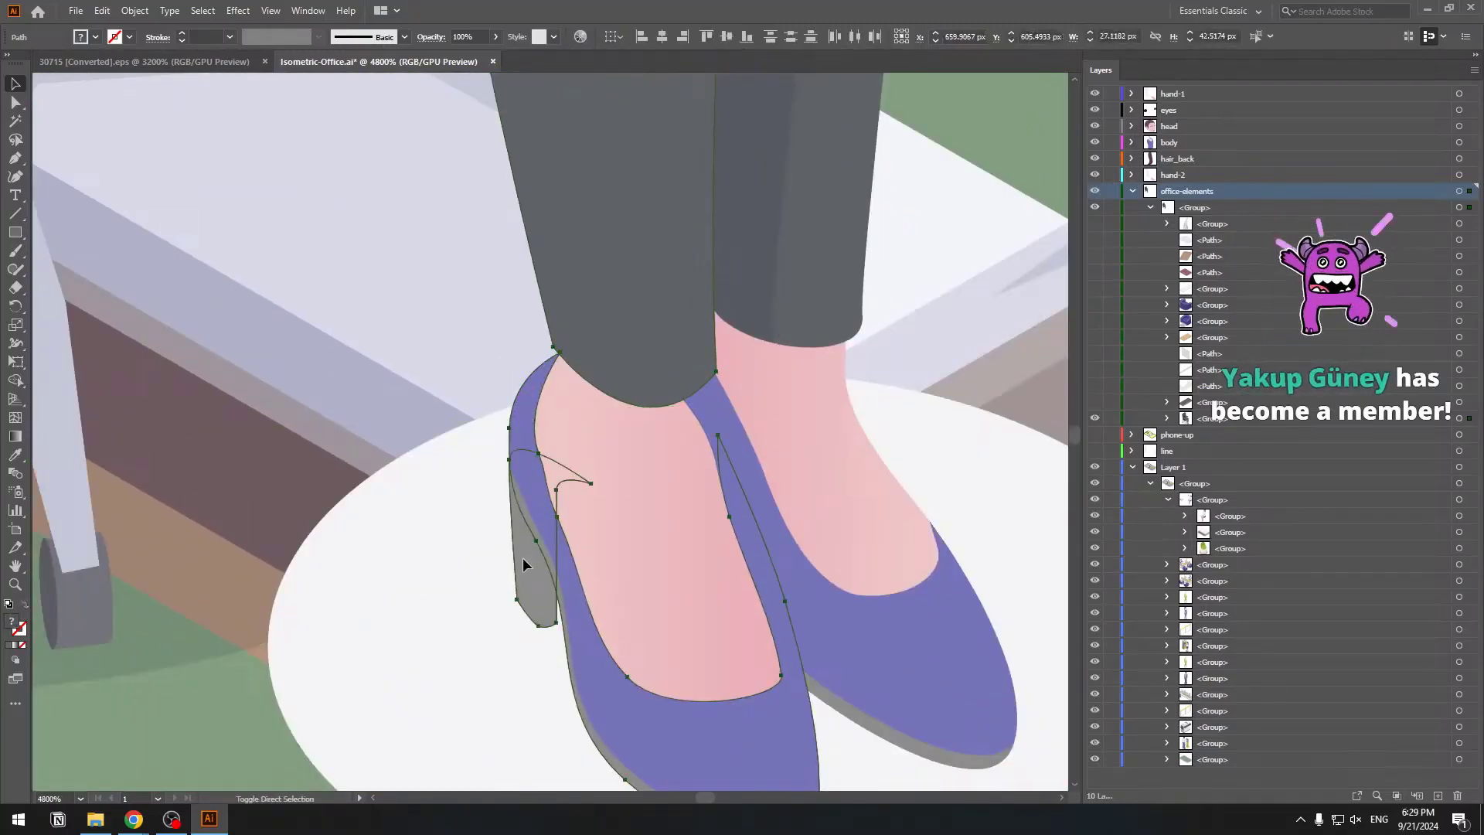
ctrl+shift+click(617, 538)
ctrl+shift+click(652, 729)
scroll(647, 623, down, 3)
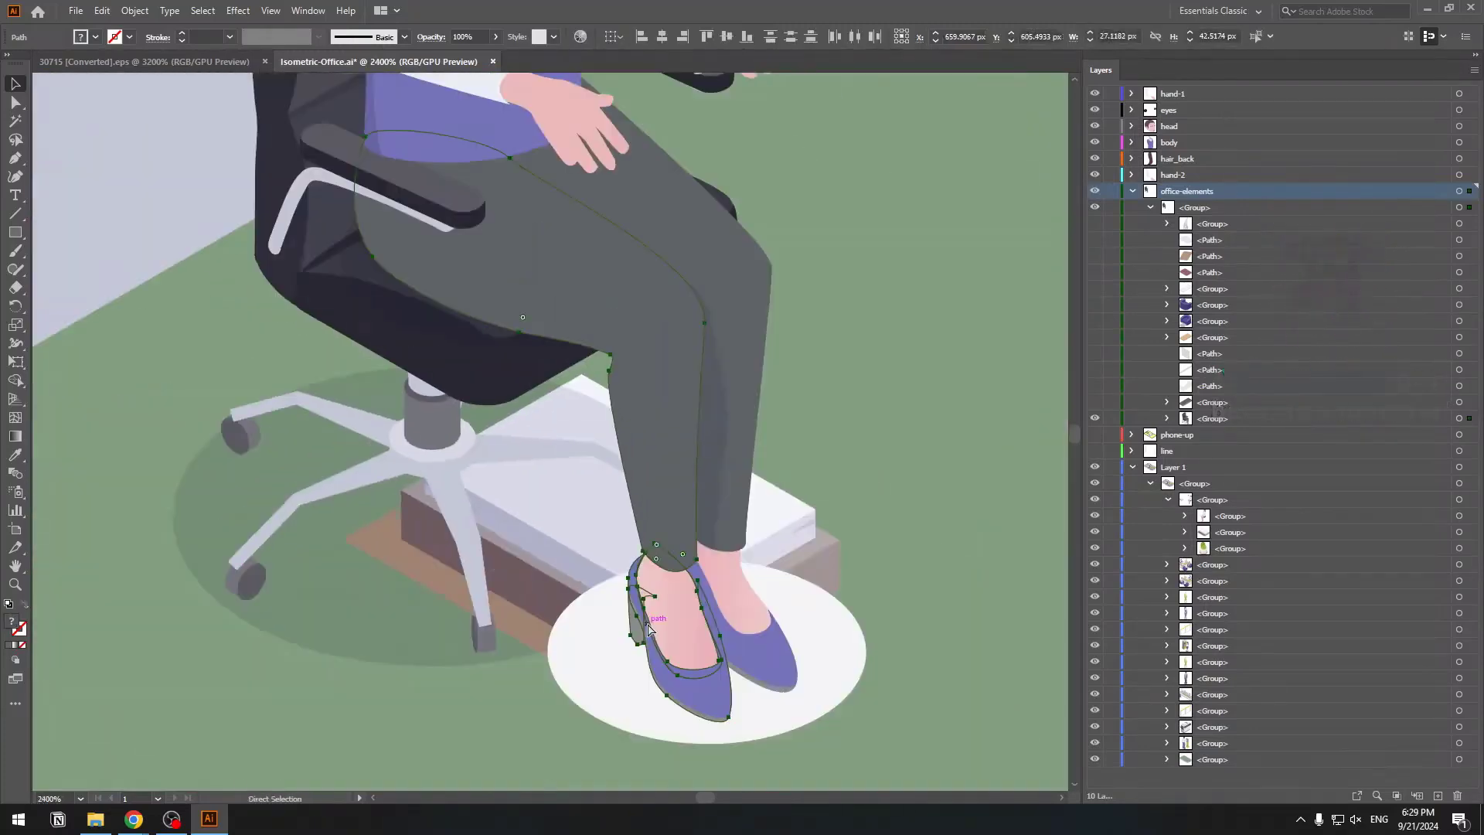
key(v)
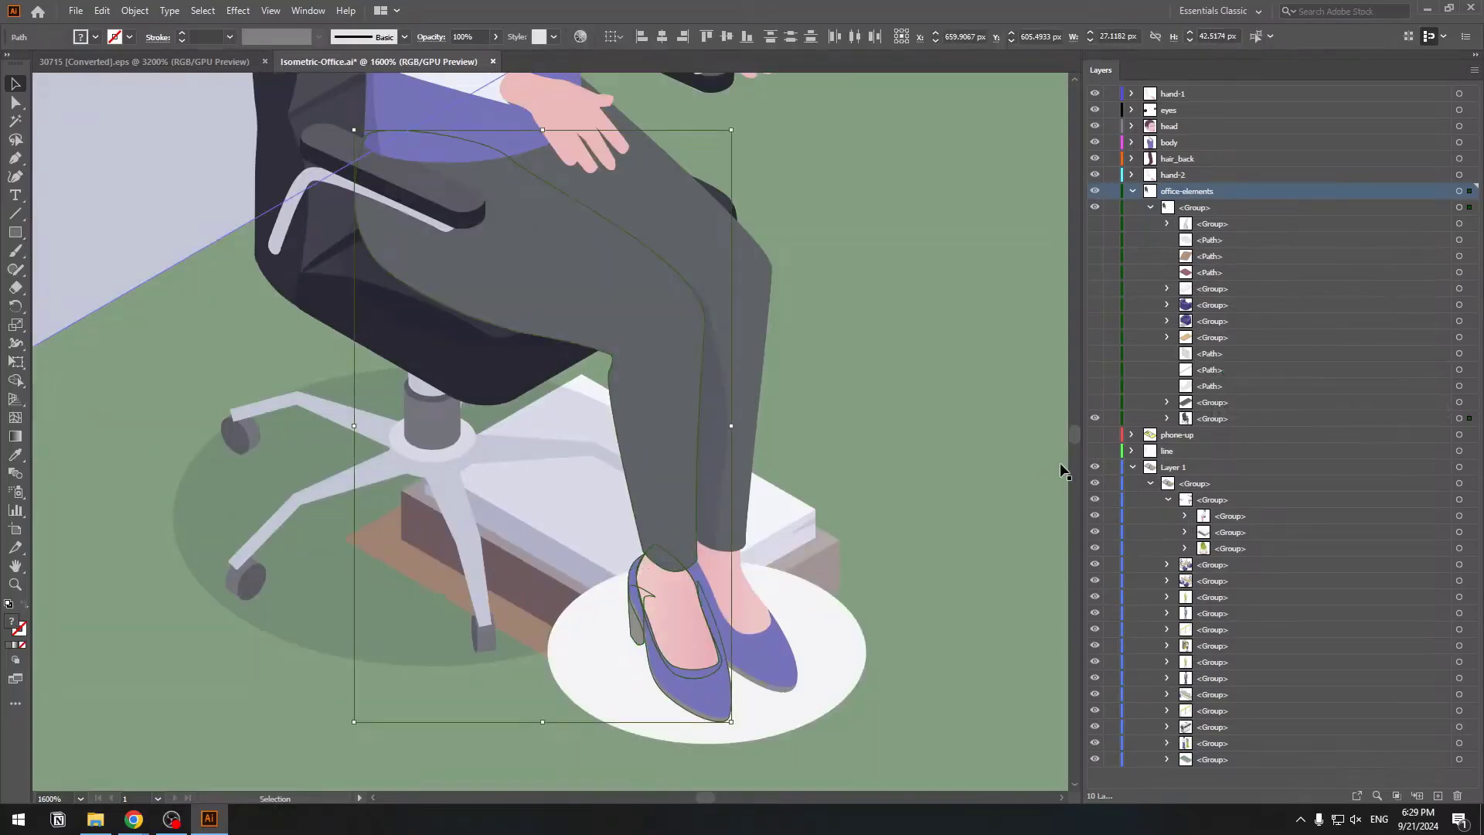
Expand the woman's leg group in office-elements and toggle the nearer trouser-leg path to identify it.
click(1167, 418)
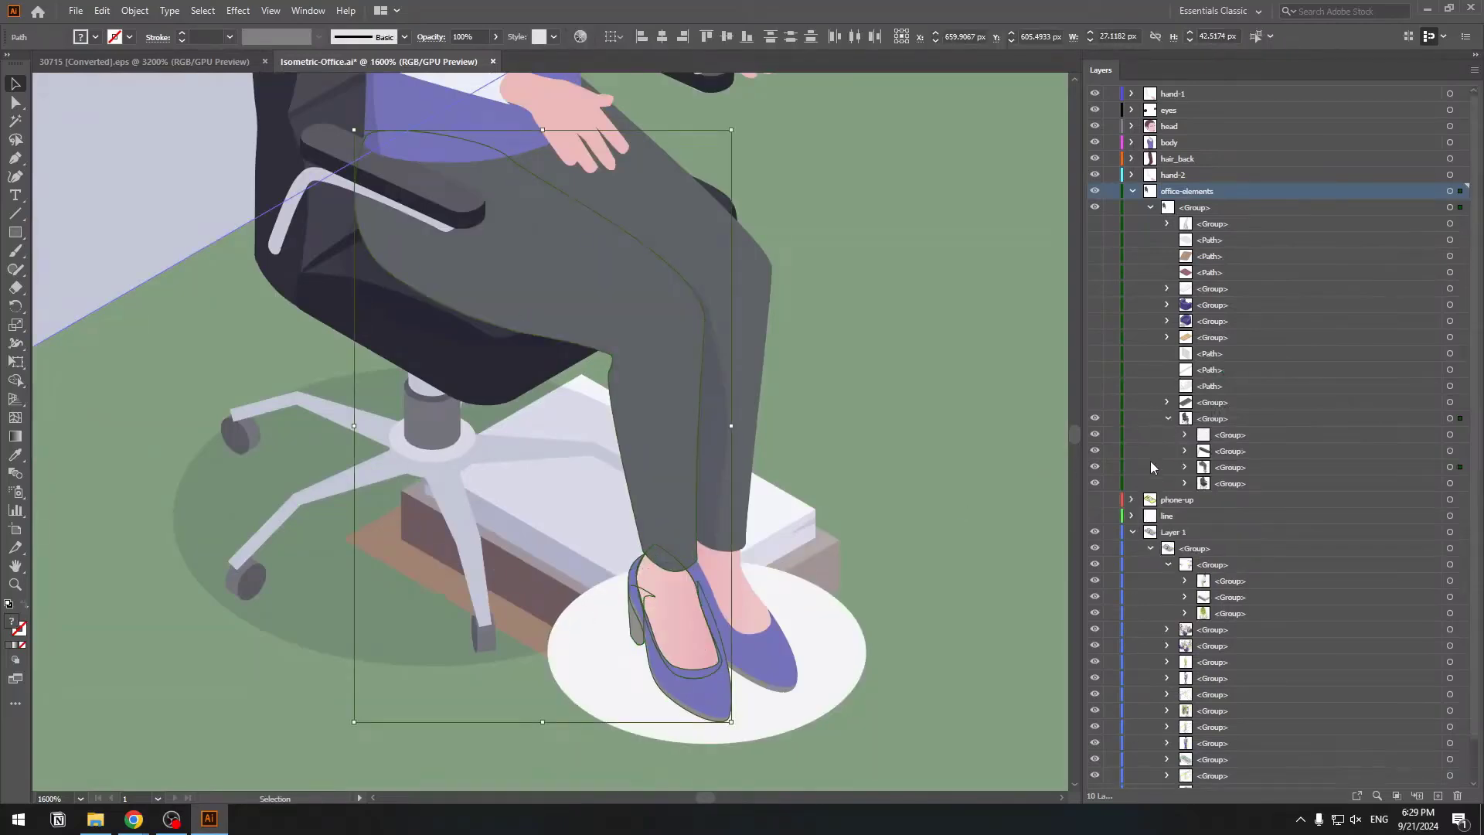
click(1185, 467)
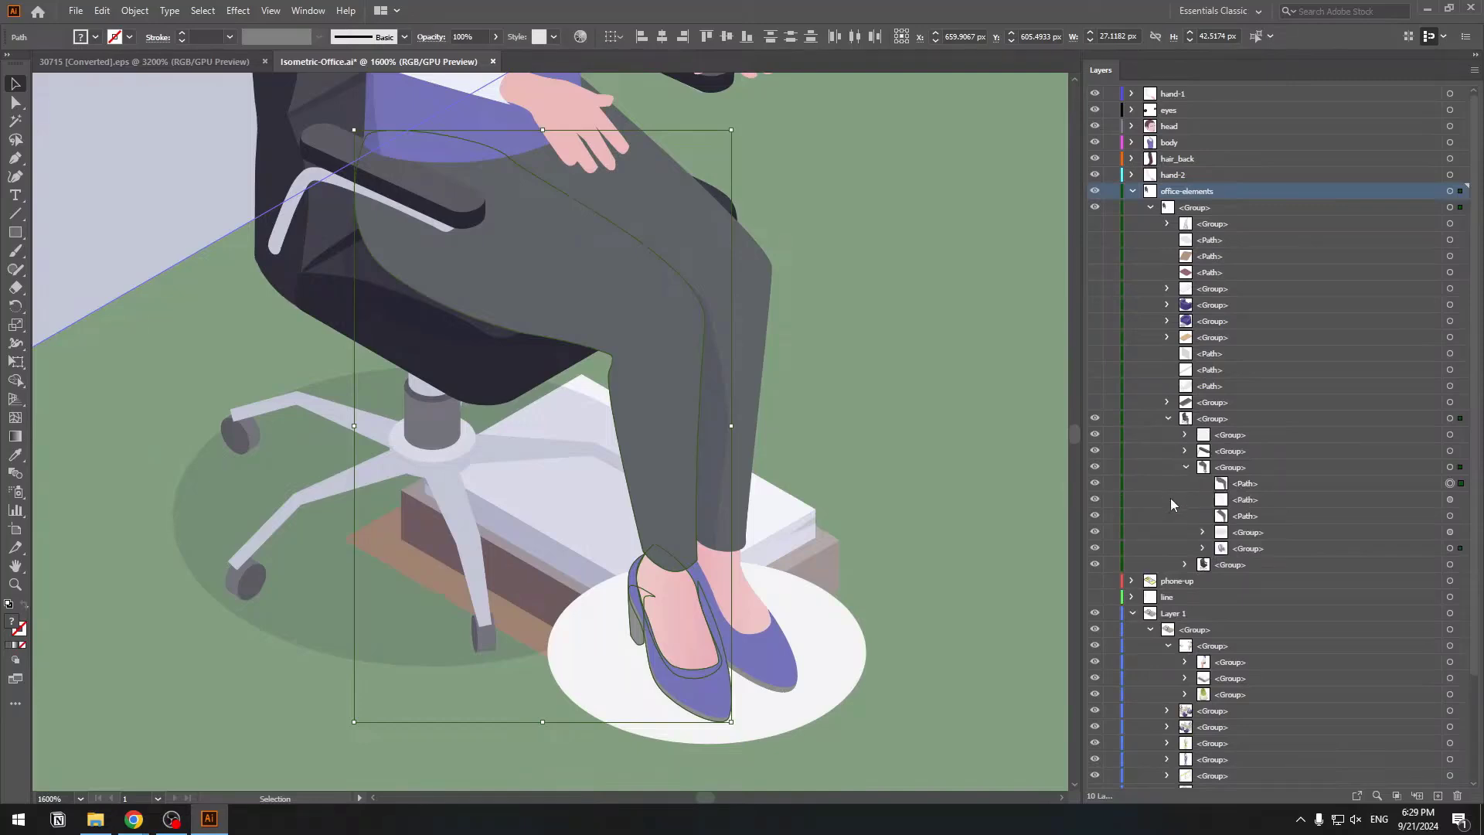
click(1096, 485)
click(1095, 485)
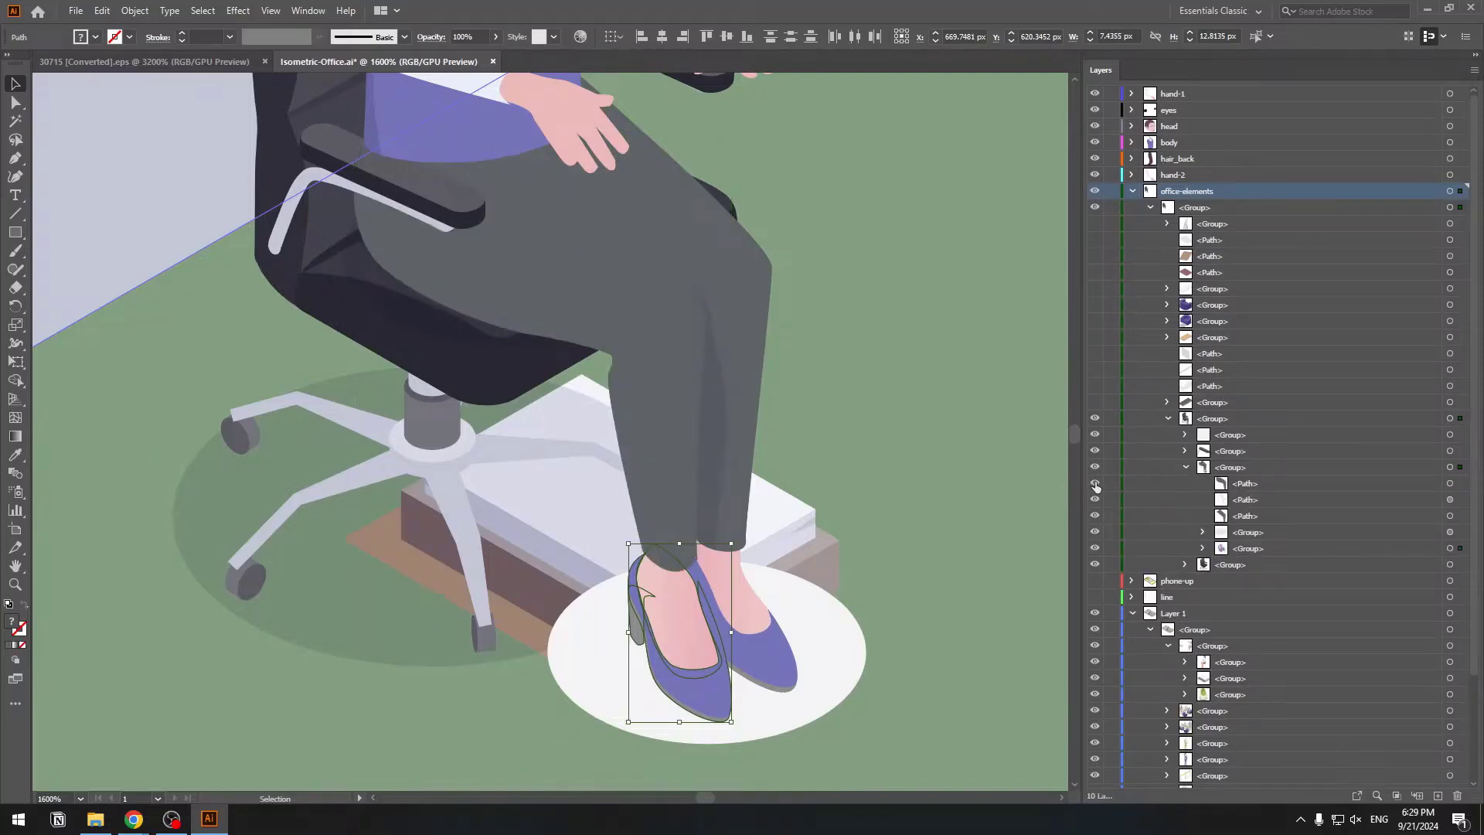
click(1095, 484)
click(1095, 485)
click(1095, 485)
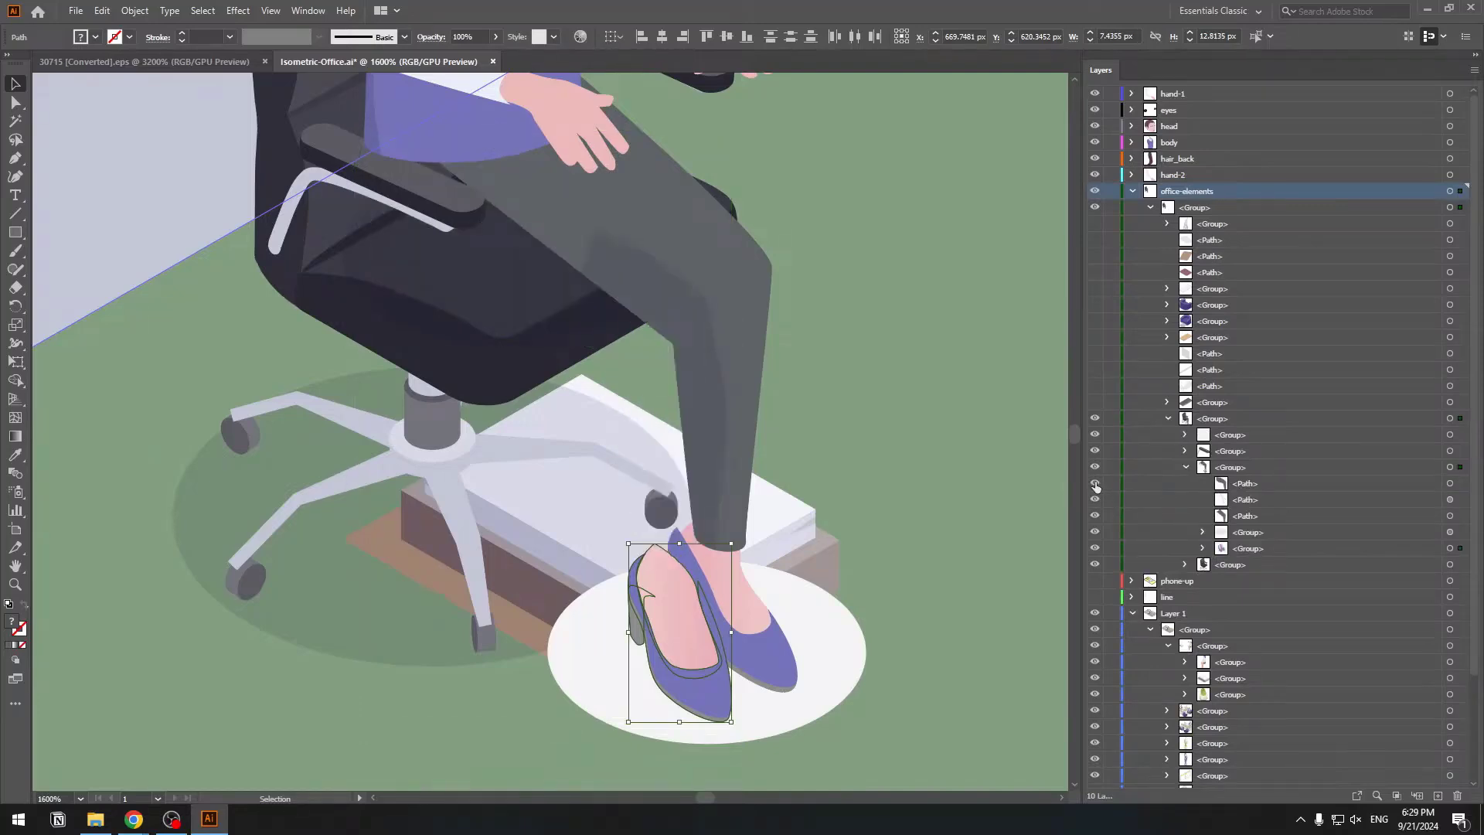
click(1096, 484)
Try to cut out the nearer leg's foot, heel and shoe shapes, and undo the cut.
key(ctrl+x)
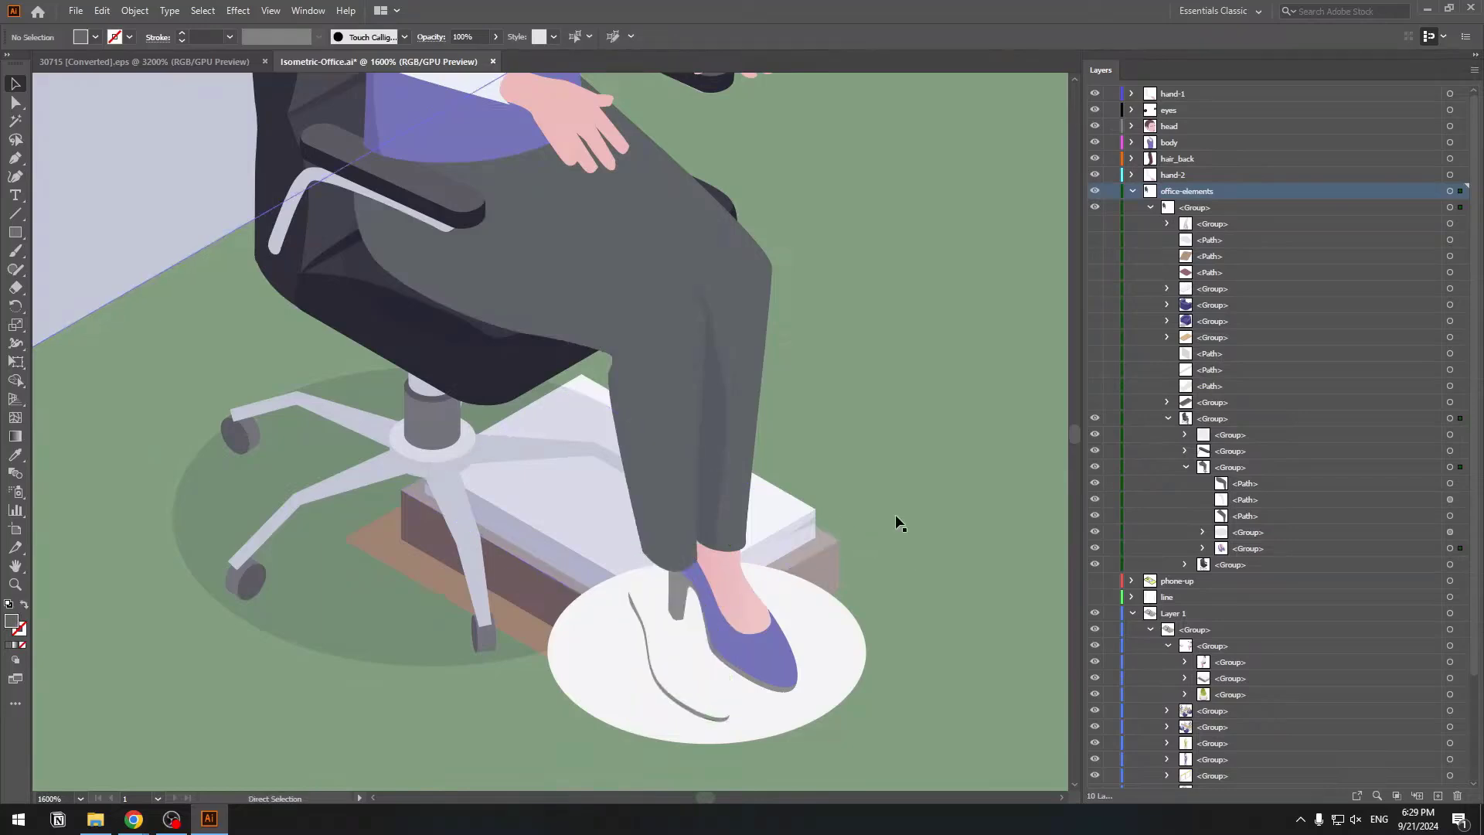
key(ctrl+z)
drag(705, 623, 712, 477)
scroll(712, 478, up, 4)
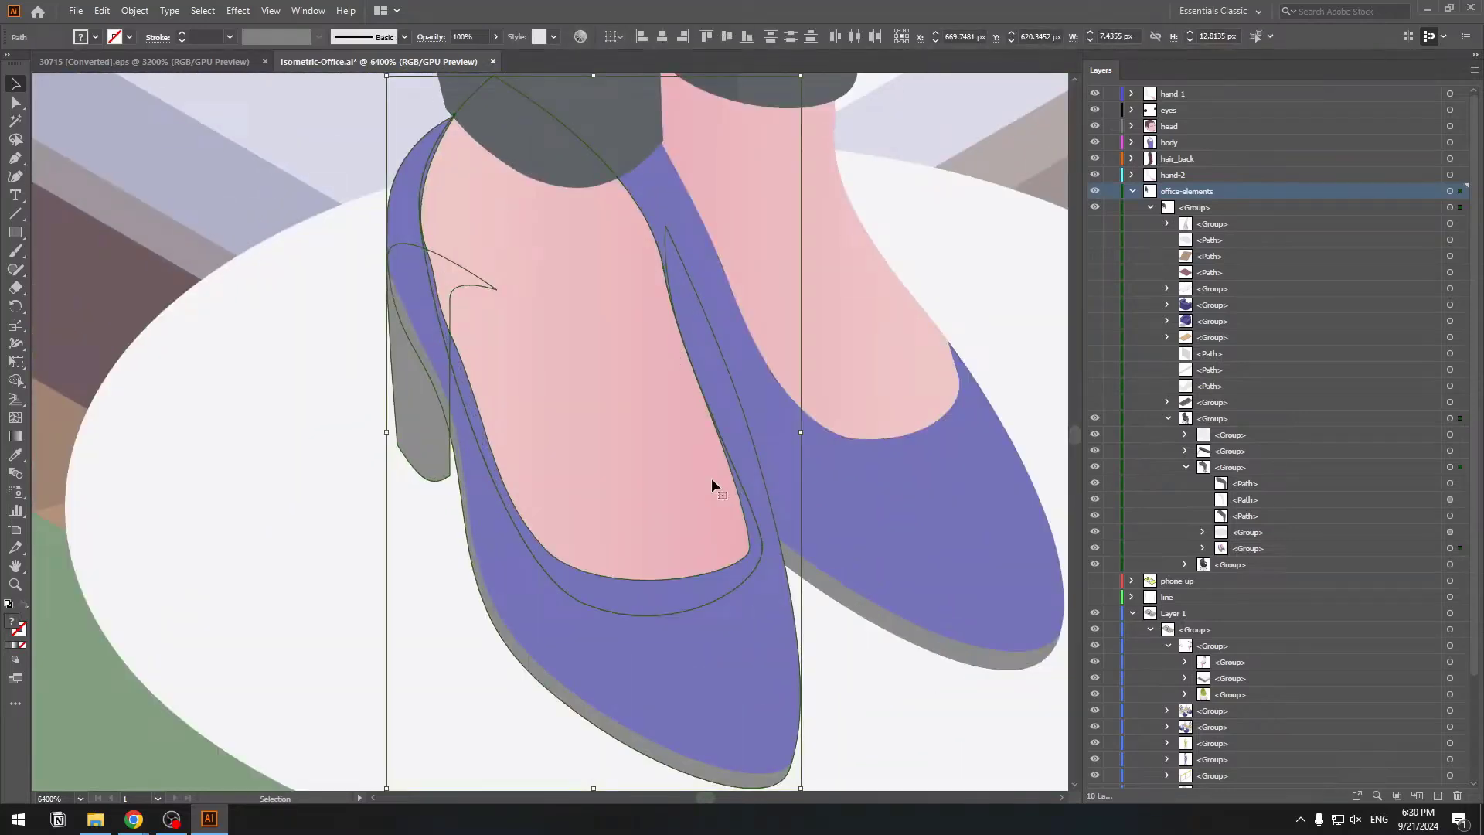
Check the selected nearer trouser leg, foot, heel and shoe shapes of the seated woman and cut them from the office-elements layer.
drag(398, 640, 507, 502)
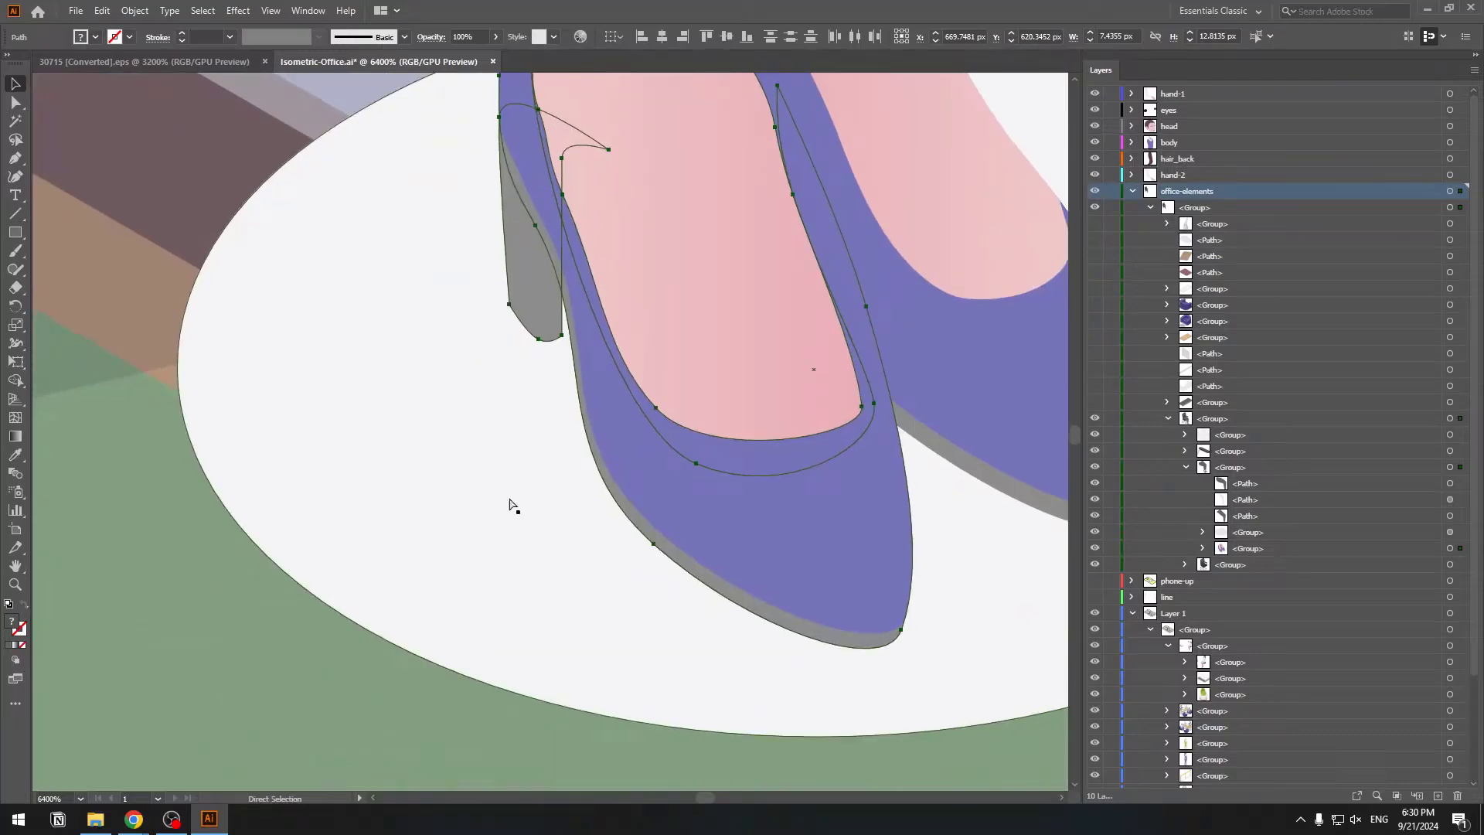
key(ctrl+plus)
drag(450, 578, 735, 301)
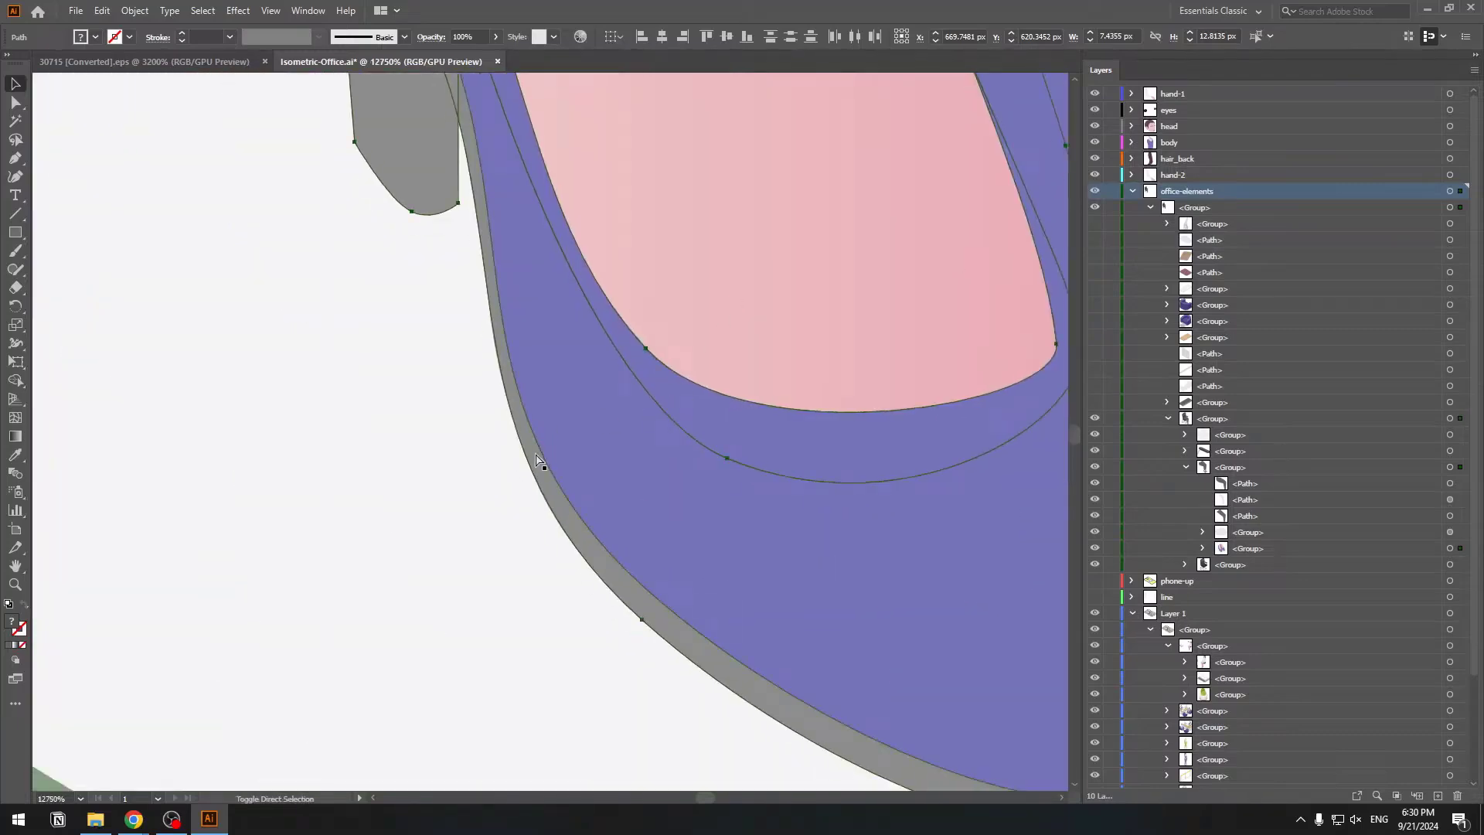
scroll(535, 459, down, 10)
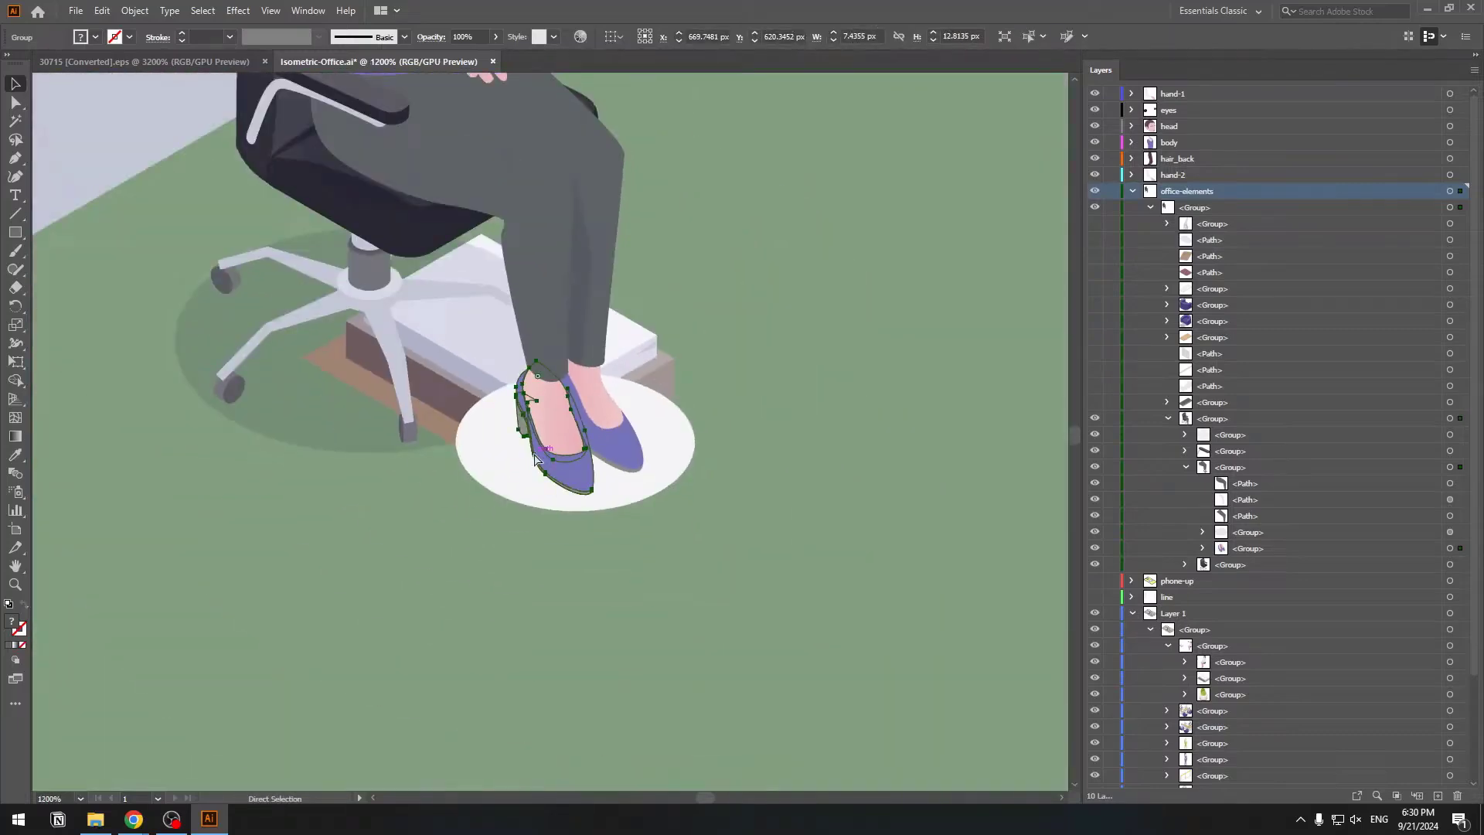
key(ctrl+x)
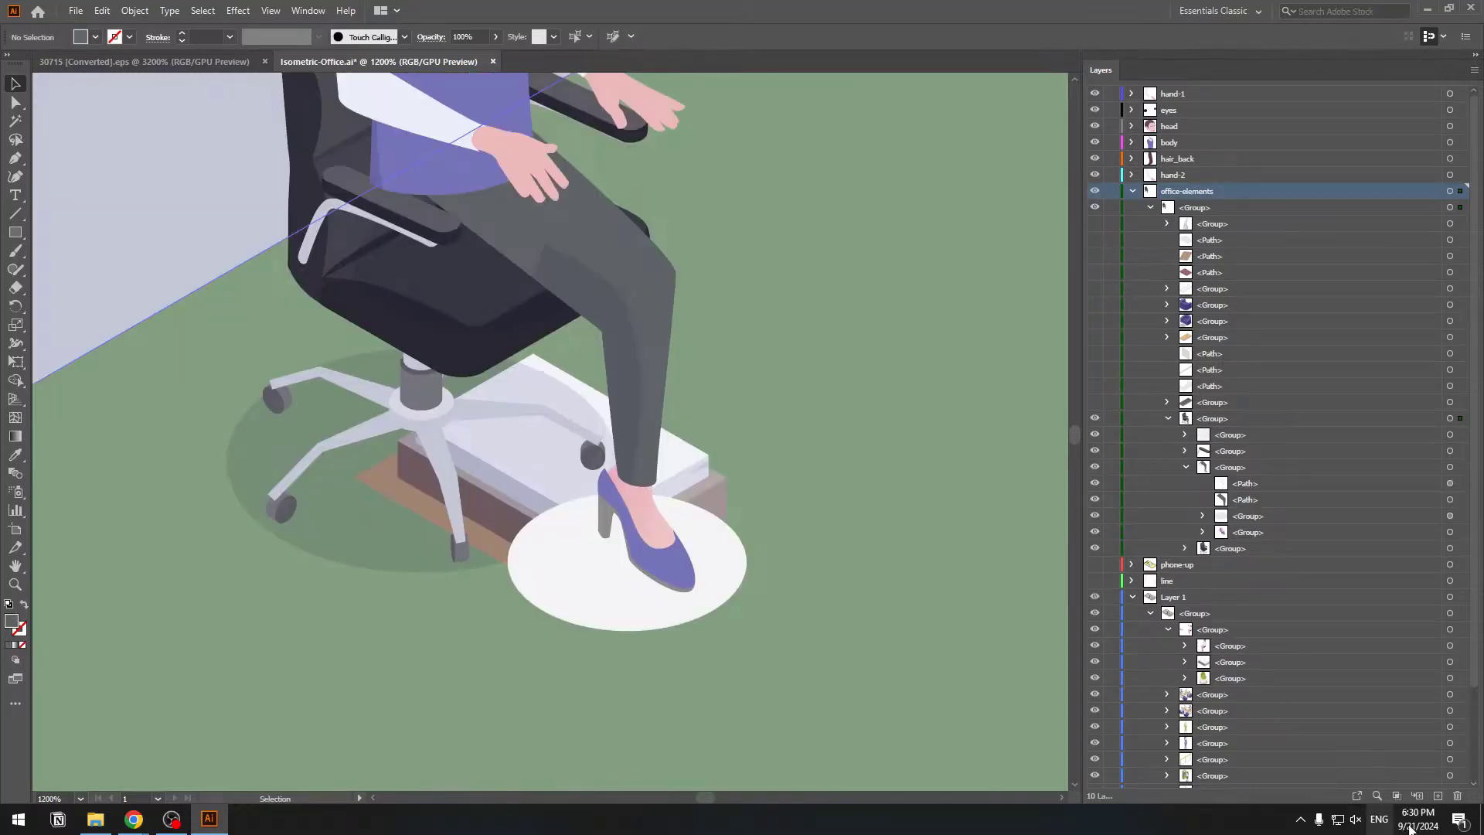
Create a layer named foot-1 above office-elements and paste the cut leg into it in its original place.
click(1438, 796)
double_click(1179, 192)
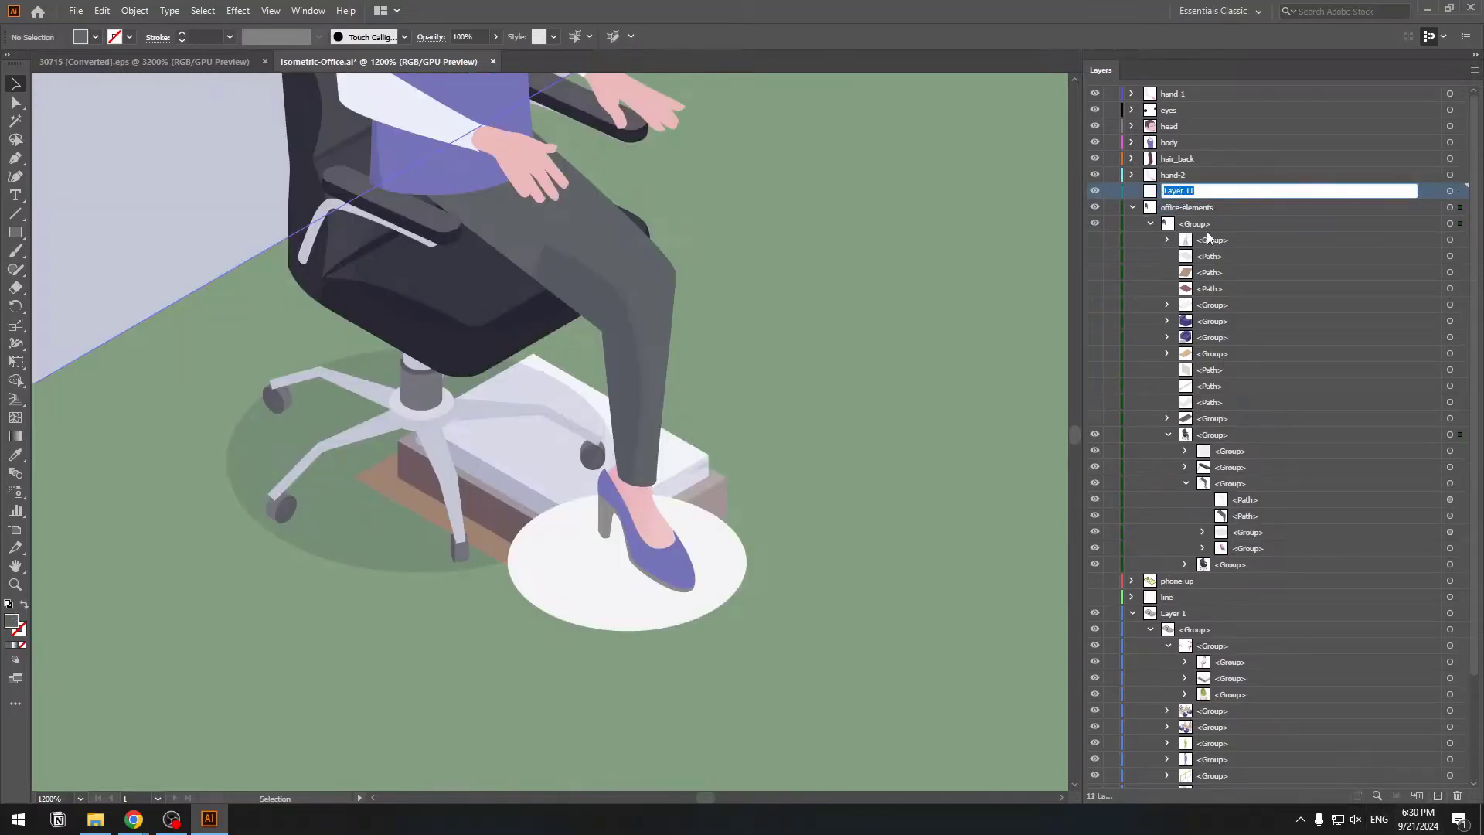
text(foot-1)
key(Return)
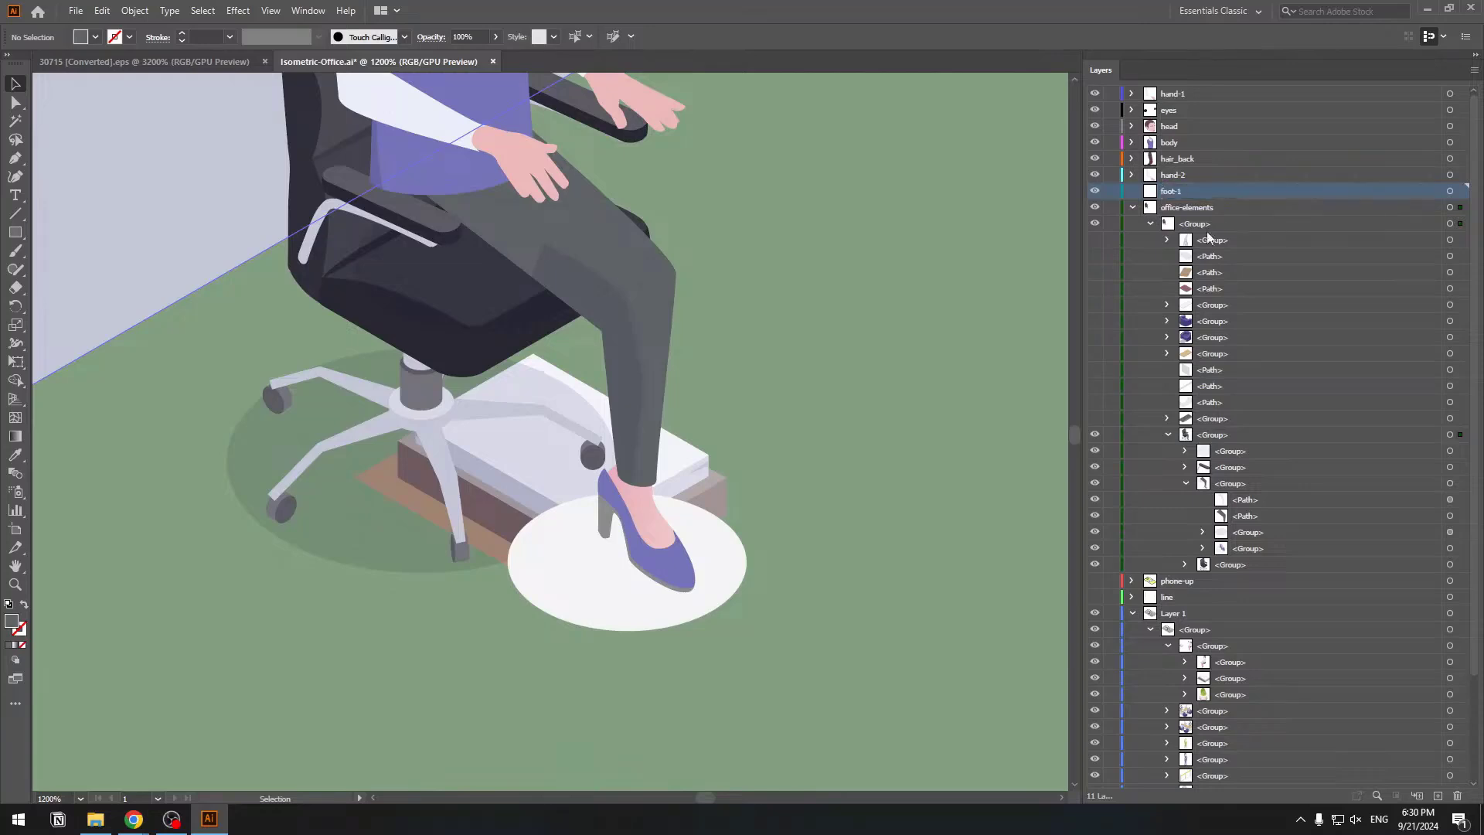
key(ctrl+f)
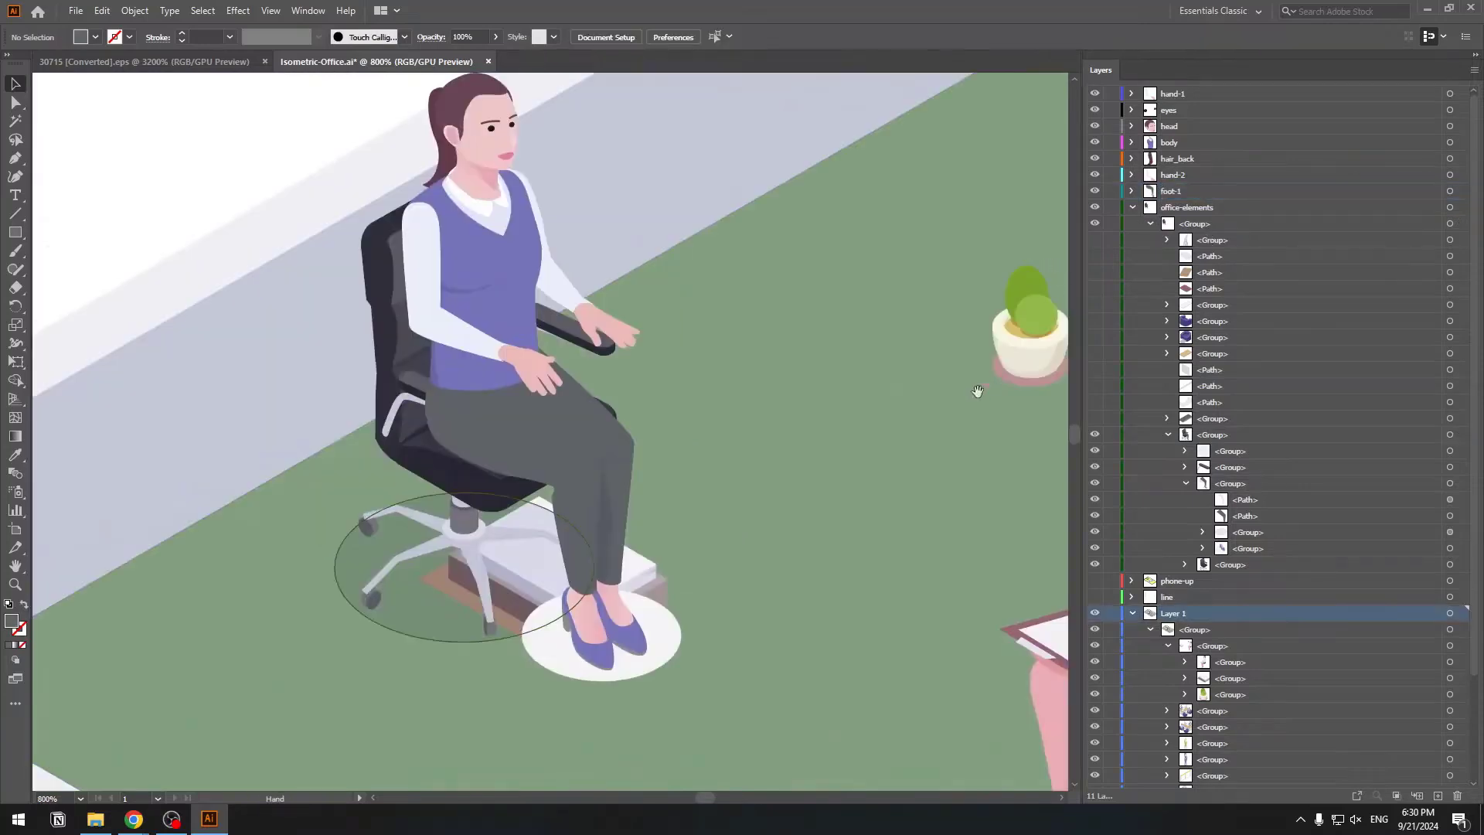
Hide the foot-1 layer and create a layer named foot-2 directly above office-elements.
drag(978, 390, 930, 427)
click(1095, 193)
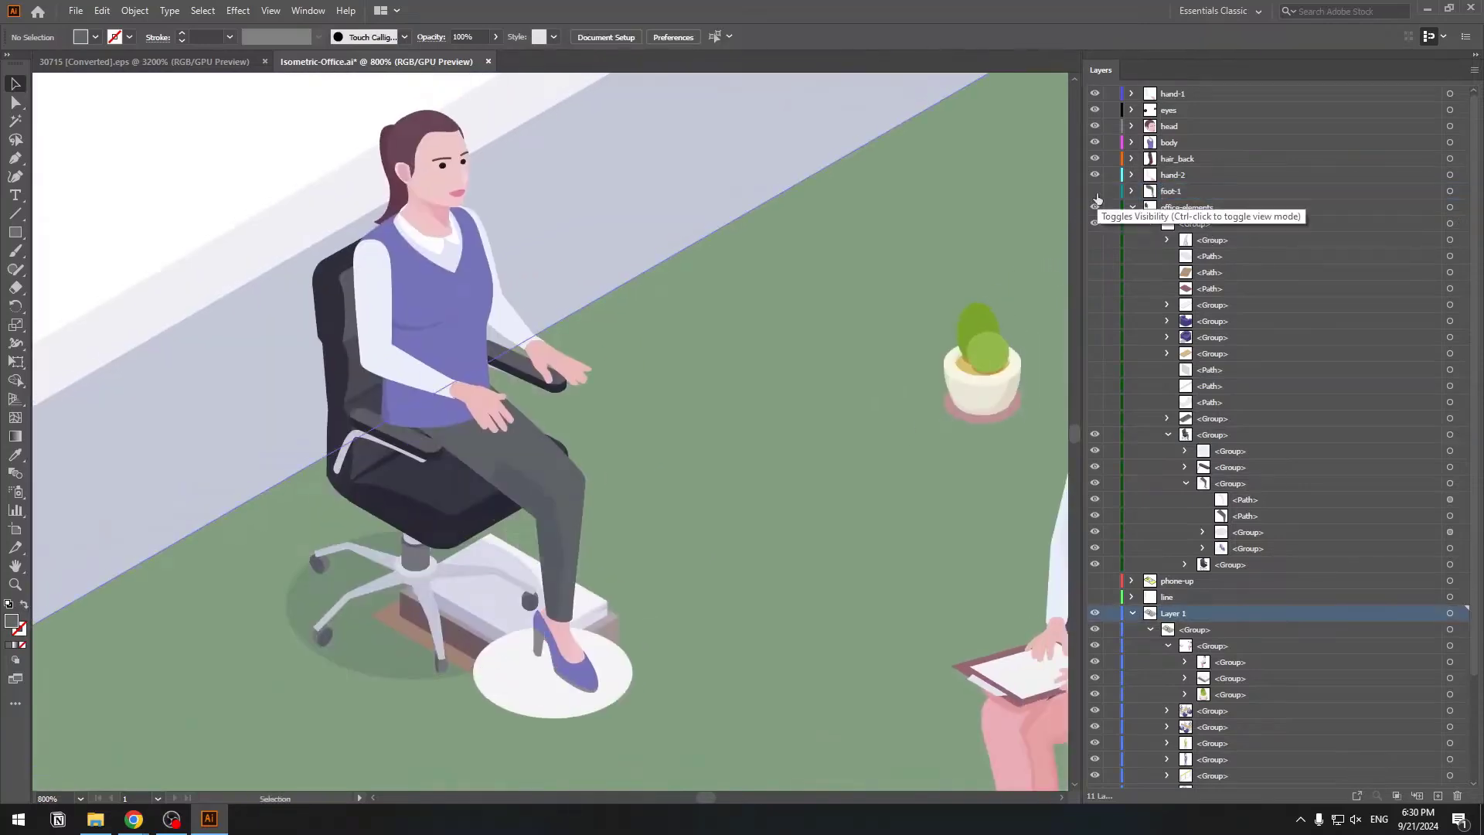
key(ctrl+plus)
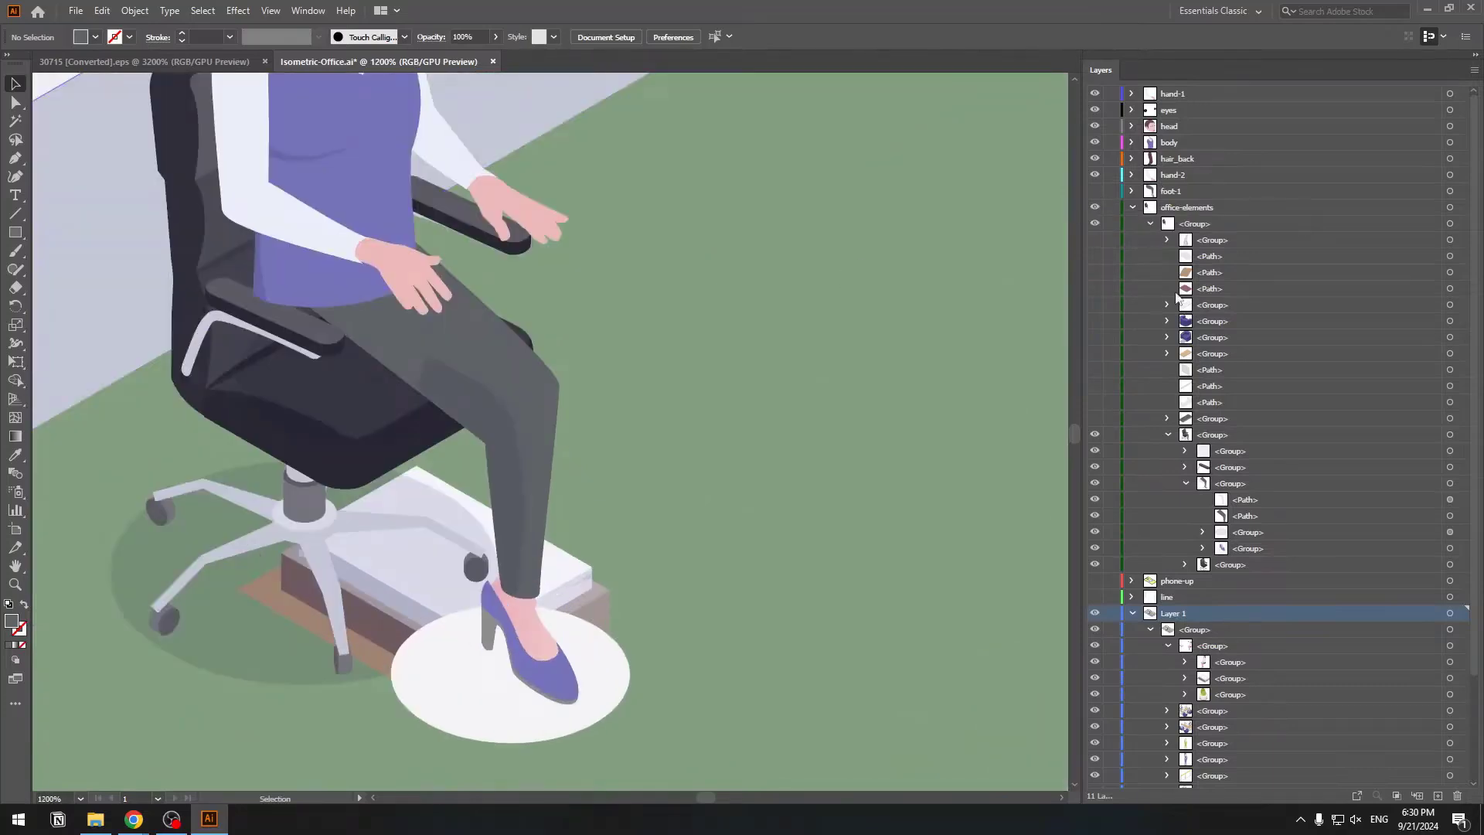
click(1190, 216)
key(ctrl+l)
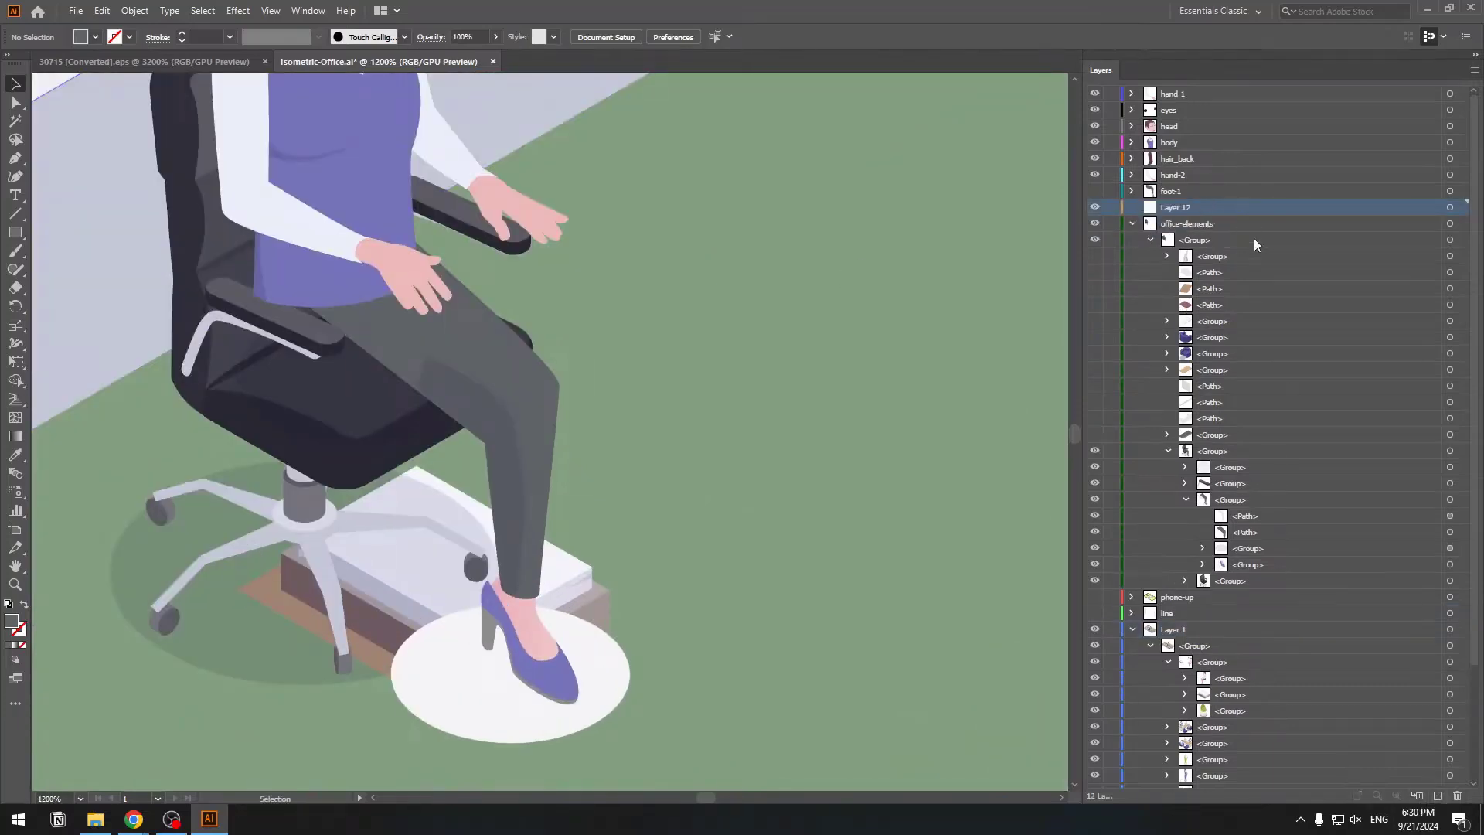
double_click(1182, 208)
text(foot-2)
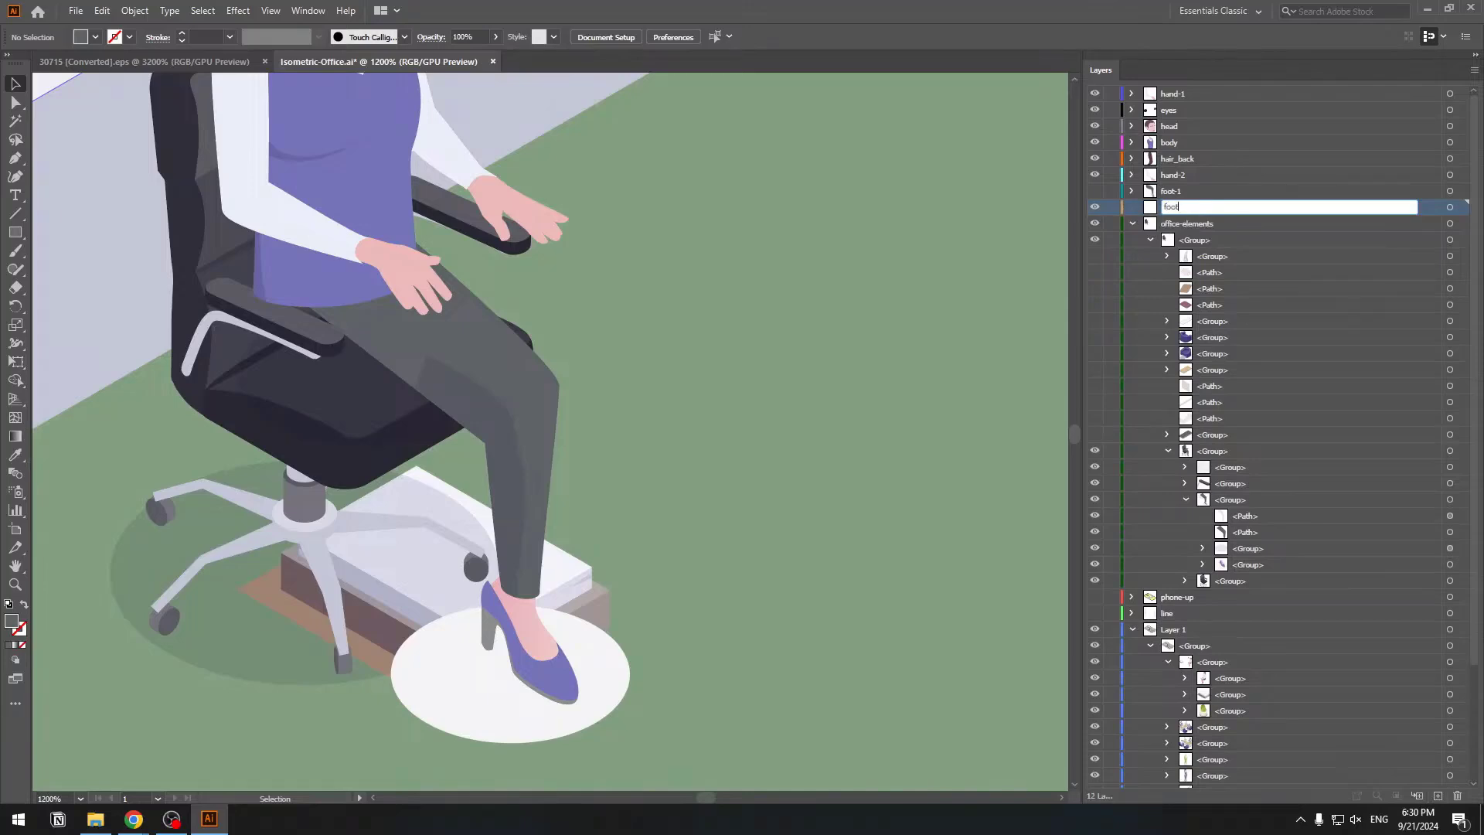
key(Return)
Toggle the visibility of the remaining trouser-leg path in office-elements to identify the woman's farther leg.
click(1104, 530)
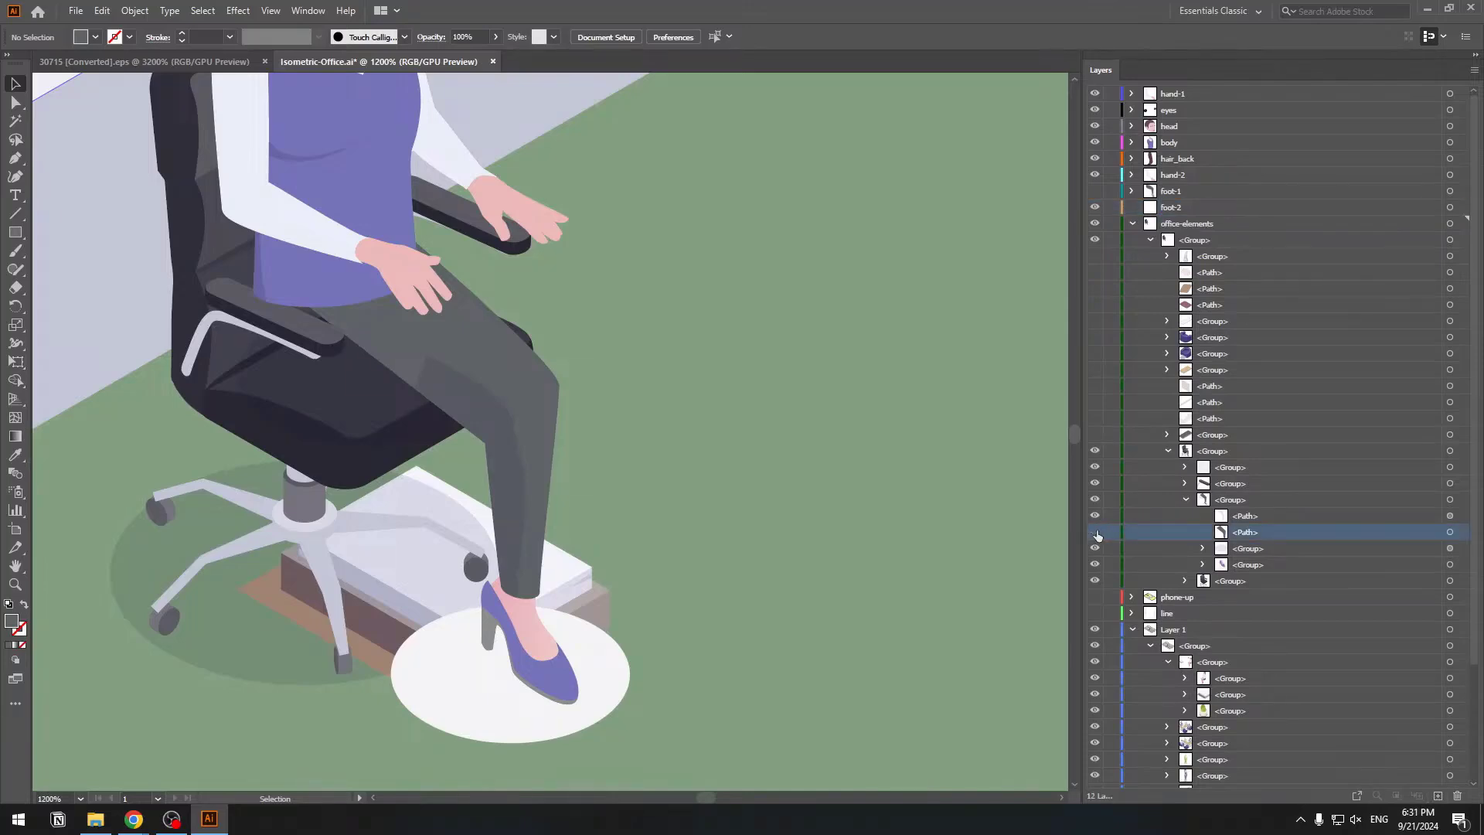
click(1098, 535)
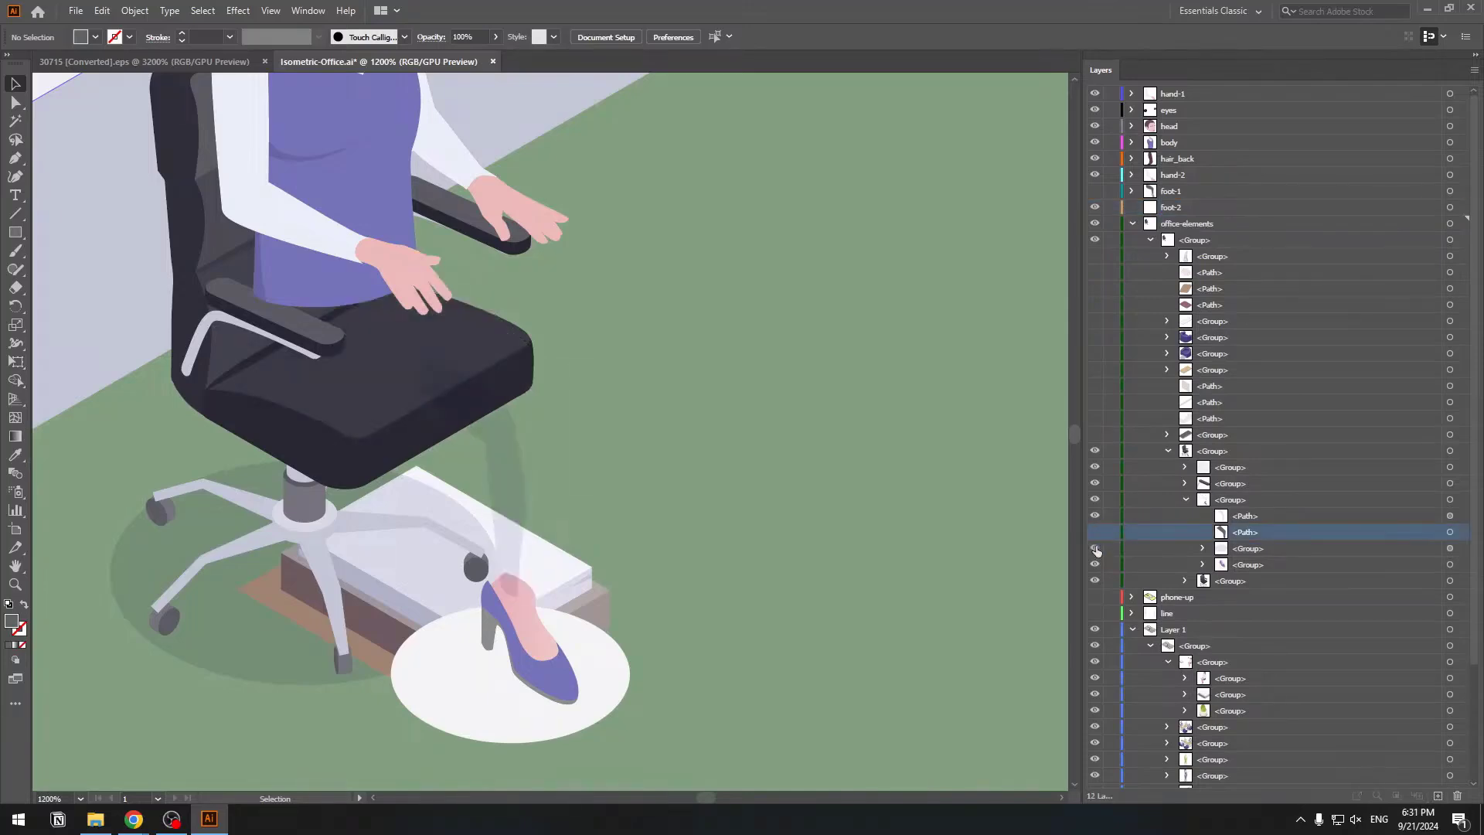
click(1094, 532)
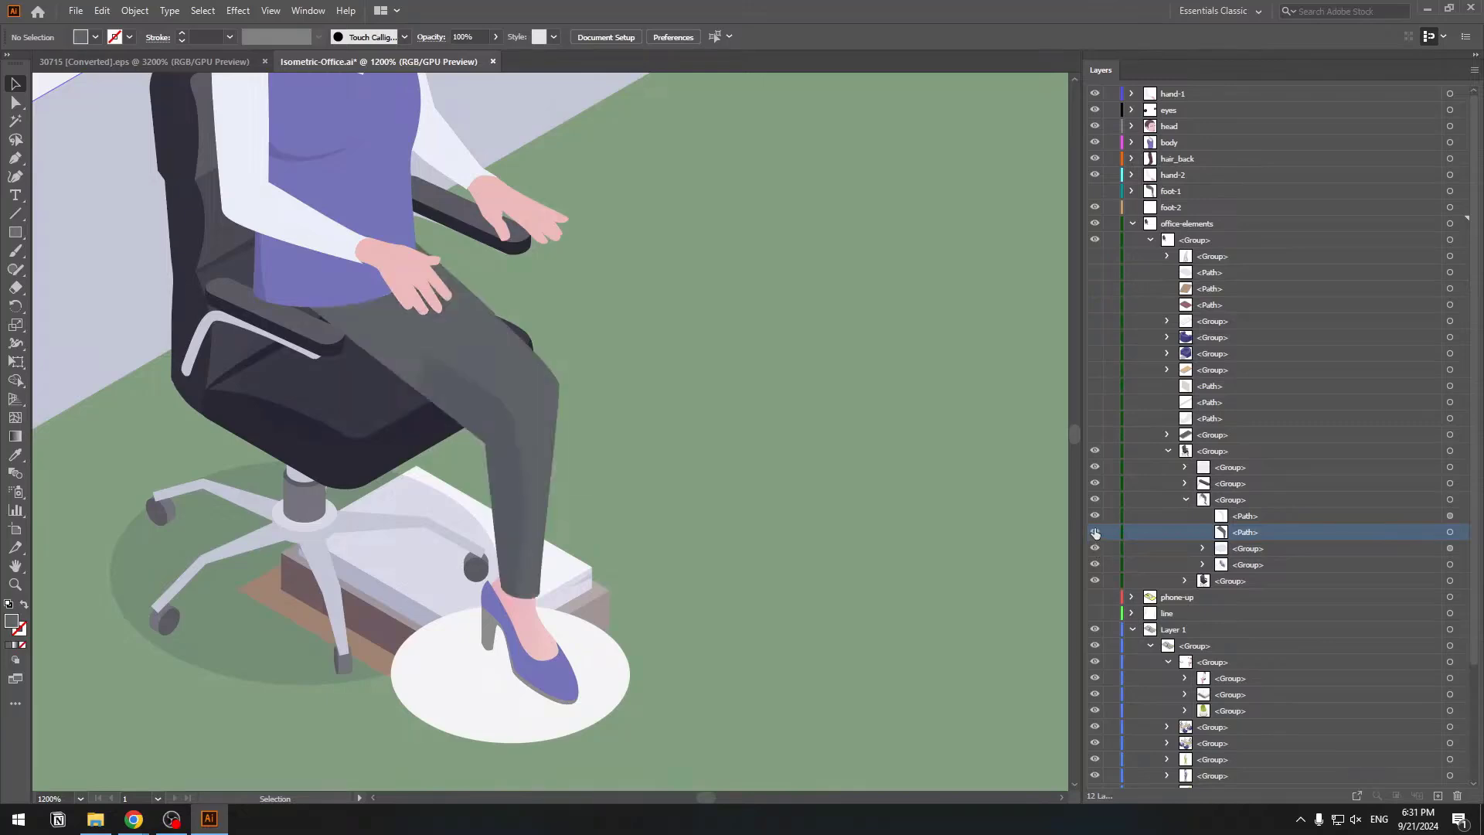
Delete the small group below the trouser-leg path and the white ellipse beneath the woman's feet.
click(1262, 548)
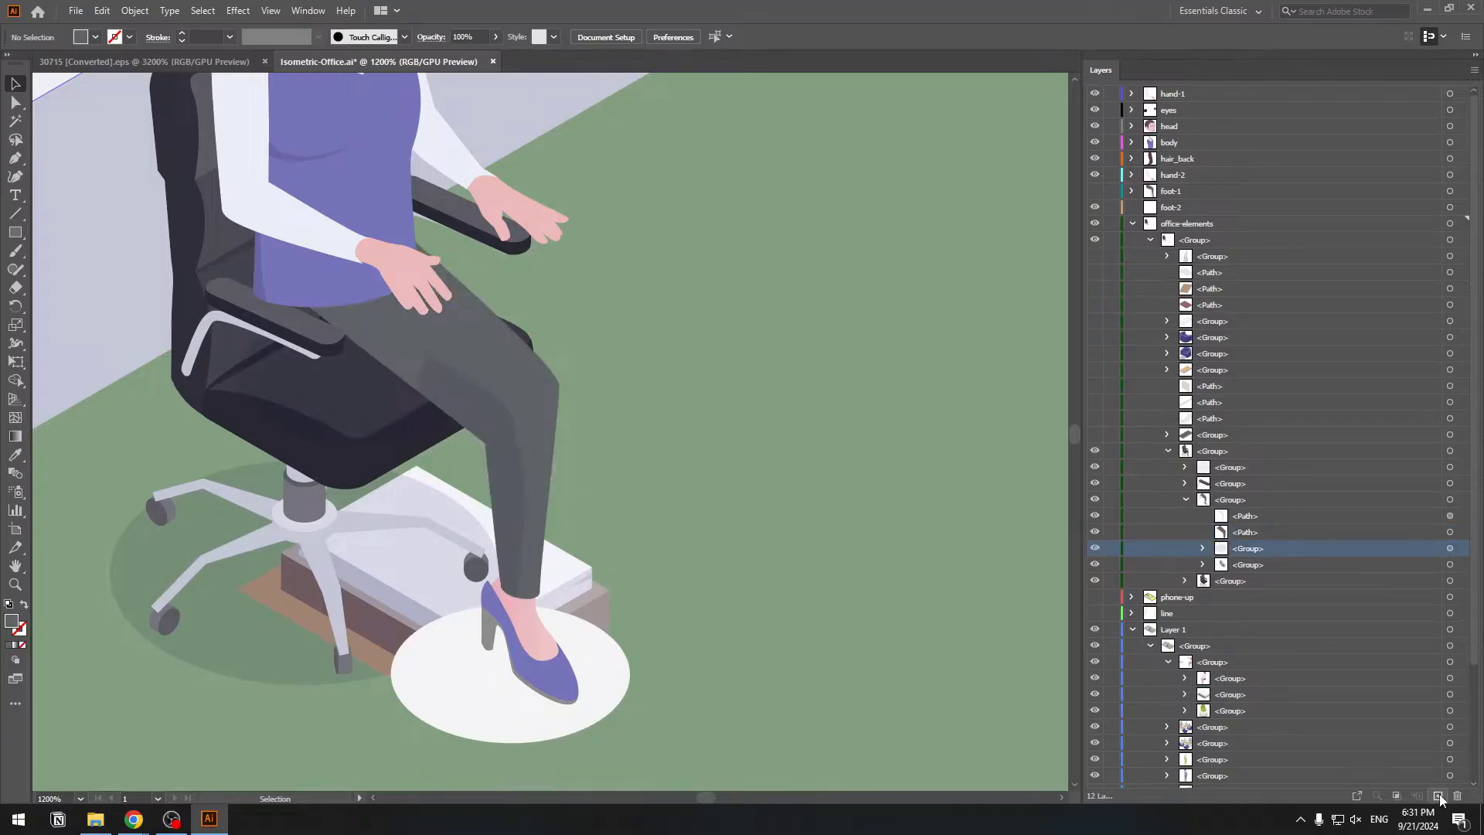
click(1458, 796)
ctrl+click(455, 680)
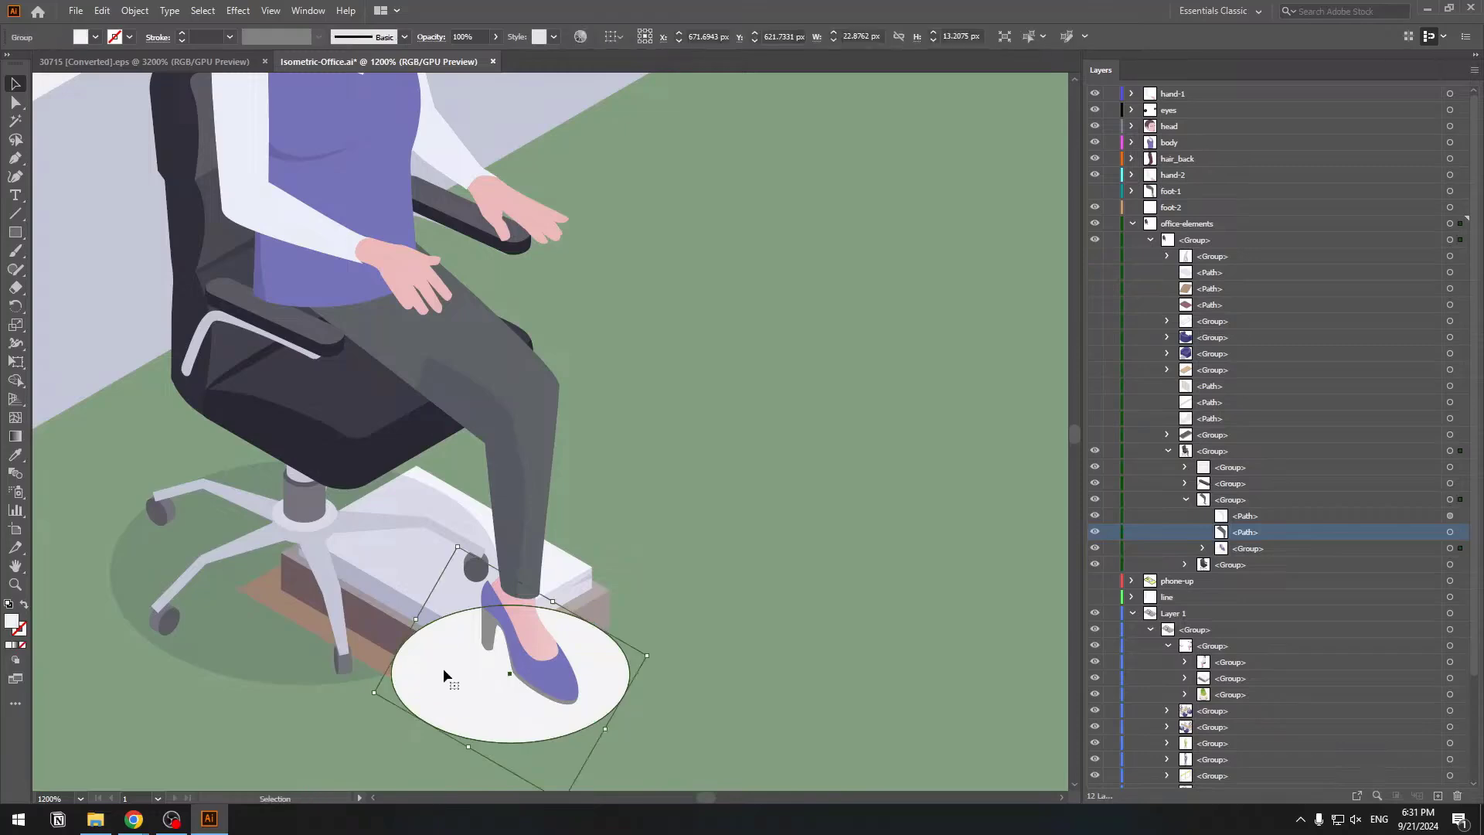
key(Delete)
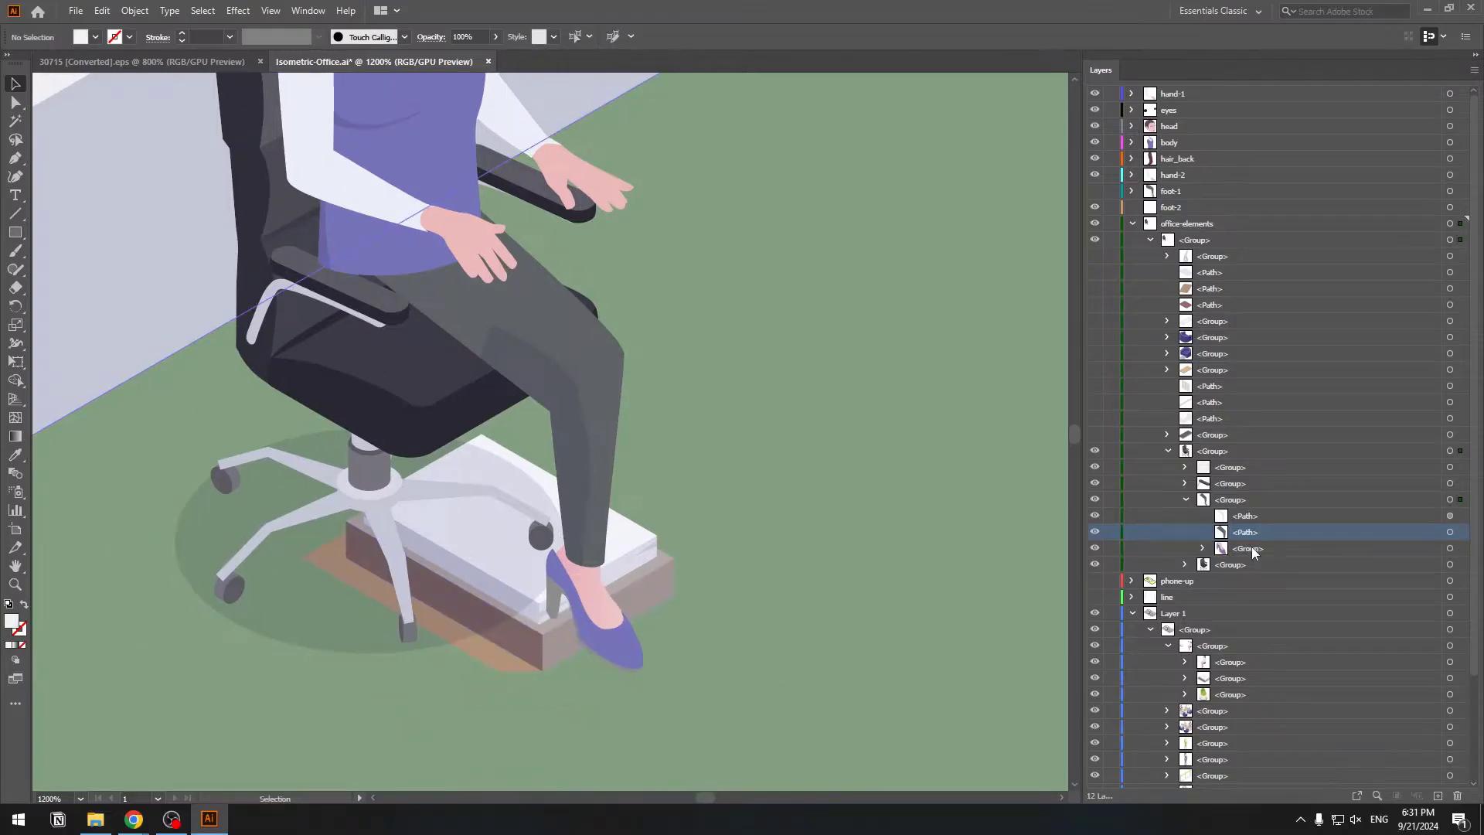
Move the farther trouser-leg path and its foot-and-shoe group into the foot-2 layer, and hide that layer.
shift+click(1247, 543)
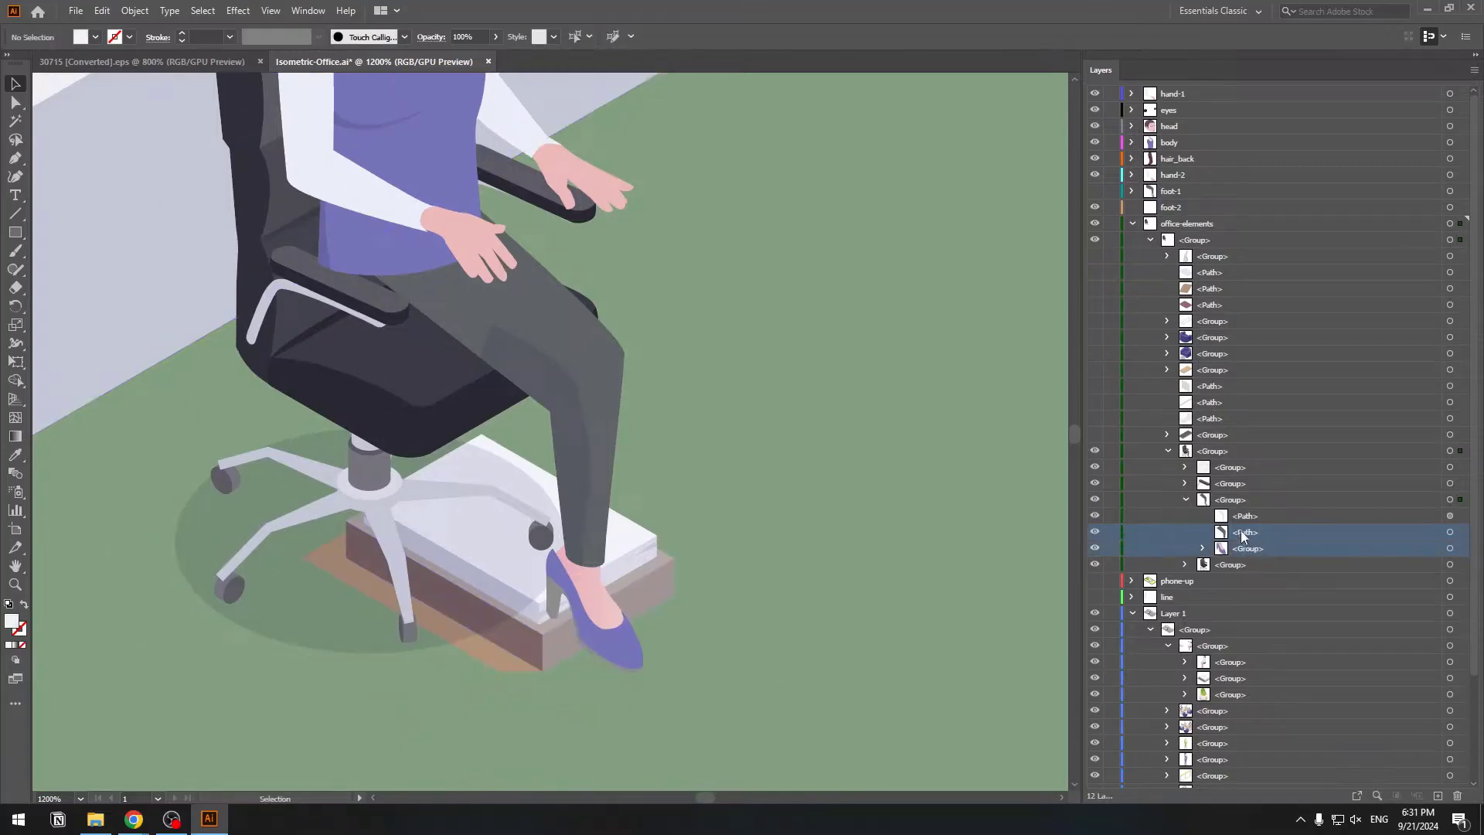
click(1183, 208)
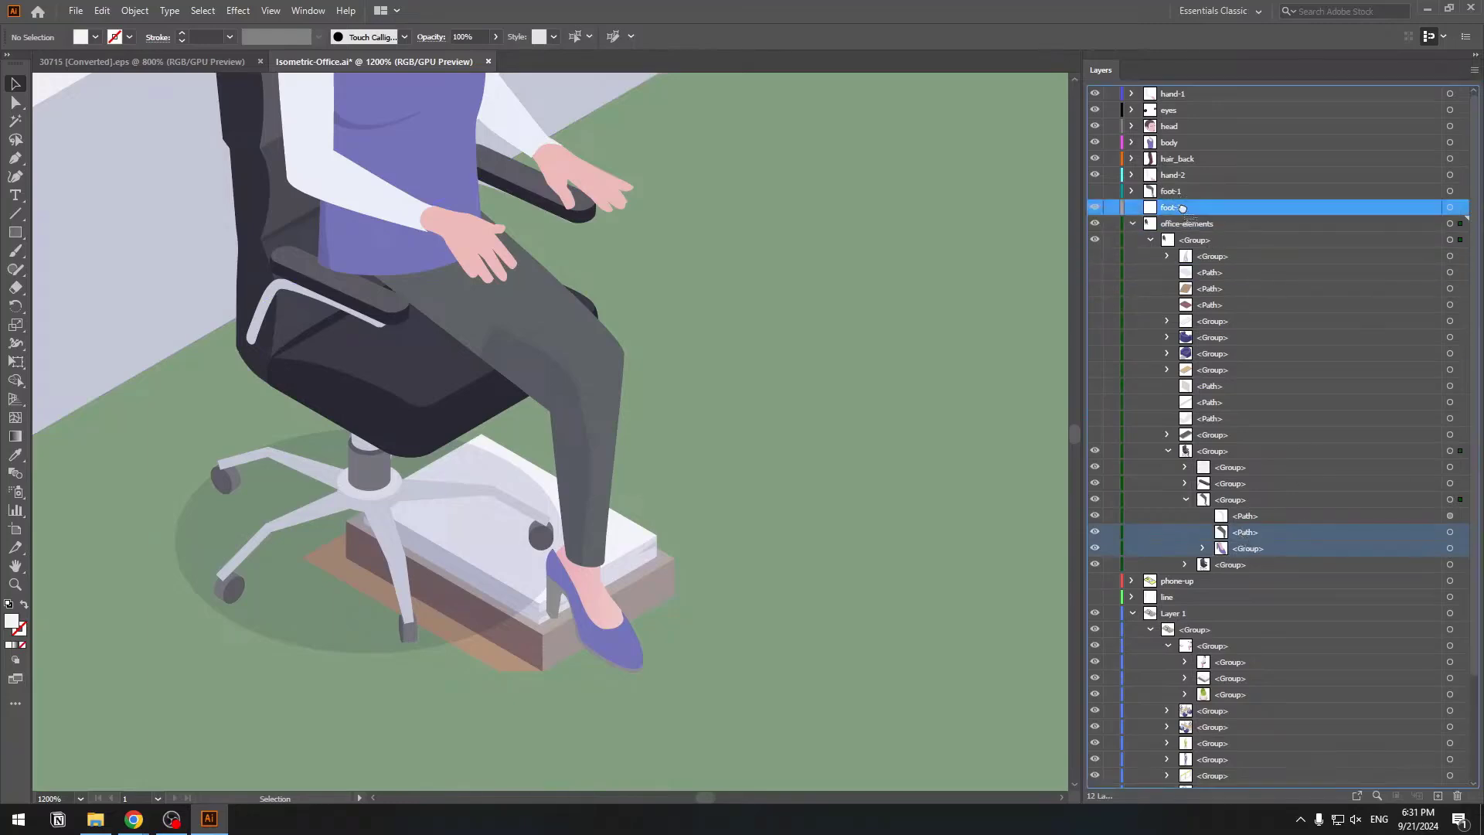
drag(1185, 209, 1184, 208)
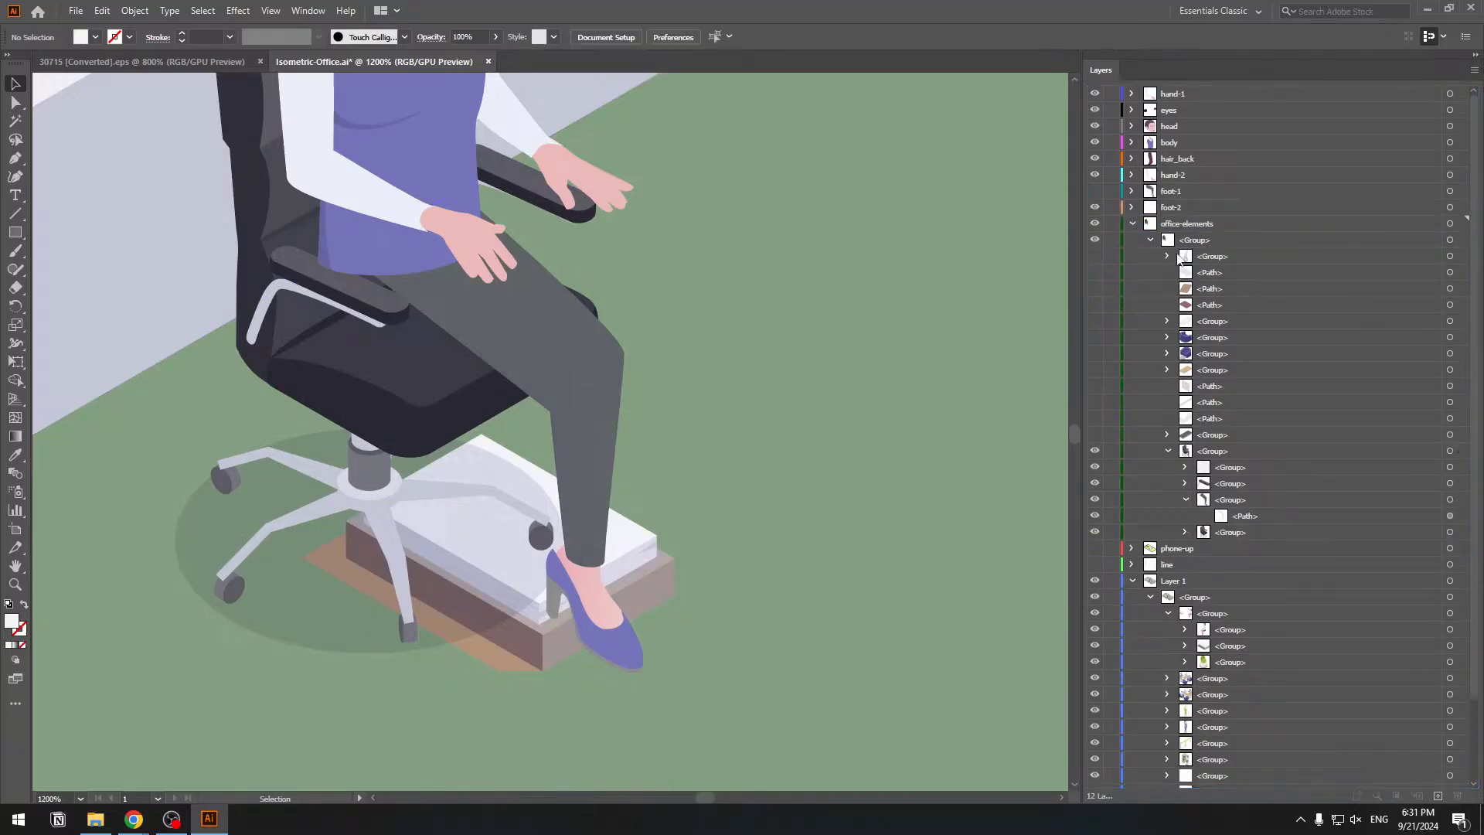
click(1095, 207)
Move the remaining path of the leg group into the foot-1 layer, and show foot-1 and foot-2 again.
click(1237, 521)
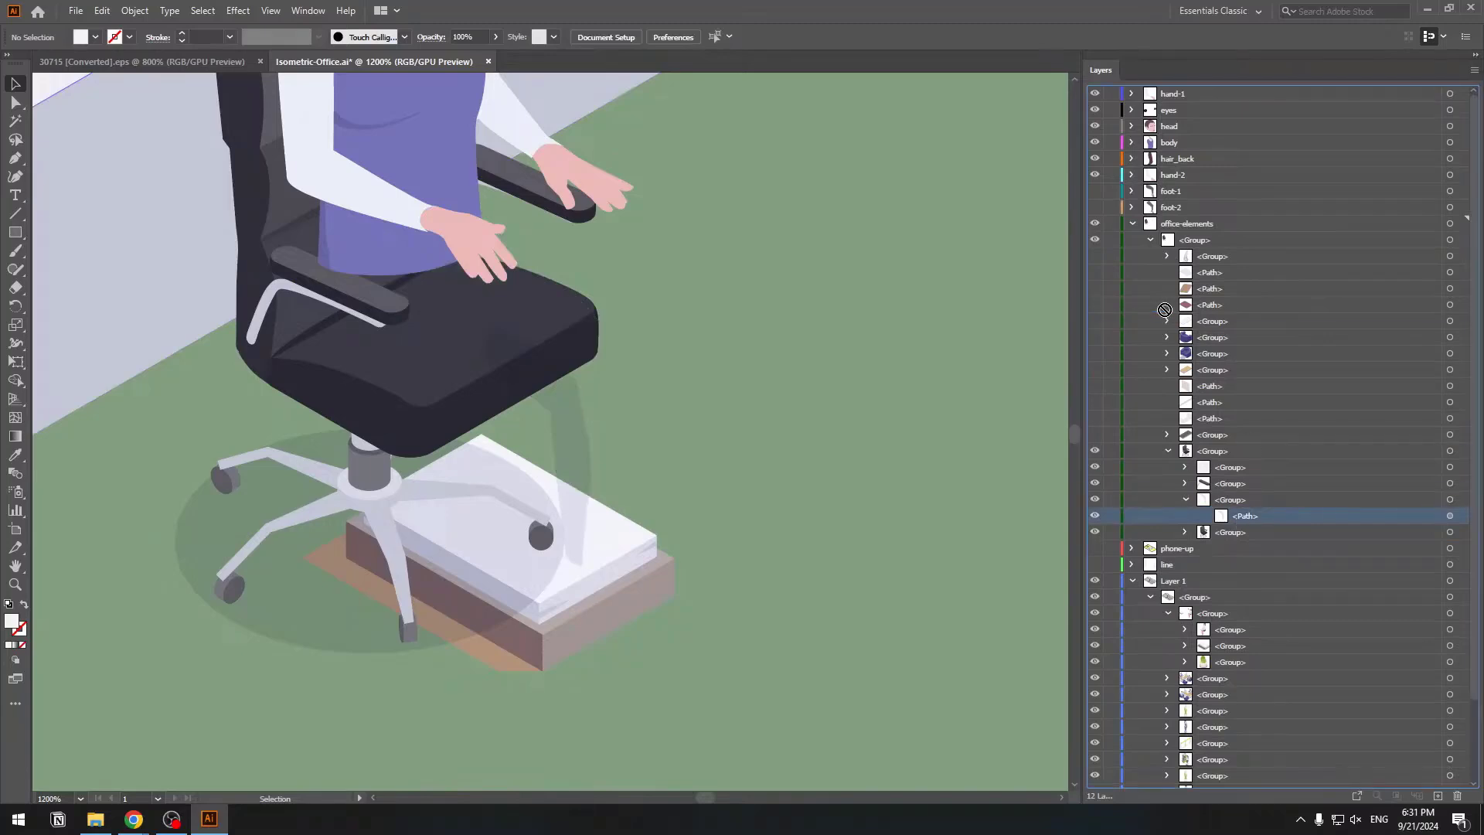
click(1187, 191)
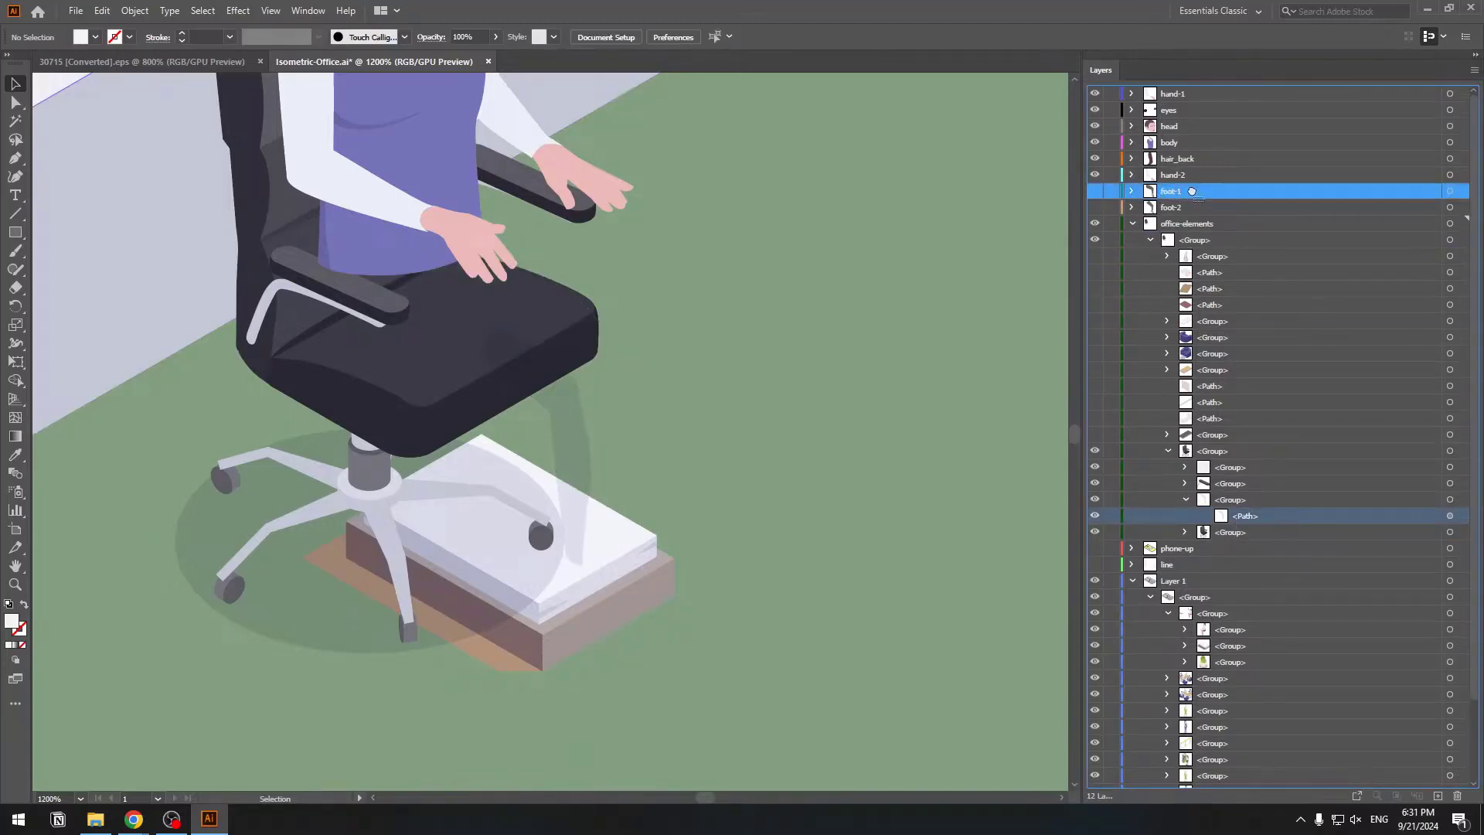
click(1095, 191)
click(1095, 207)
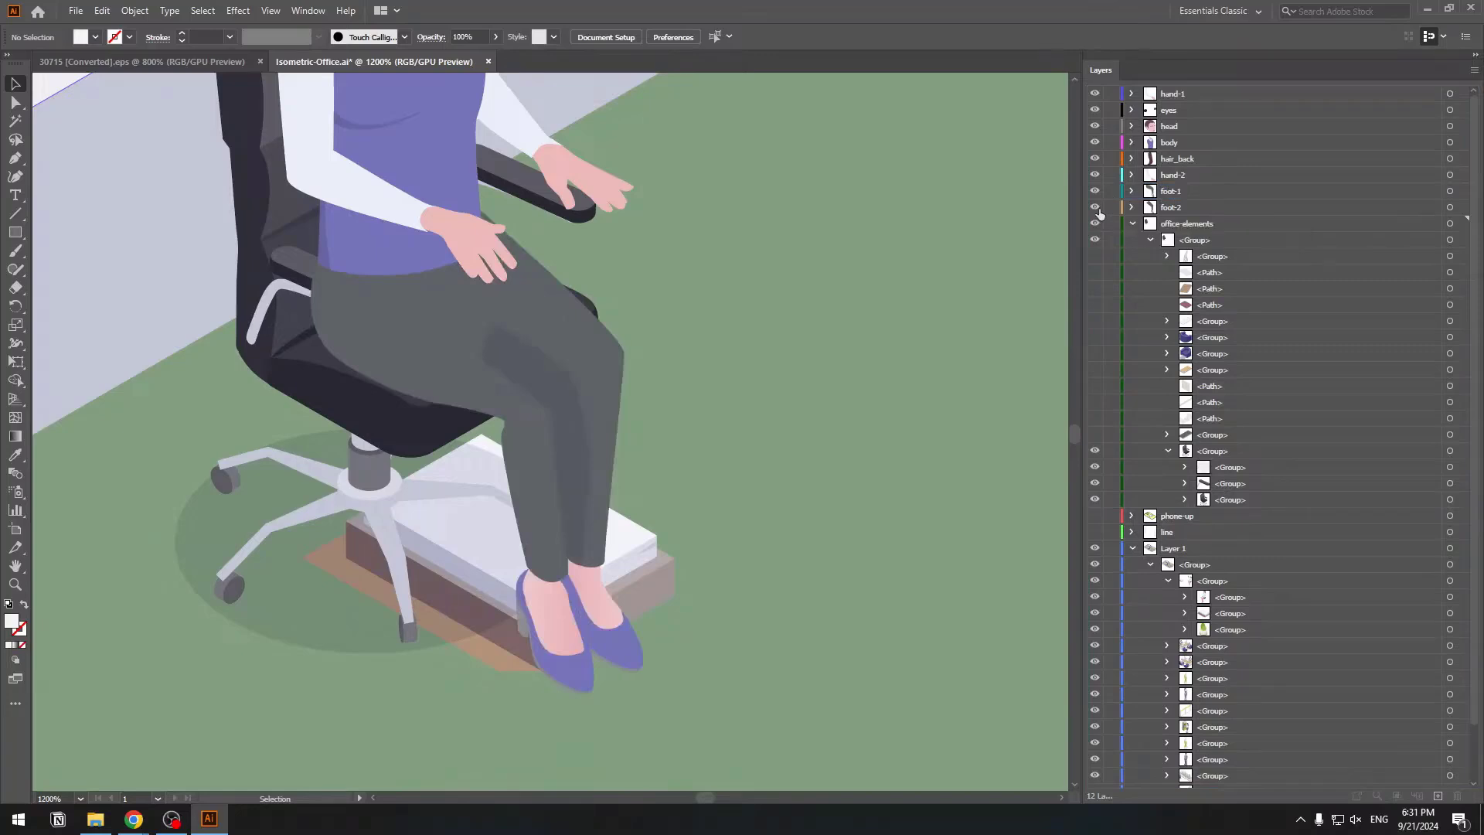
click(1096, 207)
click(1096, 207)
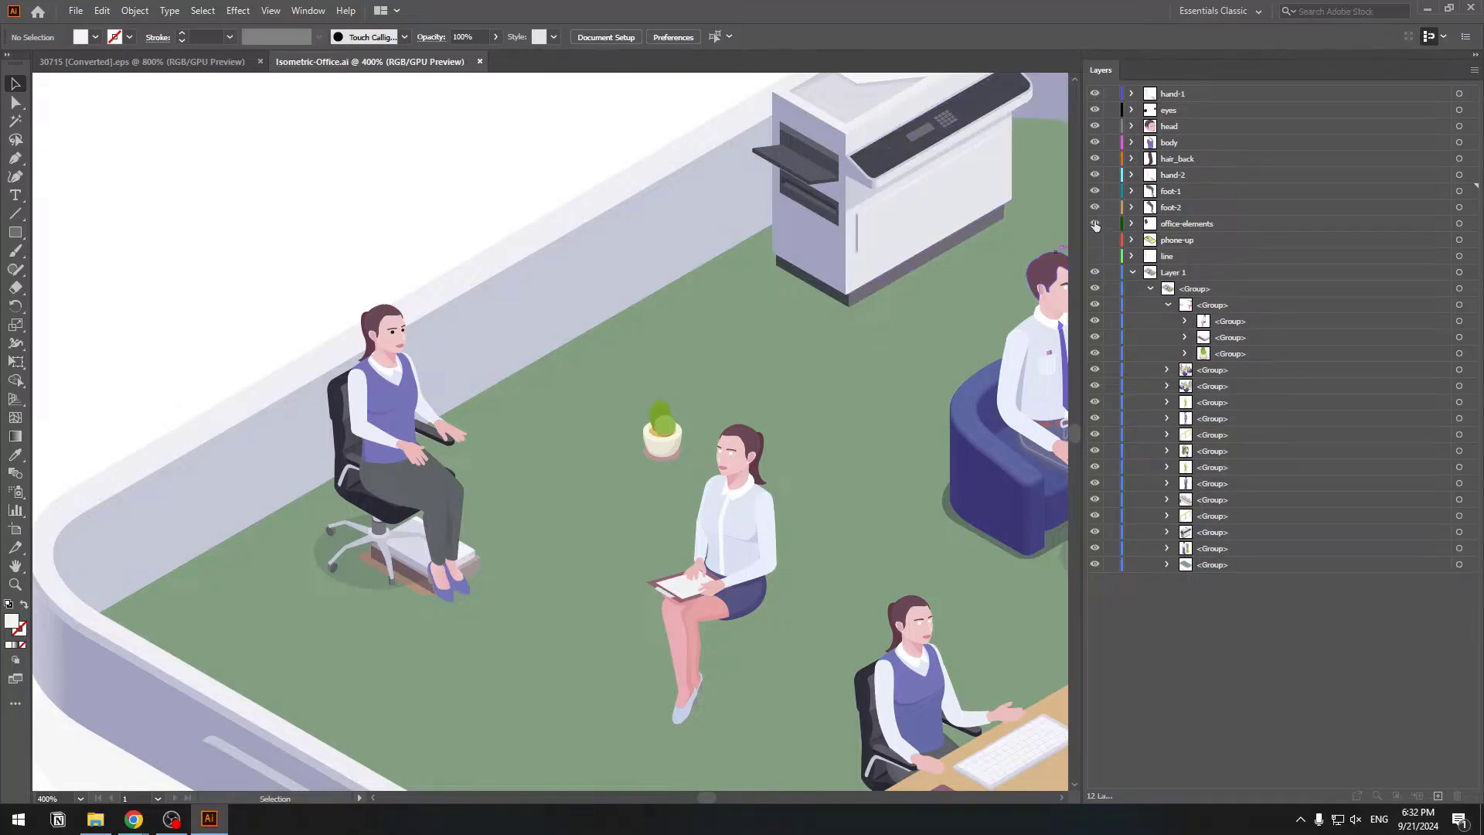
Create a layer named chair above office-elements, move the woman's chair group into it, and hide the chair layer.
double_click(1174, 225)
click(1174, 240)
click(1176, 225)
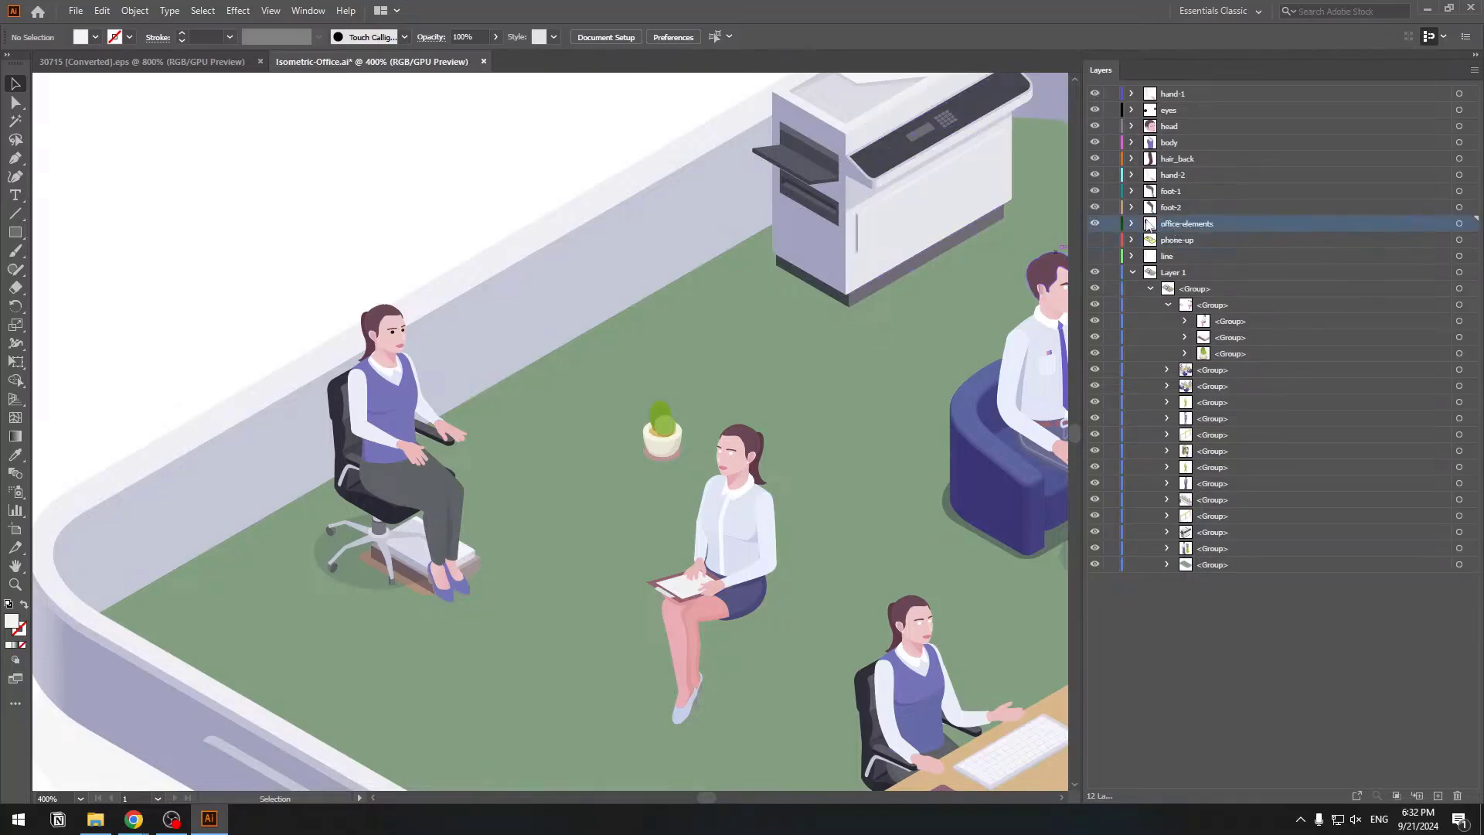
click(1131, 223)
click(1438, 796)
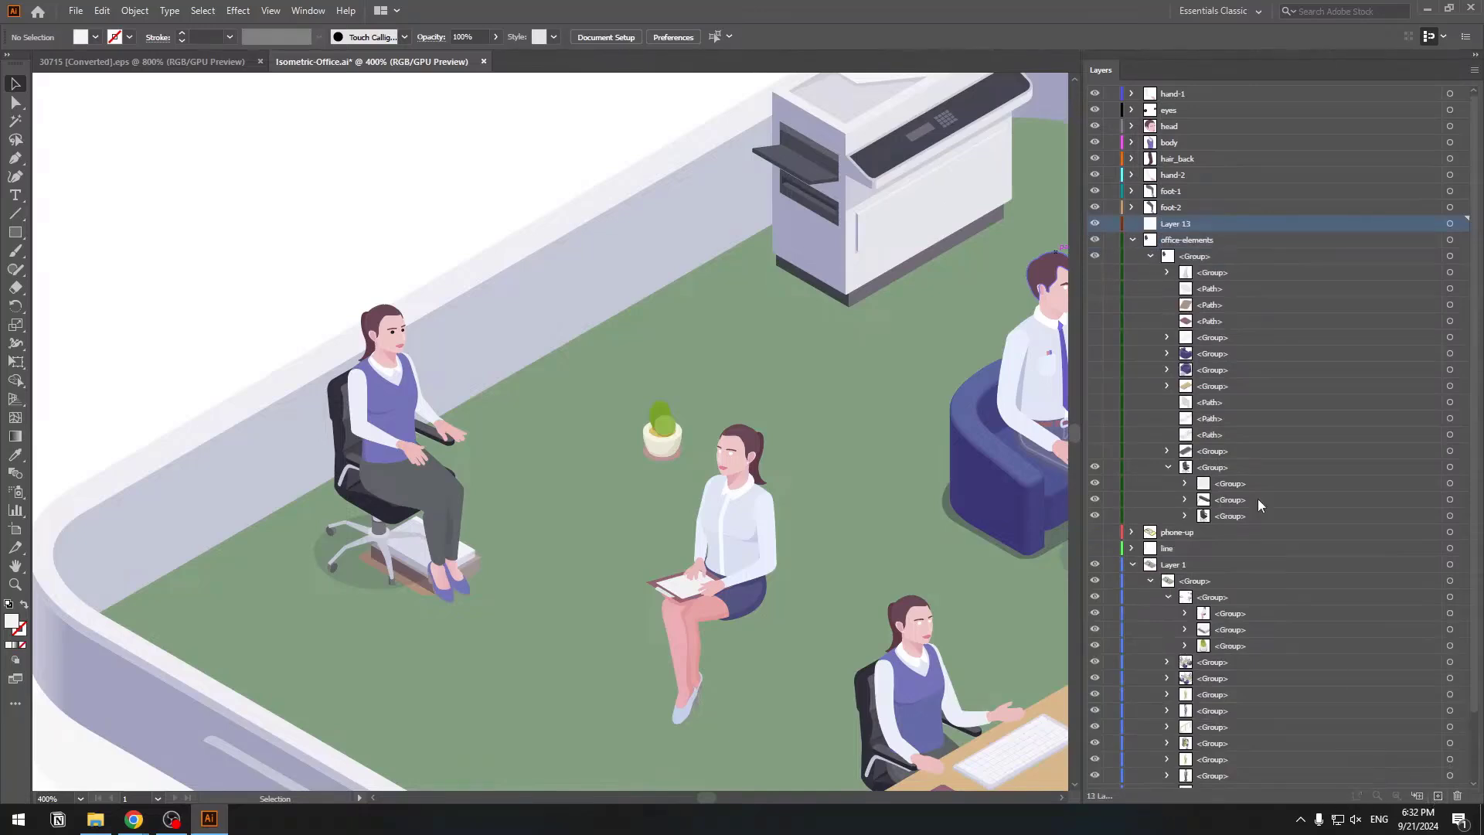
double_click(1182, 229)
text(chair)
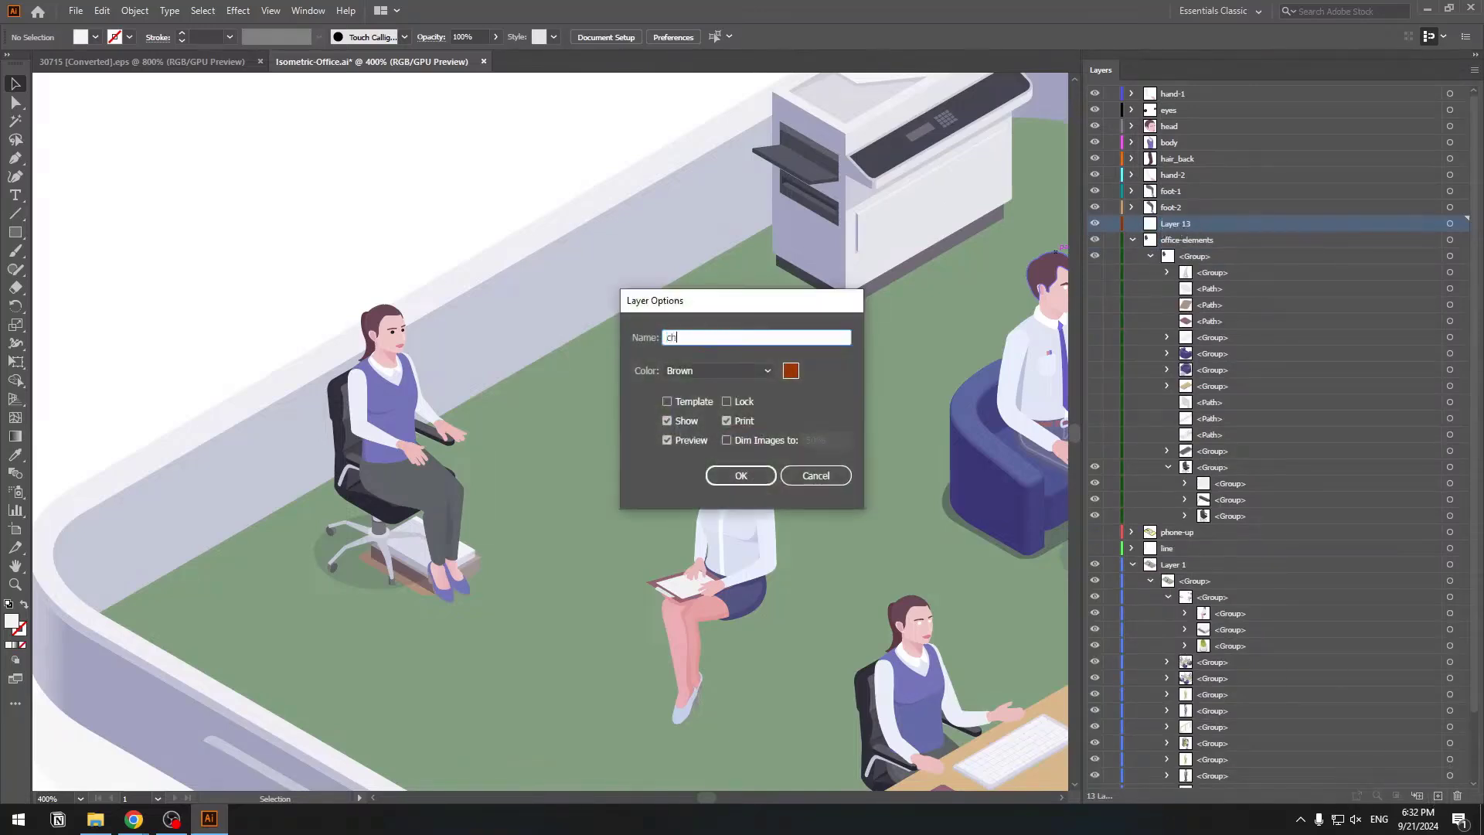
key(Return)
drag(1204, 470, 1174, 226)
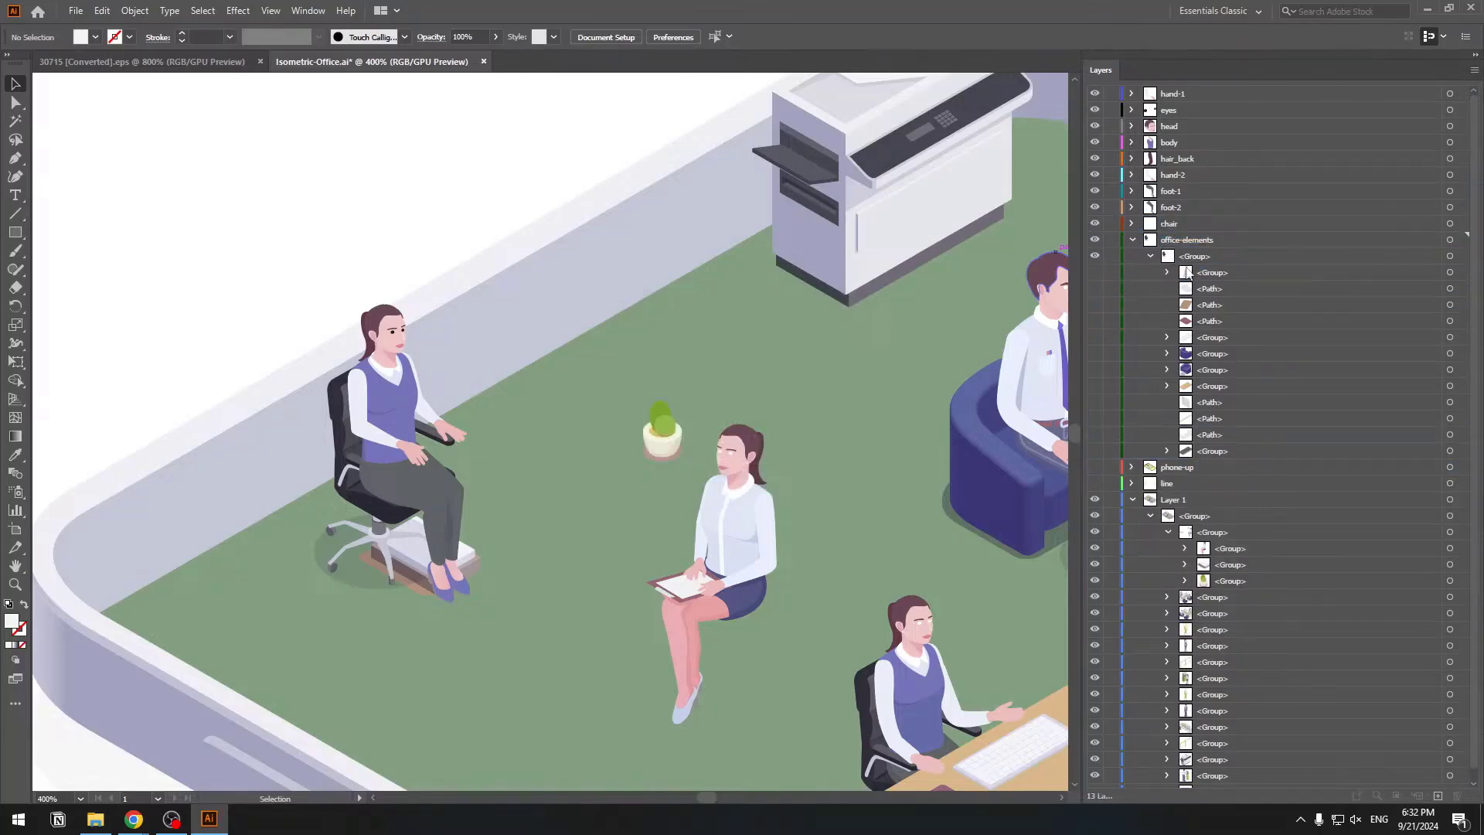
click(1095, 224)
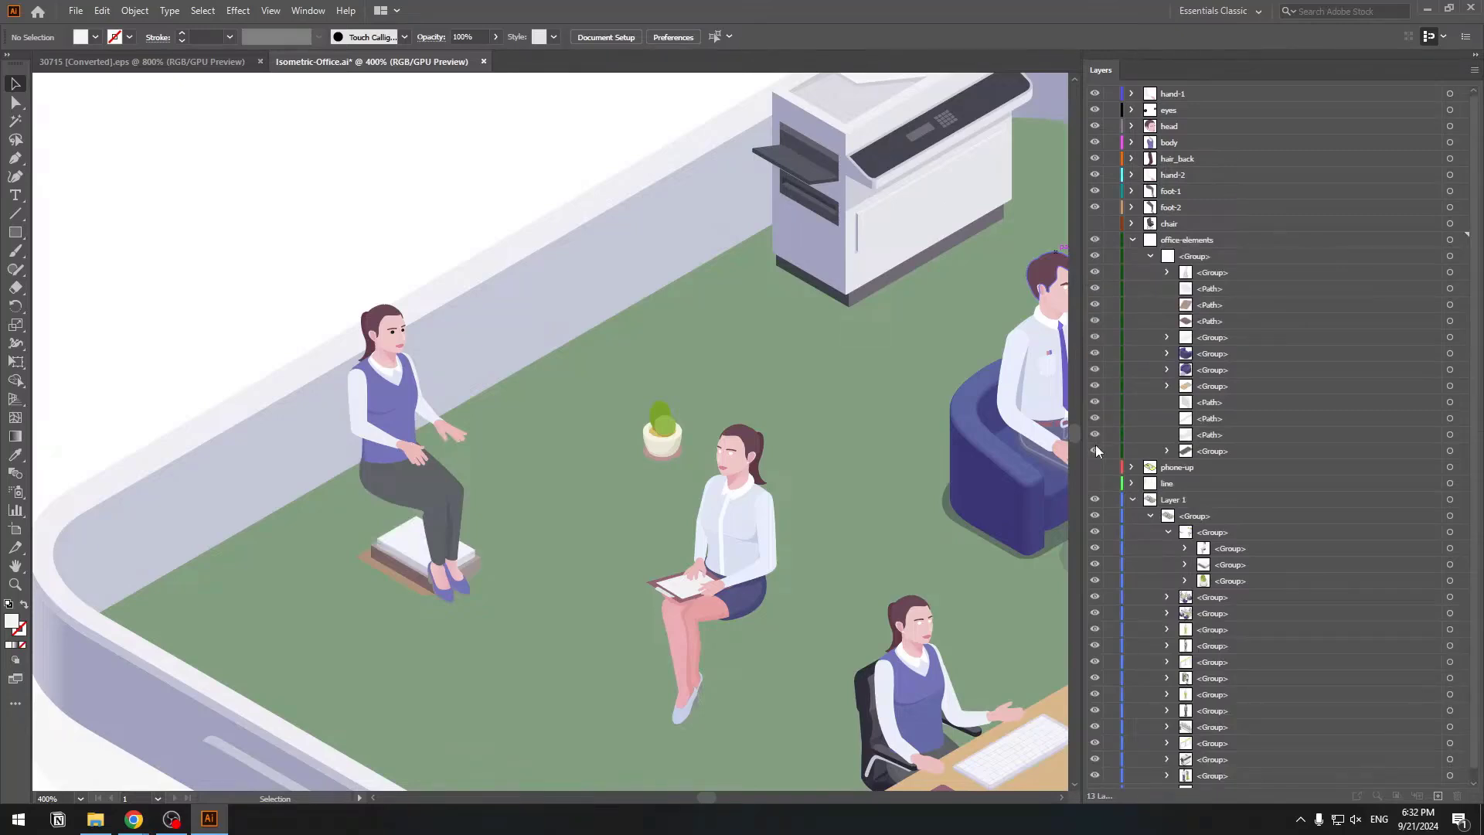
Show all hidden items in the office-elements group, collapse that layer, and show the chair layer again.
click(1095, 451)
click(1133, 240)
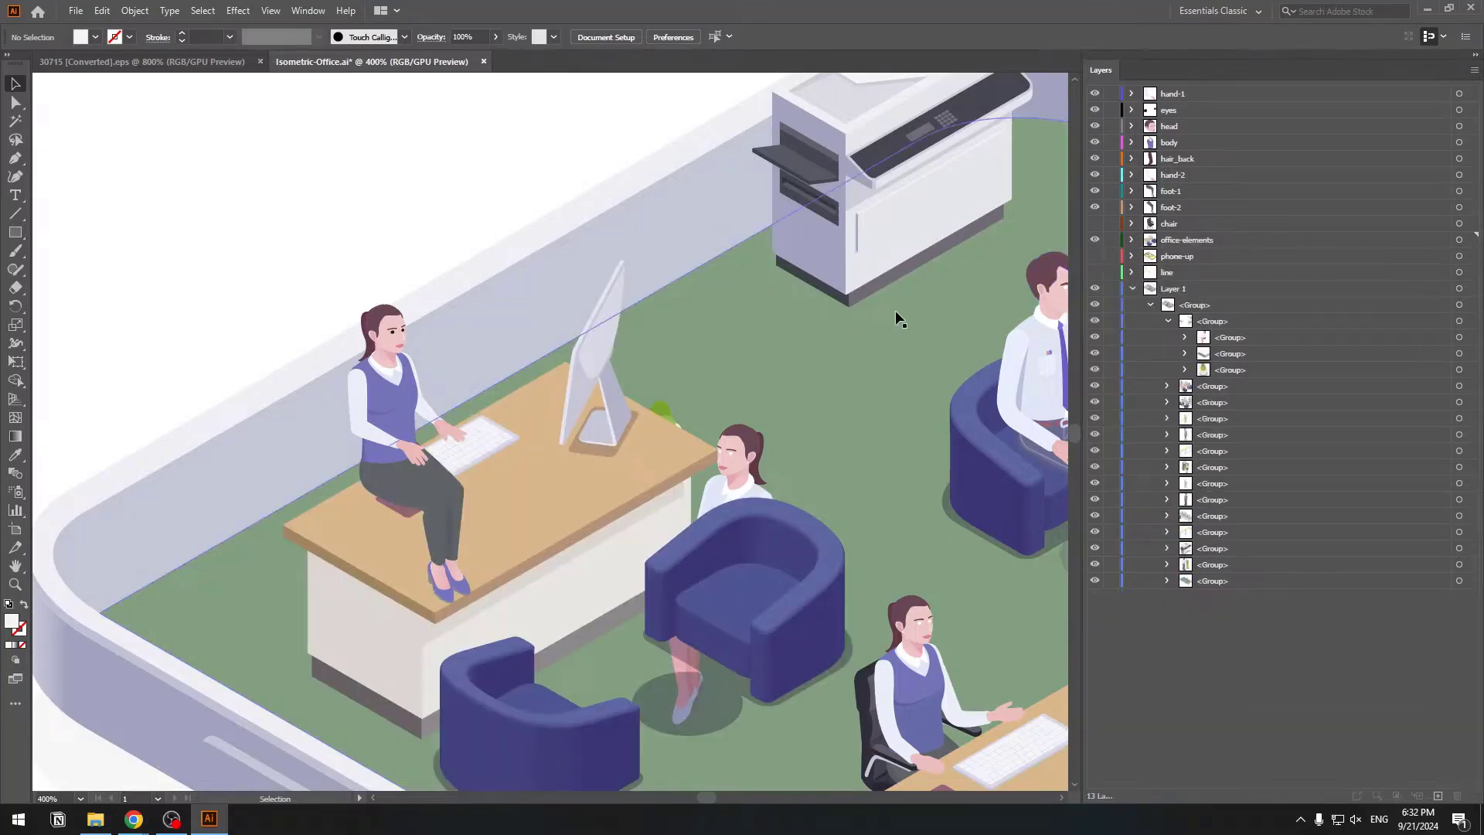
key(ctrl+minus)
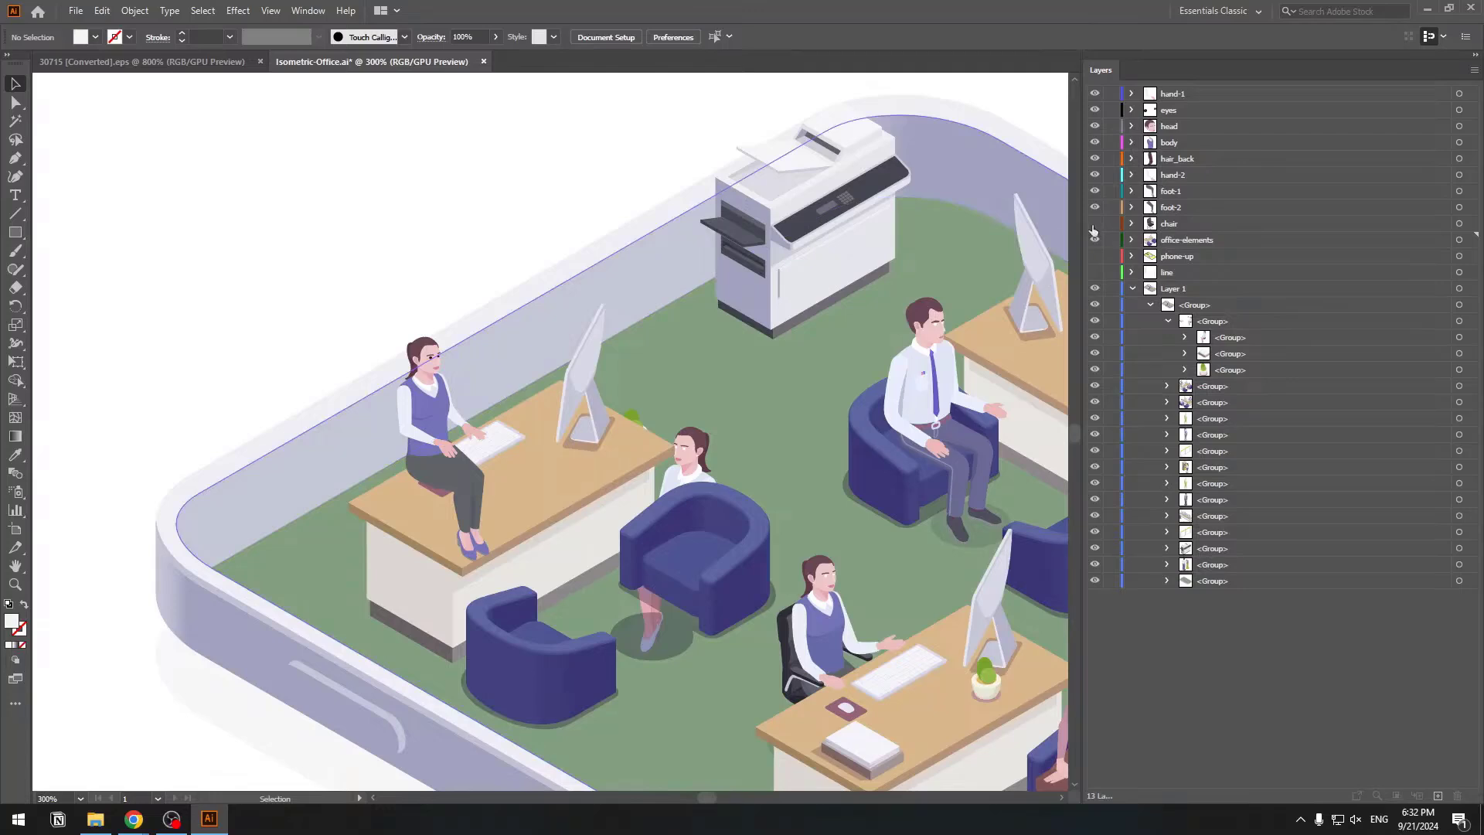
click(1095, 224)
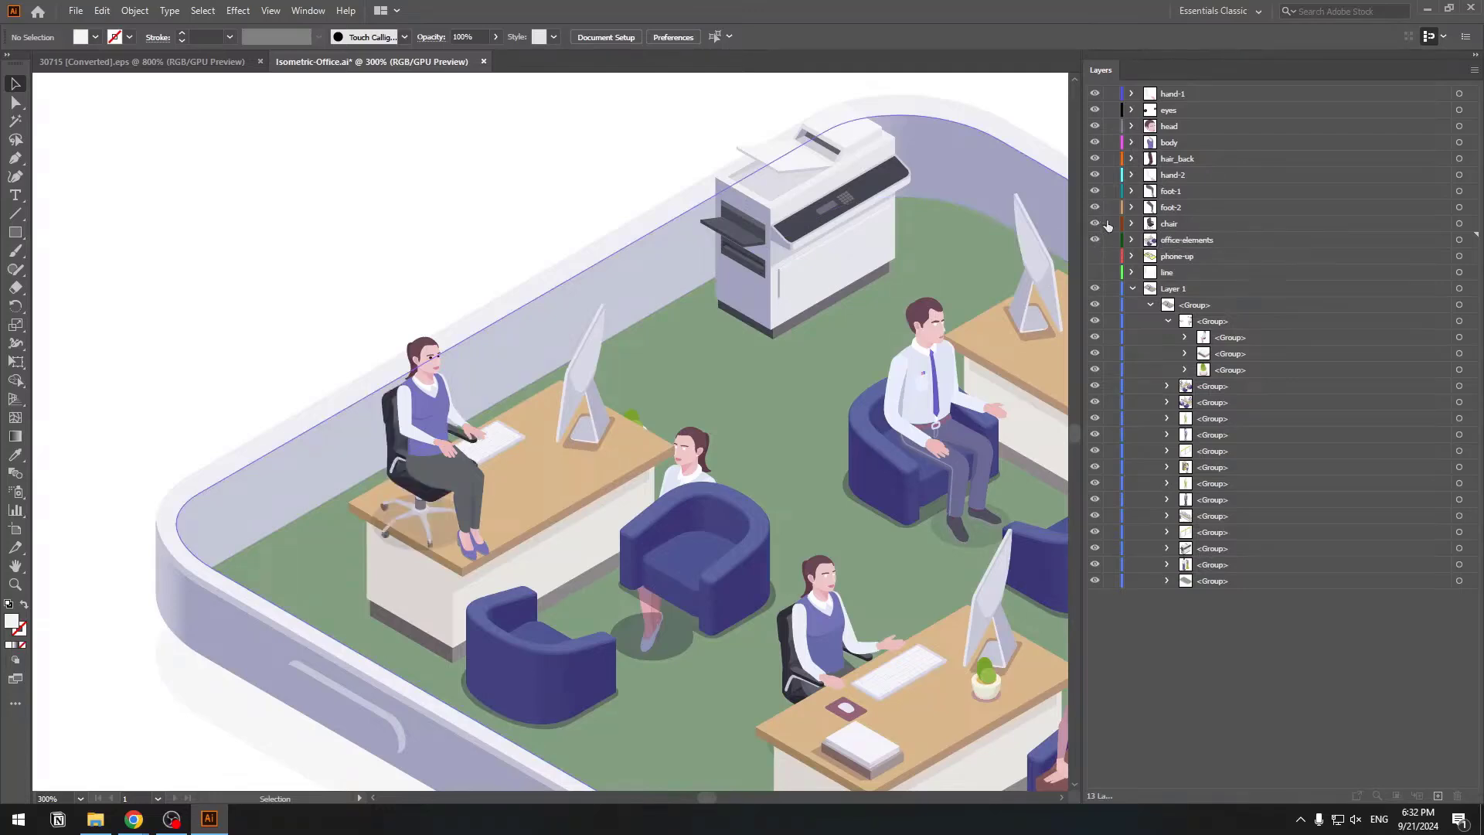
Move the office-elements layer between the head and body layers so the desk overlaps the woman's body and legs.
click(1167, 242)
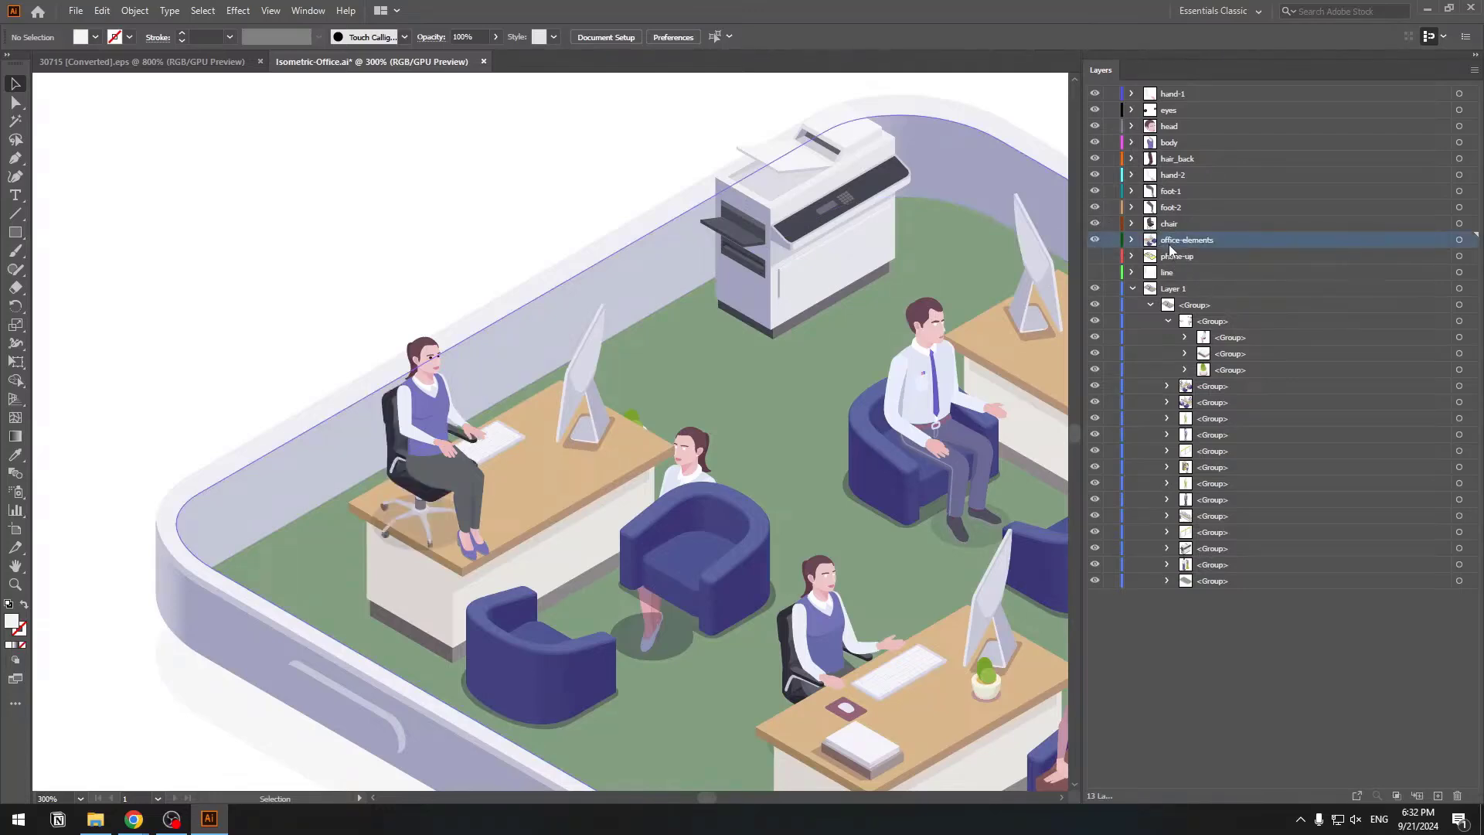
drag(1169, 245, 1176, 140)
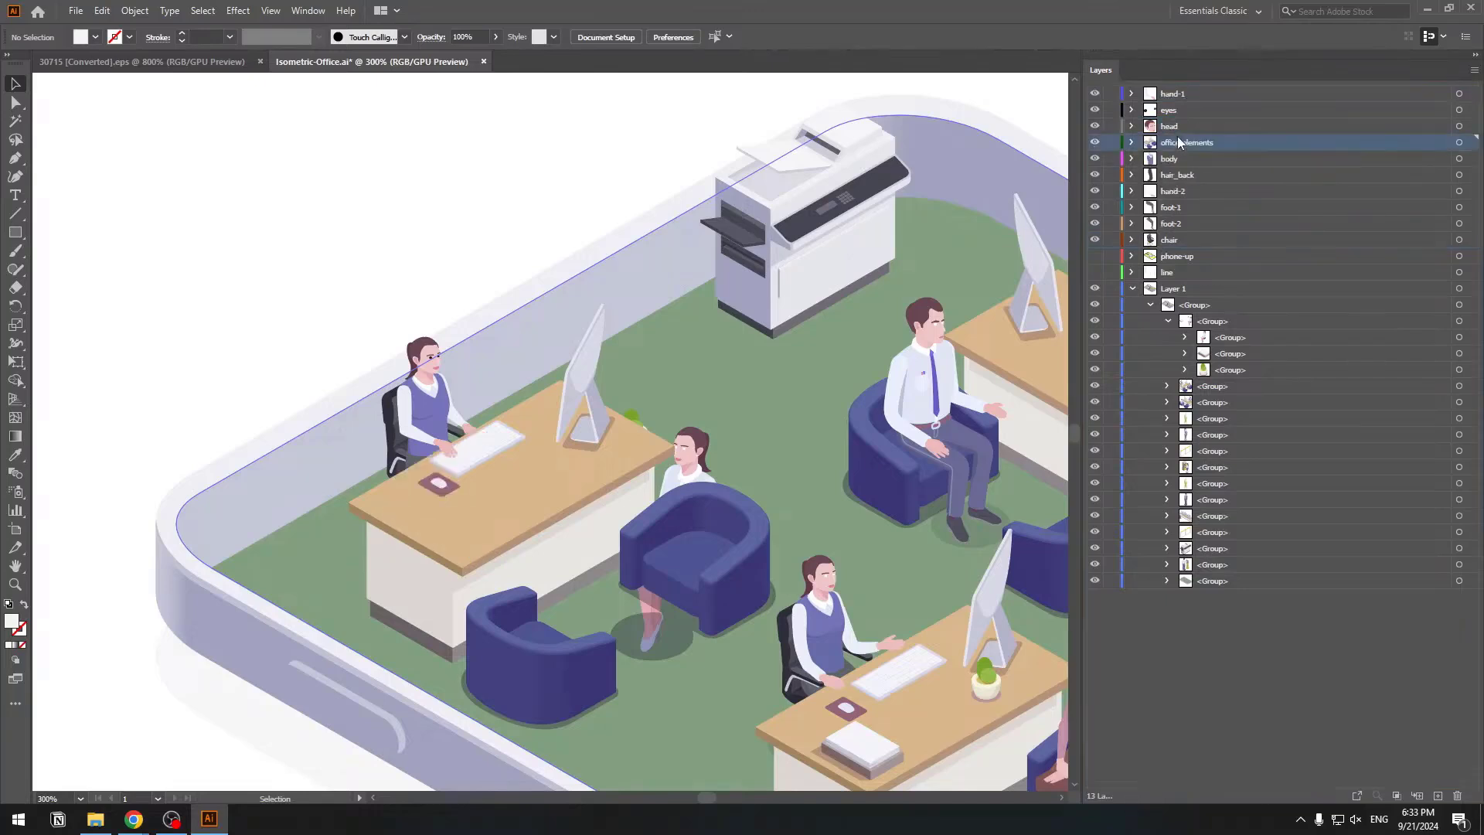
key(ctrl+plus)
key(ctrl+plus)
key(ctrl+plus)
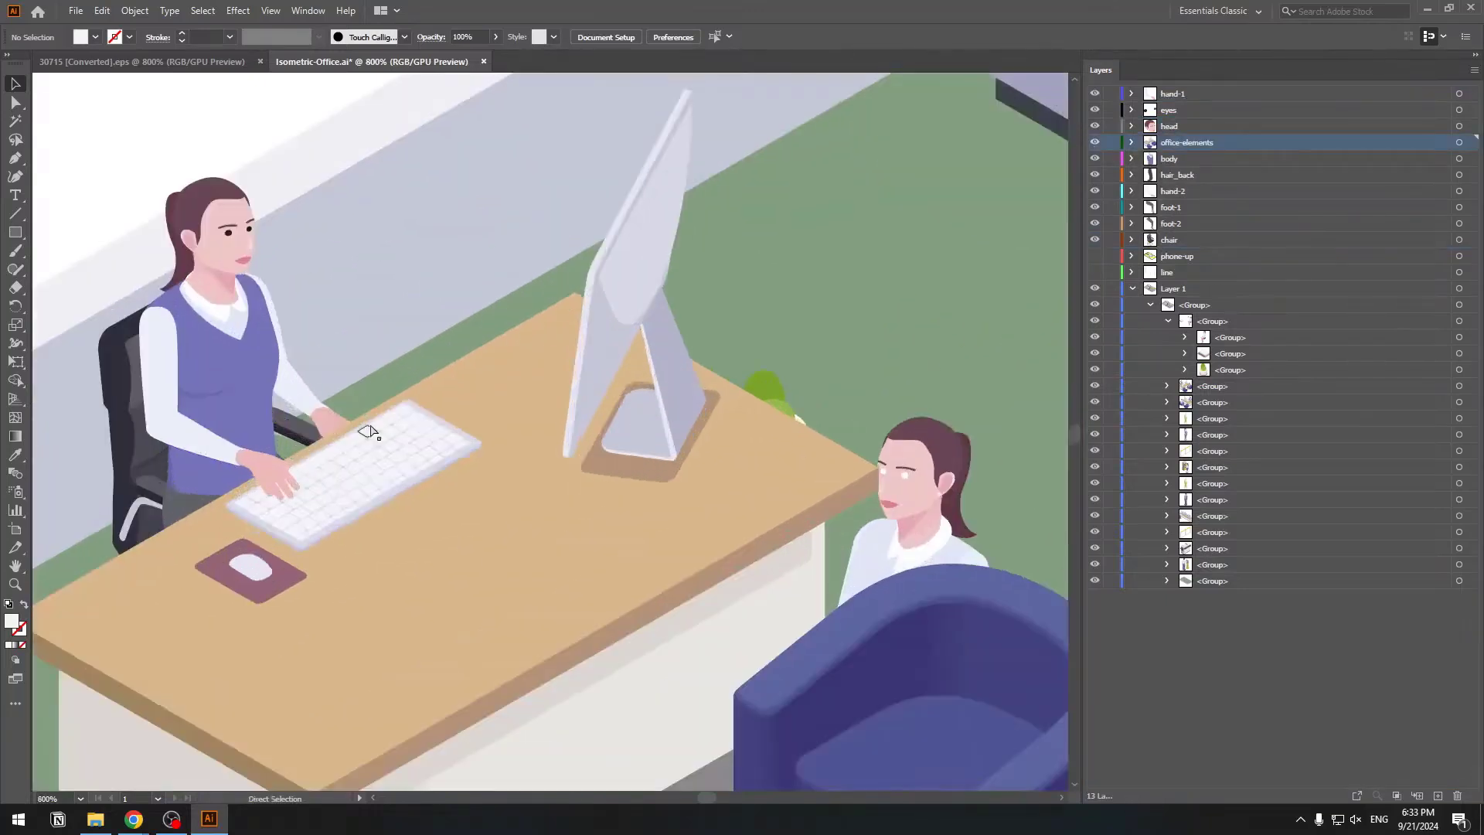
Reorder the layers so body and hand-2 sit directly above office-elements, and save the document.
drag(309, 479, 457, 489)
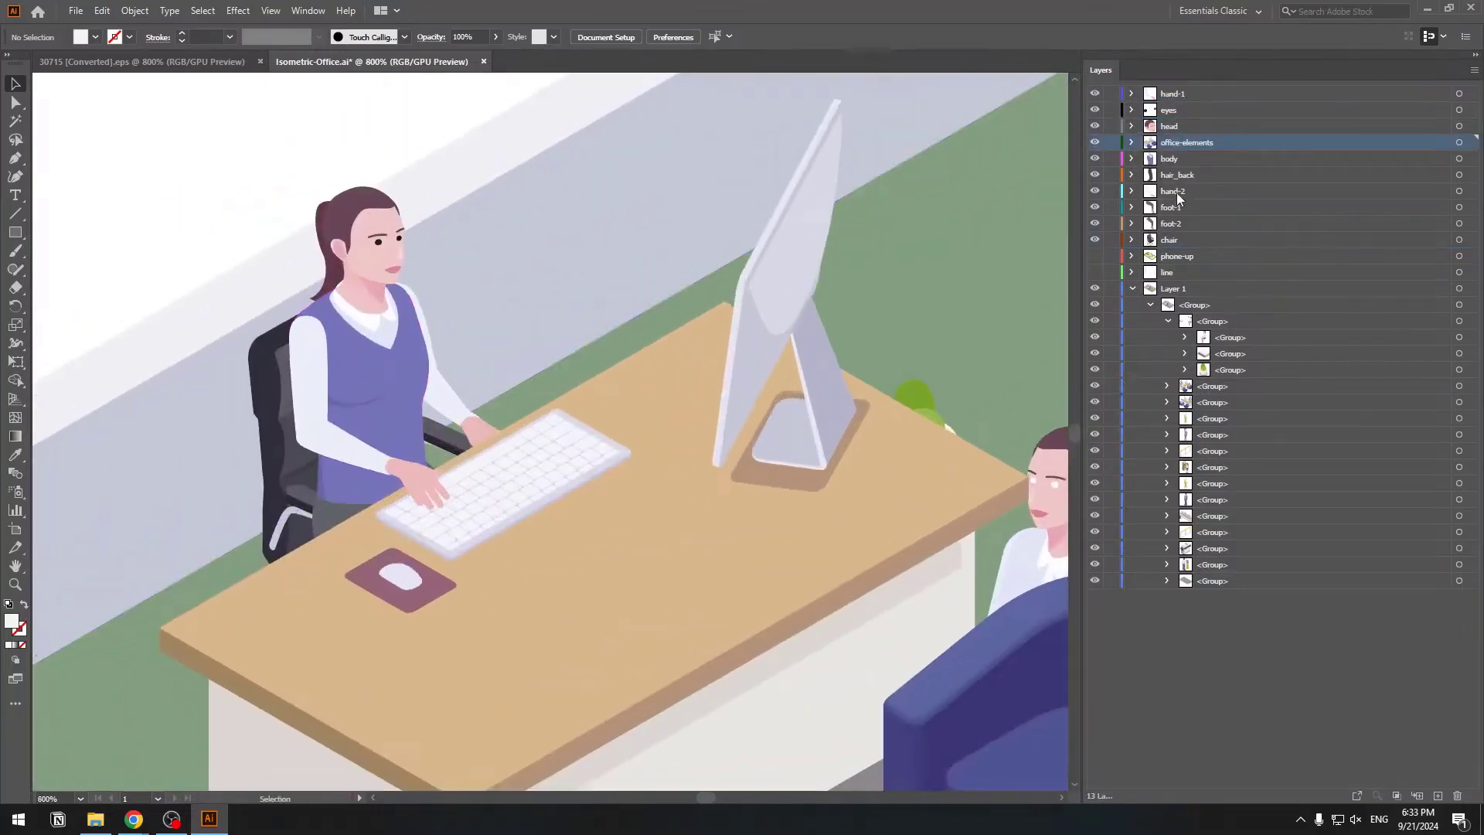
mouse_move(1176, 192)
mouse_down()
mouse_move(1194, 156)
mouse_move(1182, 134)
mouse_move(1169, 167)
mouse_up()
key(ctrl+z)
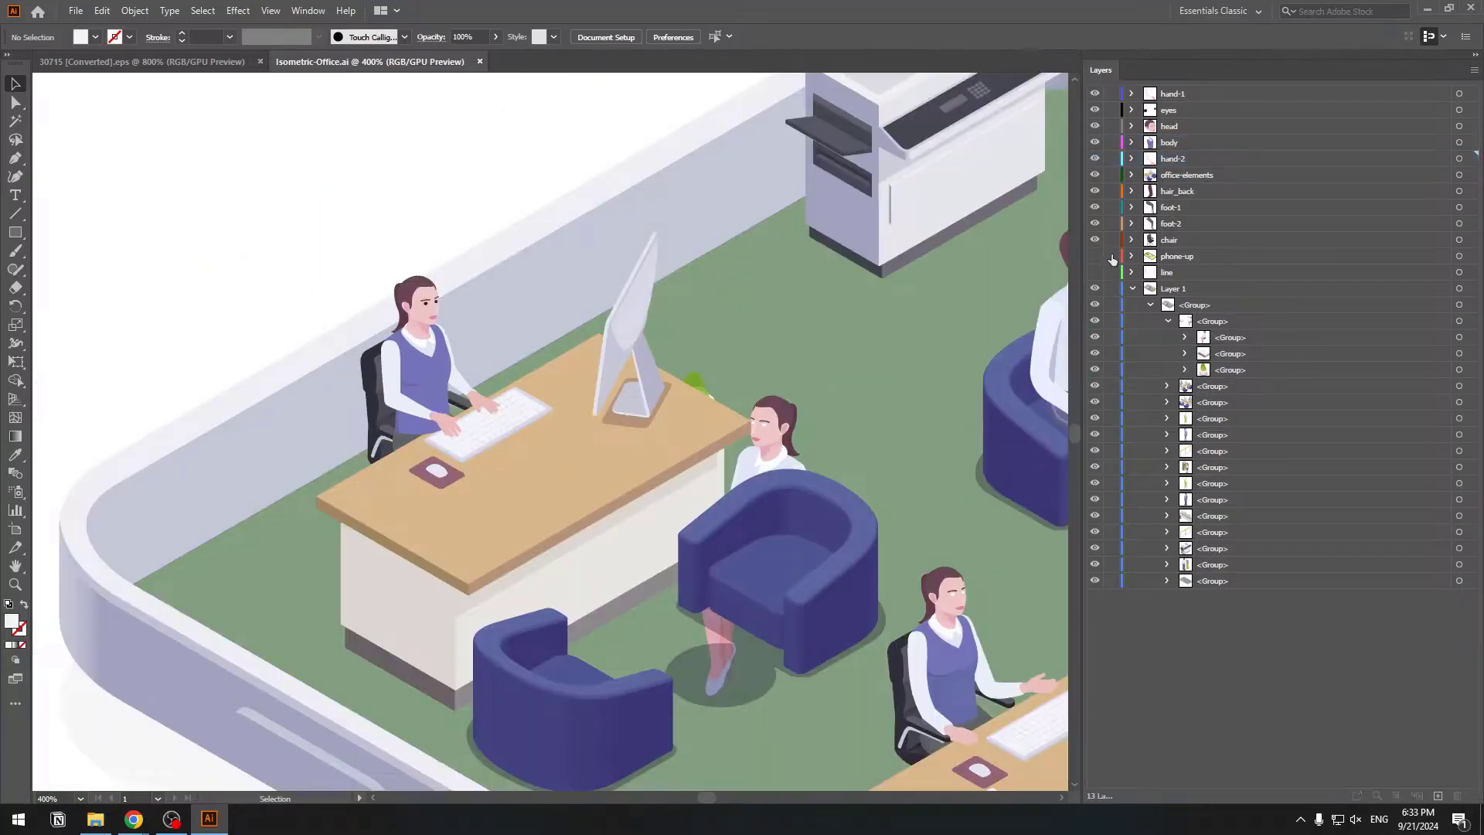
Hide all the finished desk woman's layers from hand-1 down to chair, and collapse Layer 1.
drag(1096, 243, 1092, 88)
click(1133, 290)
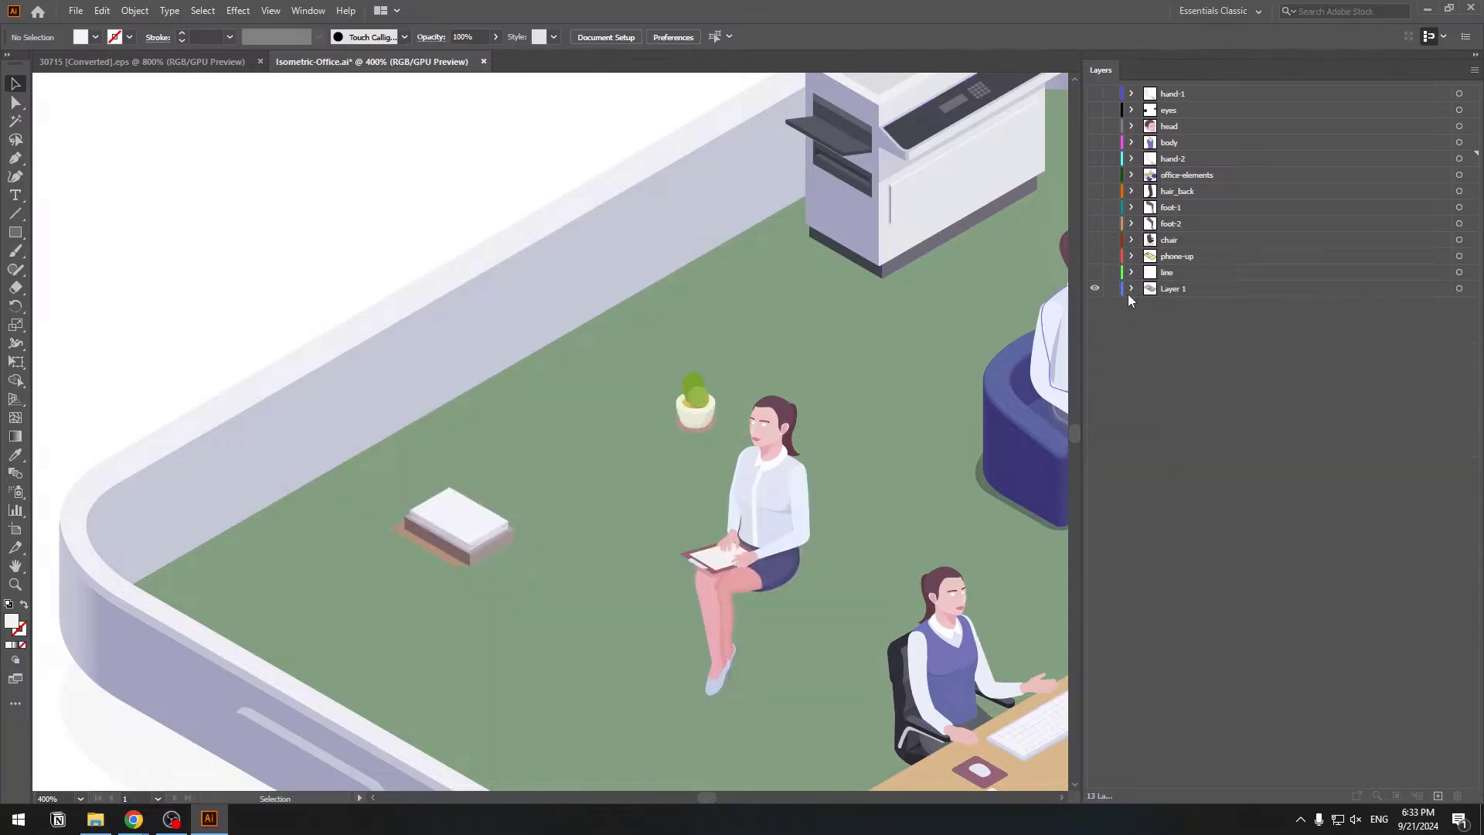
drag(943, 475, 884, 396)
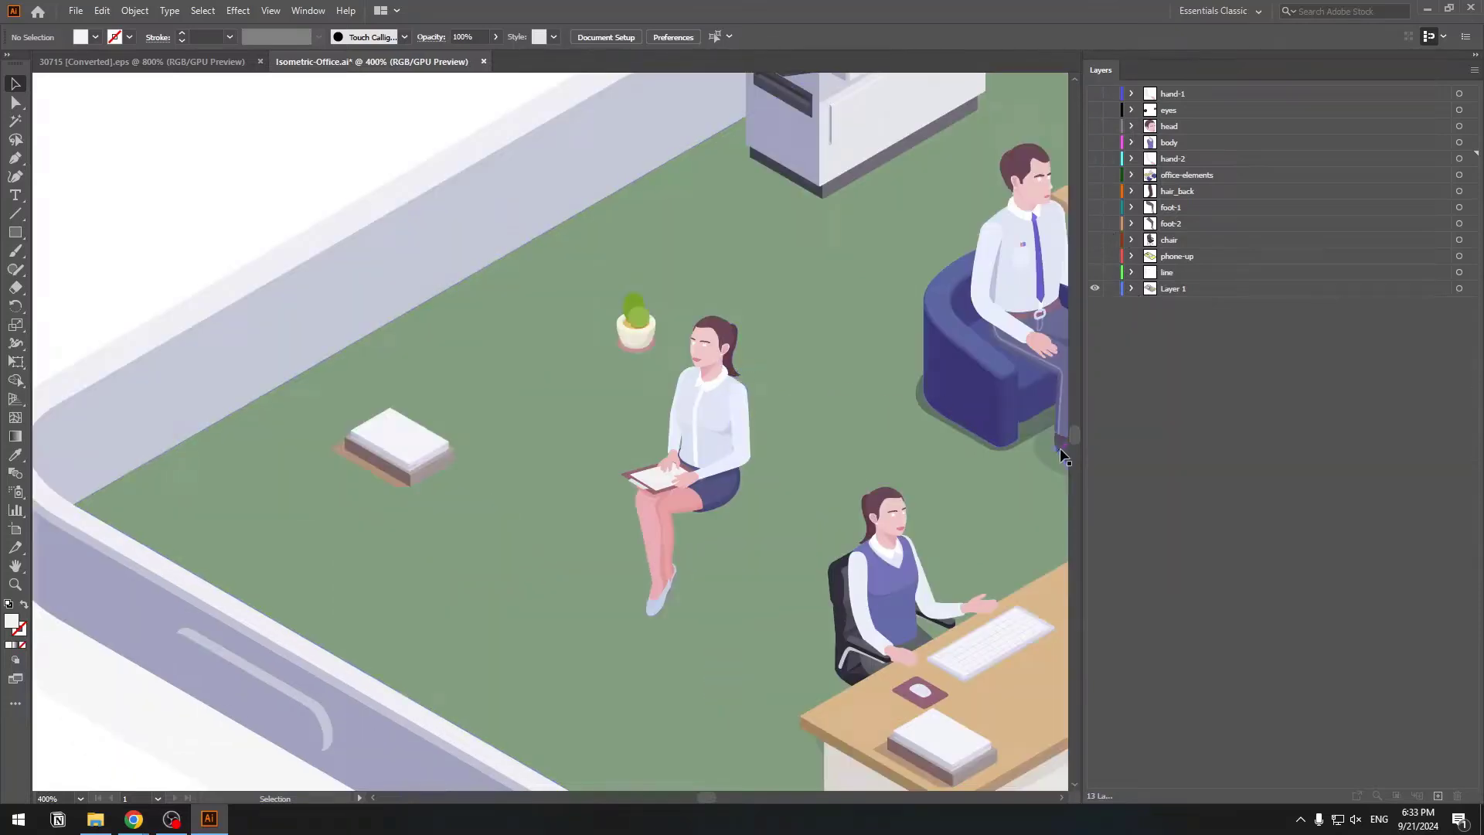
Add nine new empty layers above Layer 1 for the seated woman with the clipboard.
click(1206, 288)
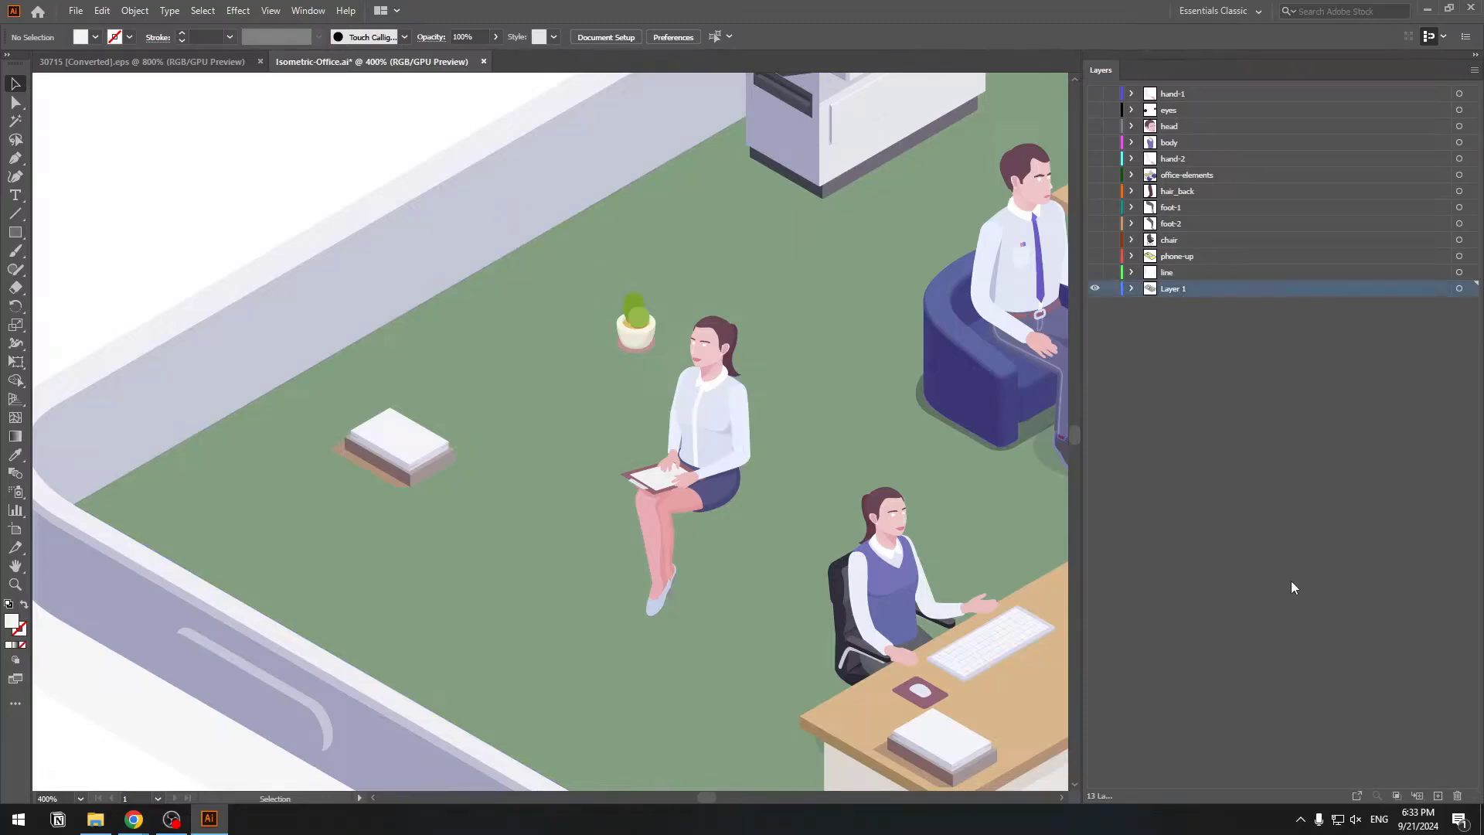
triple_click(1439, 796)
triple_click(1439, 796)
triple_click(1439, 797)
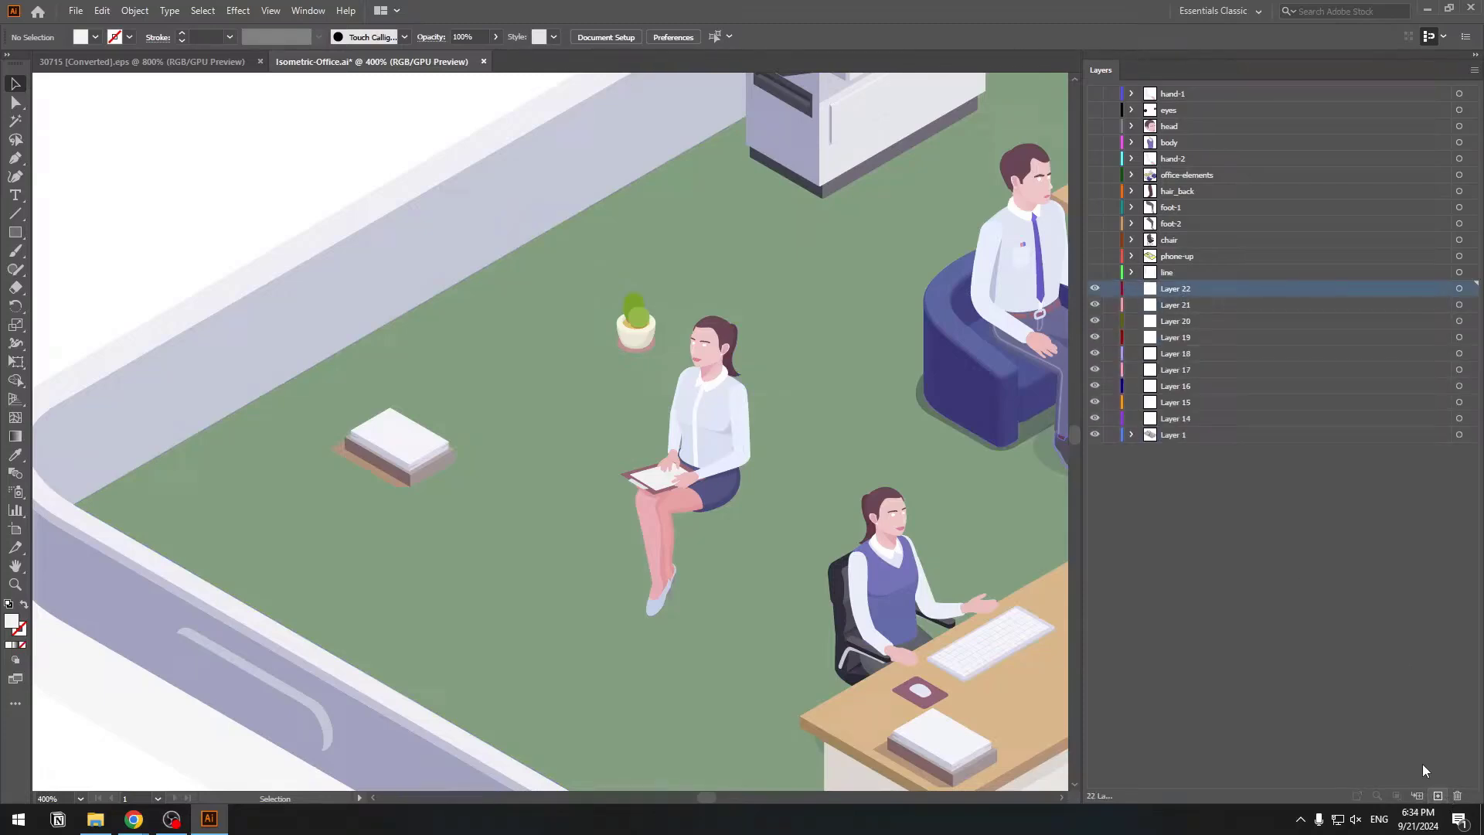
Move the near arm of the seated woman with the clipboard, including sleeve and hand, from Layer 1 to Layer 22.
scroll(793, 453, up, 4)
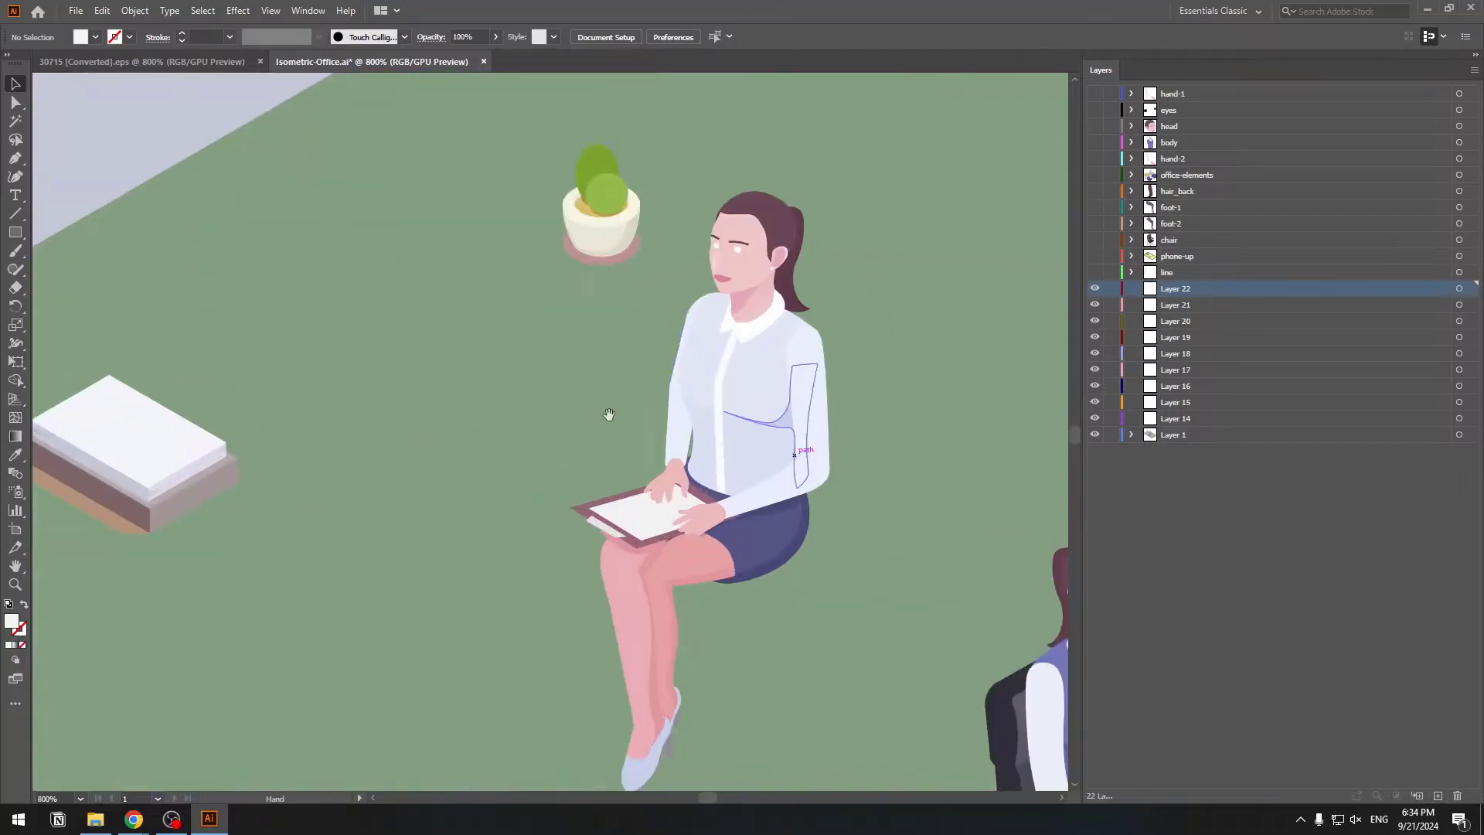
scroll(712, 464, right, 4)
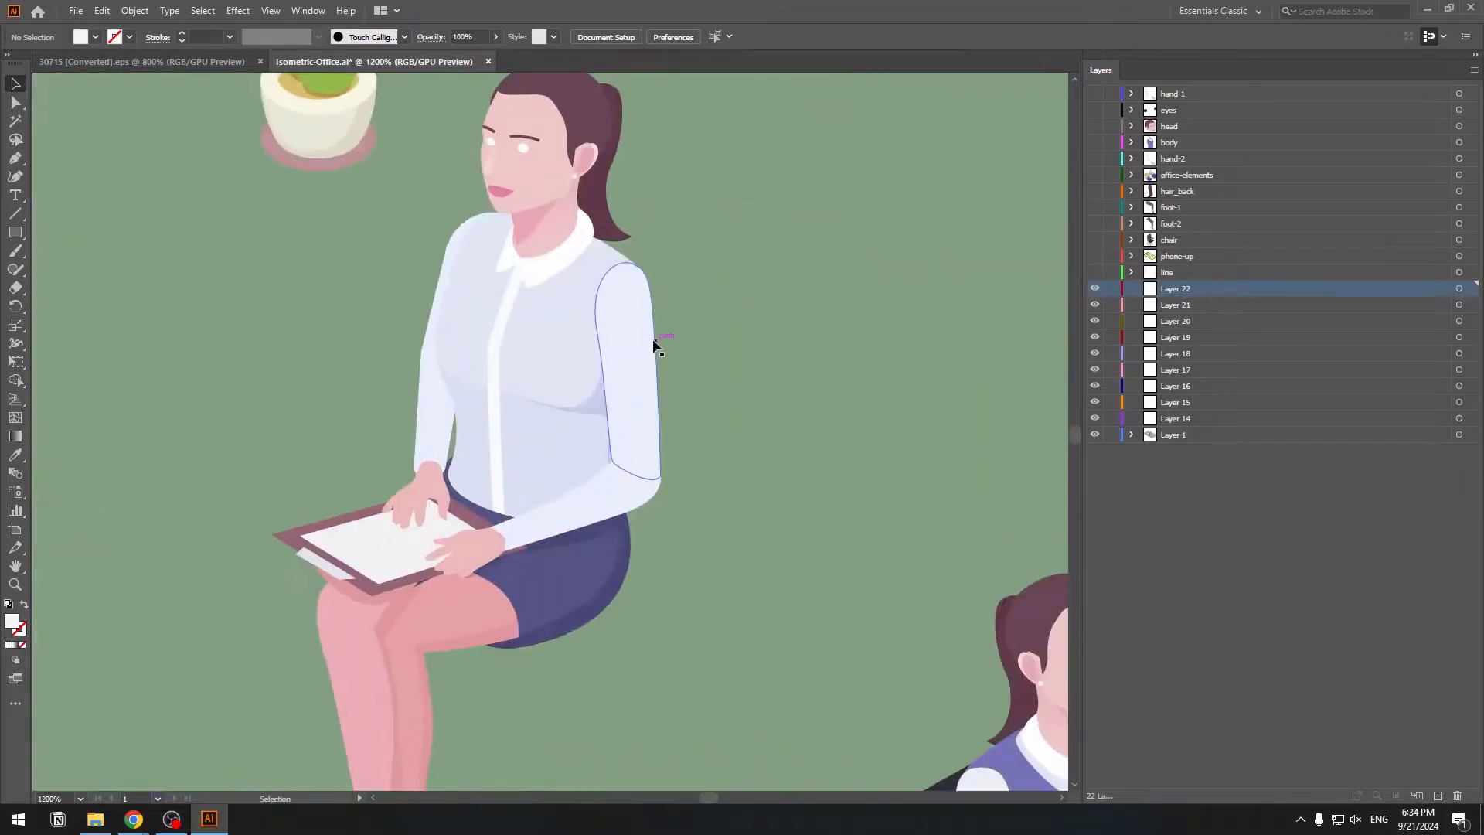
click(631, 338)
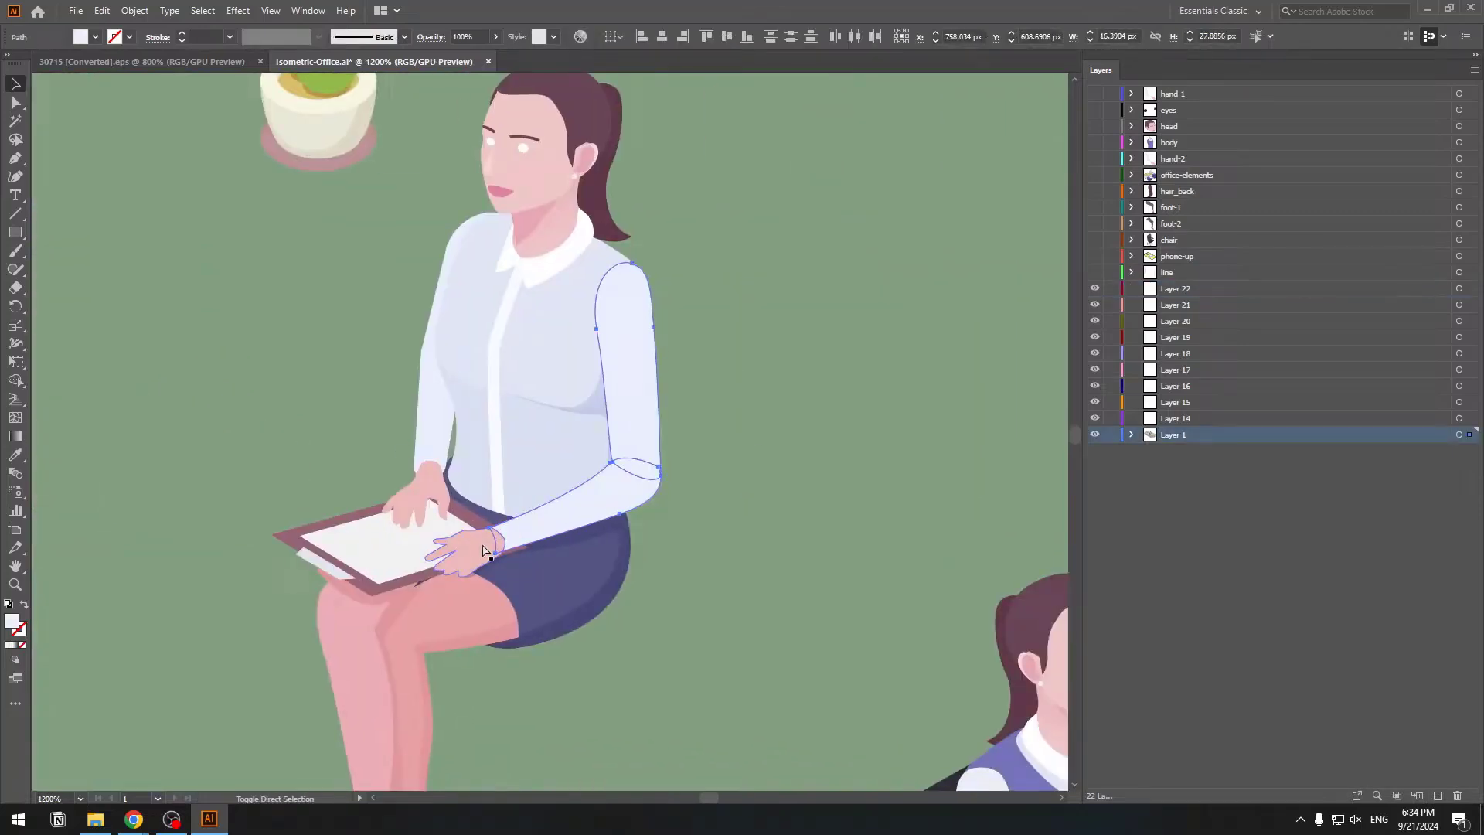
key(Delete)
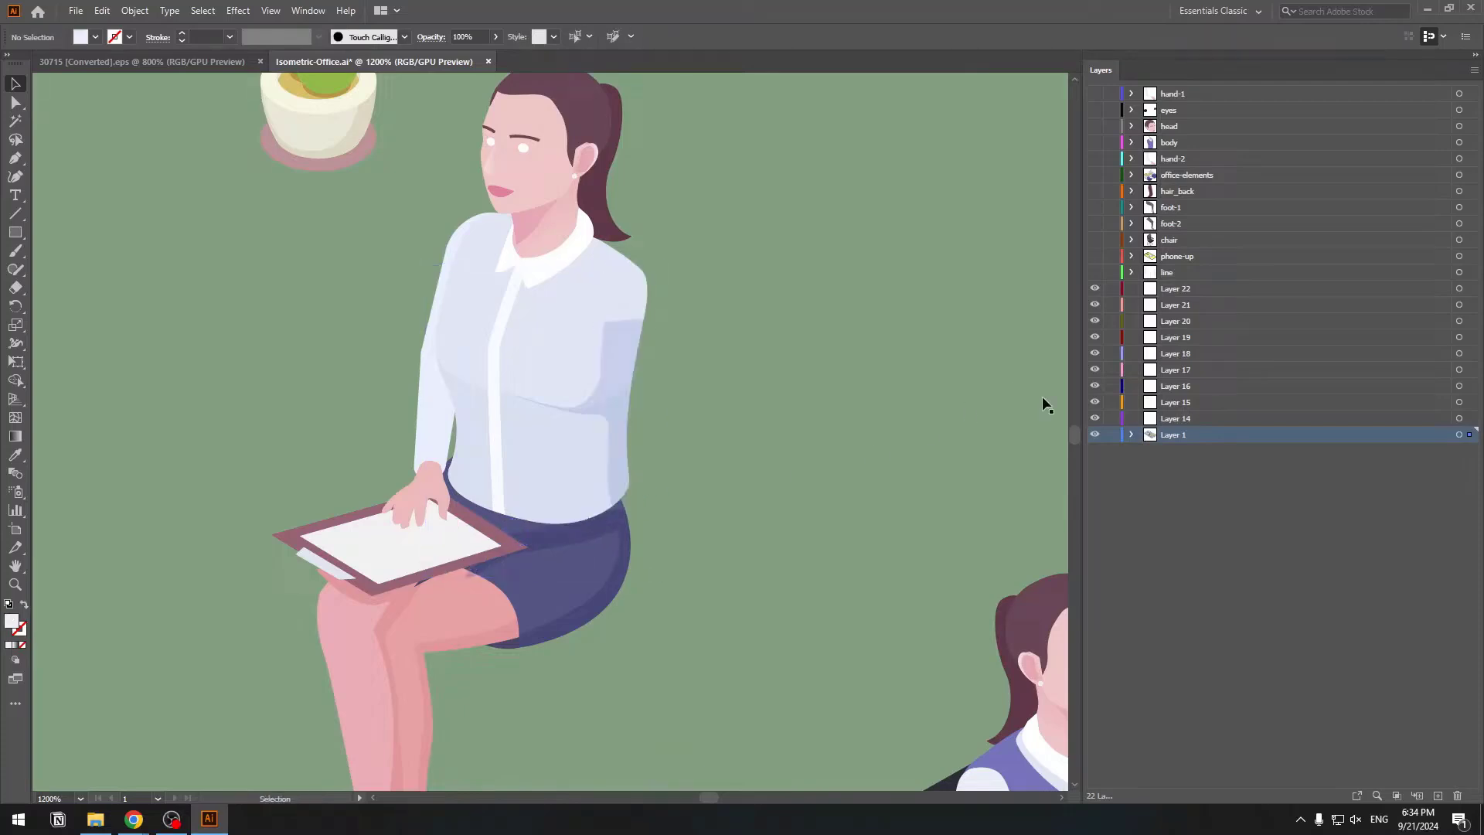
click(1178, 290)
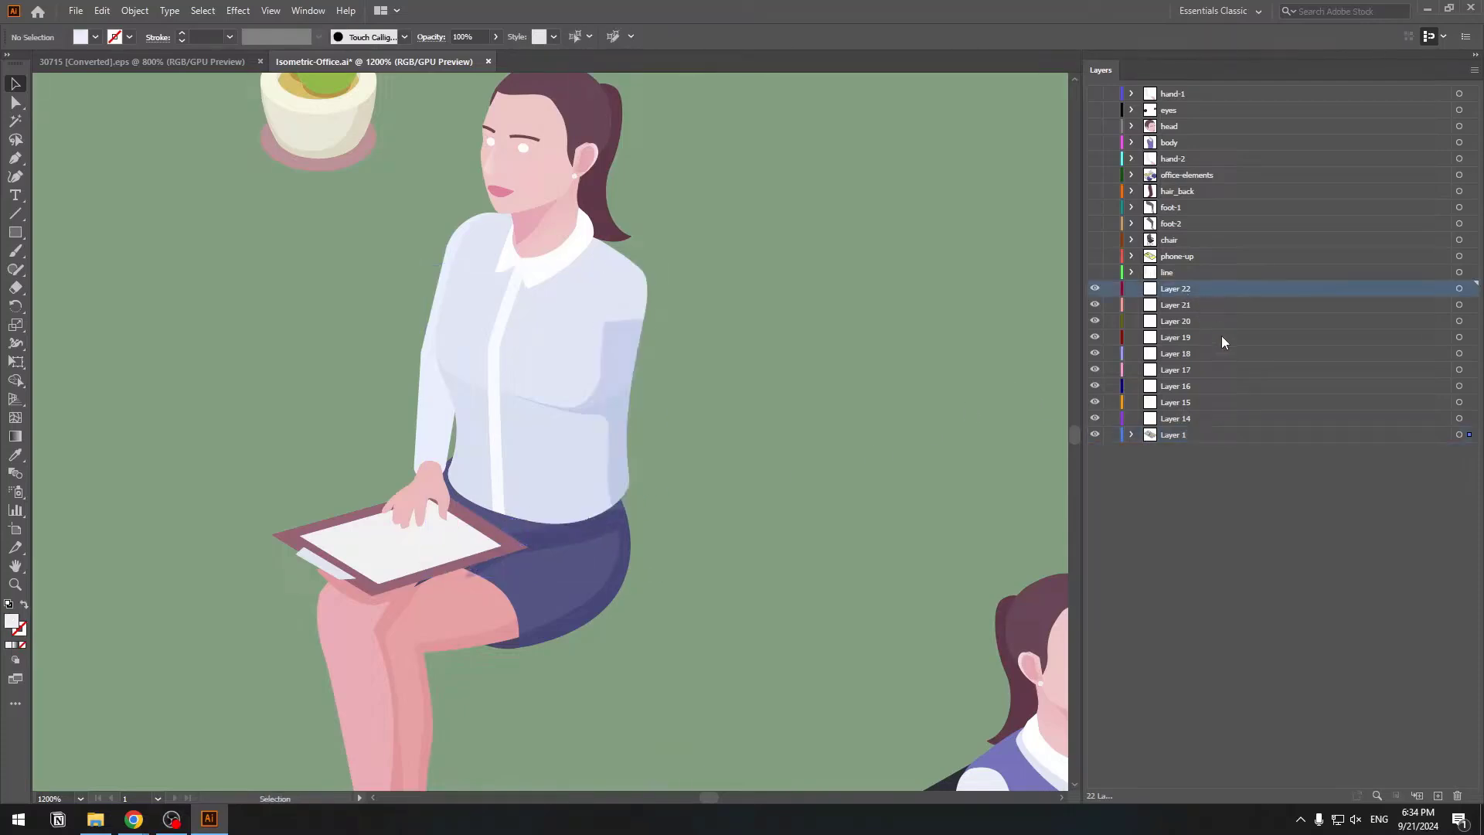
key(ctrl+f)
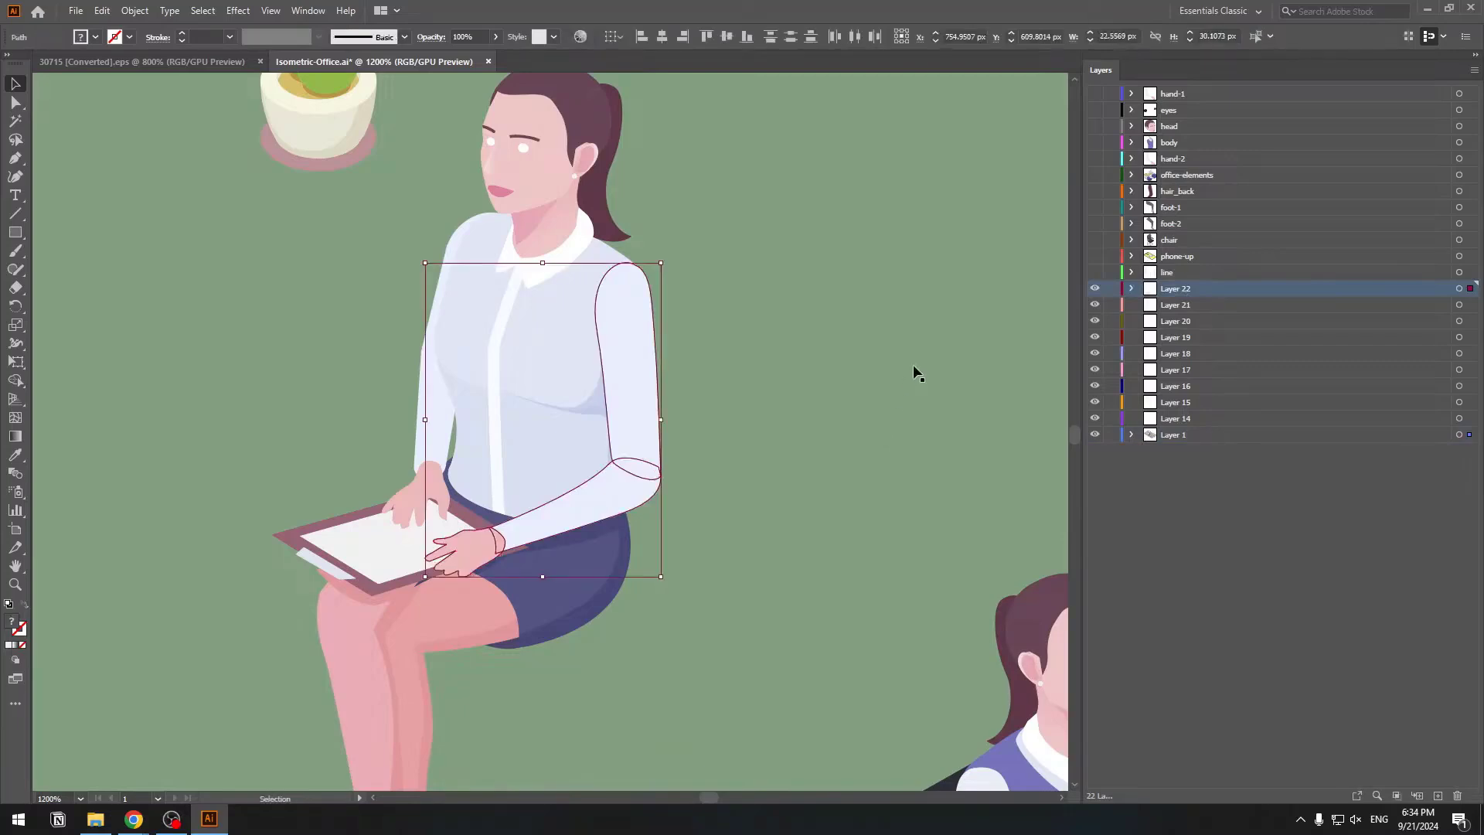
click(913, 365)
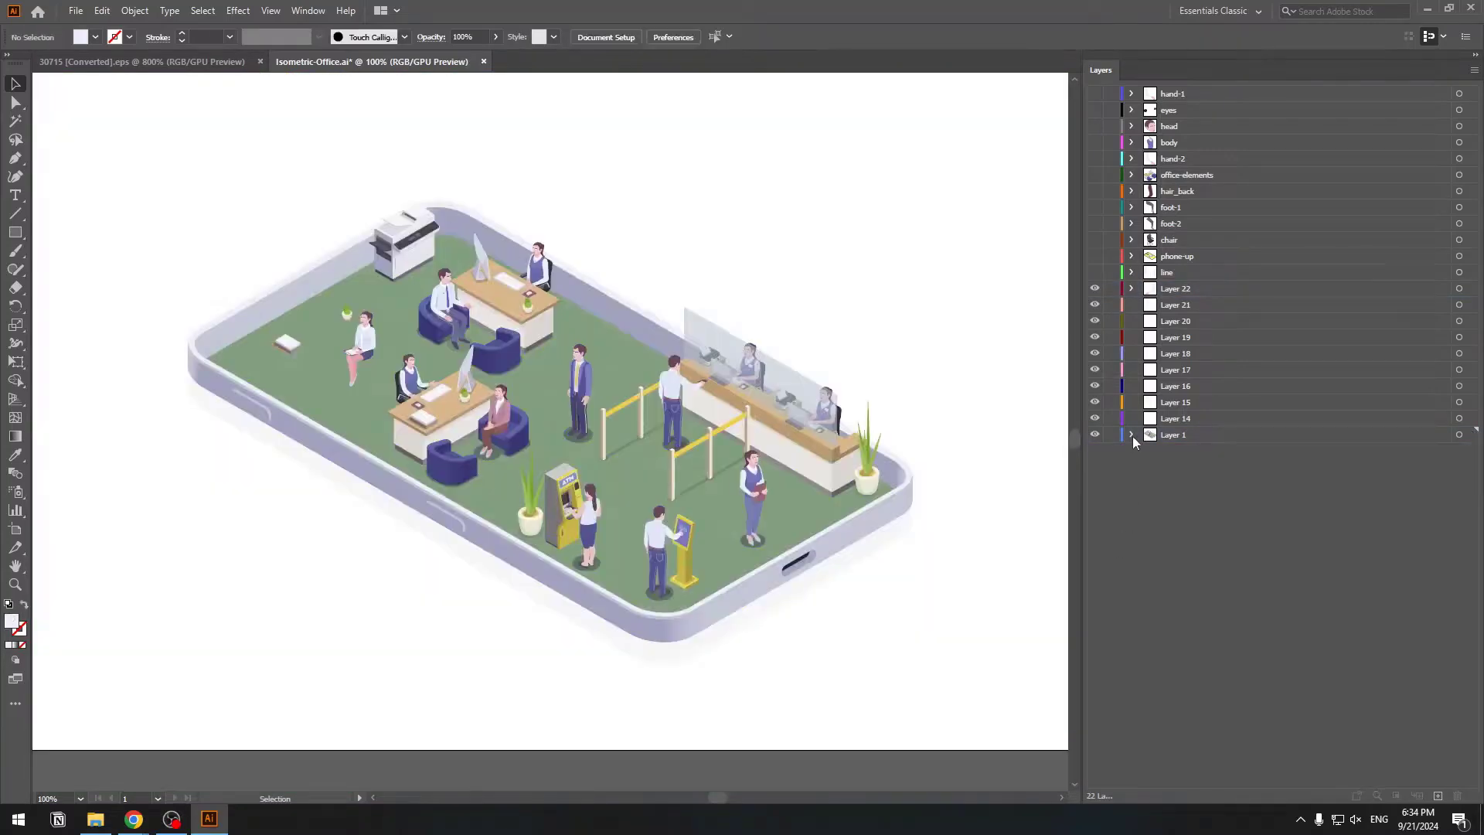
Move the group with the seated woman, plant and paper stack from Layer 1 into Layer 14, and hide Layer 1.
click(1131, 434)
click(1169, 467)
drag(1212, 469, 1166, 422)
click(1131, 435)
click(1095, 436)
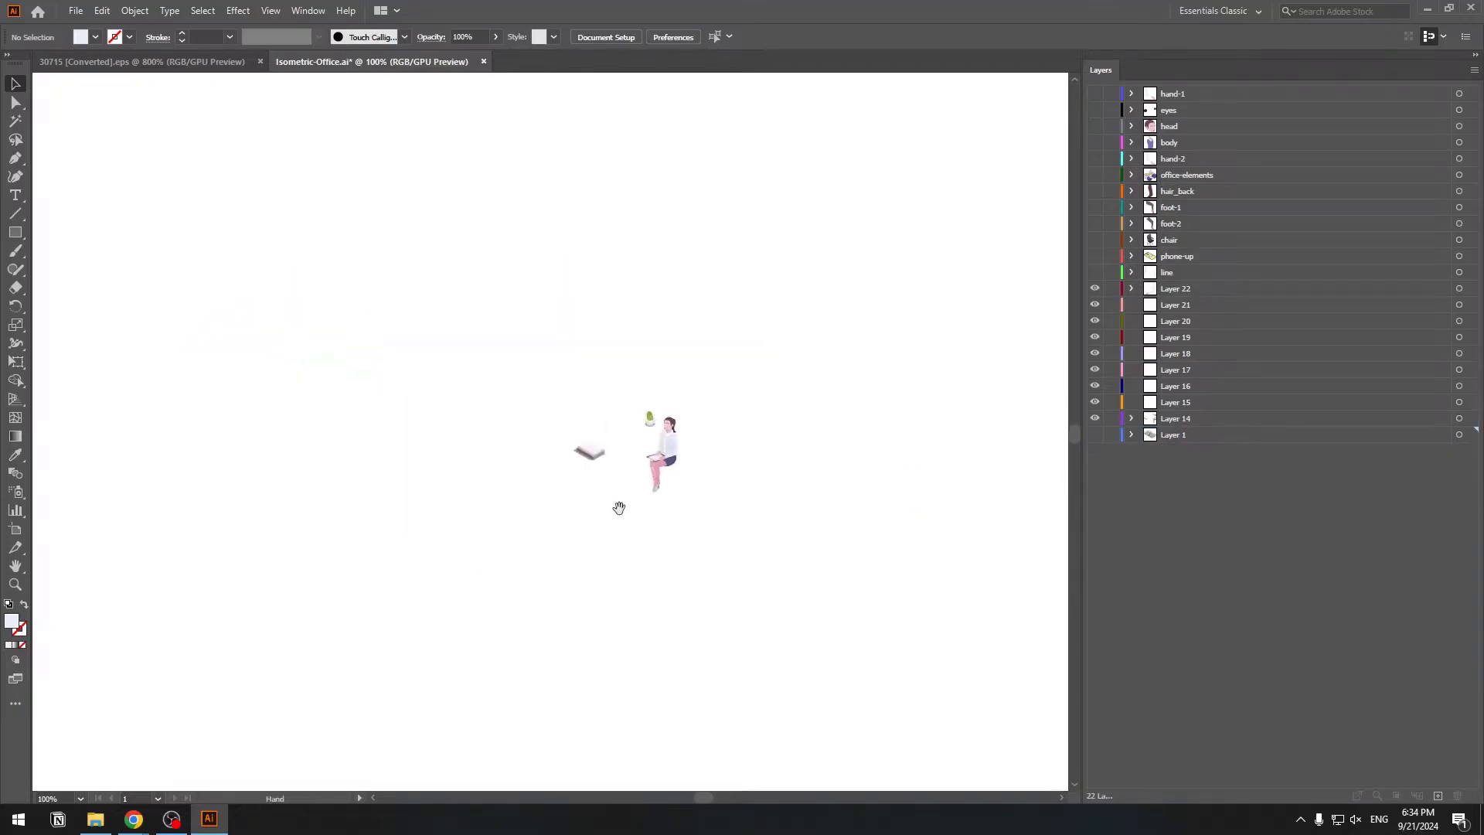
Rename Layer 22, which holds the seated woman's near arm, as hand-1 and hide it.
key(ctrl+equal)
key(ctrl+equal)
key(ctrl+equal)
key(ctrl+equal)
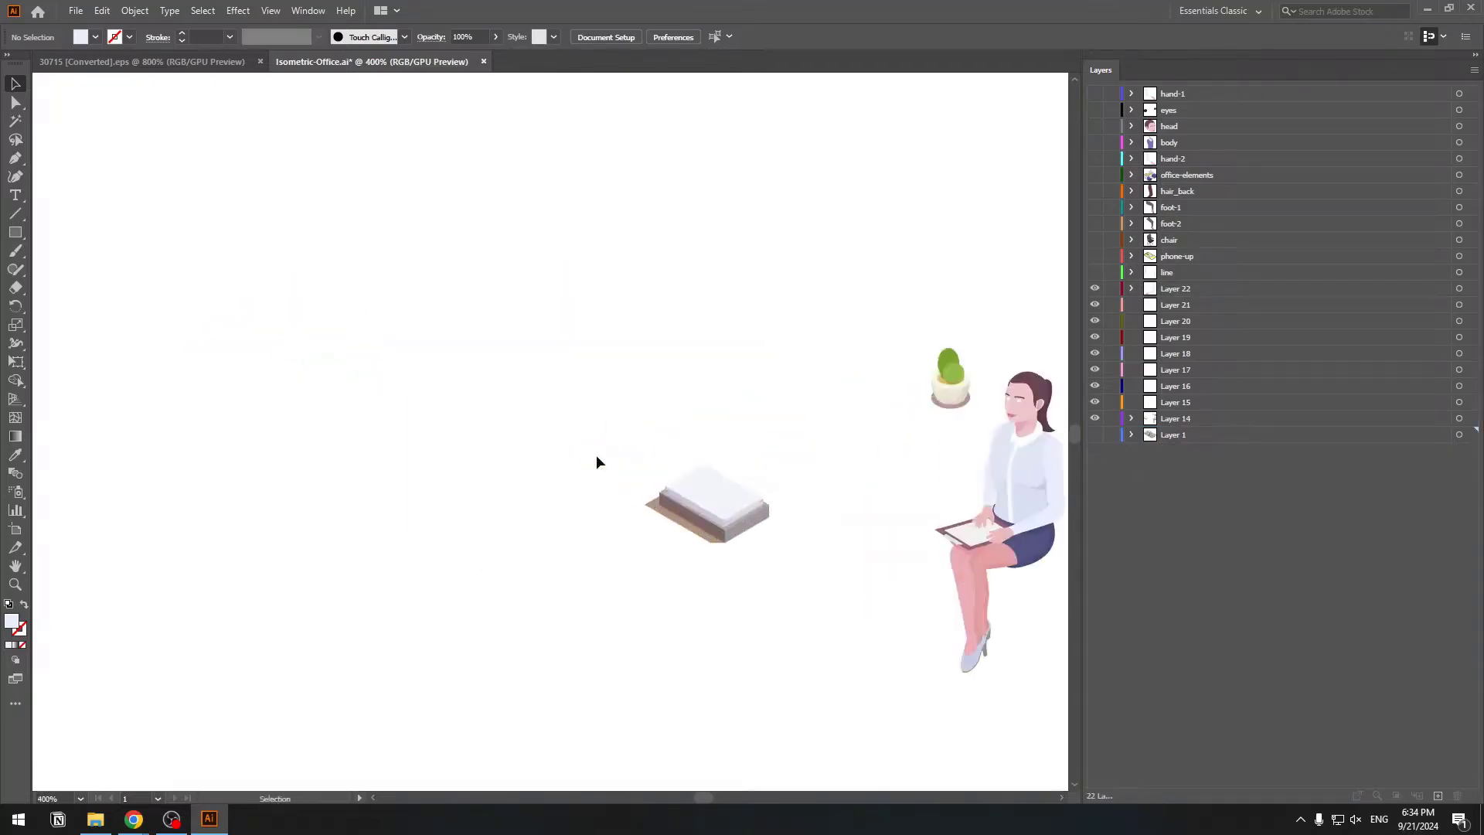
key(space)
drag(835, 561, 628, 521)
drag(732, 497, 650, 496)
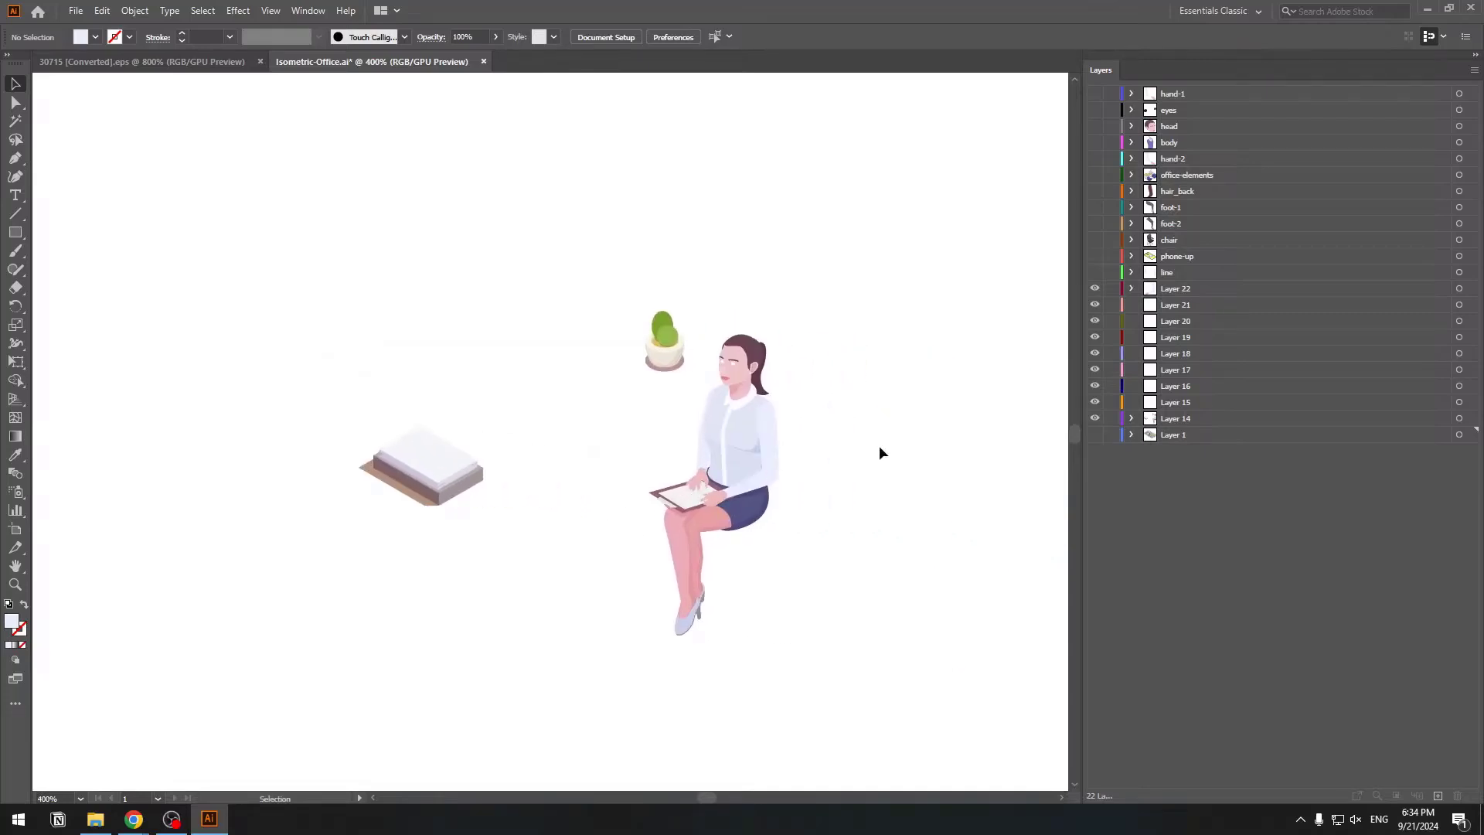
double_click(1181, 287)
text(hand-1)
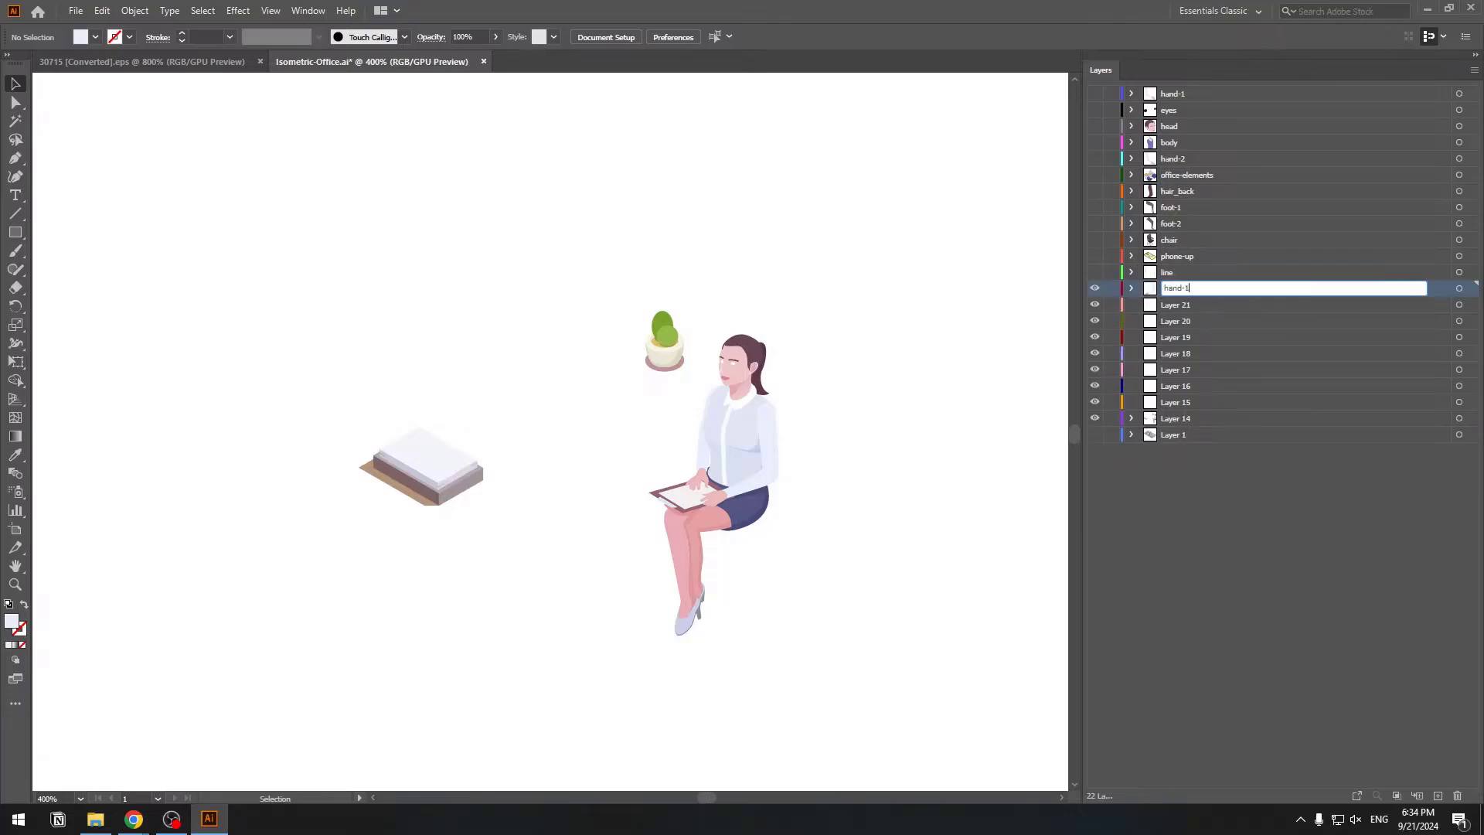
key(Return)
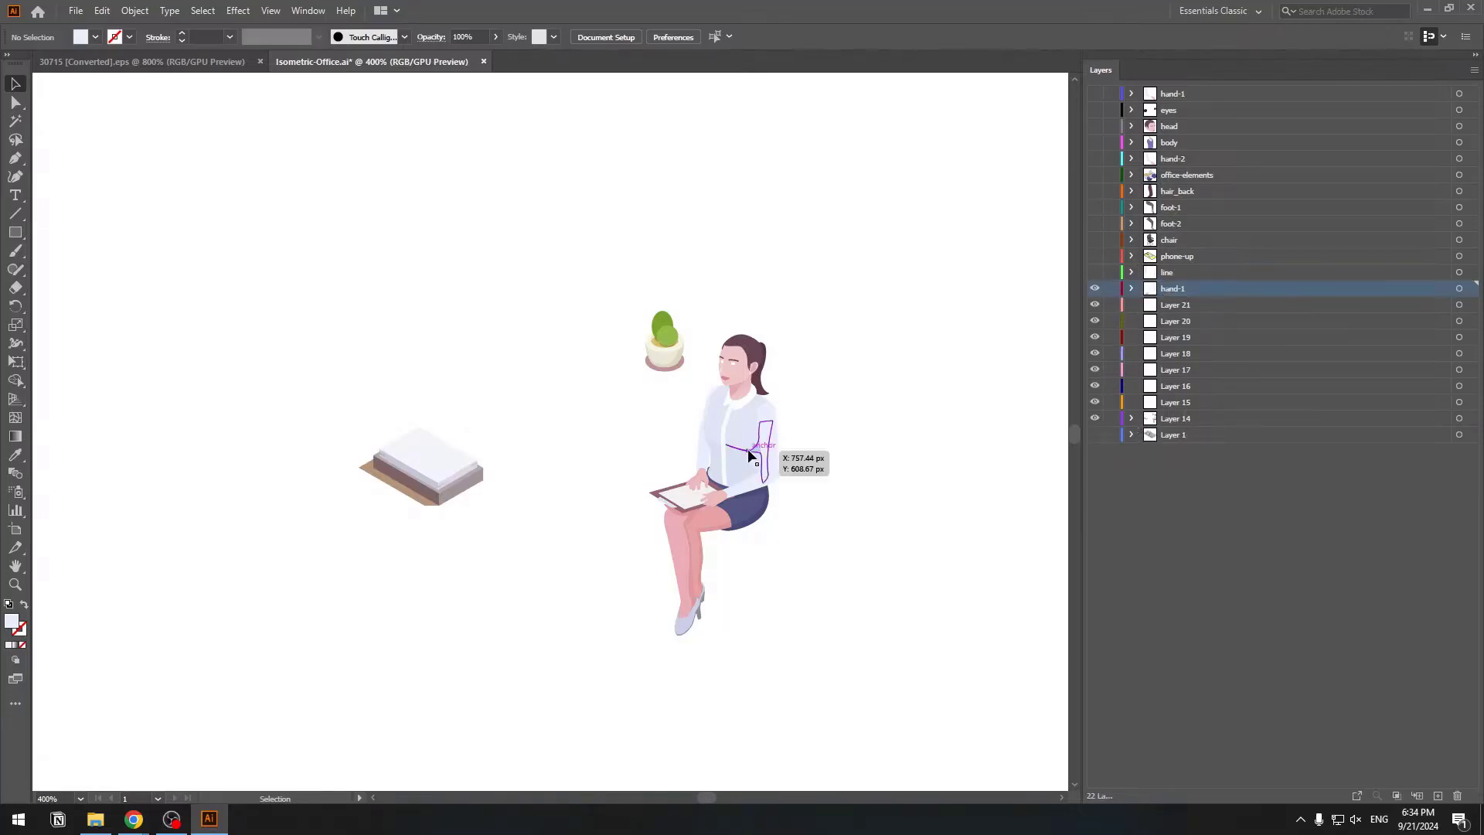
Move the seated woman's neck, collar and shirt torso paths from Layer 14 to Layer 21.
scroll(748, 456, up, 5)
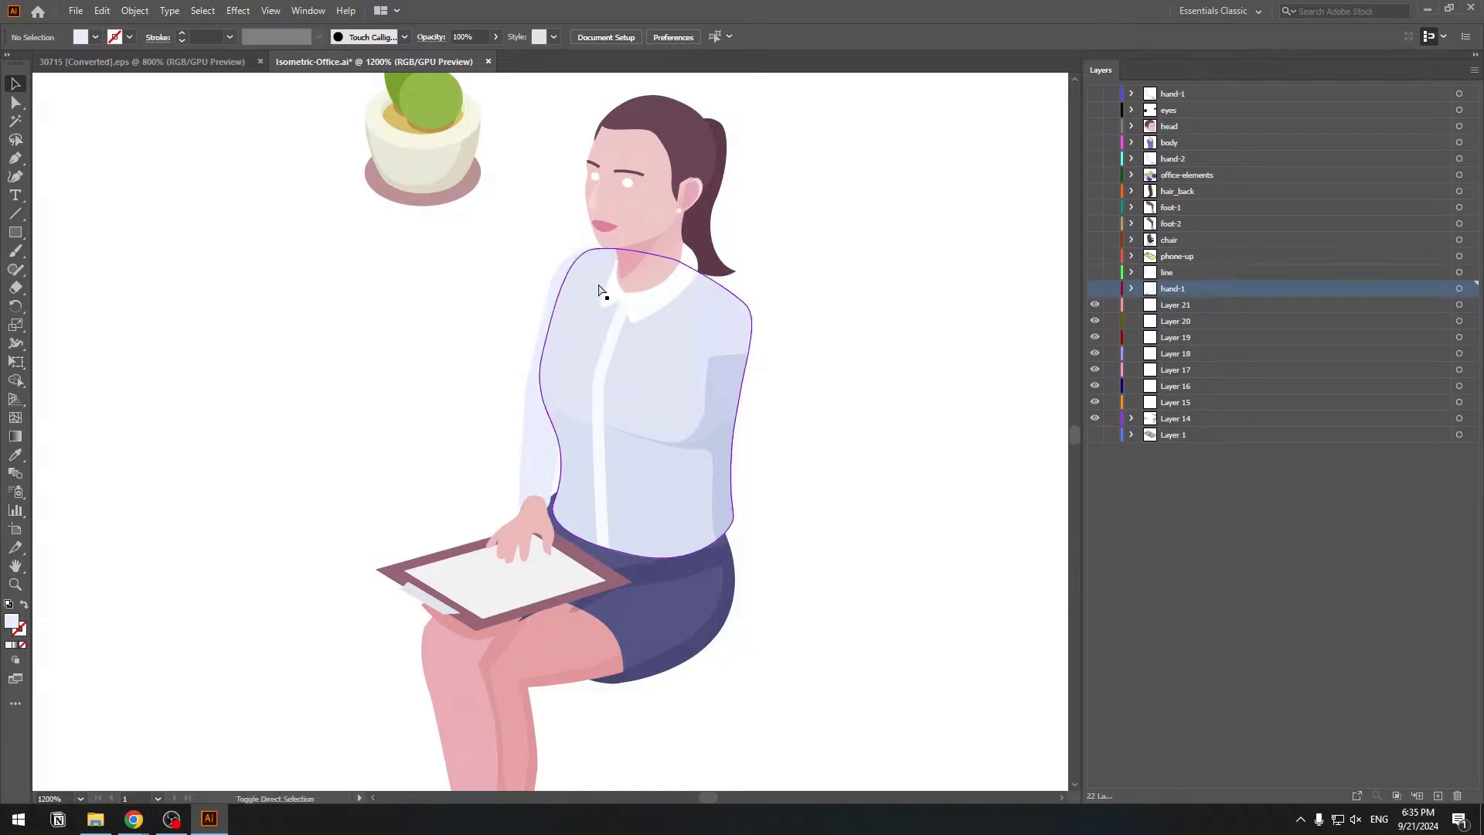
click(634, 271)
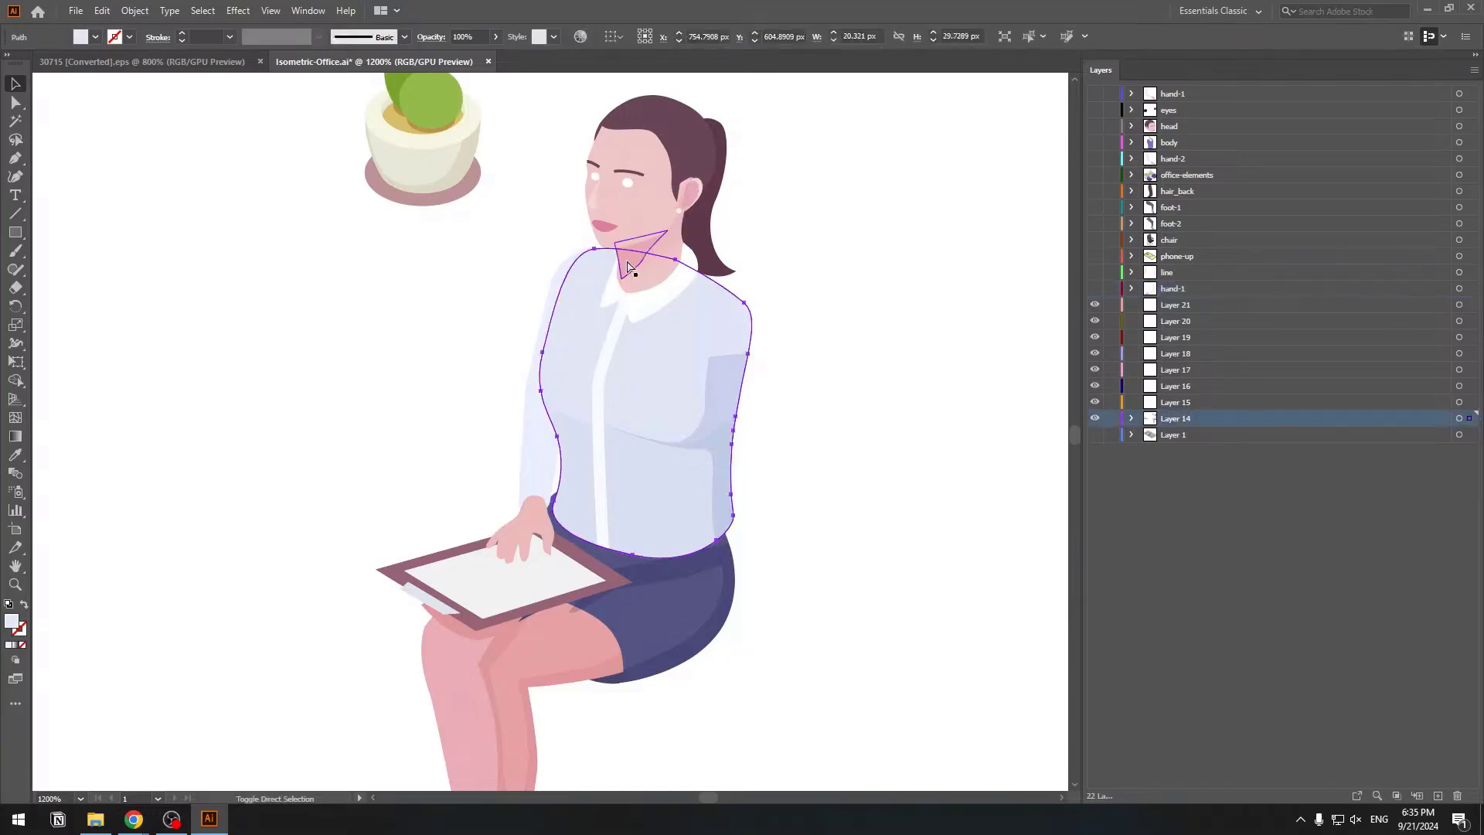
drag(619, 290, 638, 316)
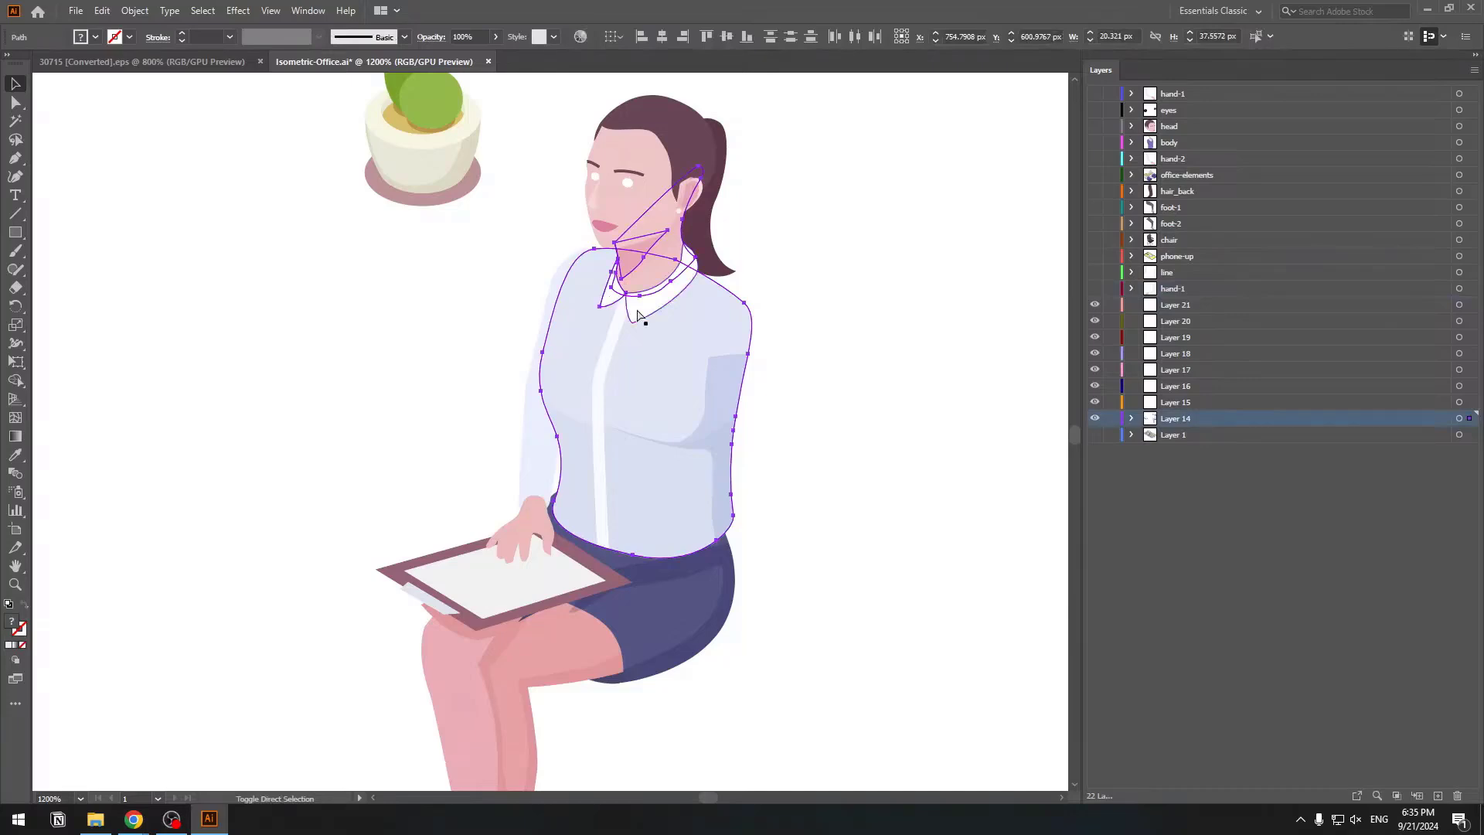
shift+click(640, 313)
shift+click(618, 330)
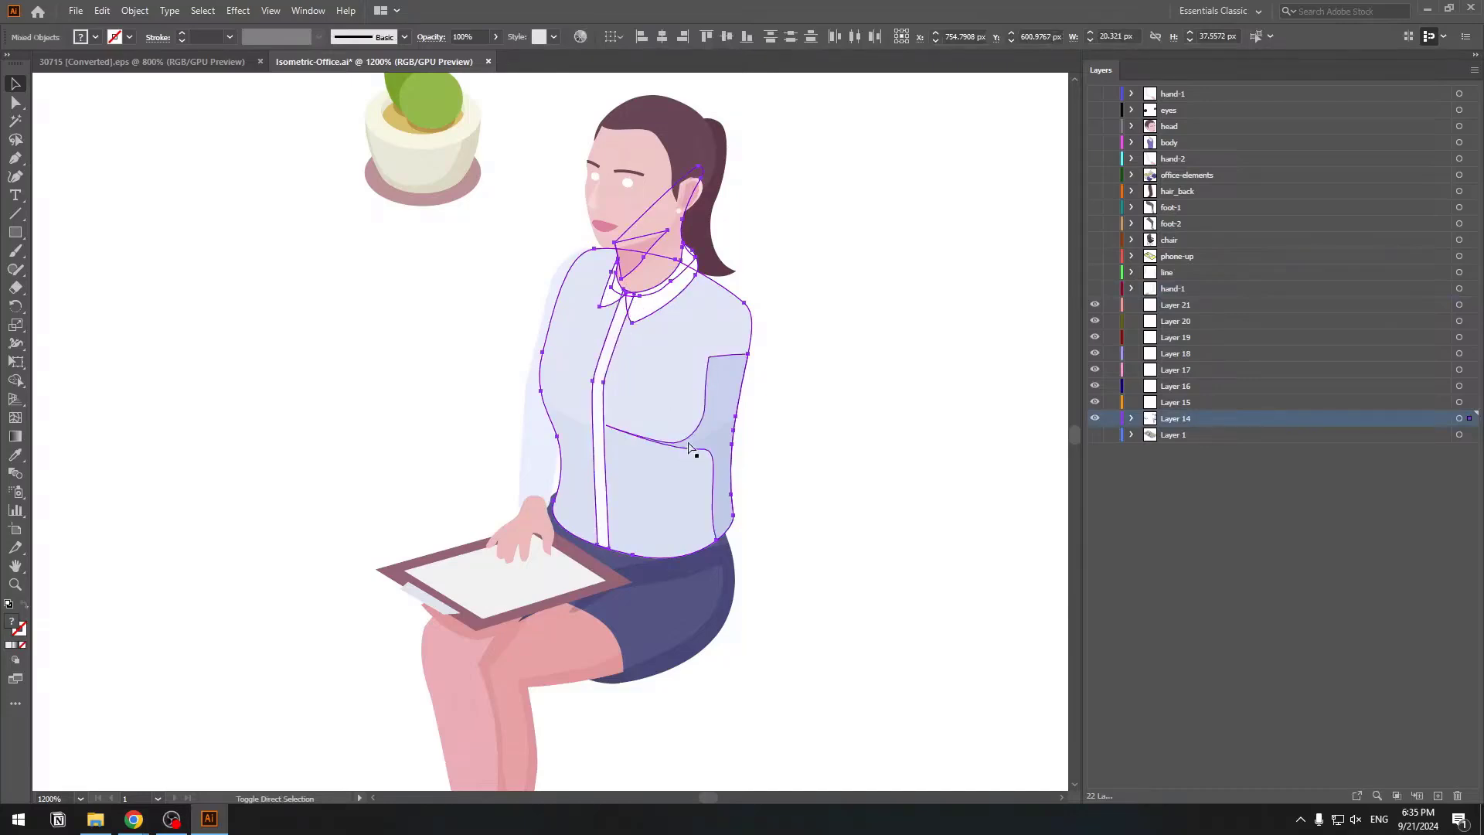
ctrl+shift+click(716, 399)
key(ctrl+x)
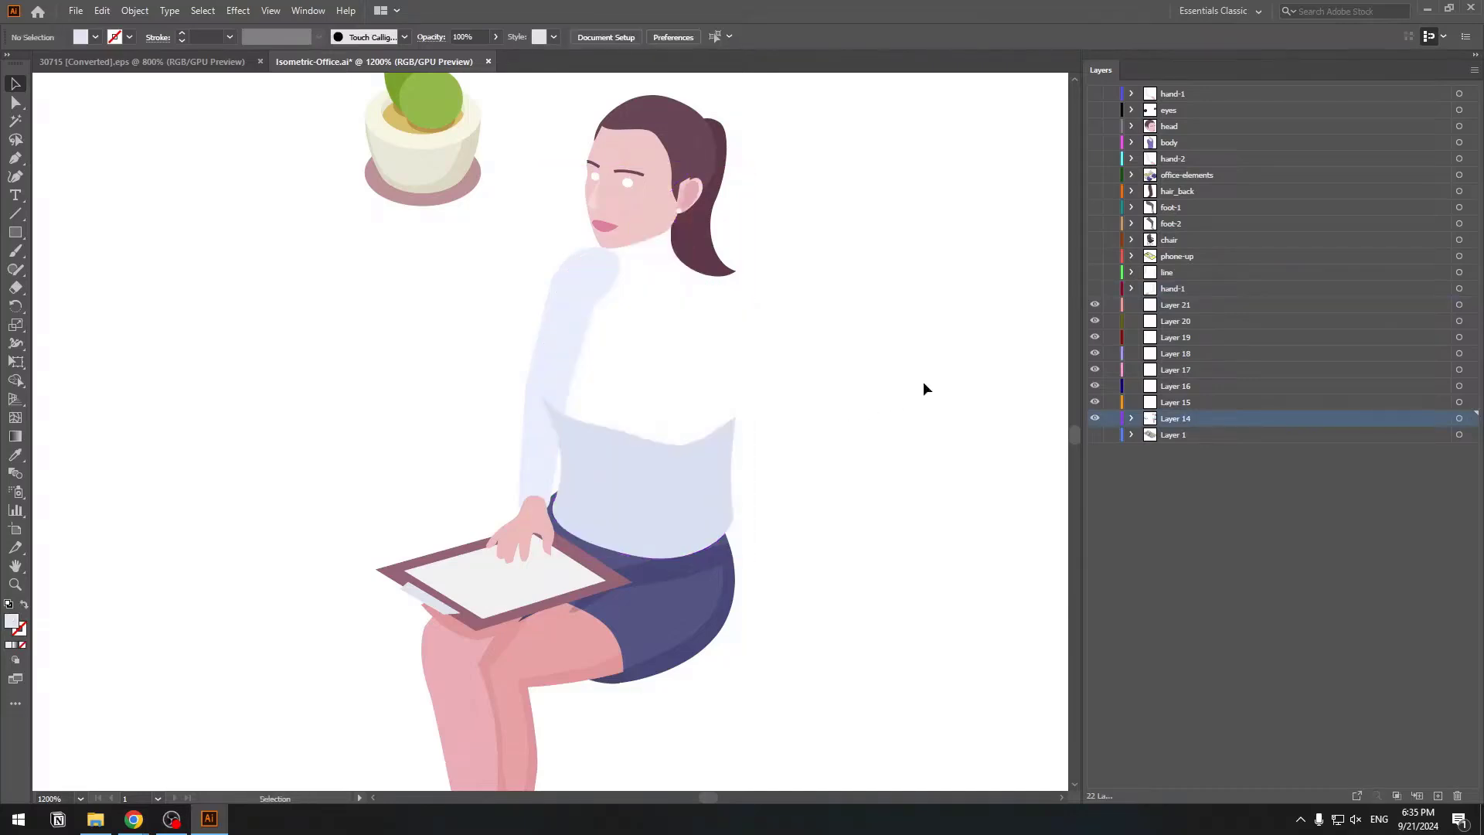
key(ctrl+f)
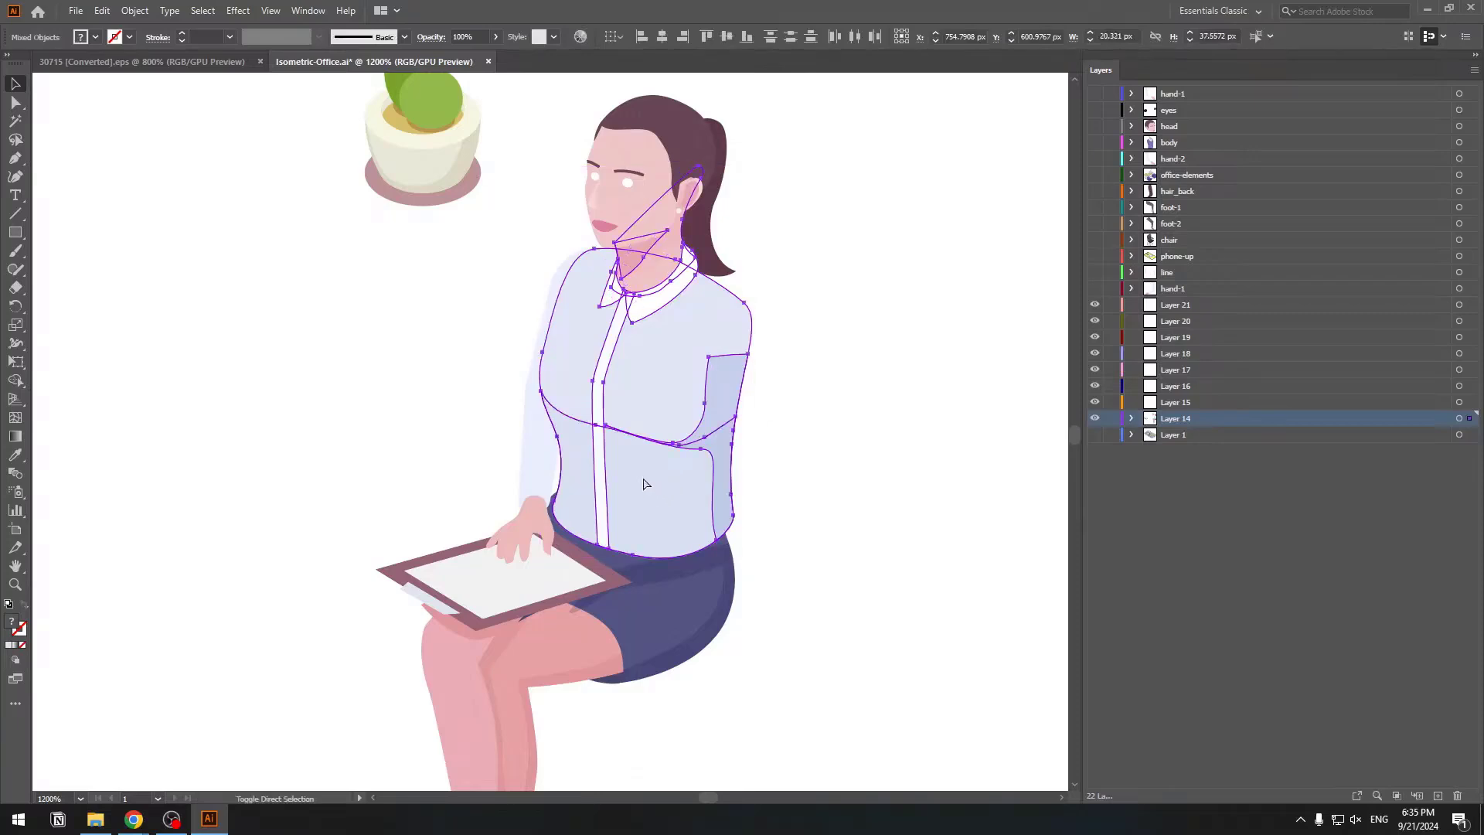
key(ctrl+x)
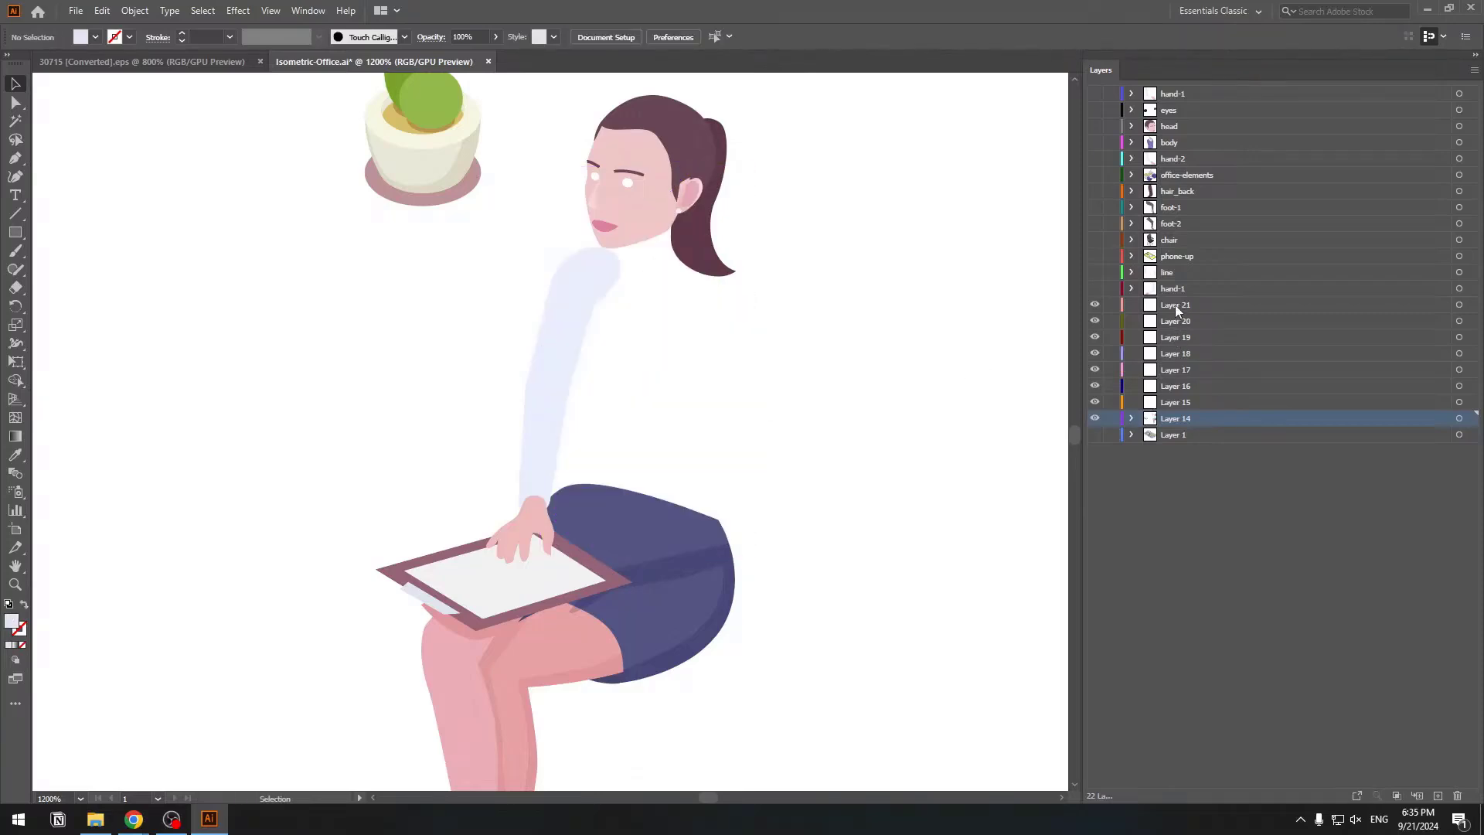
click(1175, 305)
key(ctrl+f)
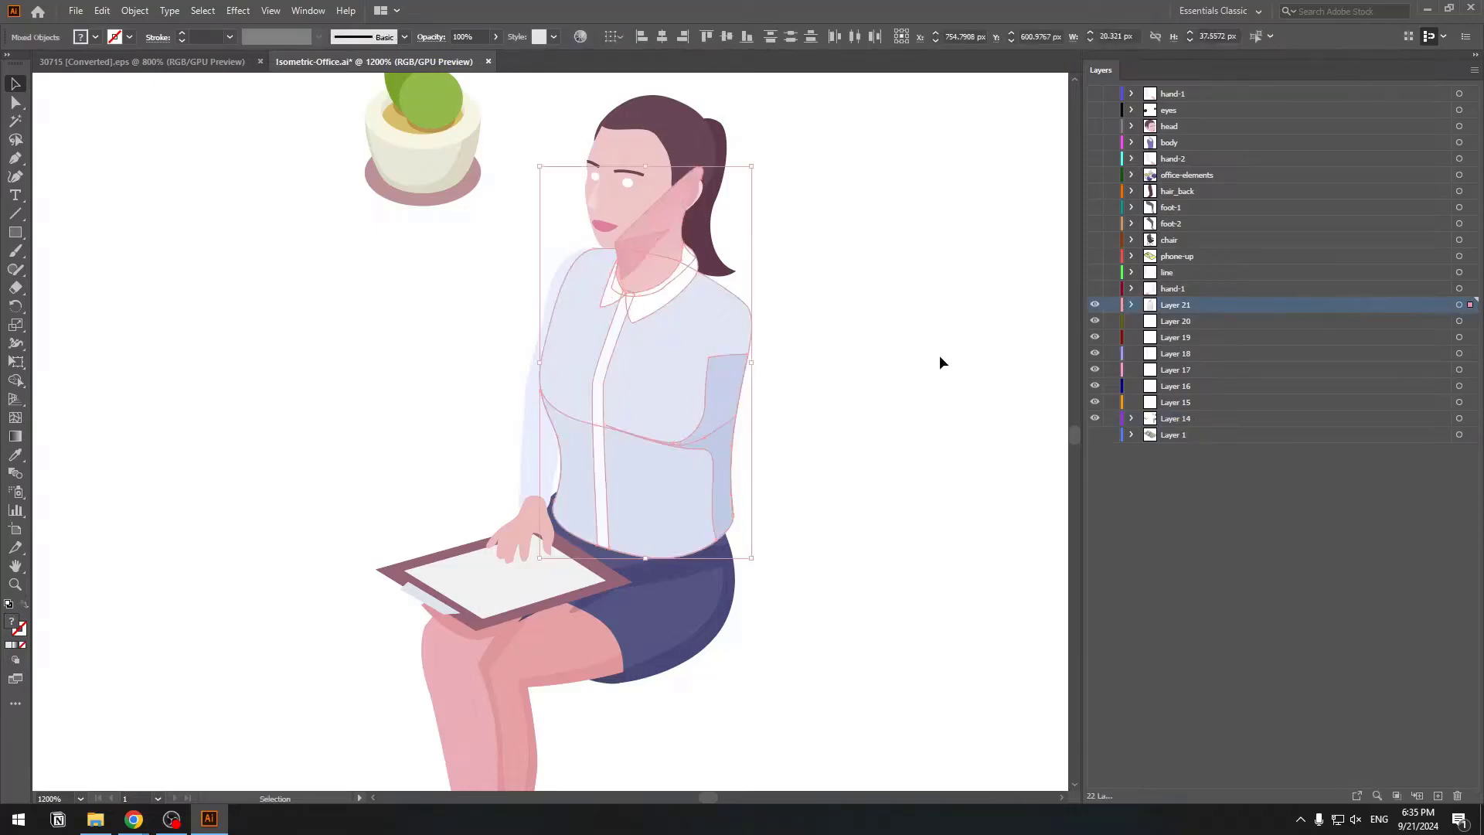
click(941, 356)
Rename Layer 21 as body and hide it.
double_click(1184, 306)
text(body)
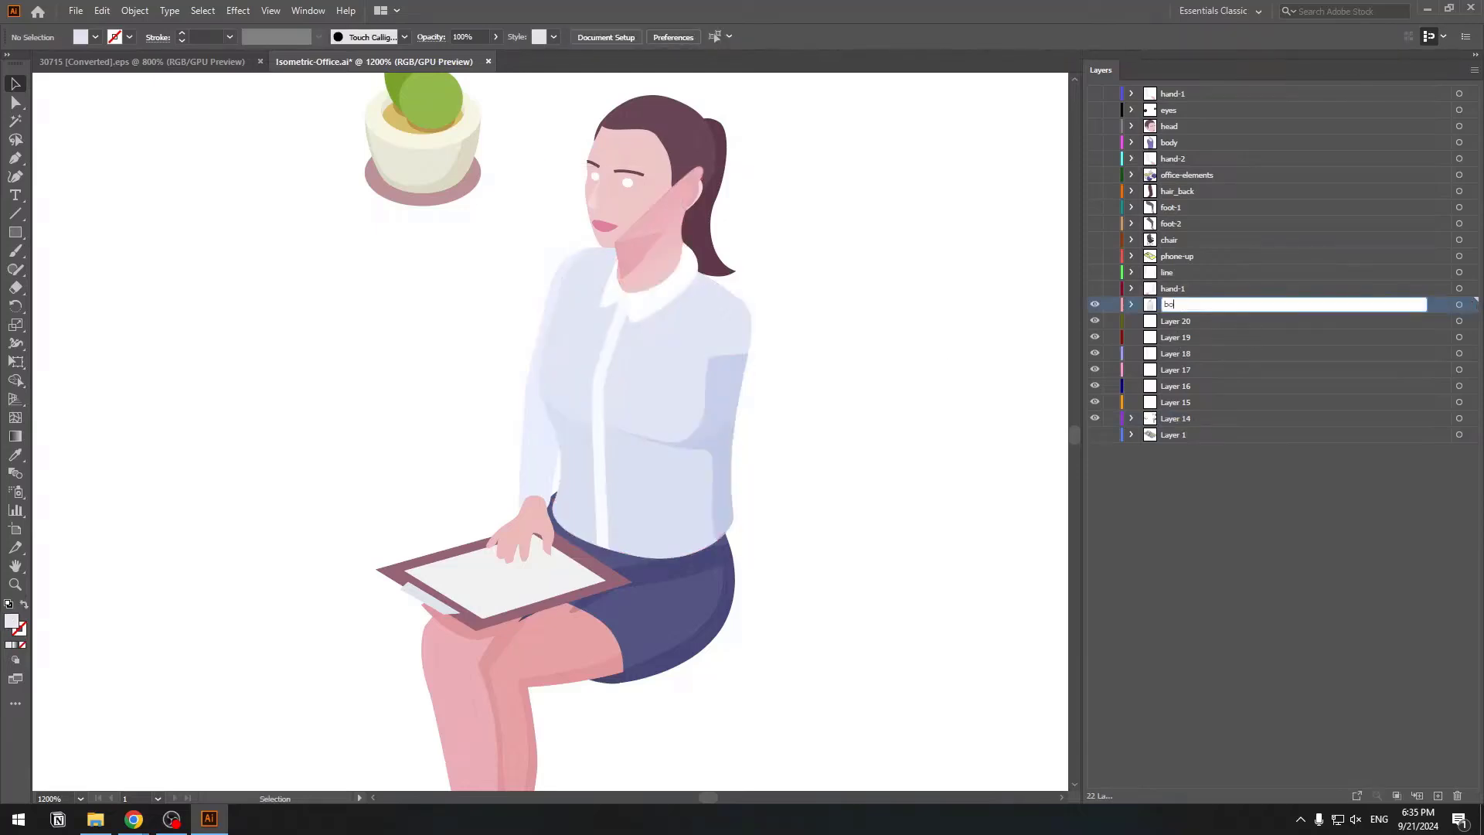
key(Return)
click(1095, 305)
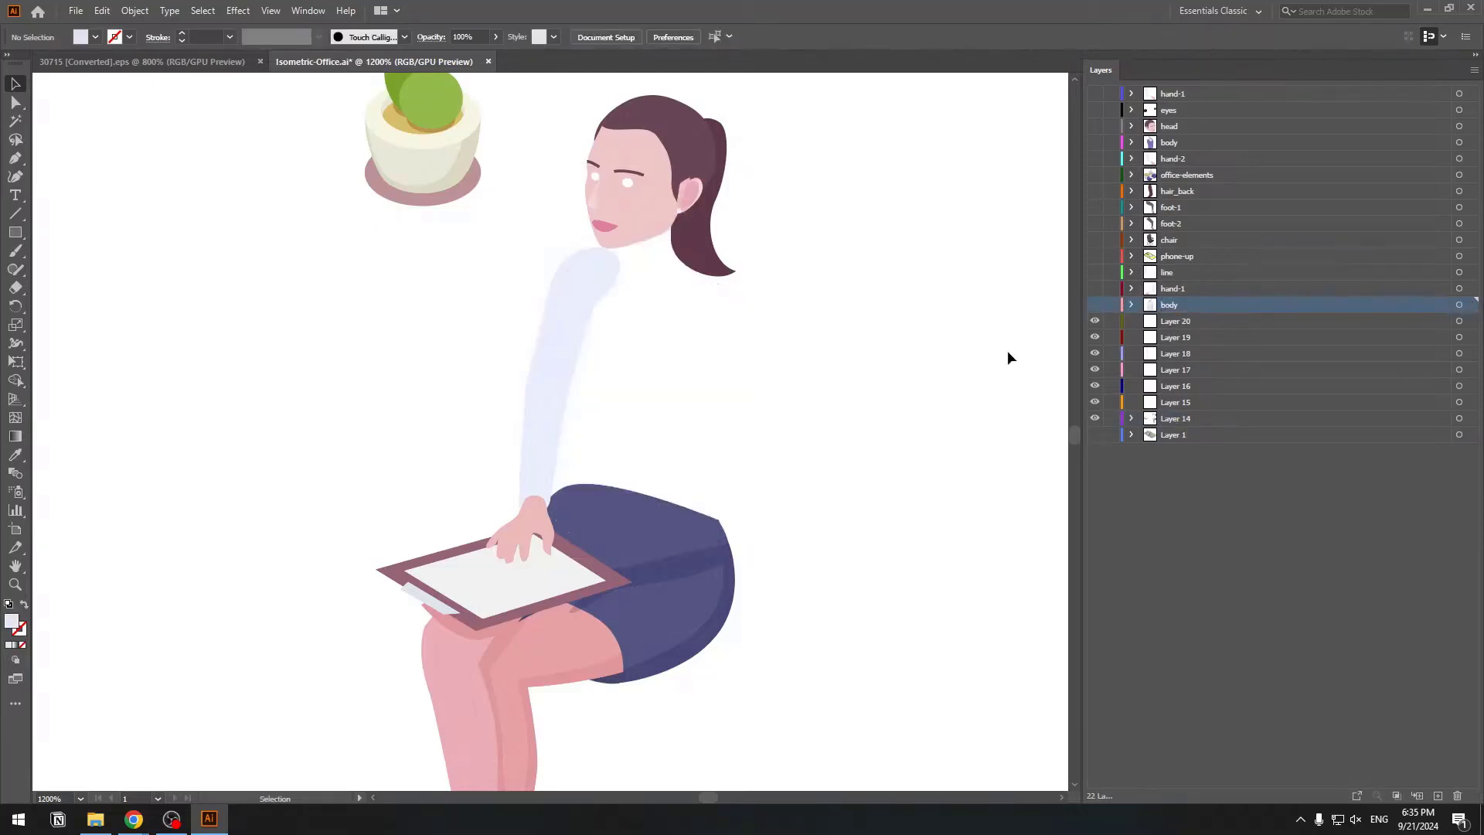
Move the seated woman's remaining arm, with its shoulder, sleeve and hand paths, from Layer 14 to Layer 20.
click(588, 282)
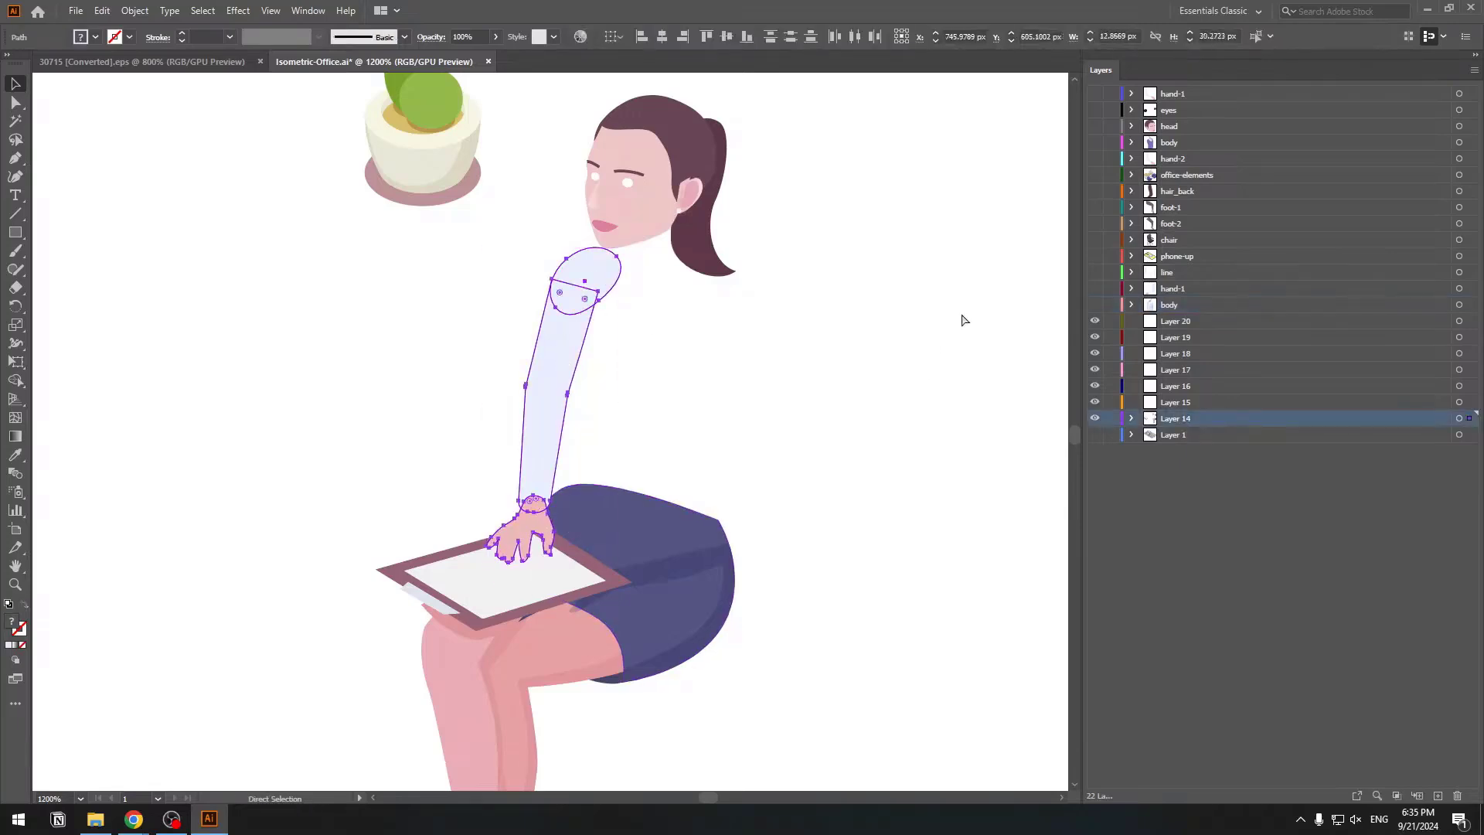
key(Delete)
click(1174, 321)
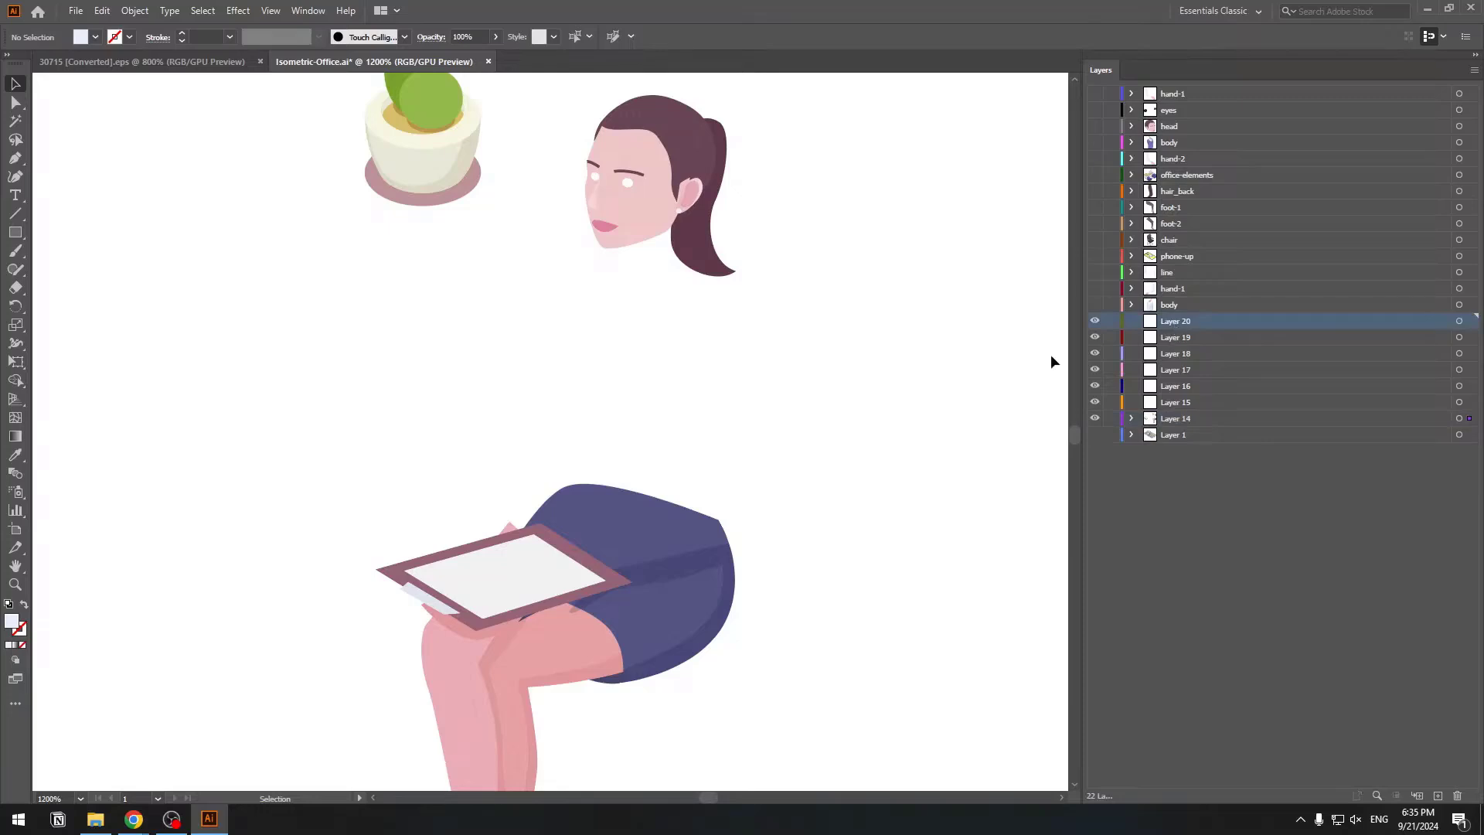
key(ctrl+f)
Rename Layer 20 as hand-2, check it together with the body layer, hide both, and save the document.
double_click(1175, 321)
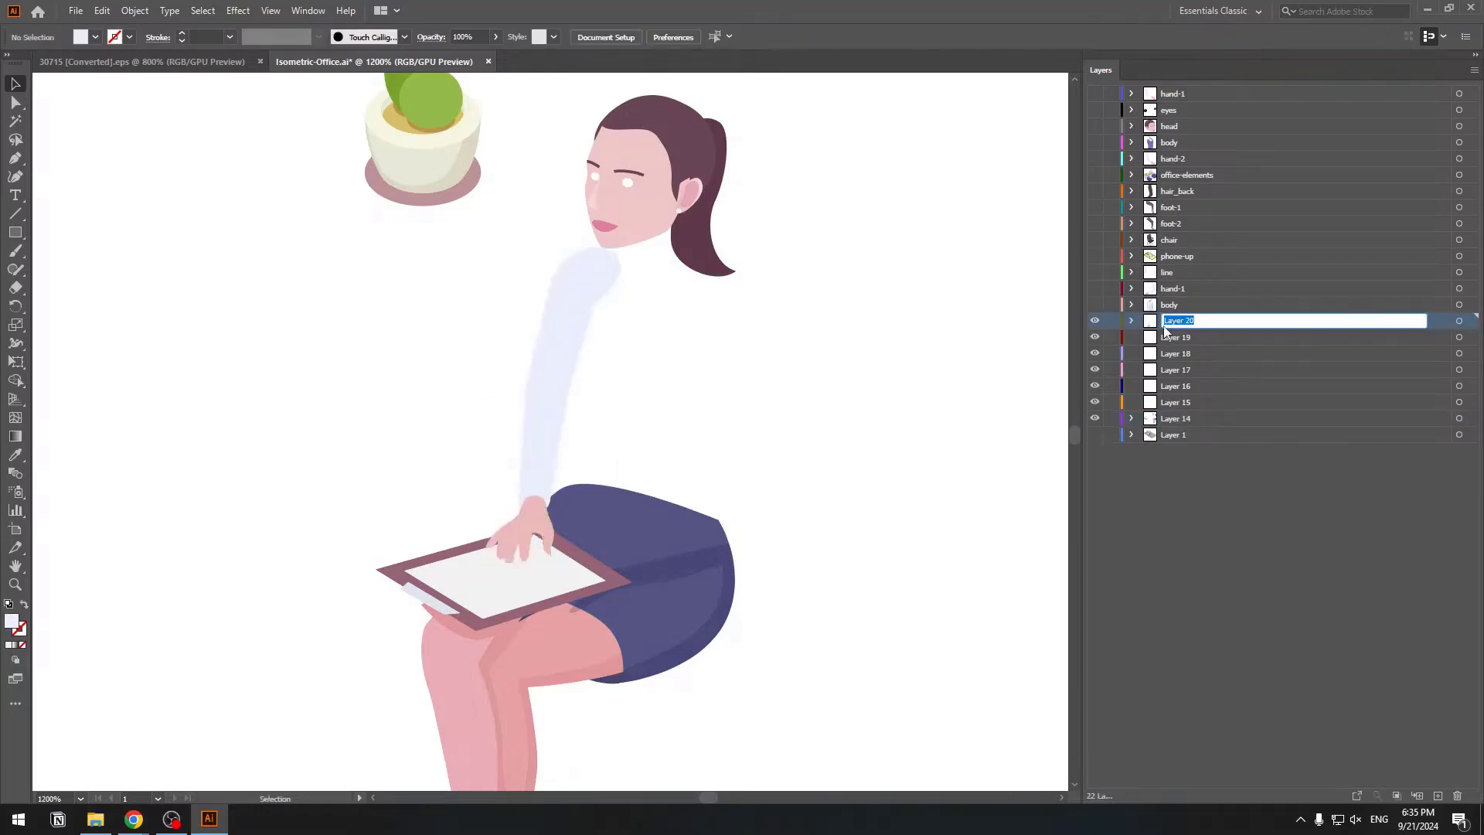
text(hand-2)
key(Return)
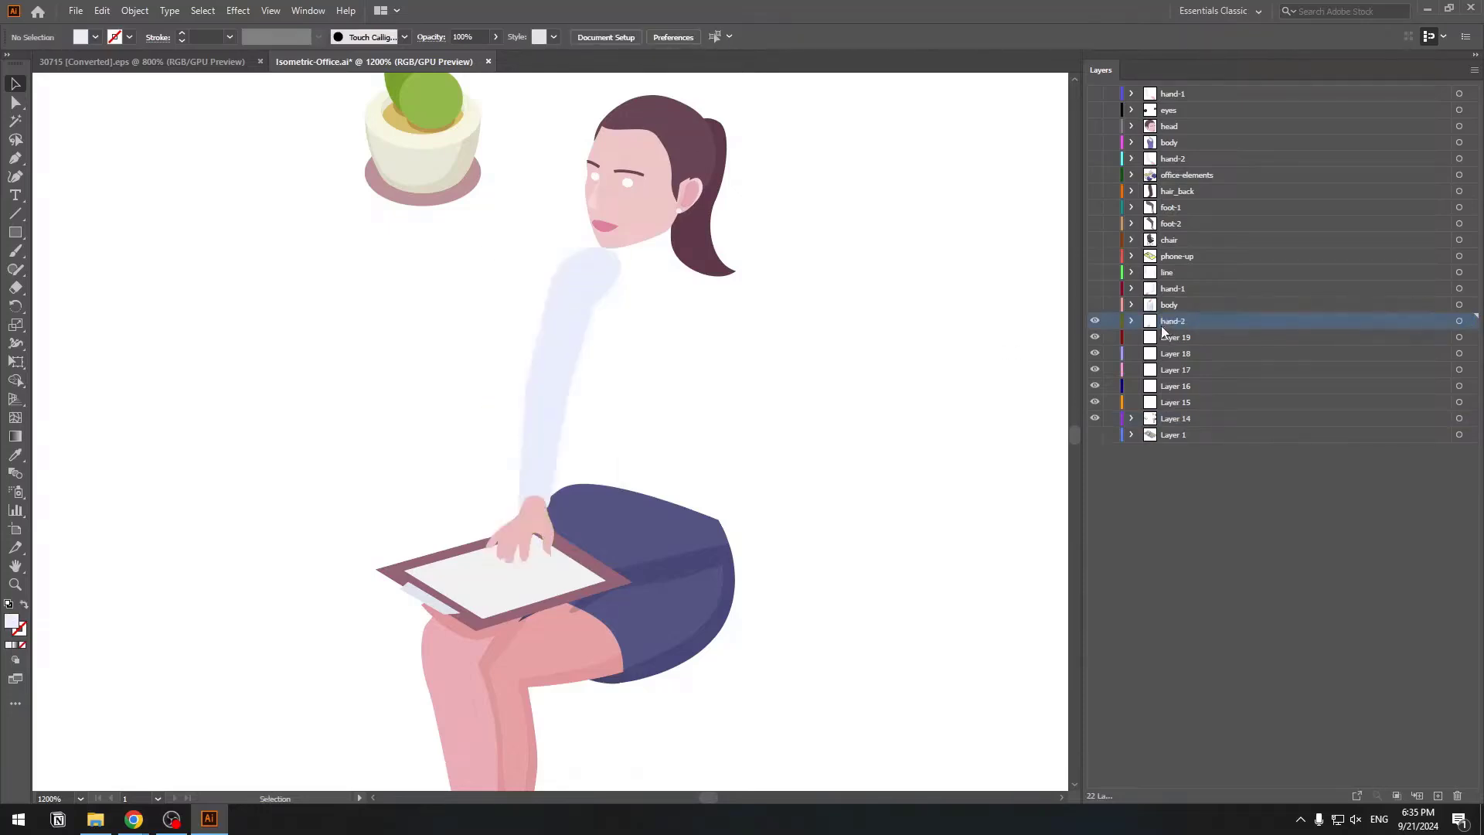
click(1096, 305)
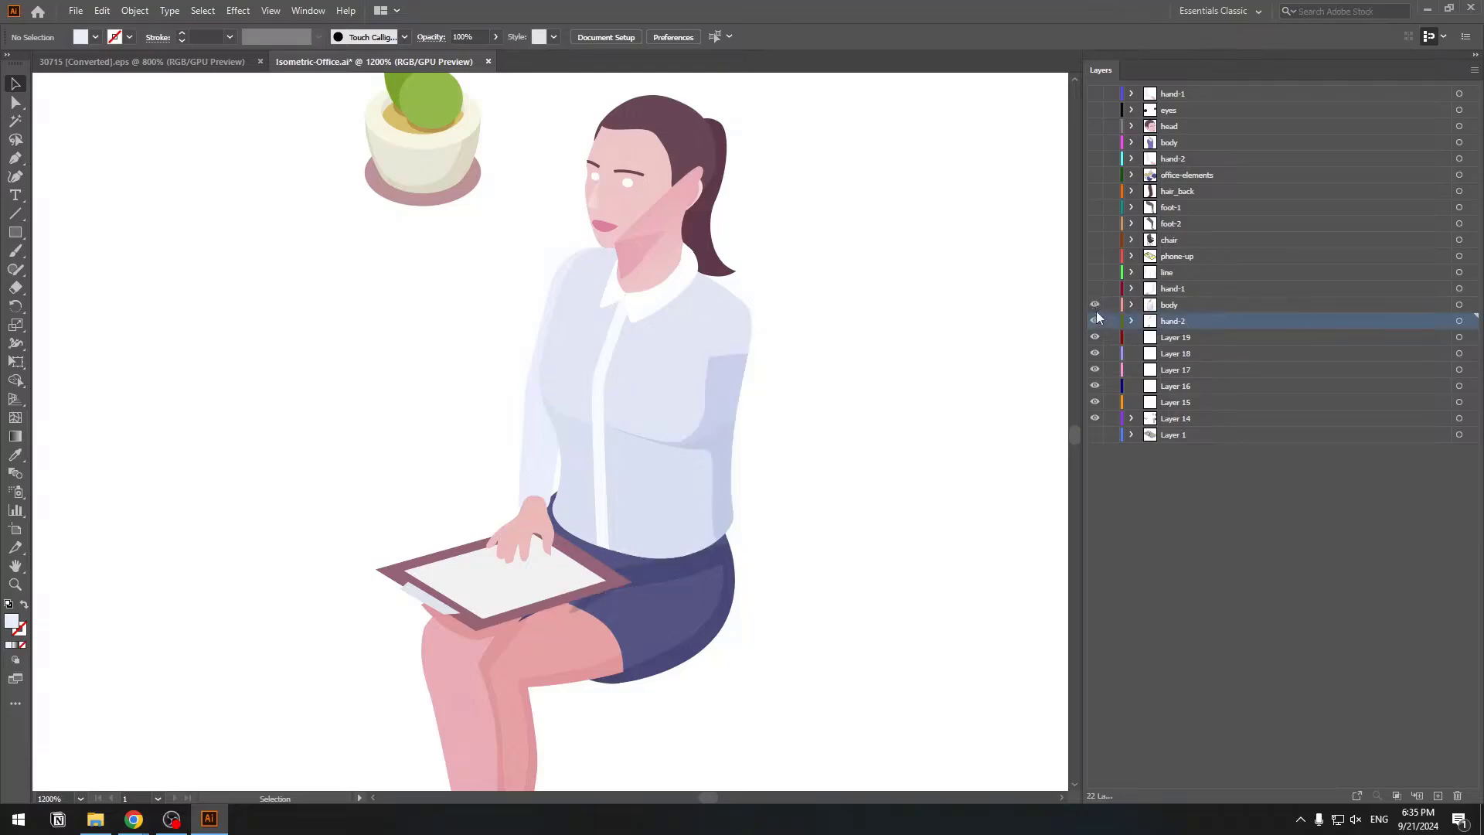
click(1095, 320)
click(1095, 305)
scroll(871, 276, up, 3)
key(ctrl+s)
Select the seated woman's face, mouth, ear and front hair paths on Layer 14.
scroll(593, 372, up, 2)
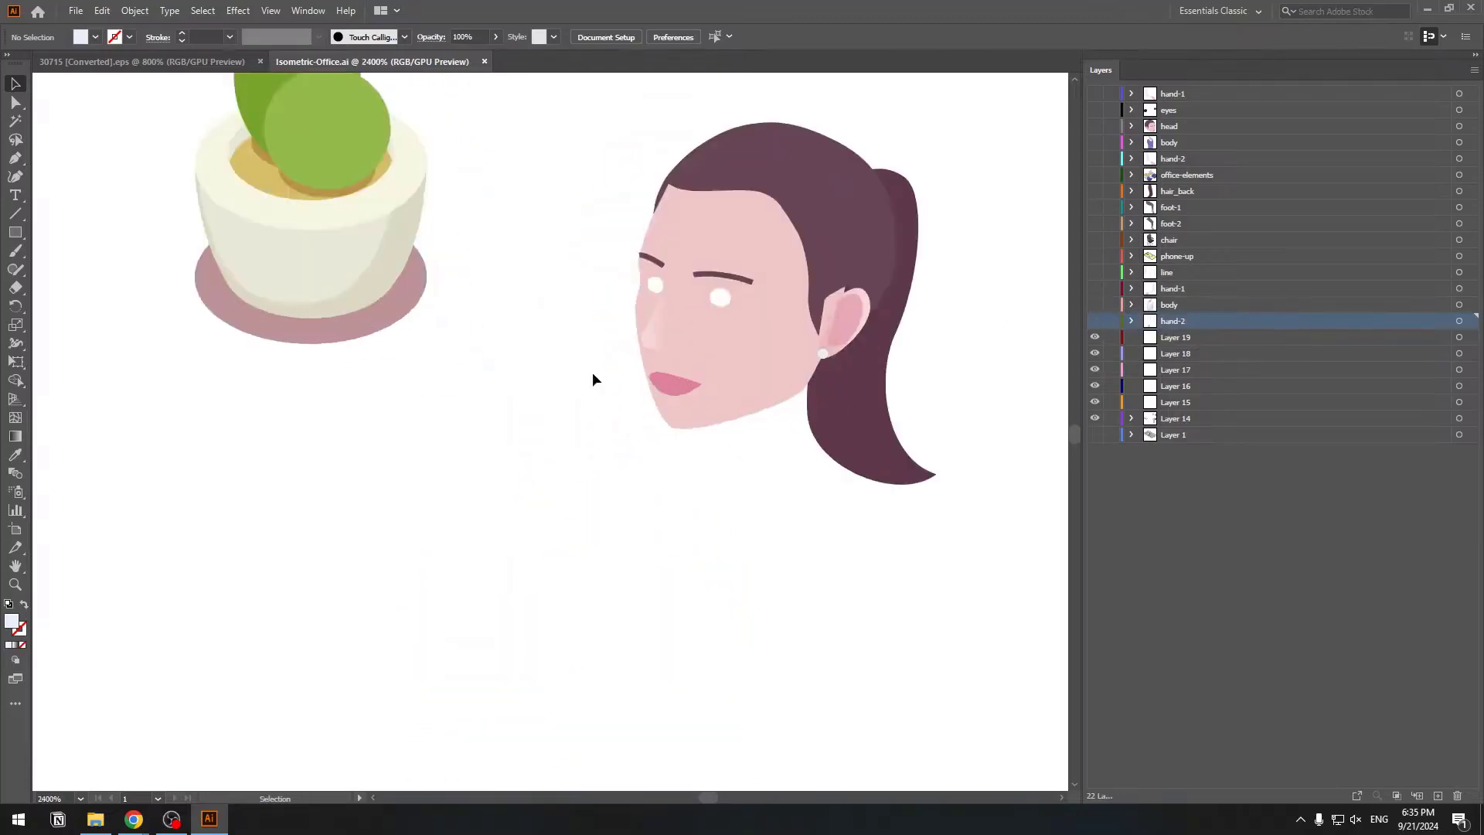
drag(447, 347, 292, 444)
key(ctrl+equal)
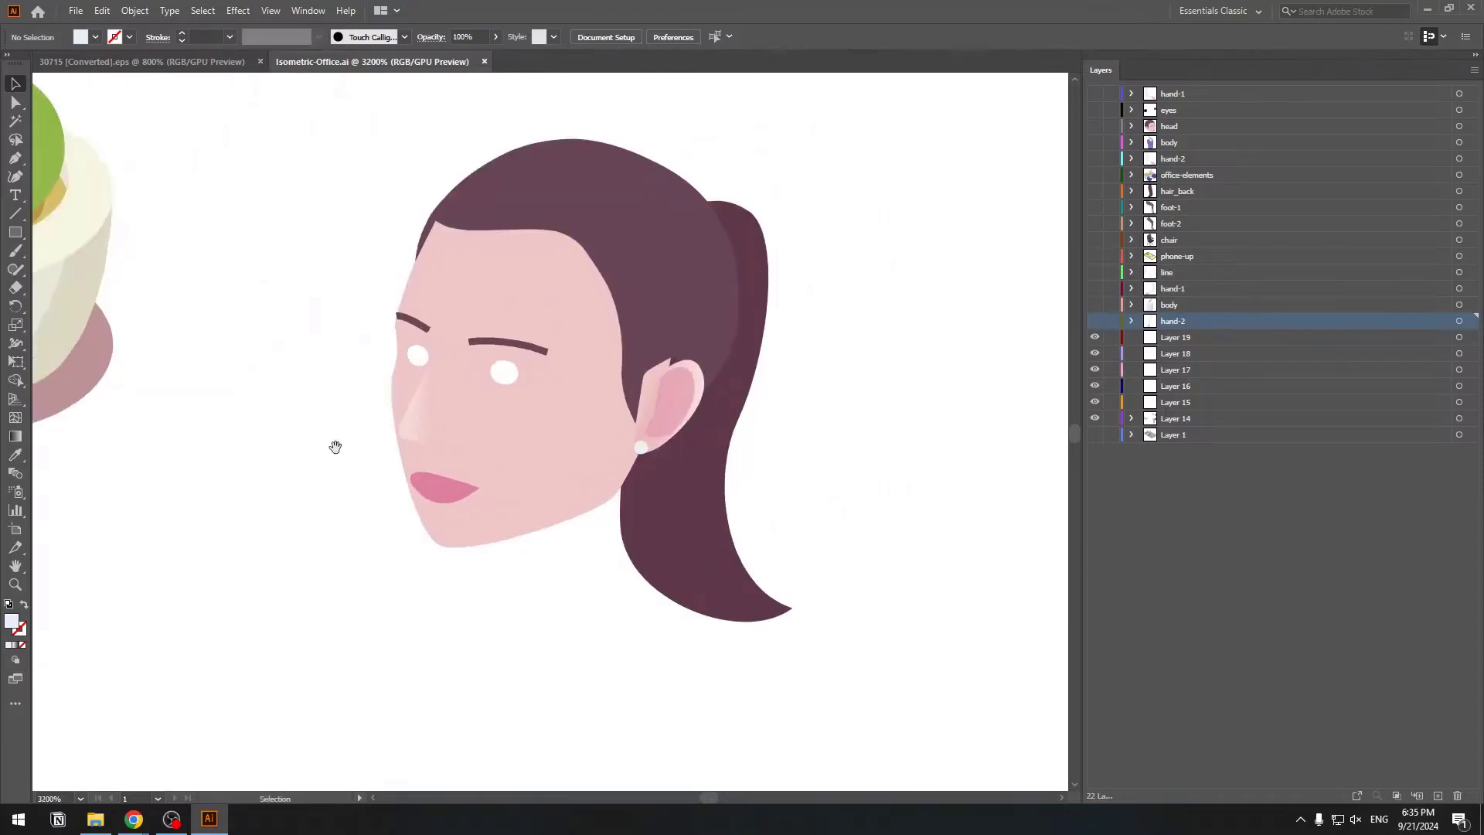
key(ctrl+equal)
click(619, 593)
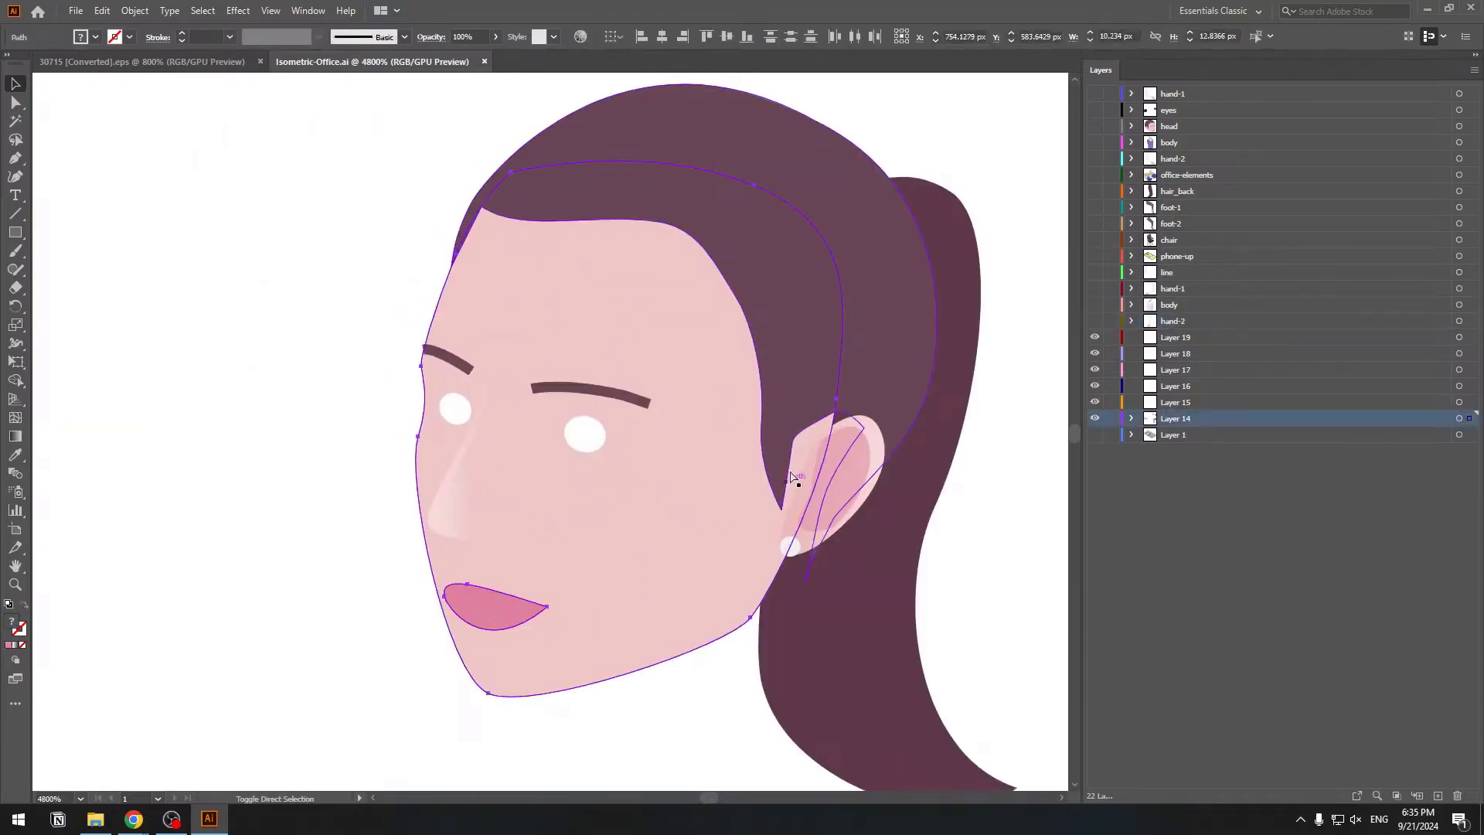
shift+click(877, 458)
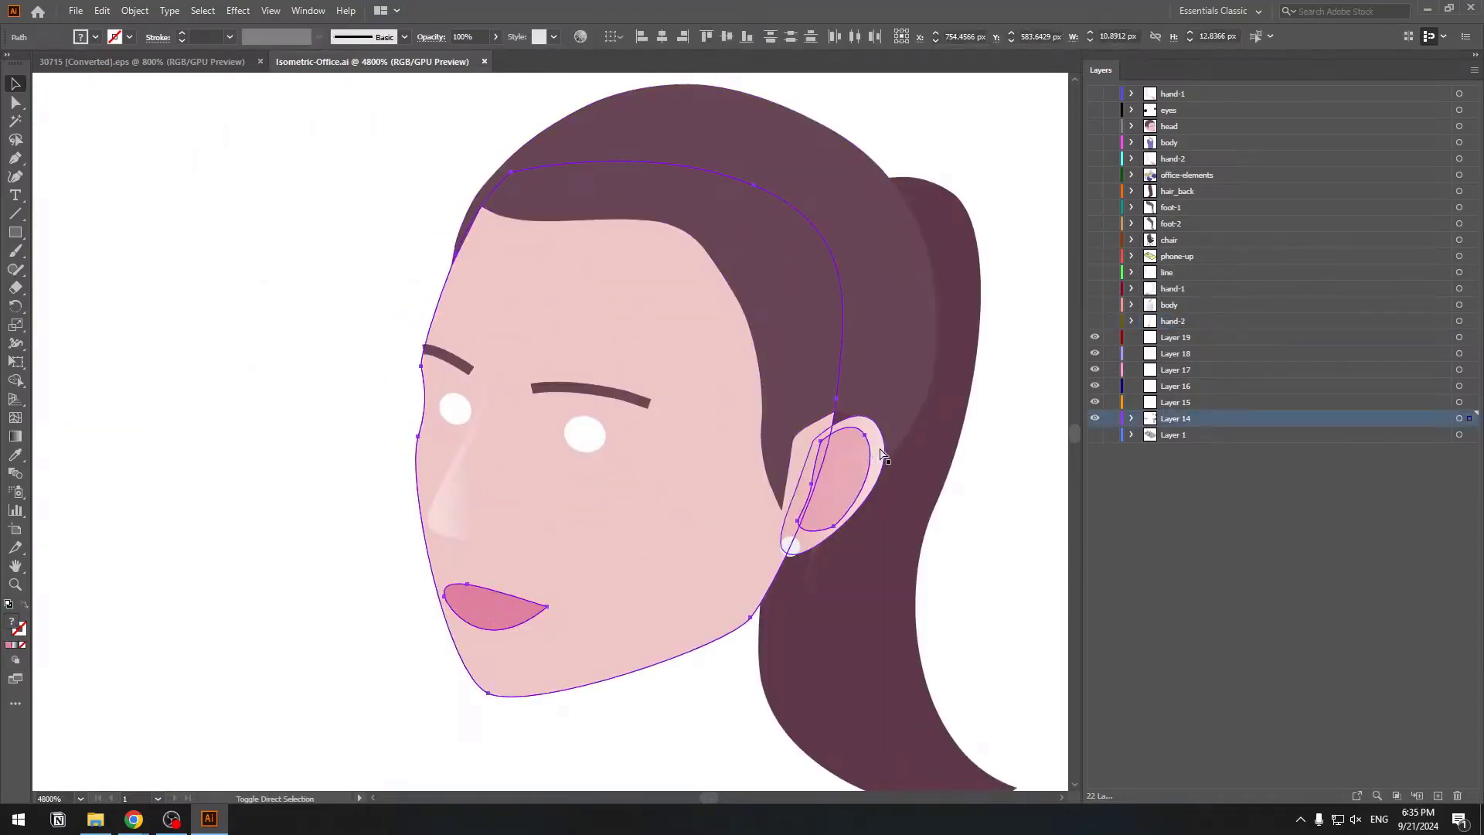
ctrl+shift+click(813, 324)
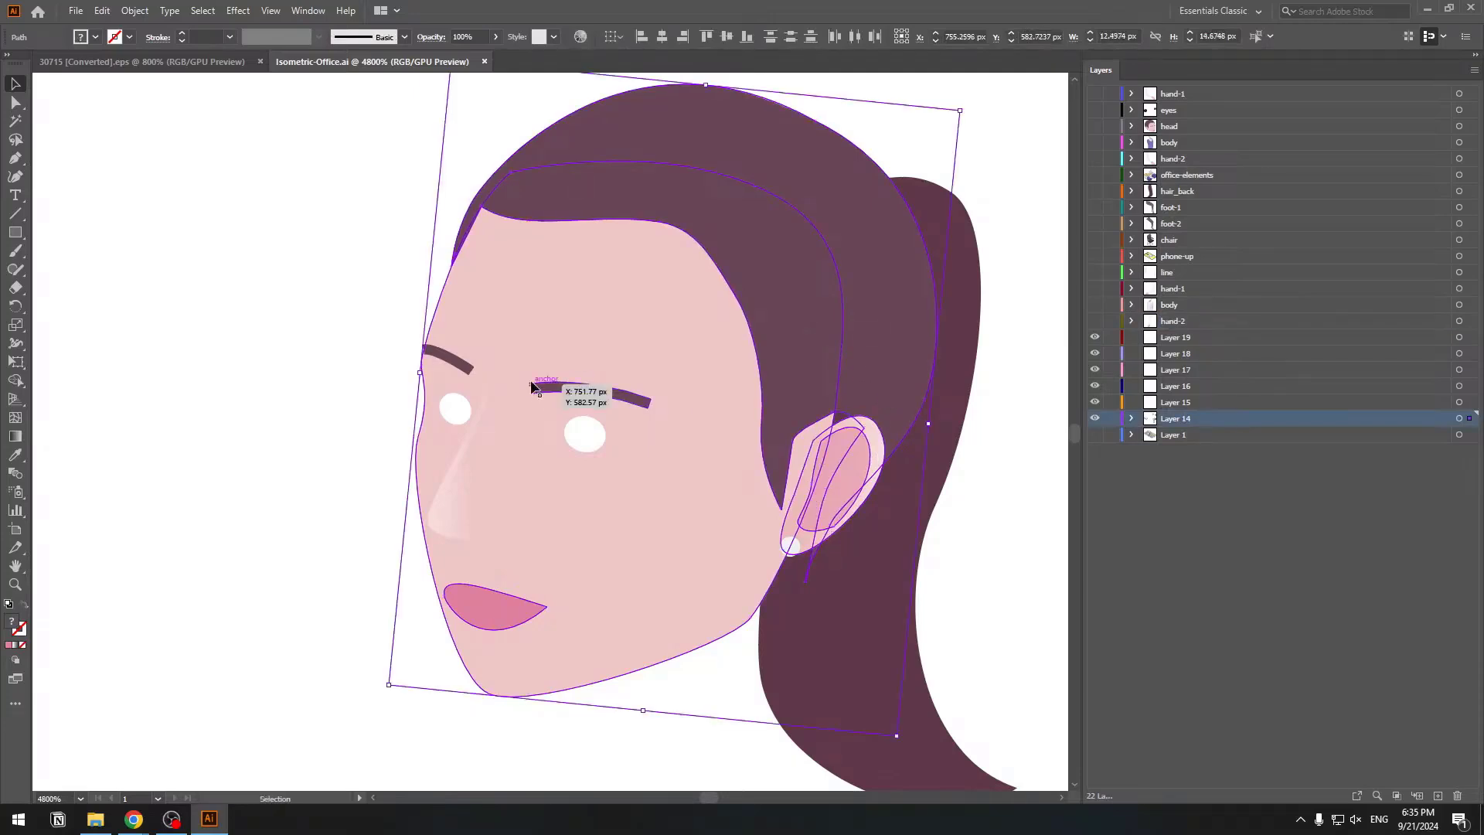
Add both eyebrows and the nose shading paths to the seated woman's head selection.
key(ctrl+plus)
key(ctrl+plus)
drag(624, 401, 789, 408)
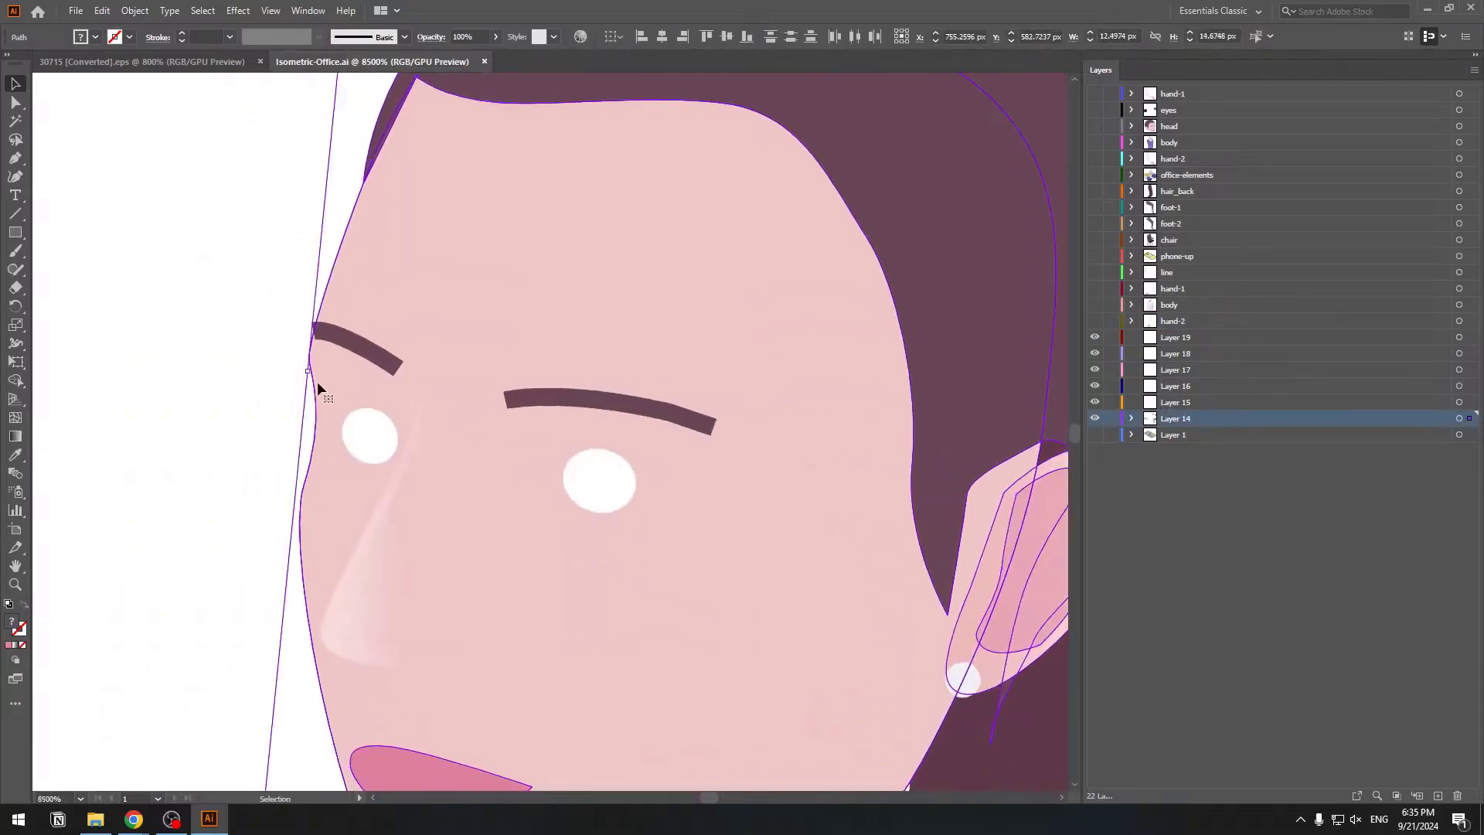
ctrl+shift+click(368, 354)
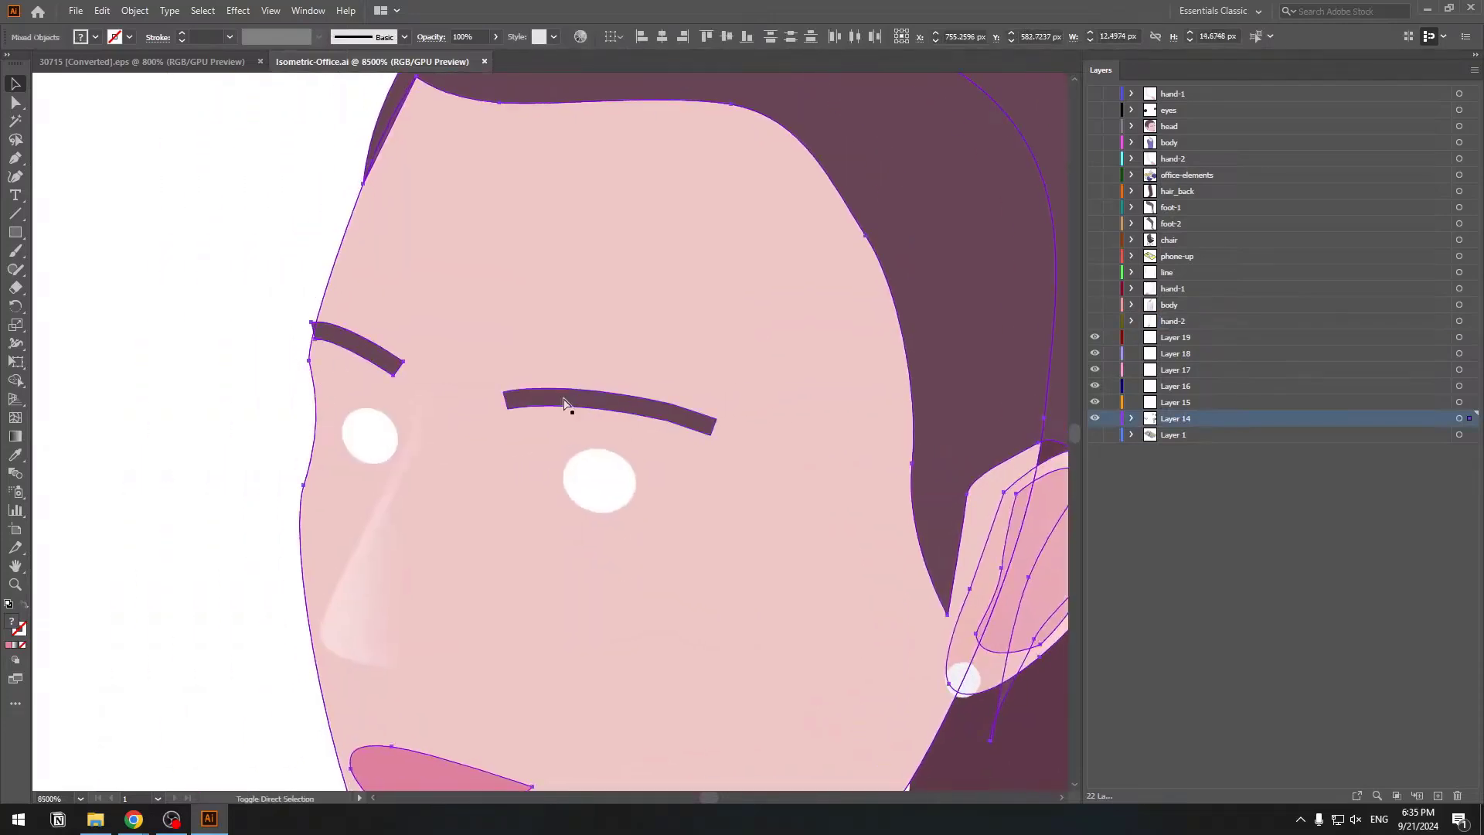
ctrl+shift+click(365, 558)
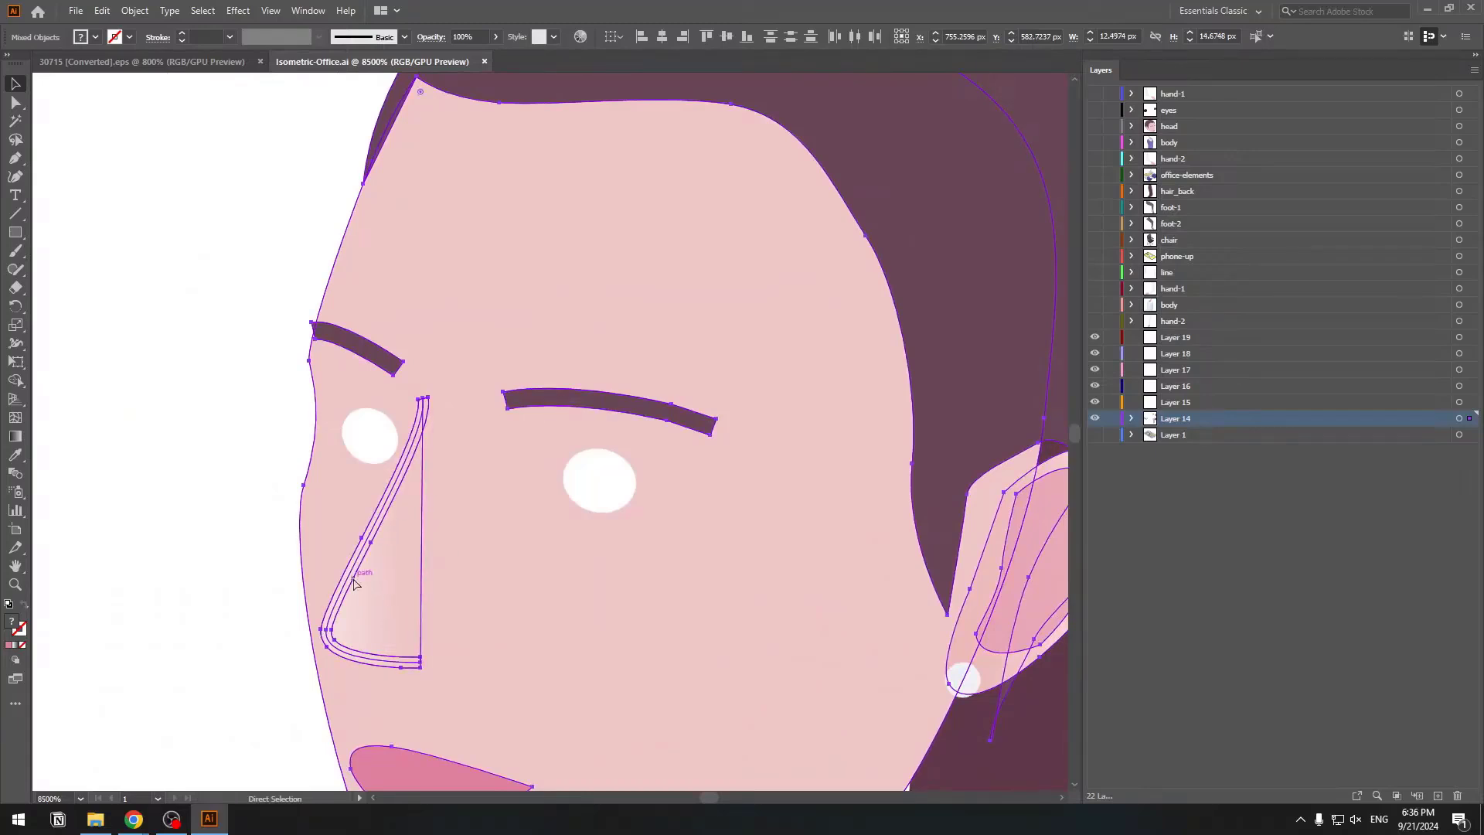
key(ctrl+minus)
key(ctrl+minus)
key(ctrl+minus)
key(ctrl+minus)
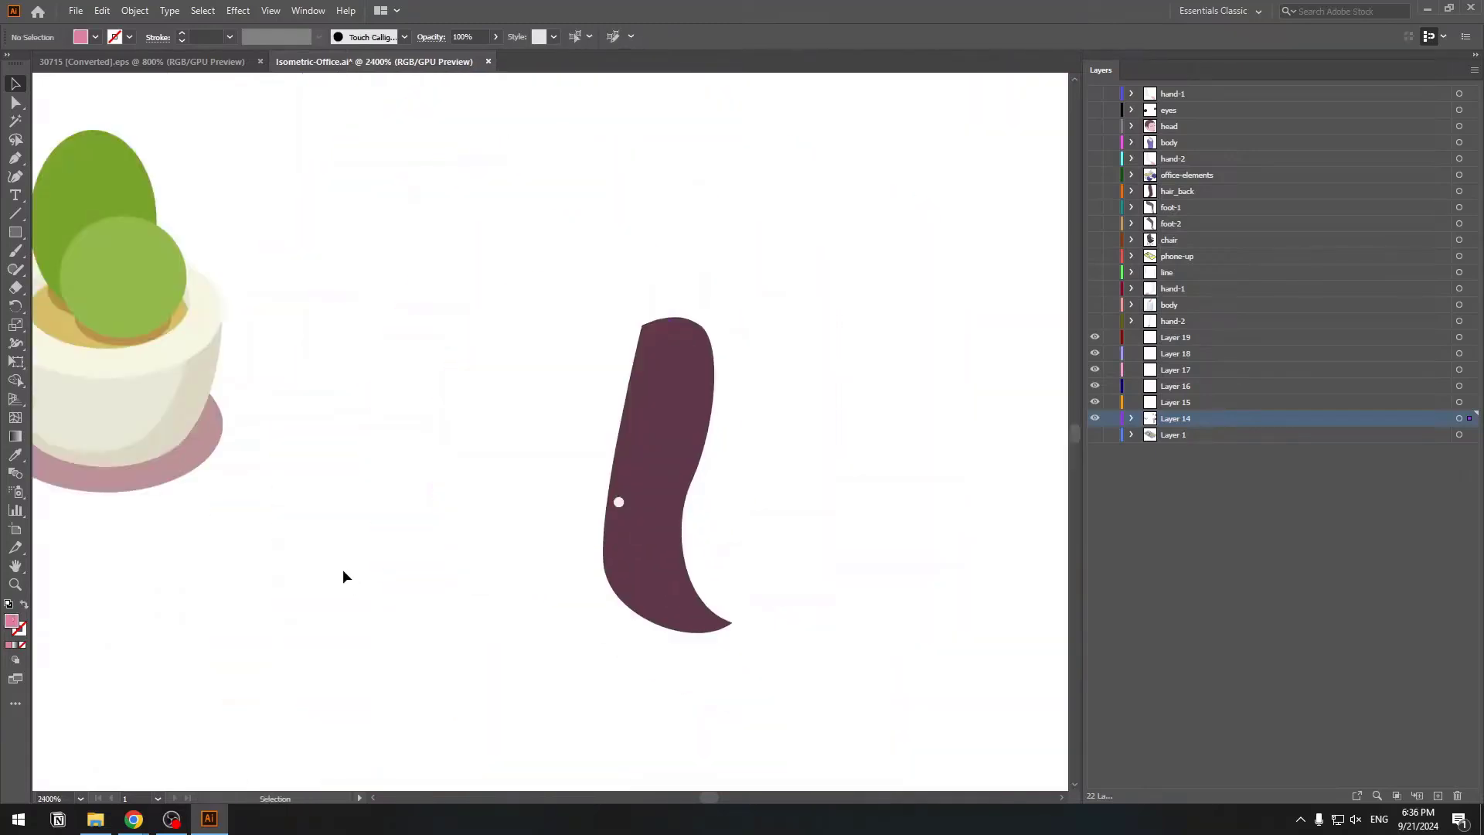
Restore the head selection on Layer 14 and add the earring on the ear to it.
key(ctrl+plus)
key(ctrl+plus)
key(ctrl+plus)
key(ctrl+plus)
key(ctrl+plus)
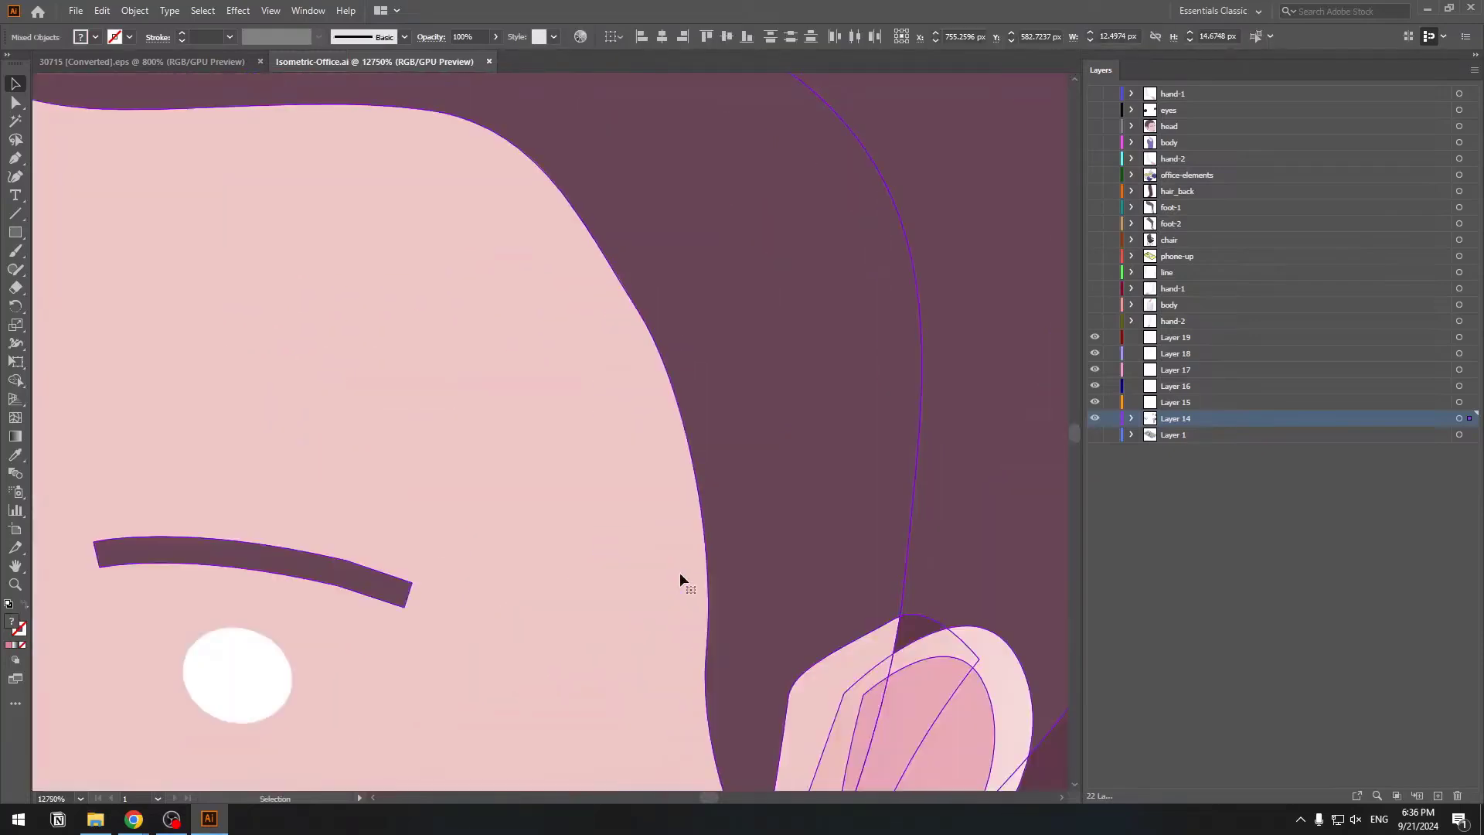
drag(630, 613, 408, 288)
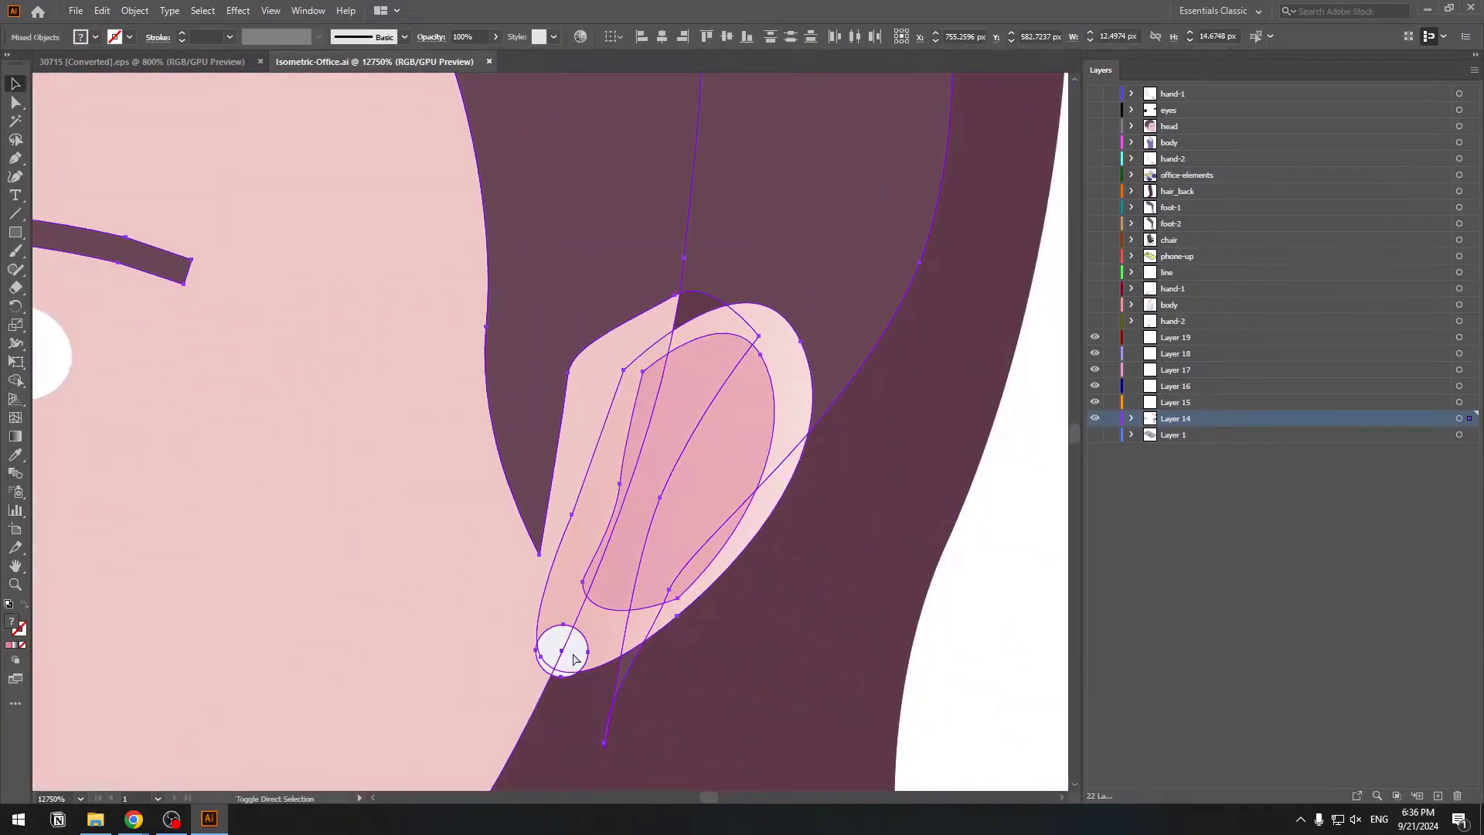
Move the selected head artwork from Layer 14 to Layer 19, keeping it in place.
key(ctrl+minus)
key(ctrl+minus)
key(ctrl+minus)
key(ctrl+minus)
key(ctrl+minus)
key(Delete)
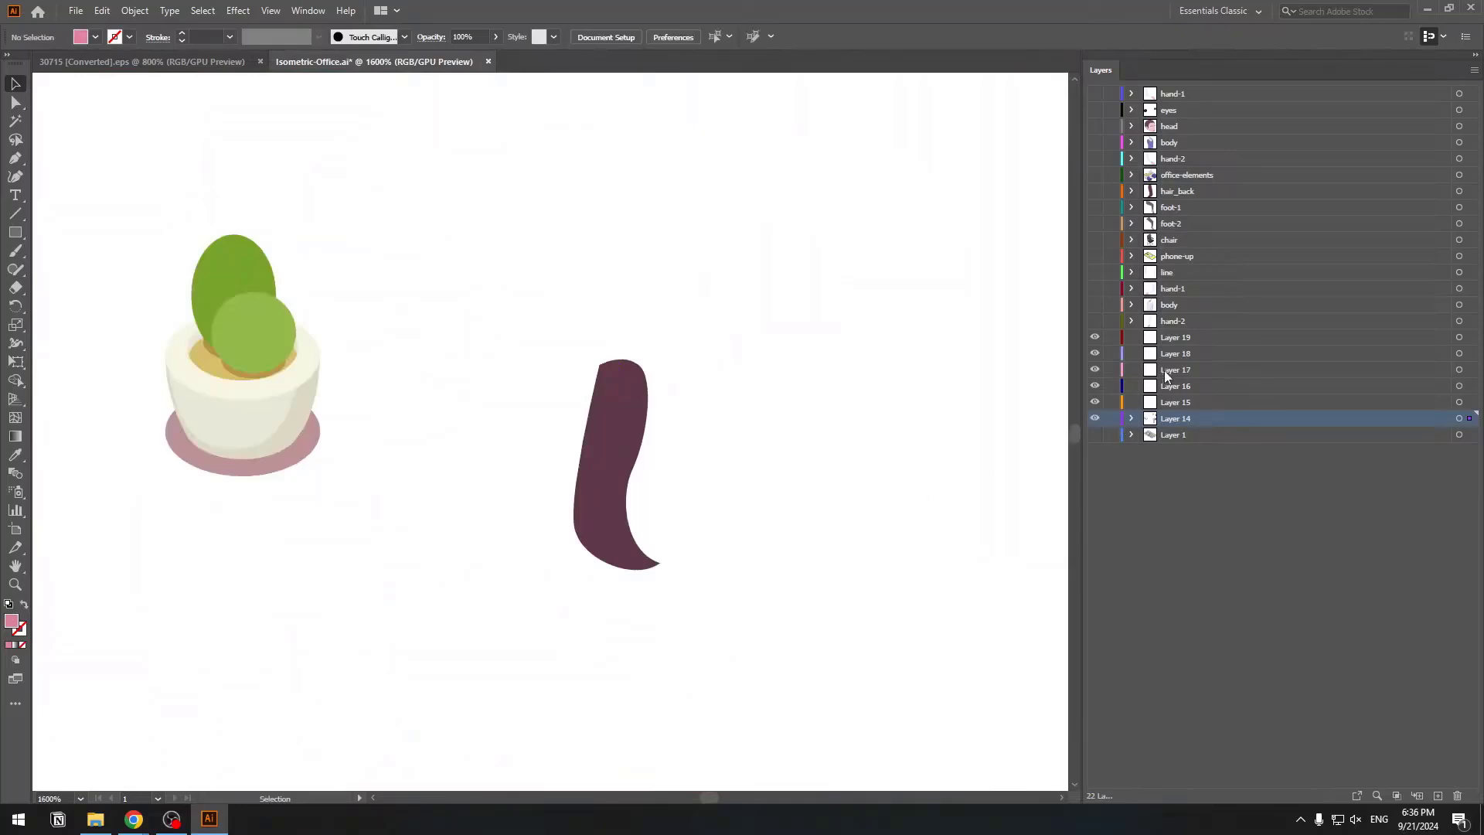
click(1176, 339)
key(ctrl+f)
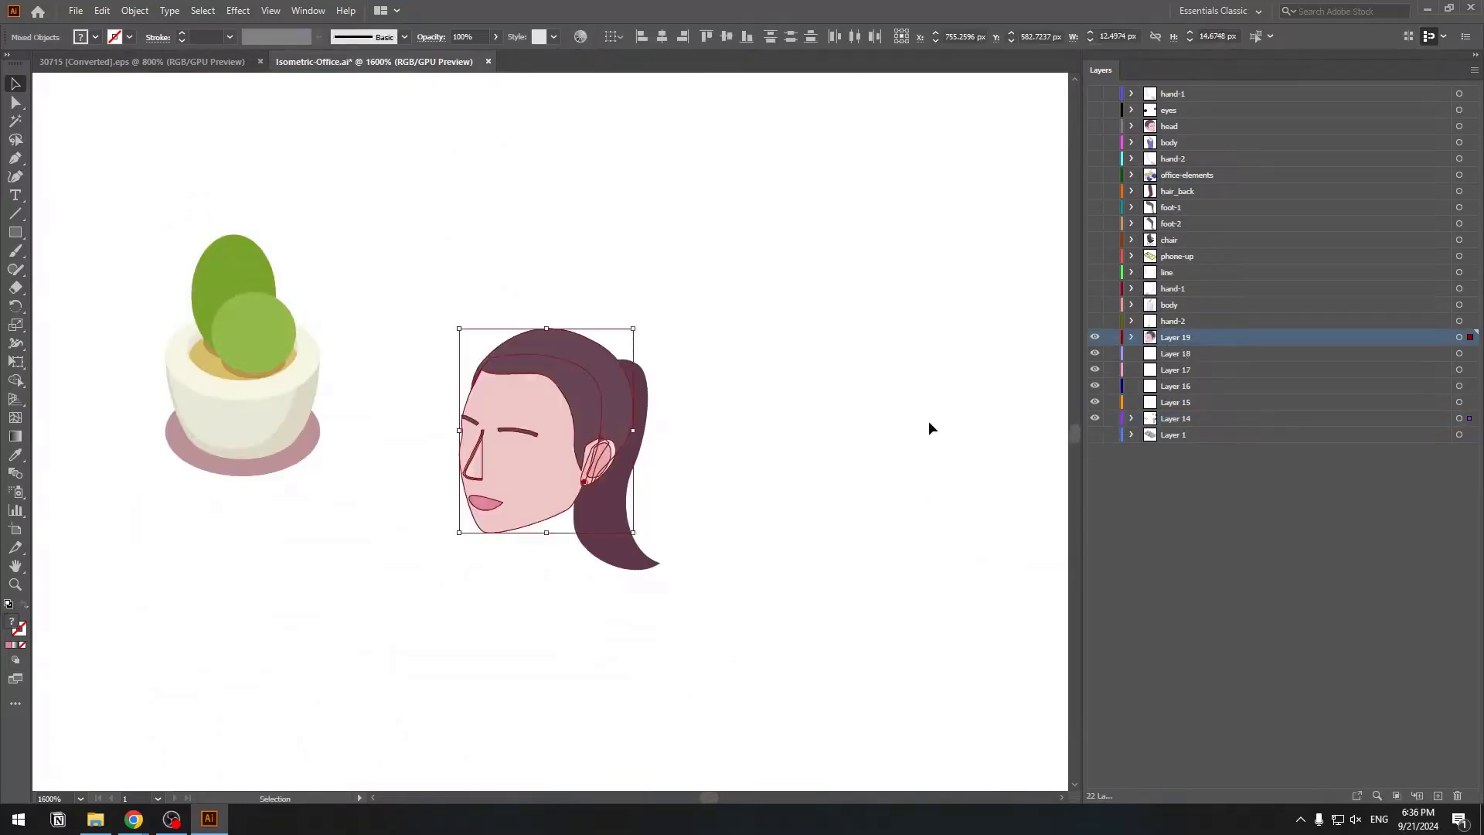
Rename Layer 19 as head and place it directly above the seated woman's body layer.
click(929, 420)
double_click(1182, 339)
text(head)
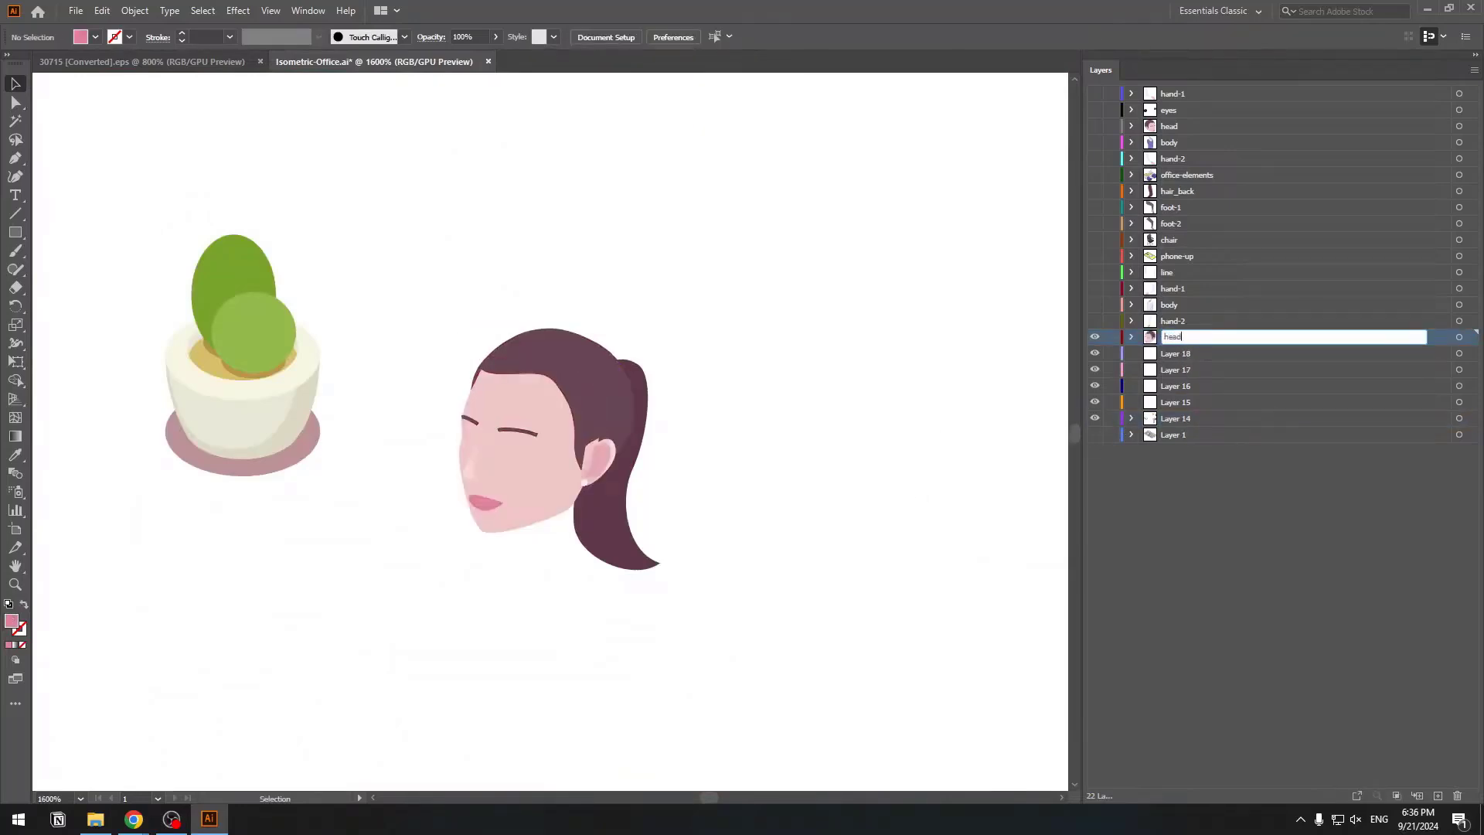
key(Return)
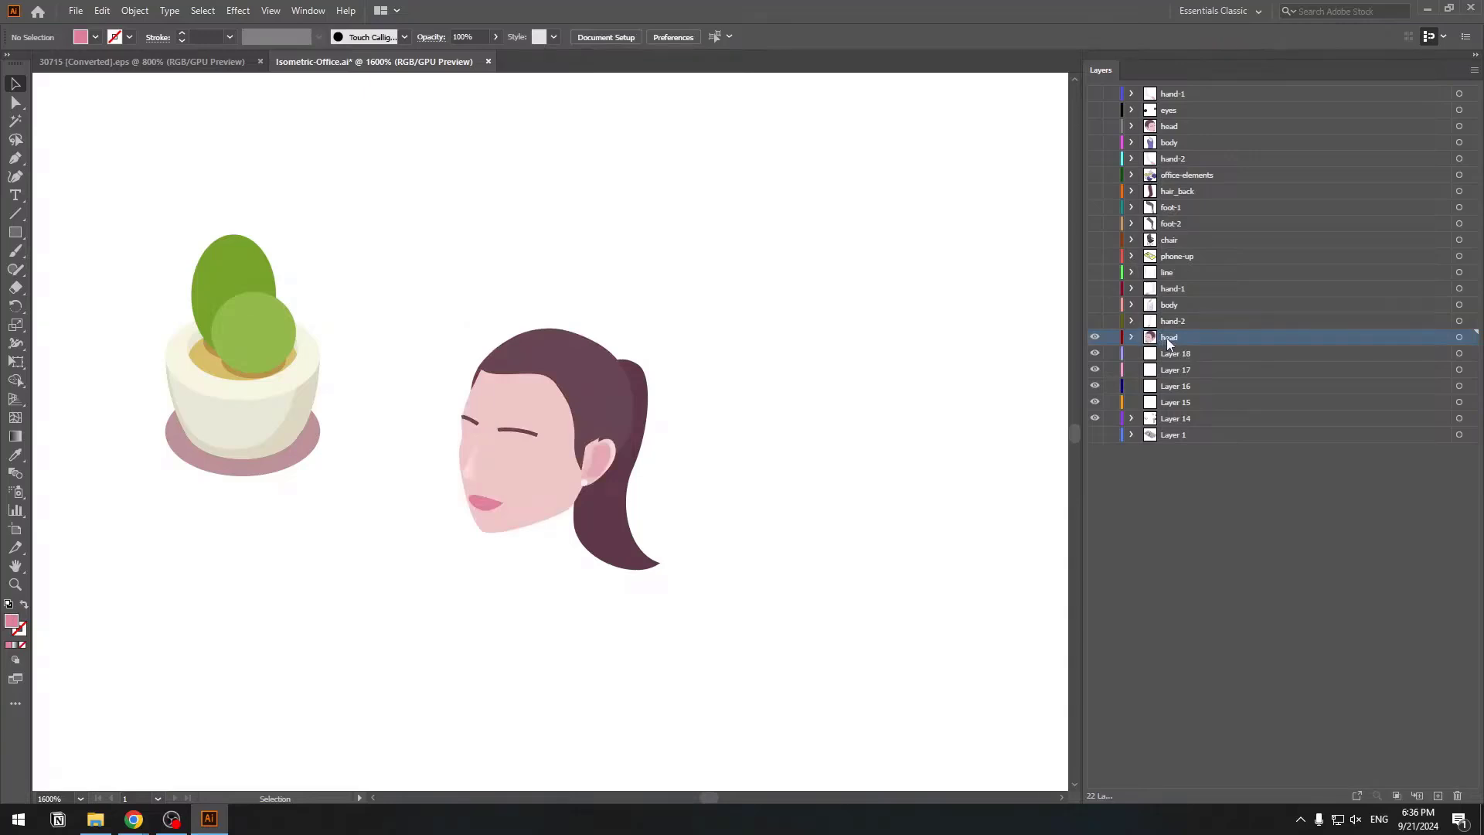
drag(1167, 337, 1189, 305)
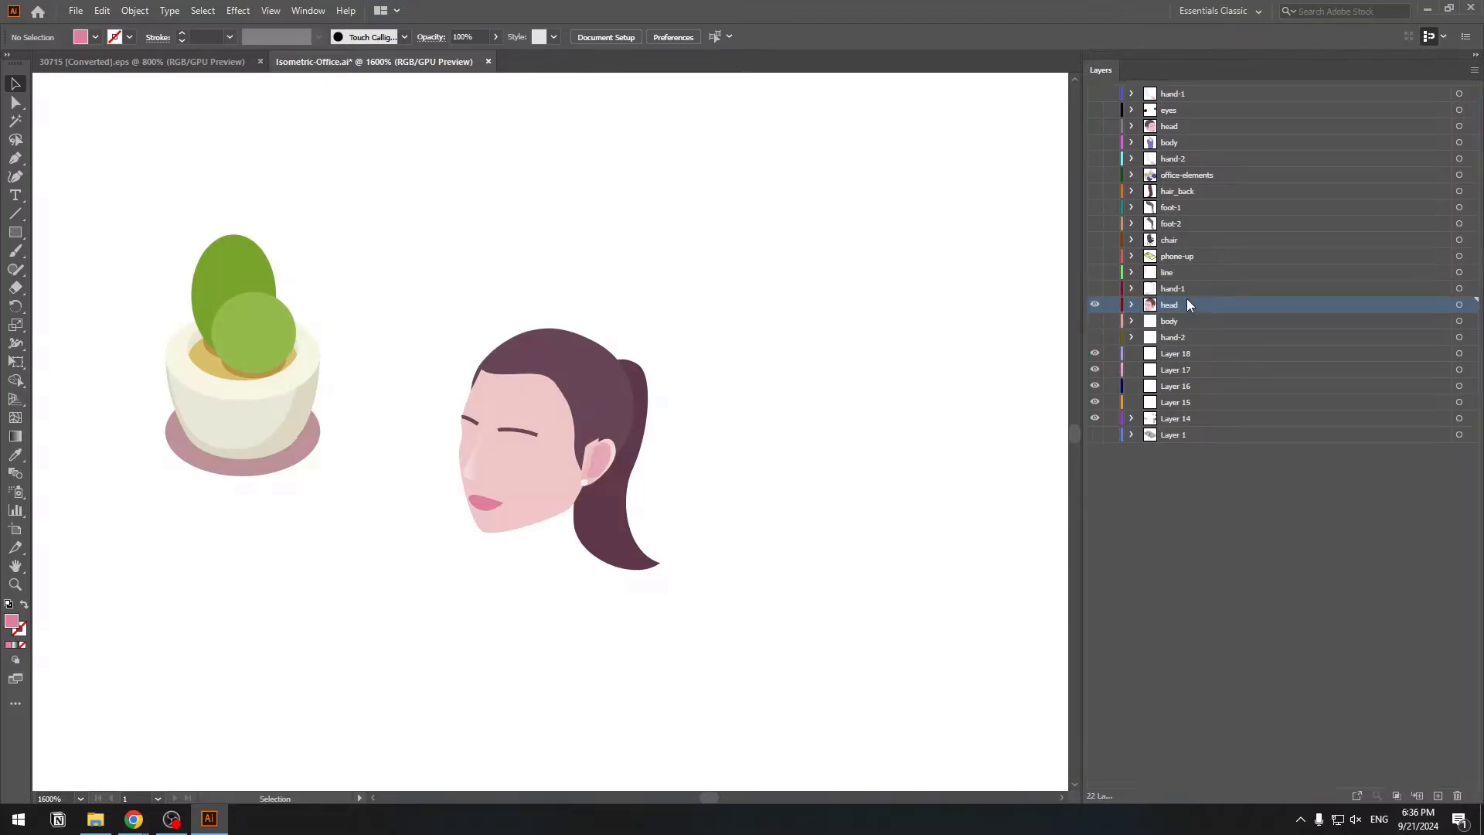
Show the body layer briefly to check the neck, and hide both the head and body layers.
click(1095, 321)
click(1095, 305)
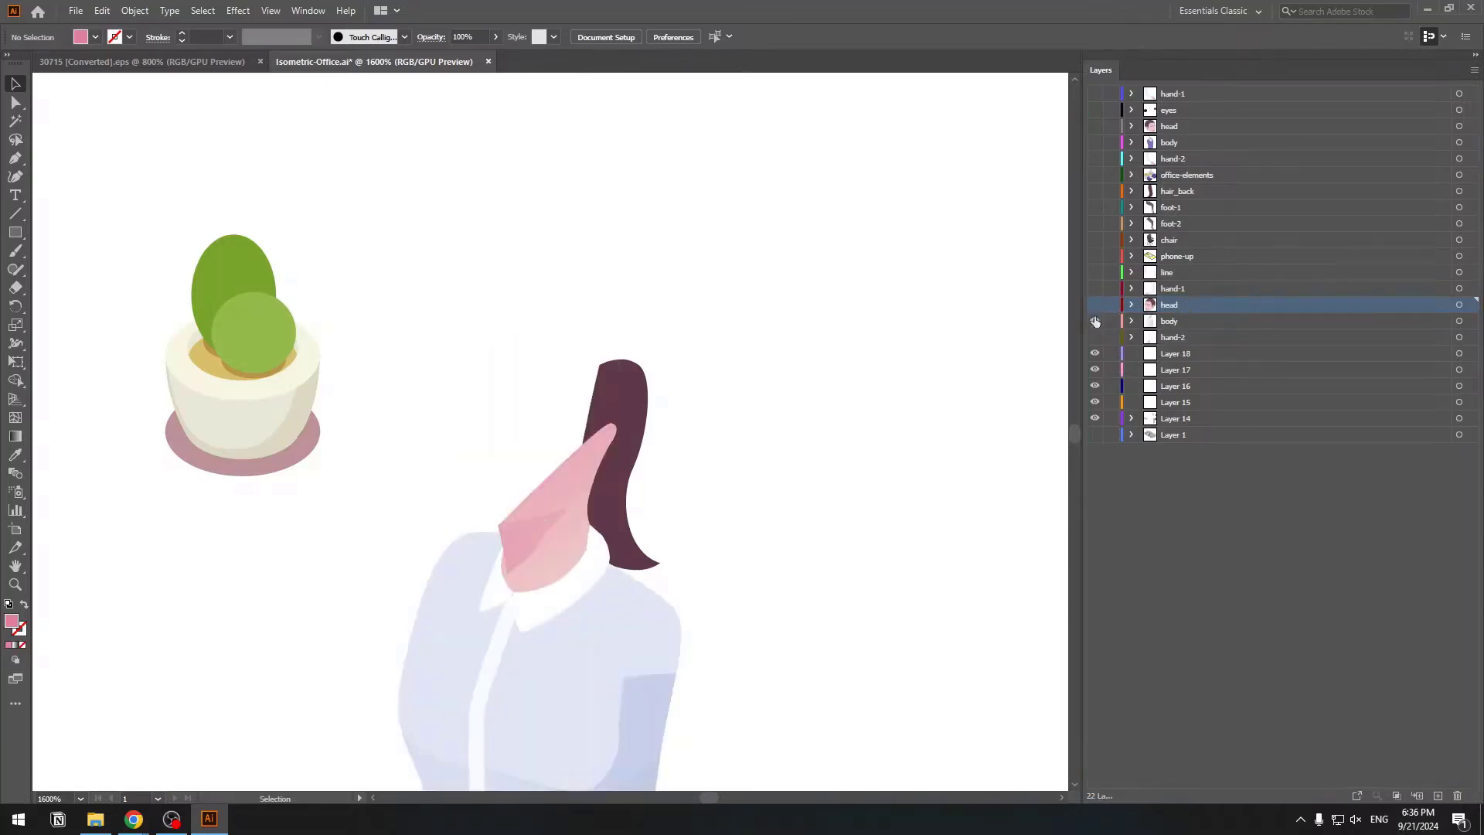
click(1095, 320)
Move the seated woman's ponytail path from Layer 14 to Layer 18 in the same position.
click(619, 420)
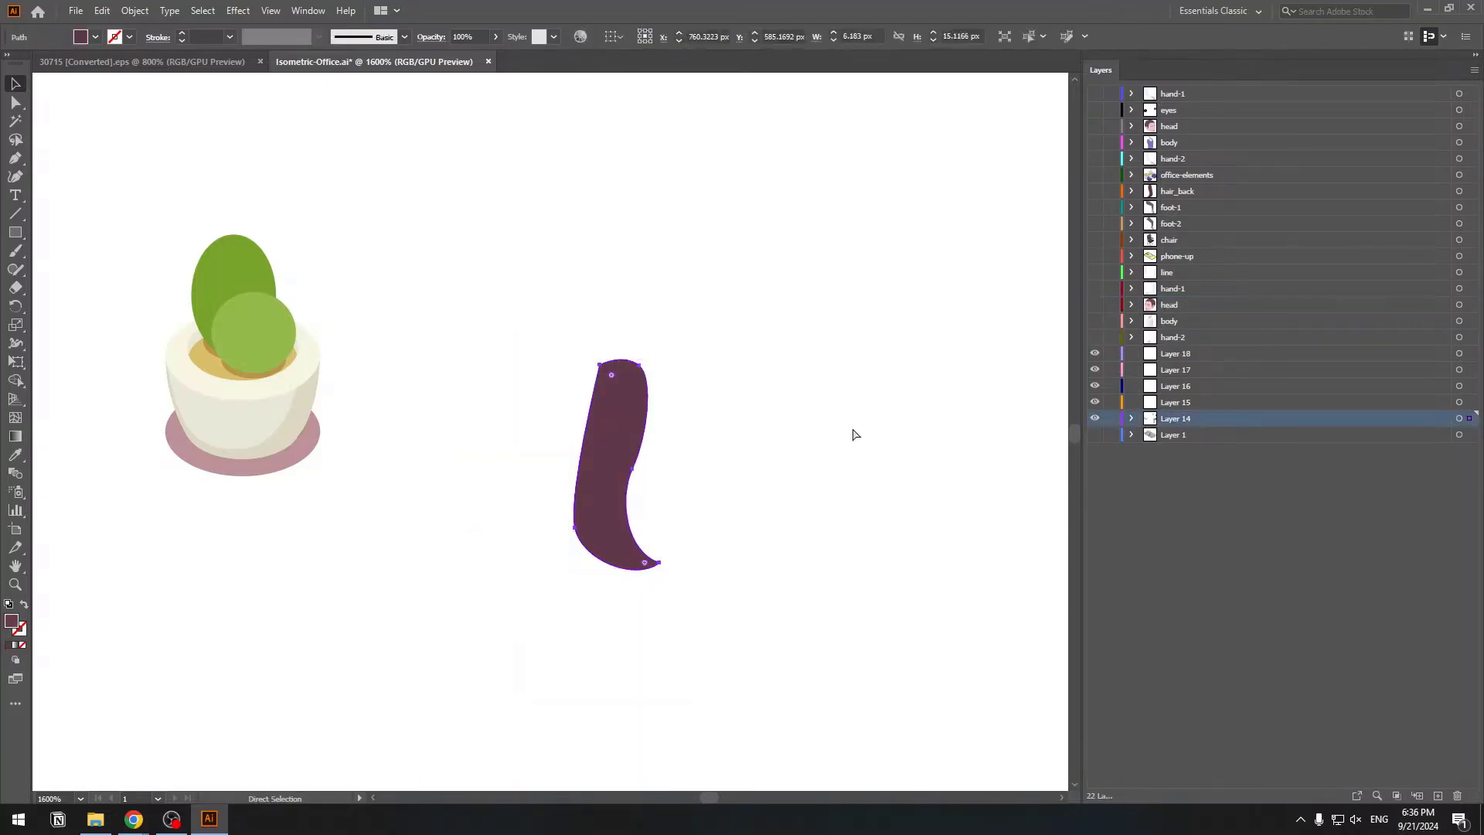
key(Delete)
click(1176, 356)
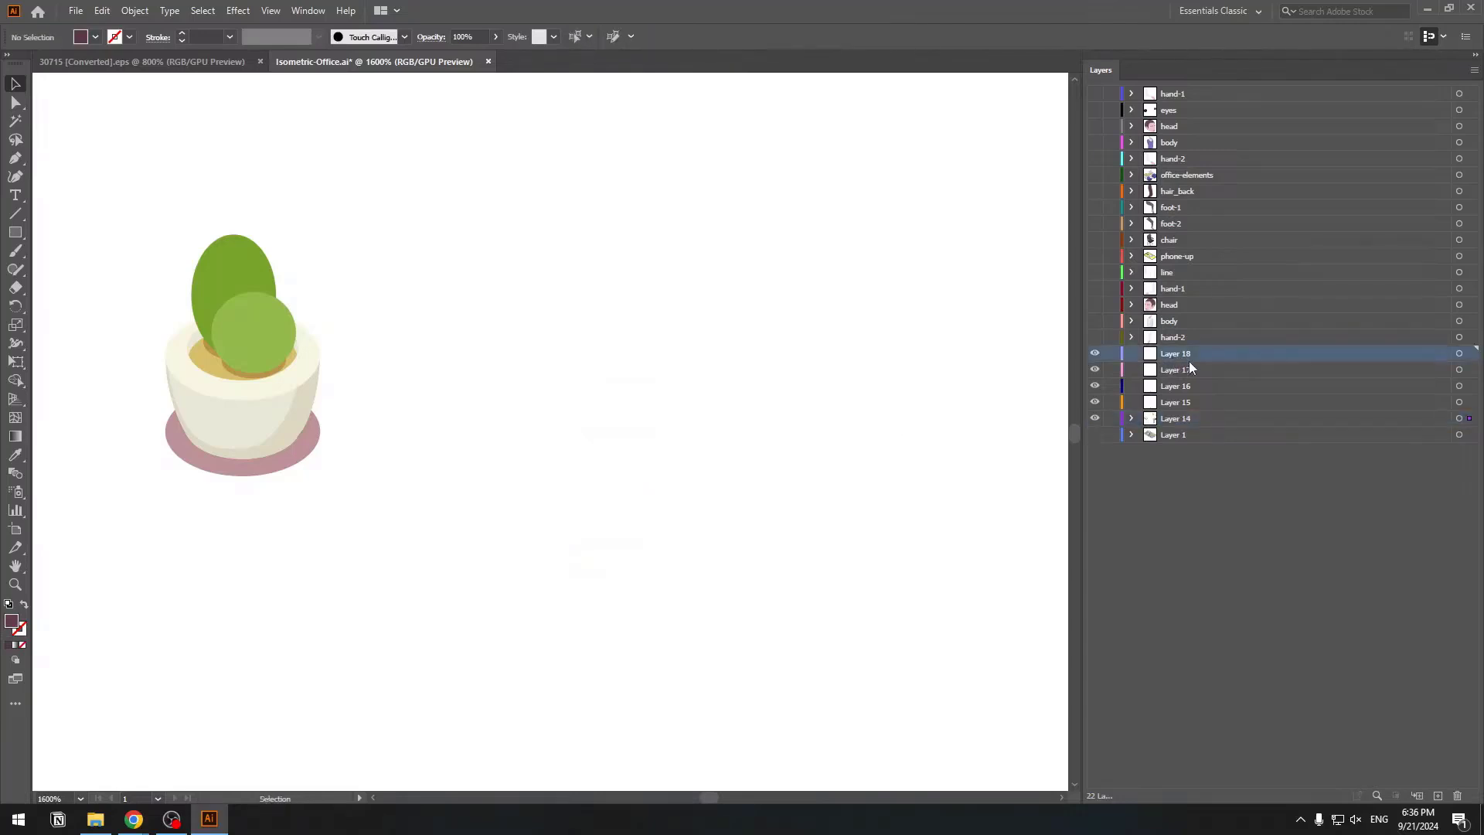
key(ctrl+f)
Rename Layer 18 as hair-bakc and hide it.
double_click(1171, 355)
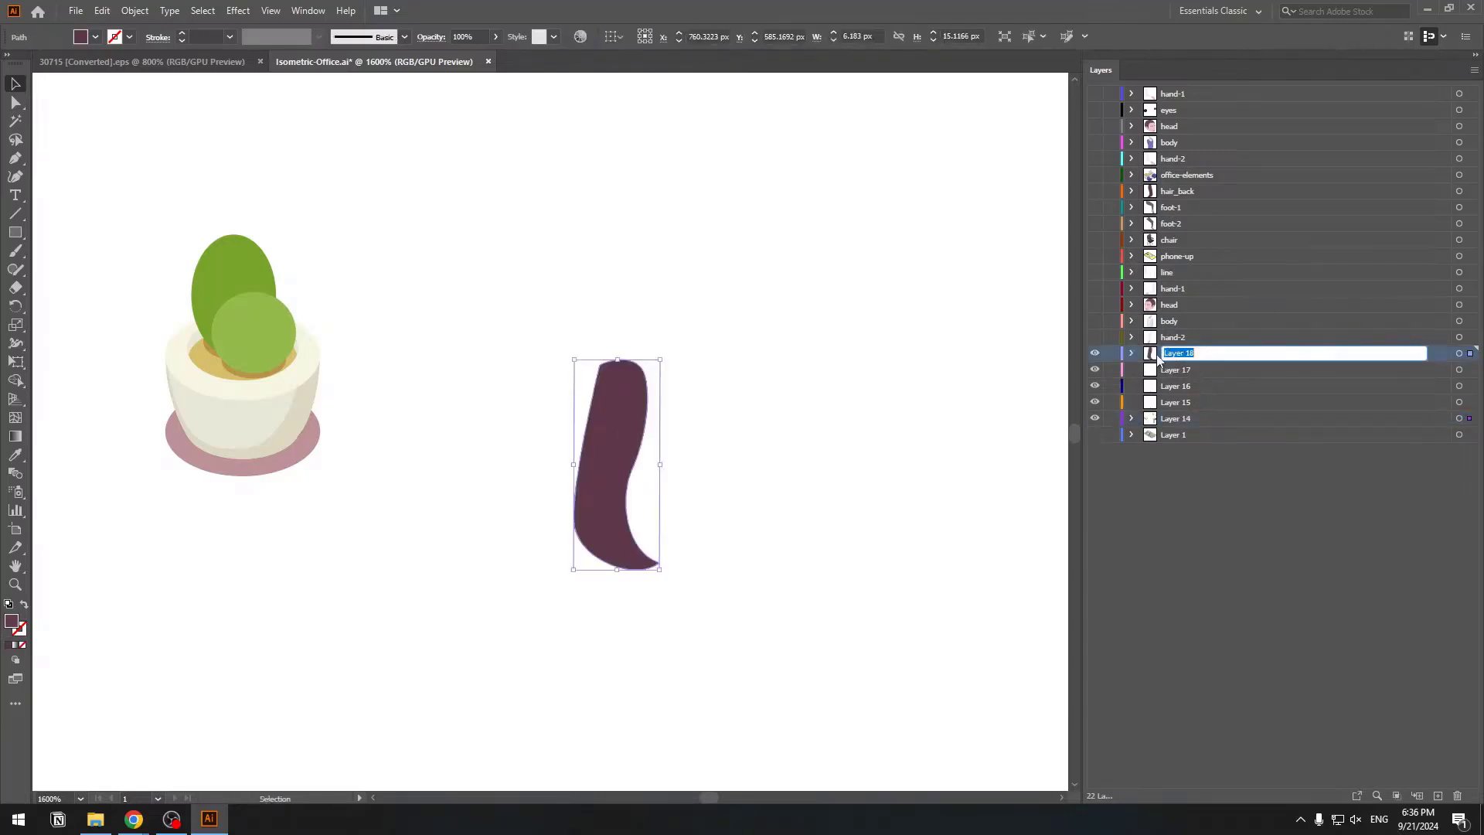
text(hair-bakc)
key(Return)
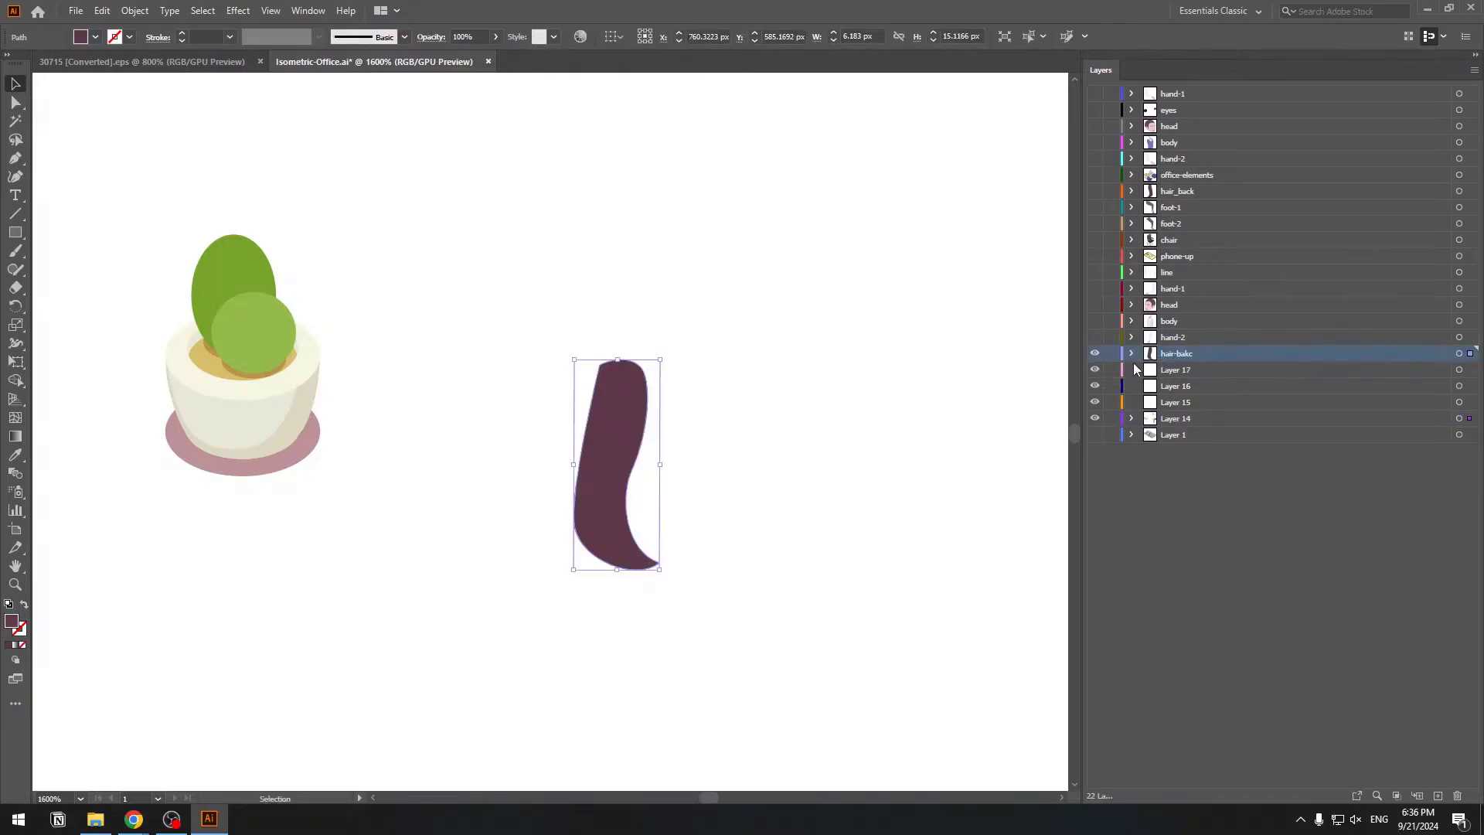
click(1096, 355)
Move the seated woman's two eye shapes from Layer 14 to Layer 17, leaving the plant behind.
drag(813, 239, 405, 656)
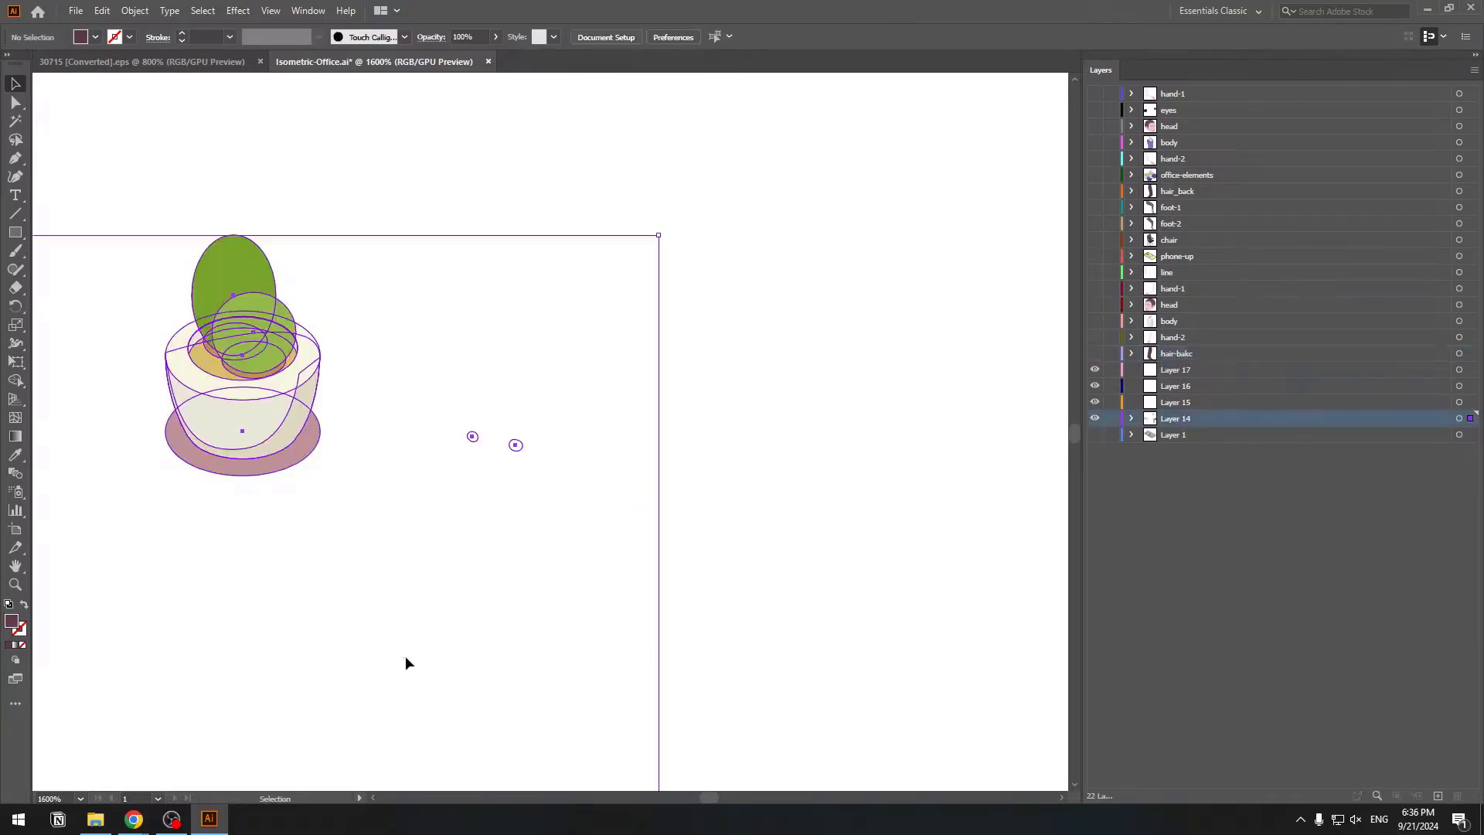
click(889, 504)
drag(587, 375, 443, 492)
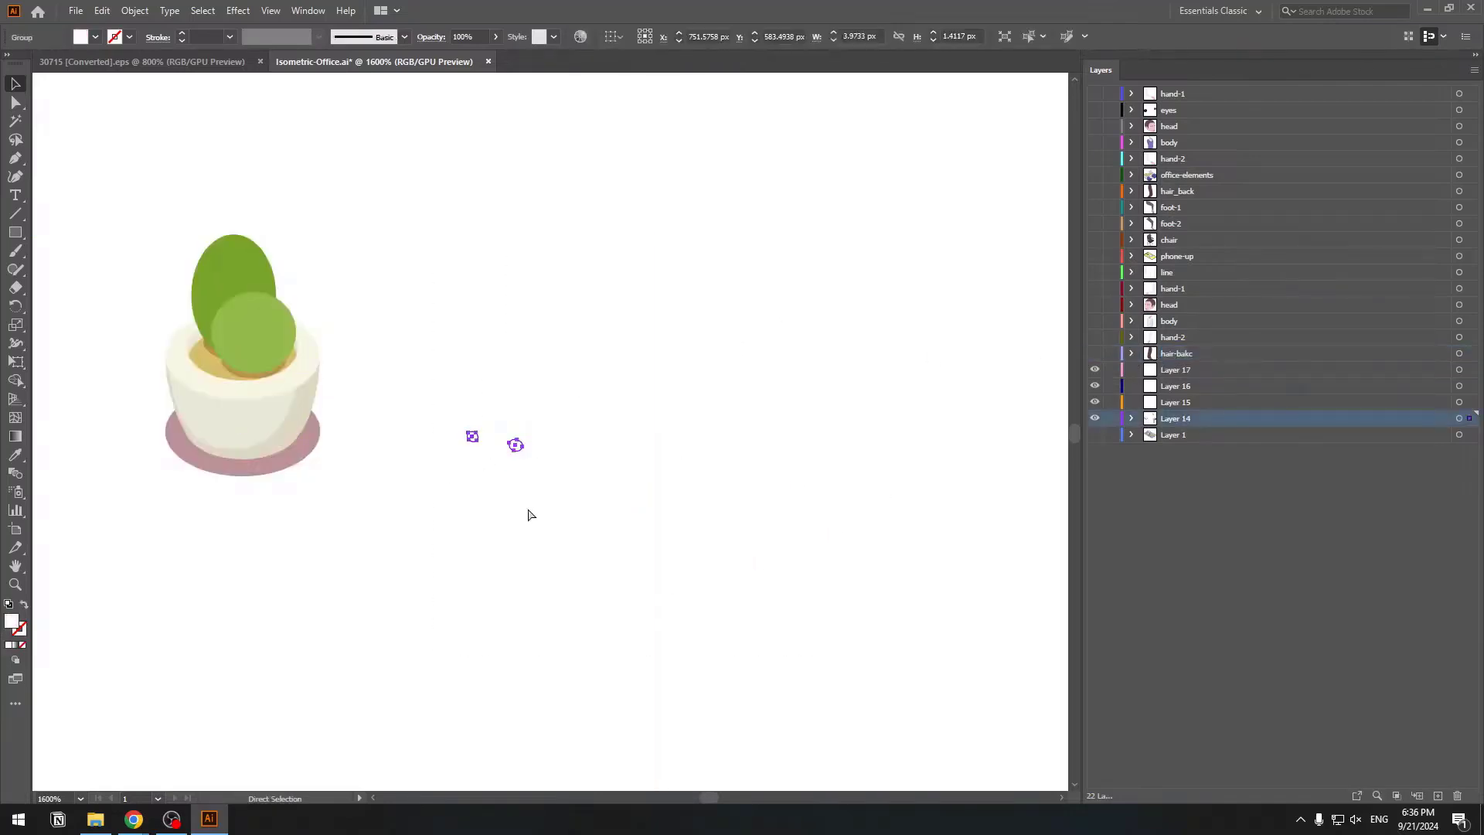
key(Delete)
click(1175, 371)
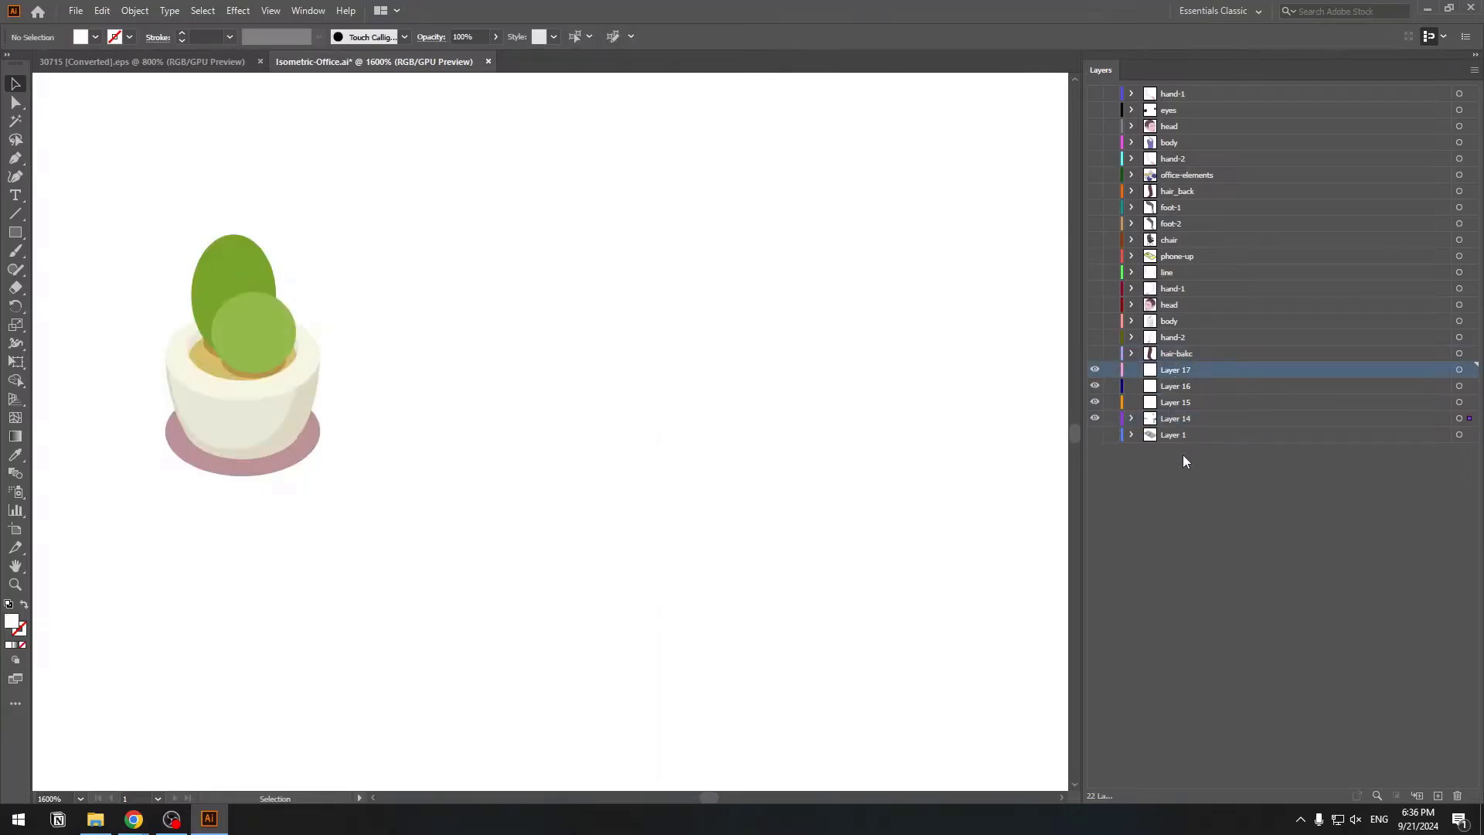
key(ctrl+f)
Set the fill colour of the two eyes to 191919.
double_click(12, 622)
click(651, 699)
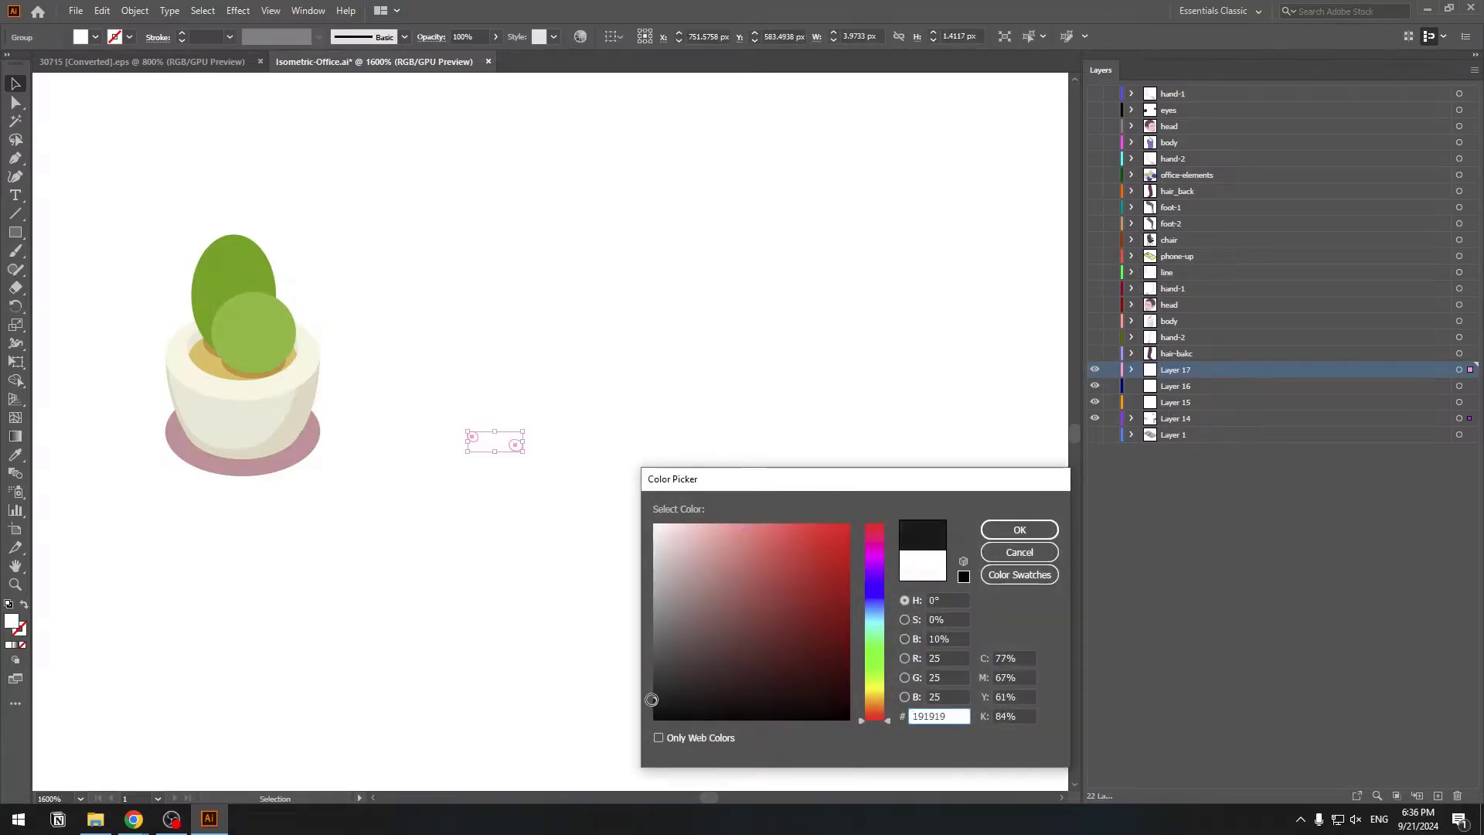
click(1020, 529)
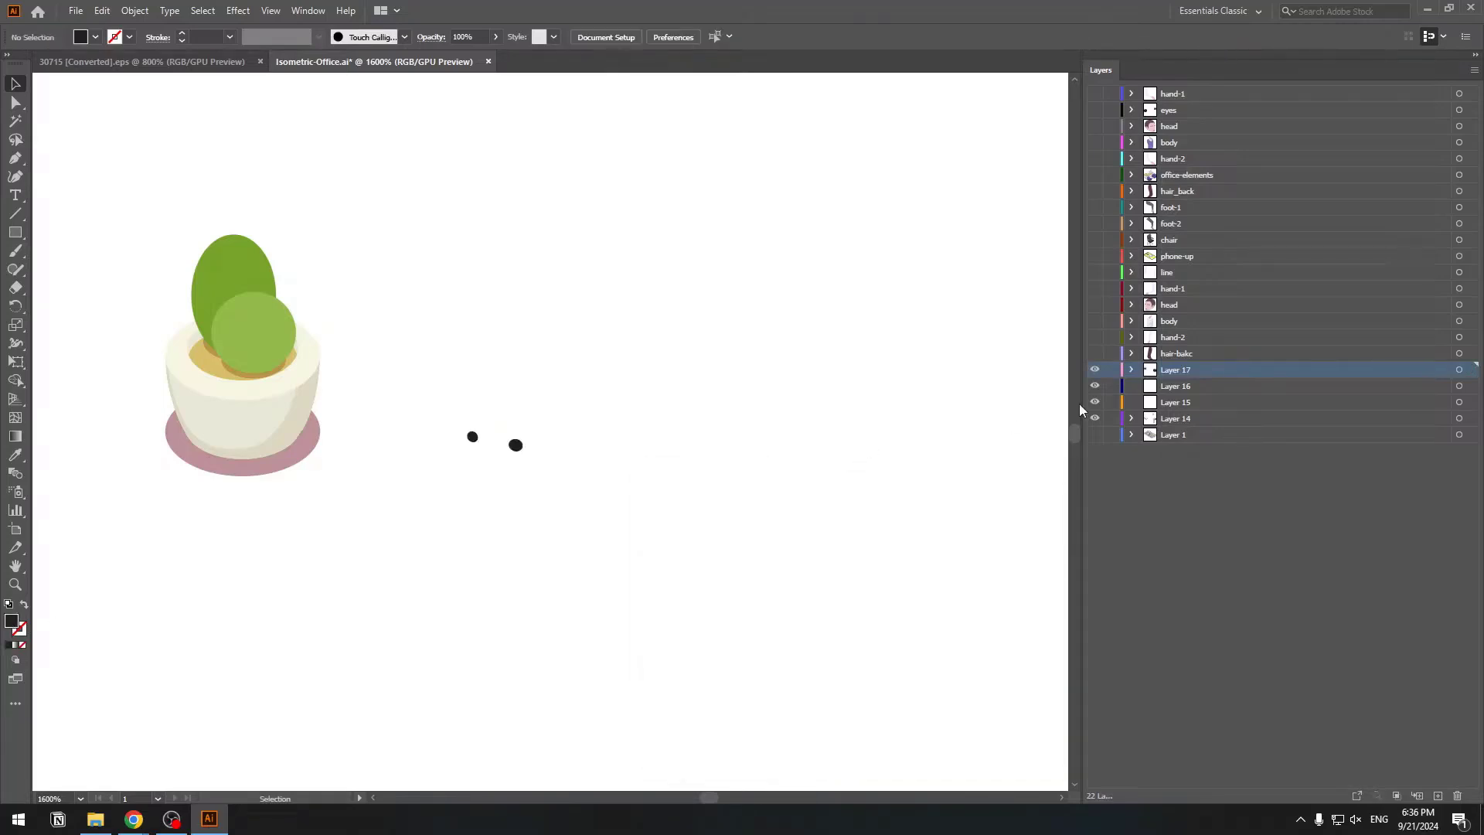
Rename Layer 17 as eyes, show the head, body, hand-2 and hair-bakc layers, and place eyes directly above head.
double_click(1190, 373)
text(eyes)
key(Return)
drag(1094, 353, 1095, 305)
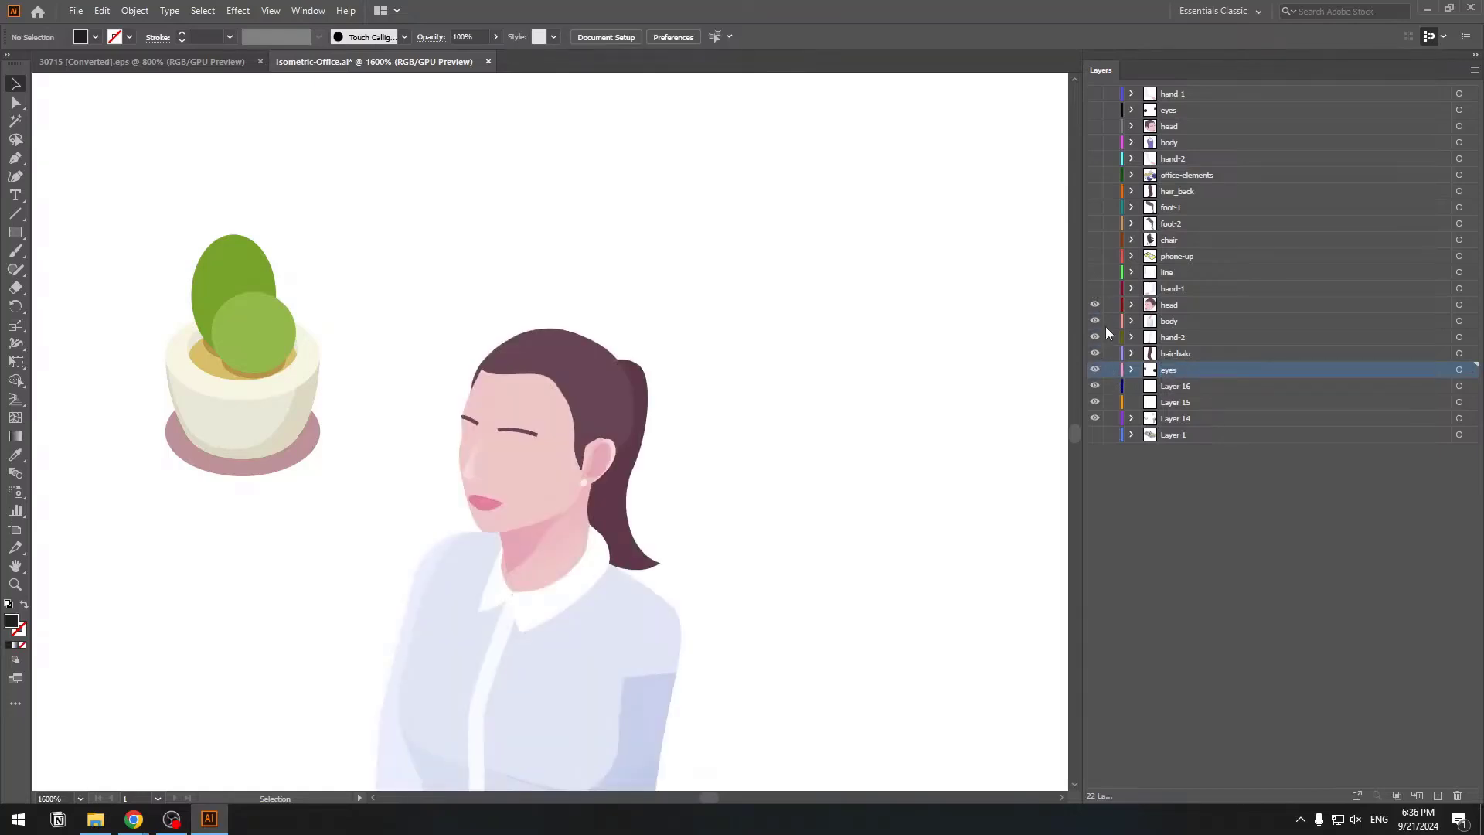
drag(1168, 376, 1189, 310)
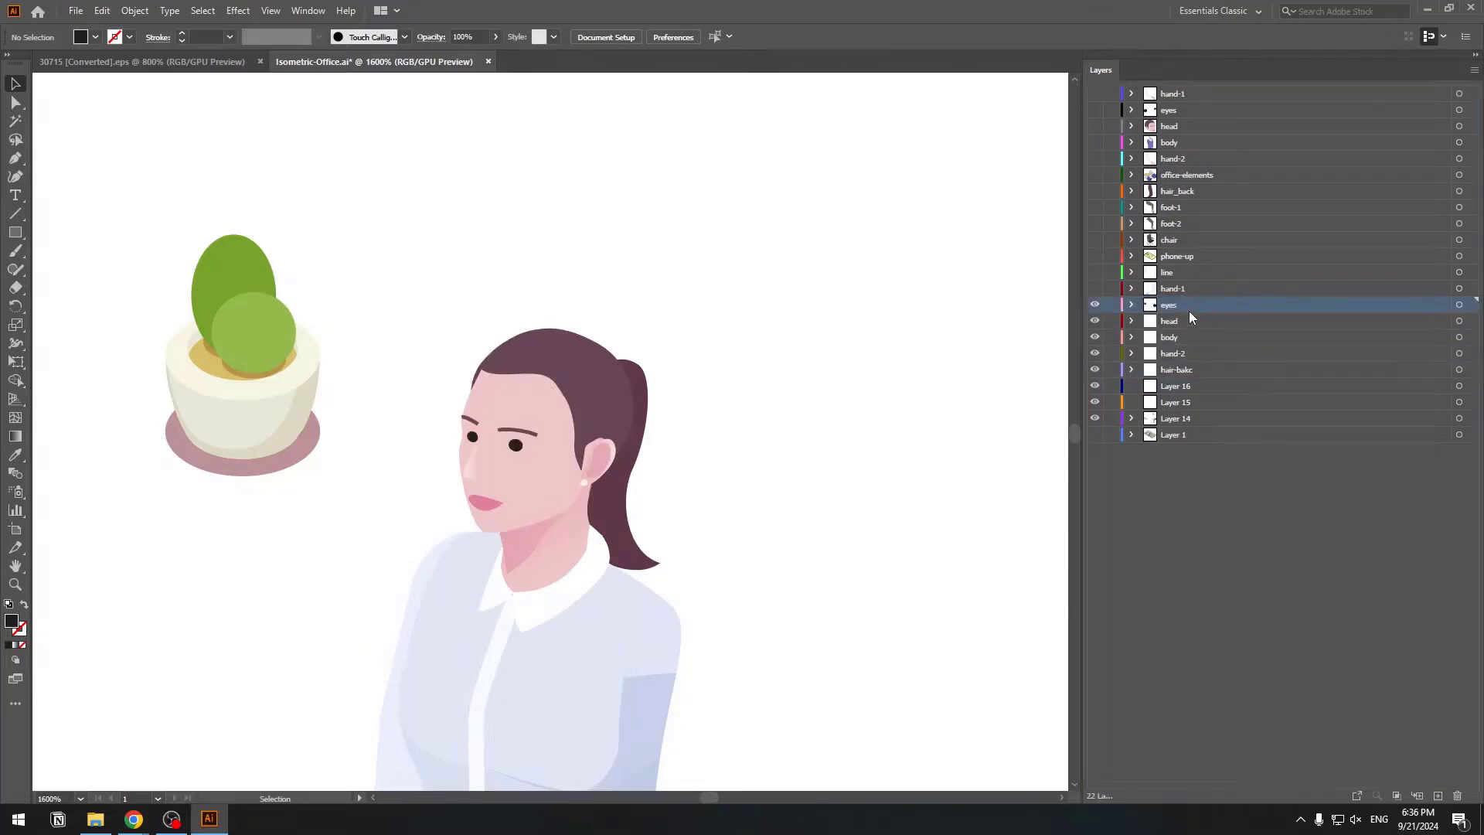
Check the assembled seated woman with the hand-1 layer shown and hidden, and save the document.
scroll(899, 399, down, 5)
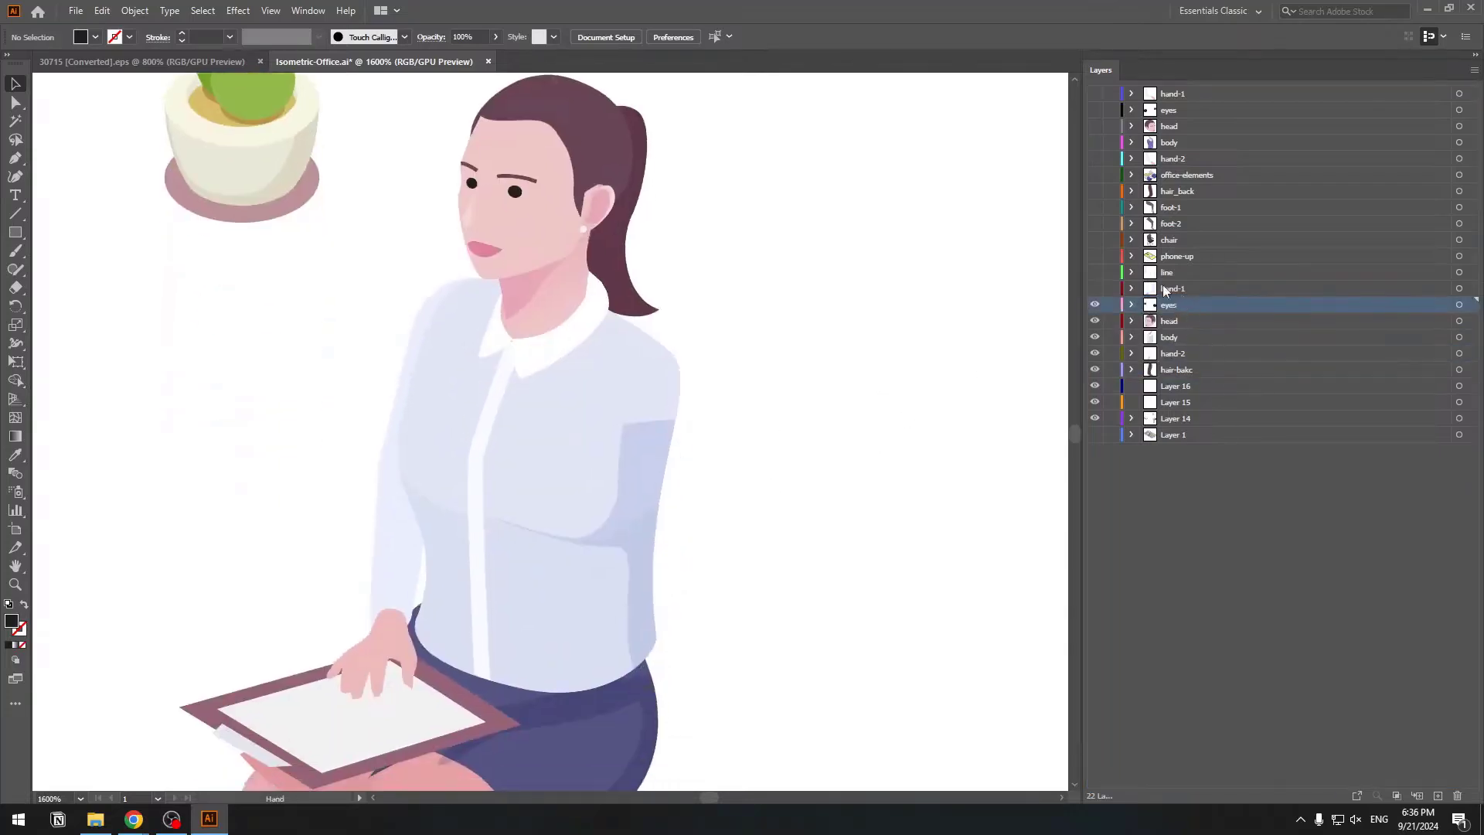
click(1095, 290)
click(1096, 290)
drag(778, 415, 820, 312)
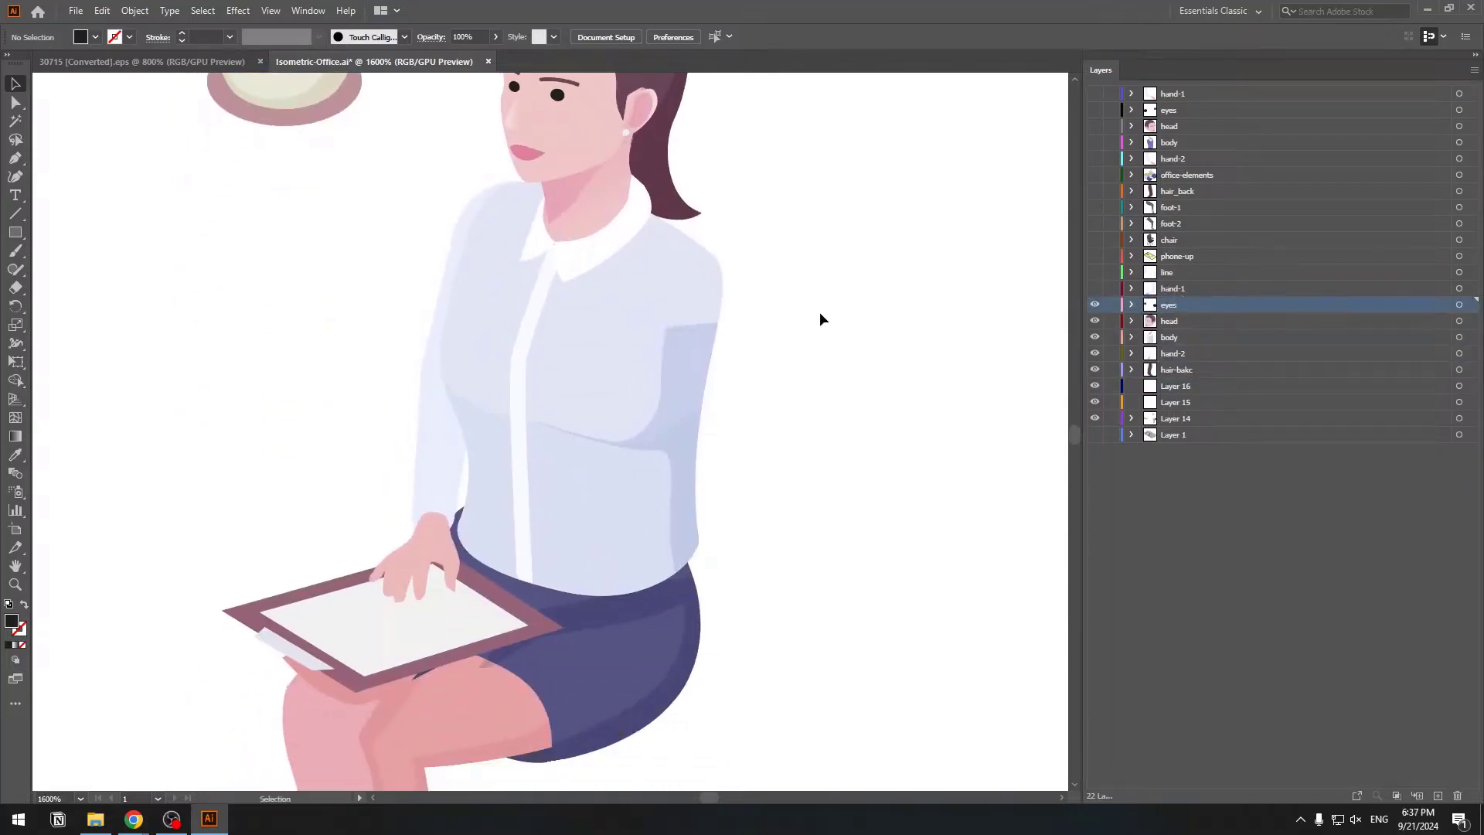
key(ctrl+s)
Hide the eyes, head, body, hand-2 and hair-bakc layers, make Layer 14 active and check its remaining artwork by toggling its visibility.
drag(1095, 305, 1094, 337)
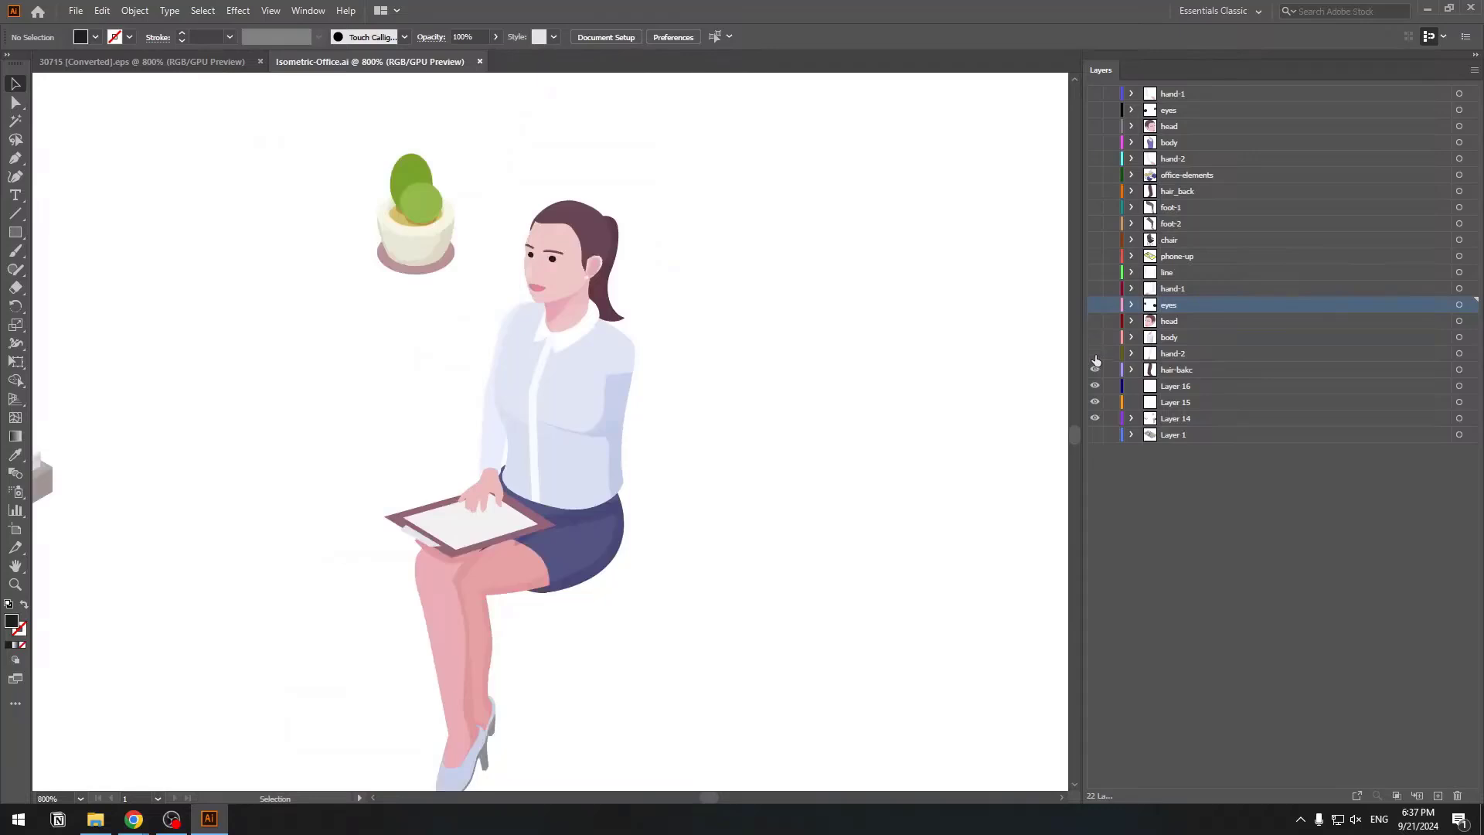
click(1095, 363)
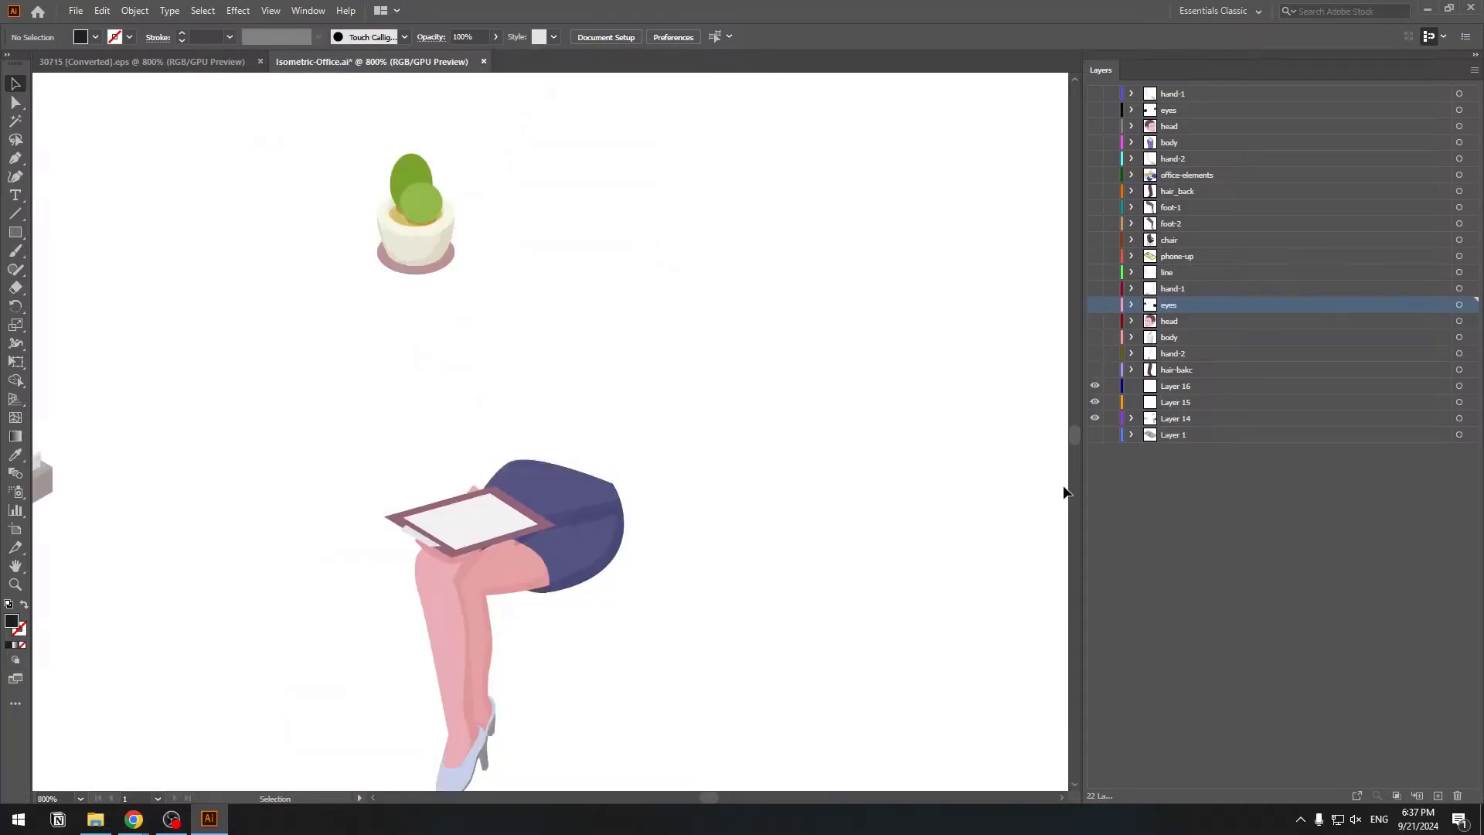
scroll(586, 578, down, 2)
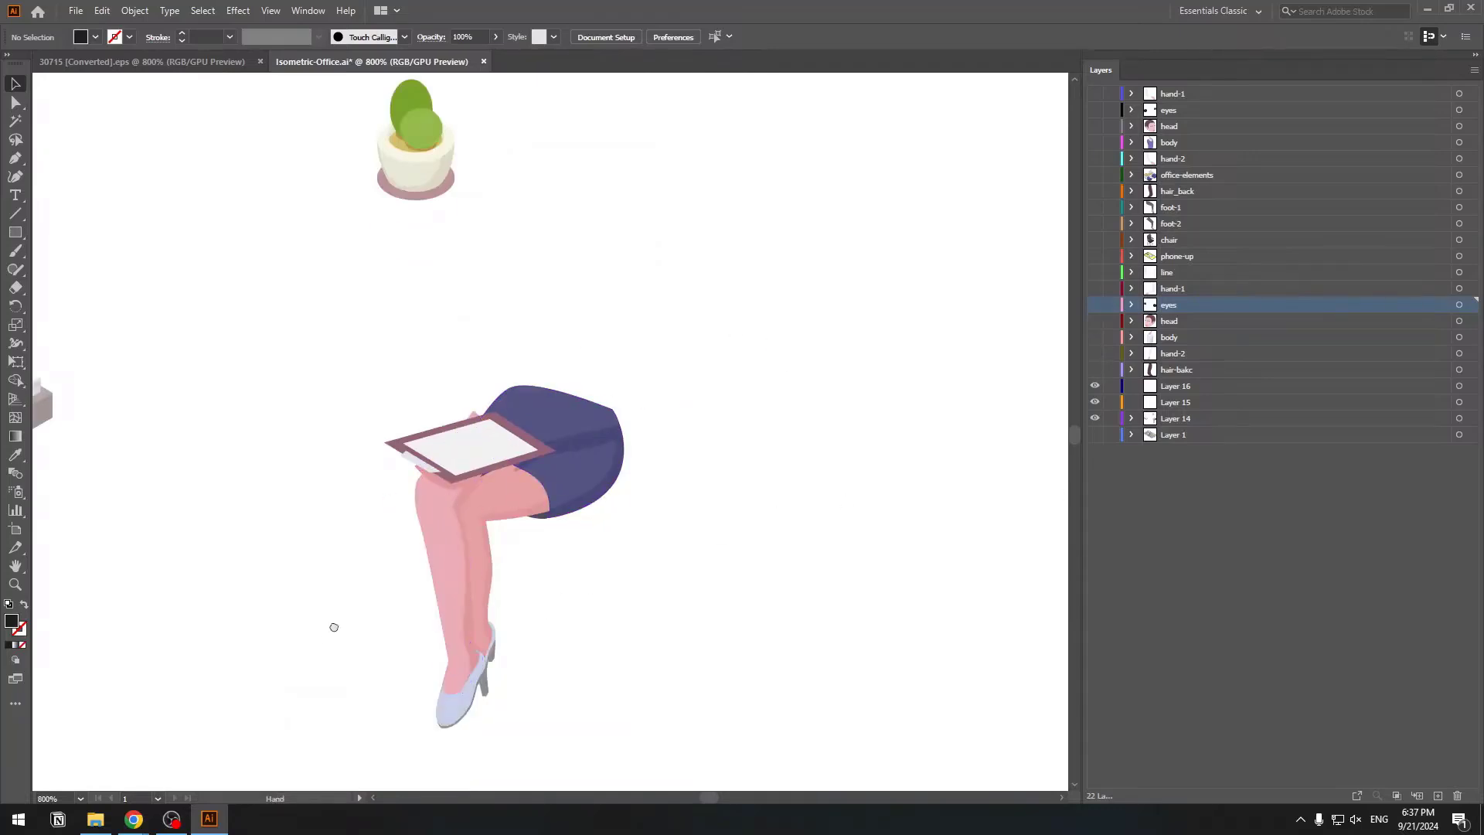
scroll(554, 507, down, 2)
scroll(770, 412, up, 1)
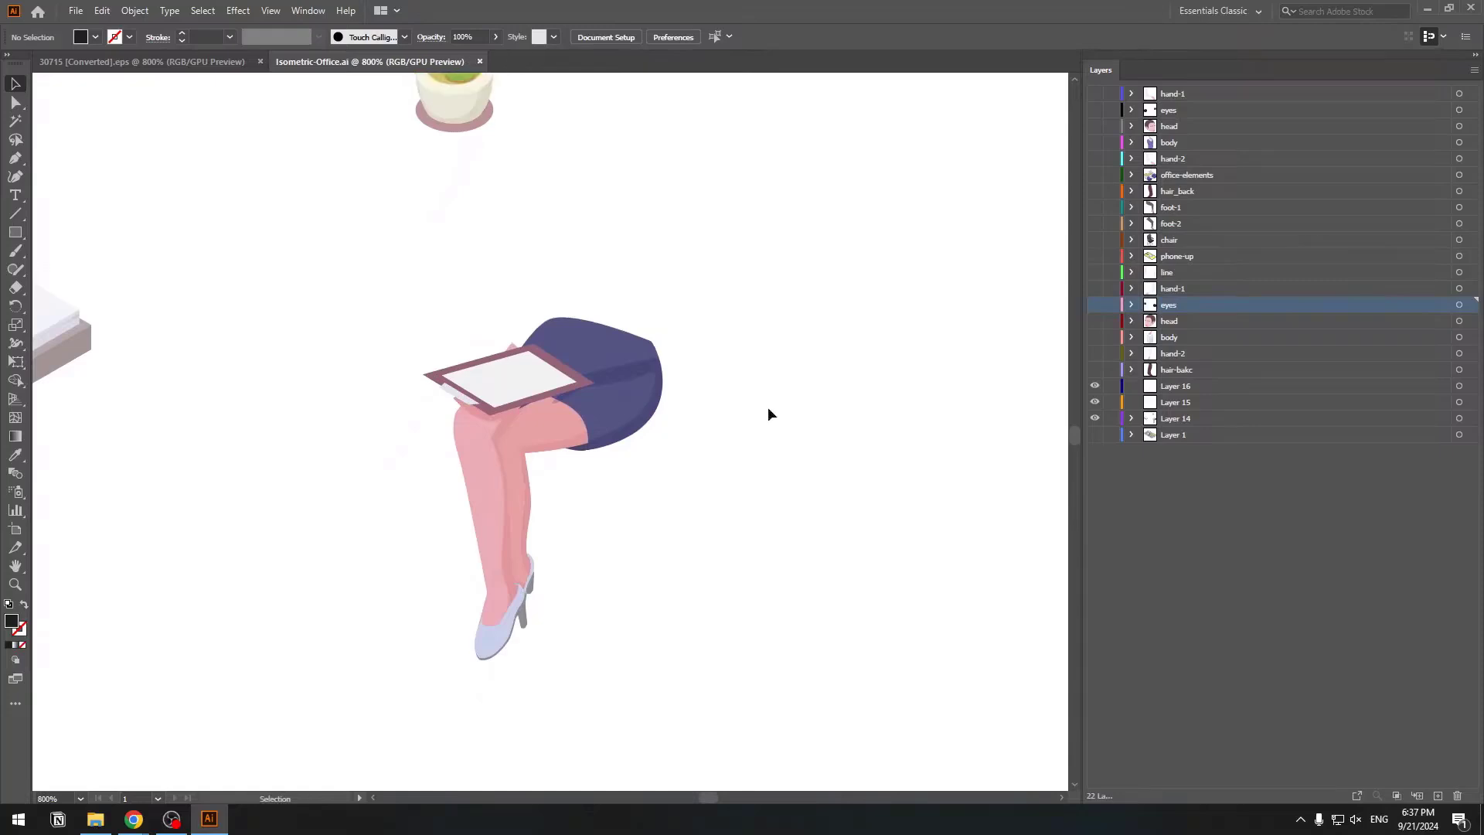
click(1174, 425)
click(1095, 418)
click(1095, 418)
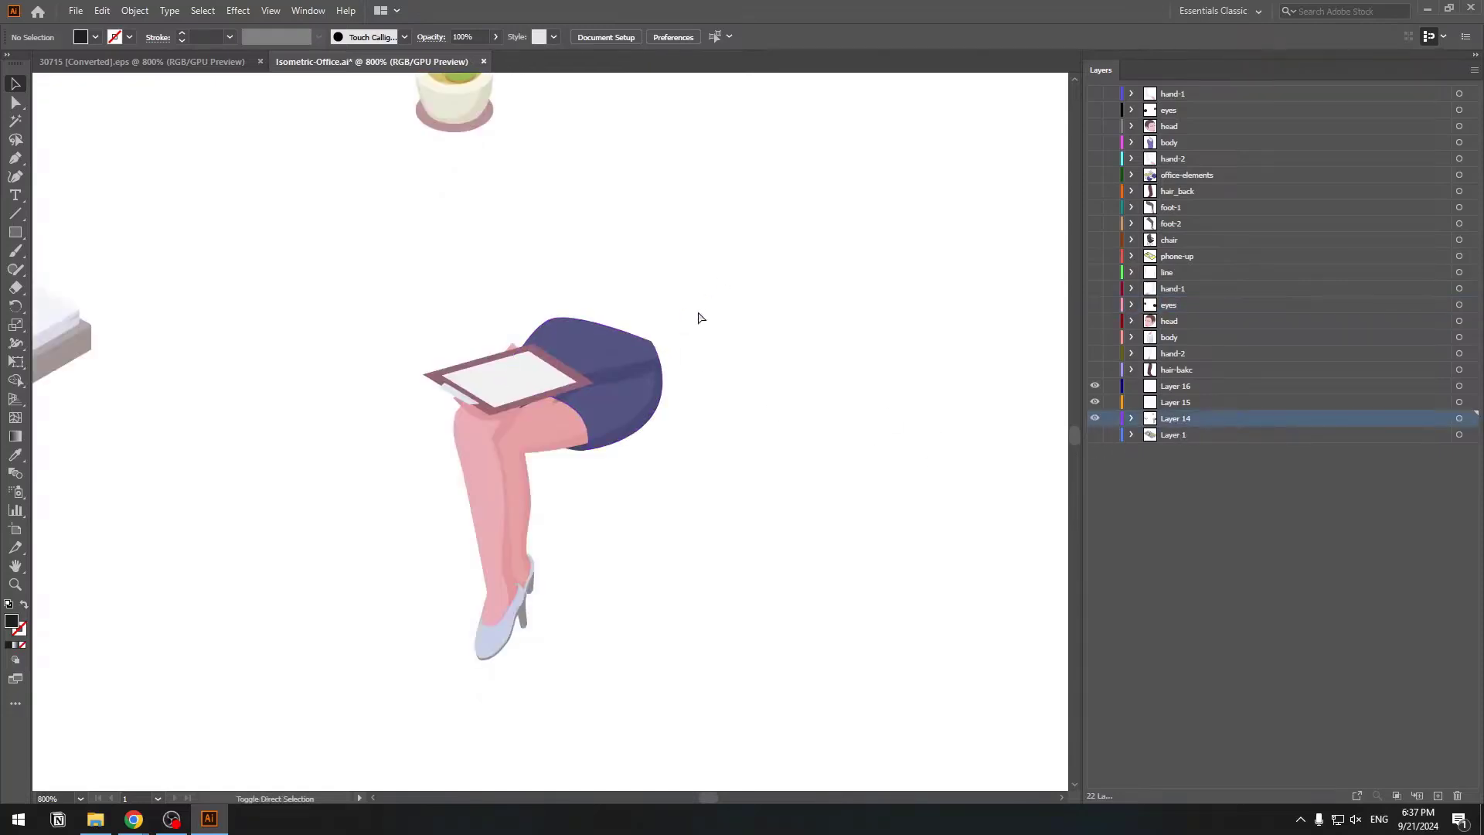
Move the seated woman's skirt, legs and tablet from Layer 14 in place onto Layer 16, and rename that layer legs.
drag(709, 290, 416, 694)
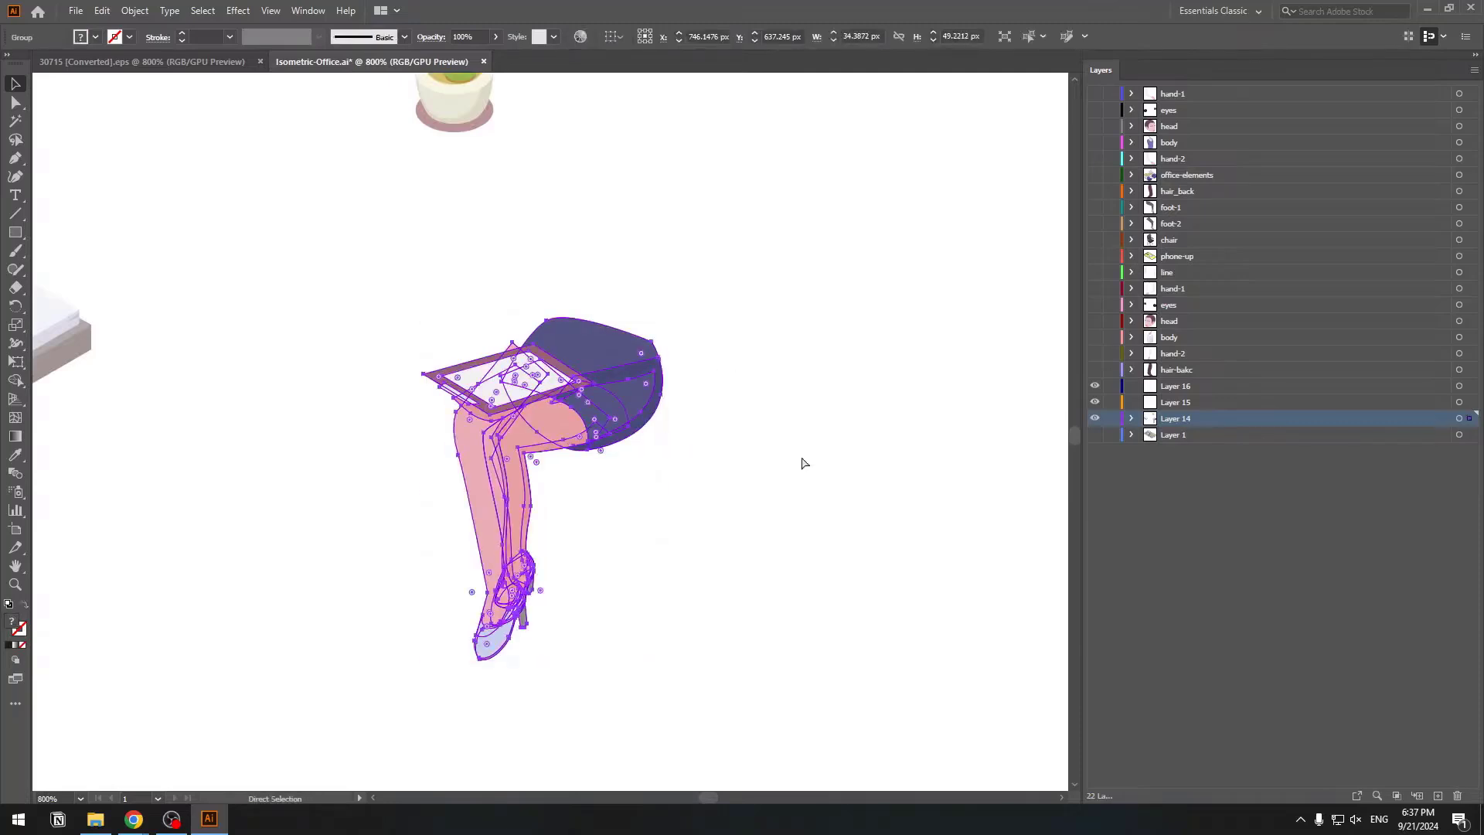
key(Delete)
click(1171, 391)
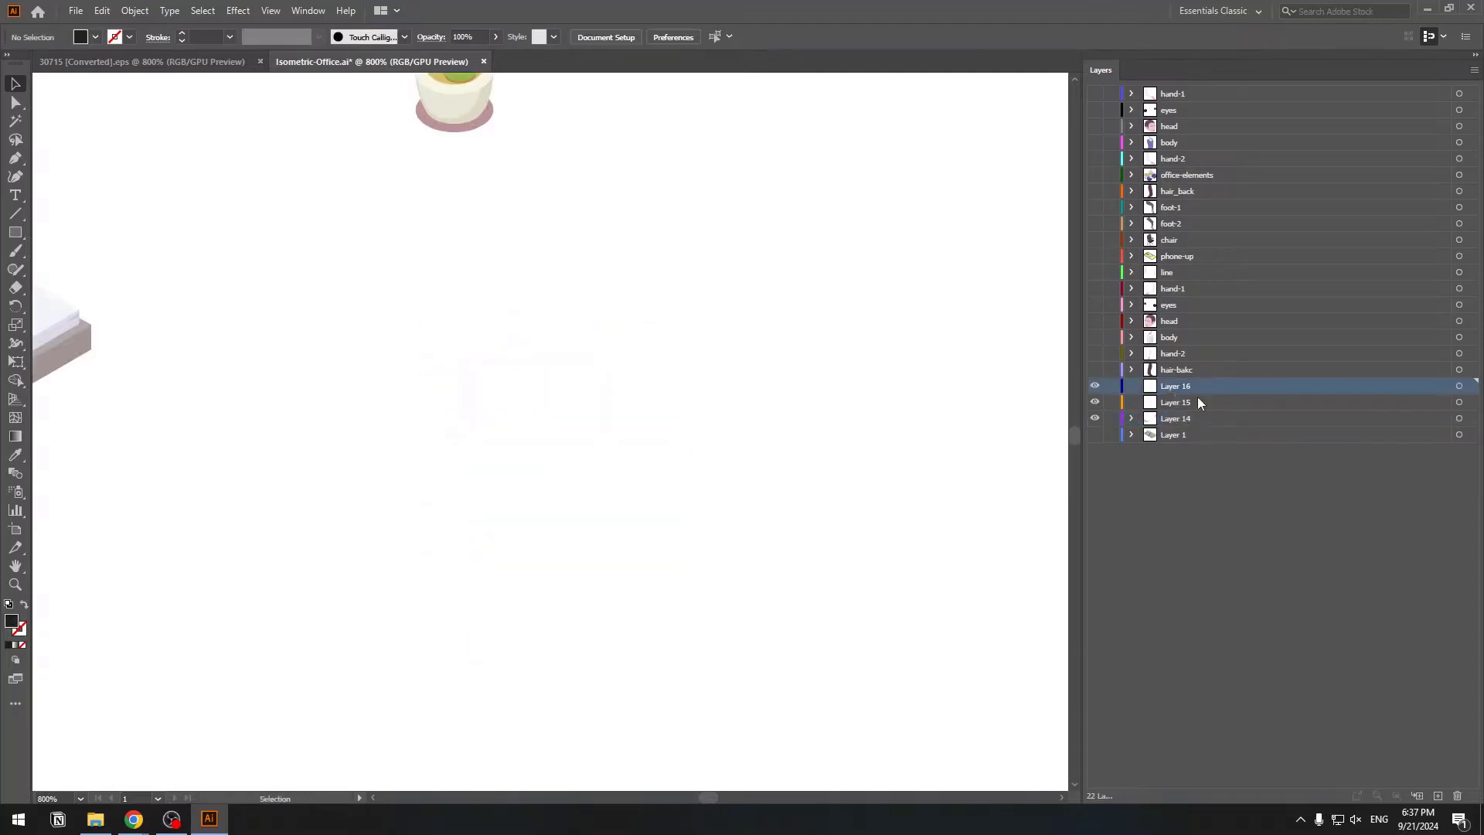
key(ctrl+f)
double_click(1176, 385)
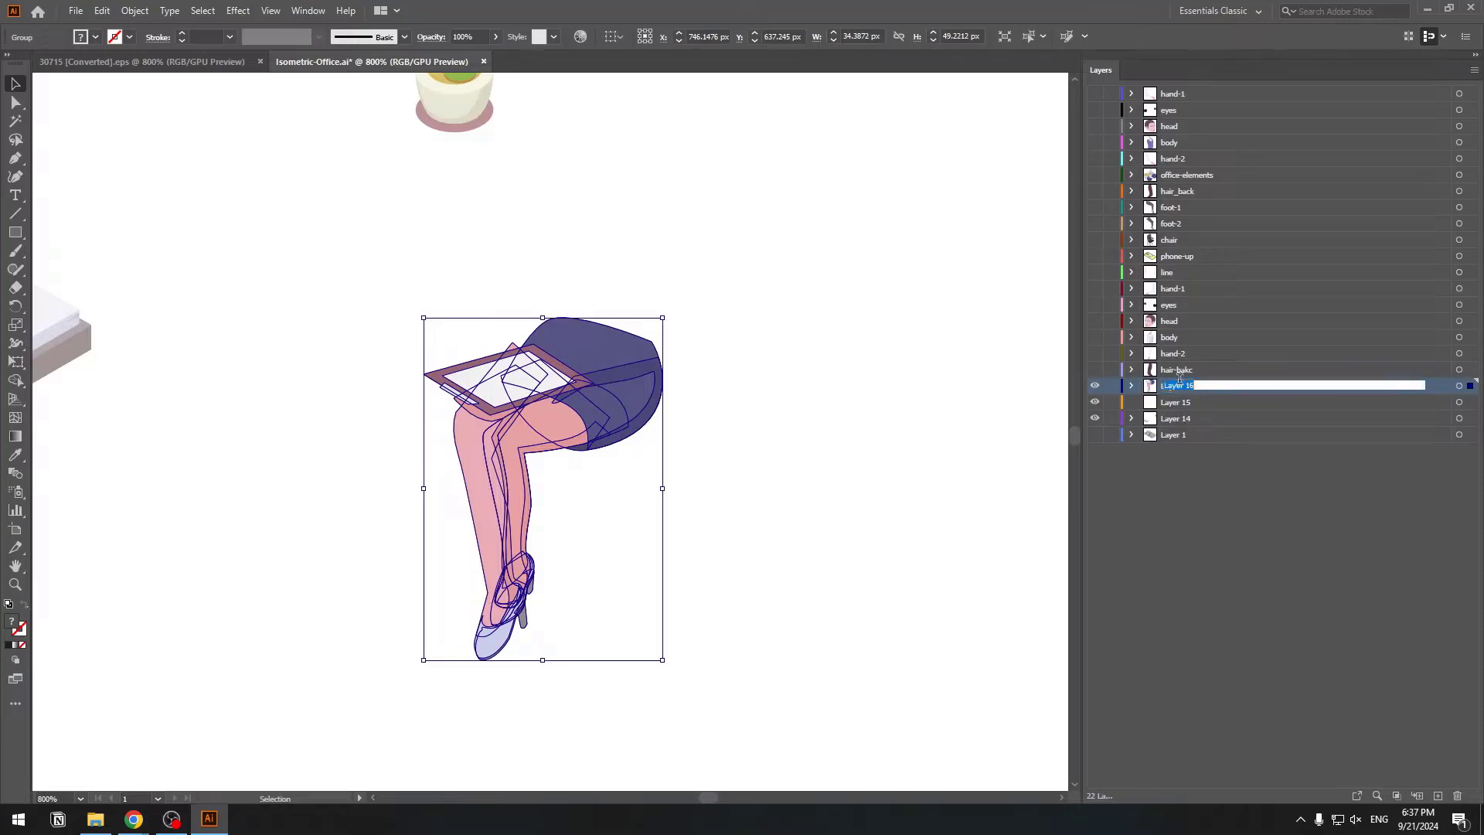
text(legs)
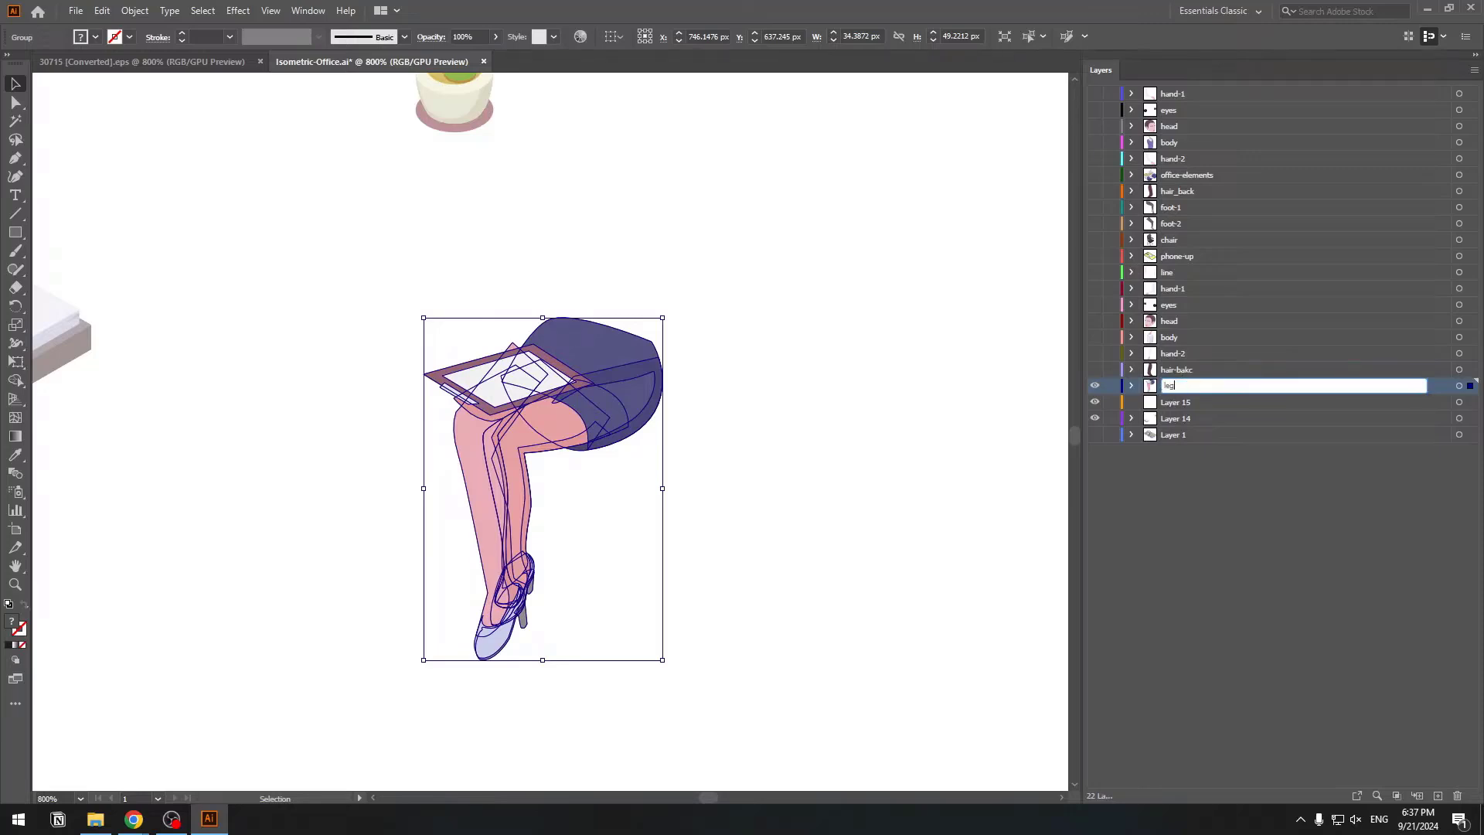
key(Return)
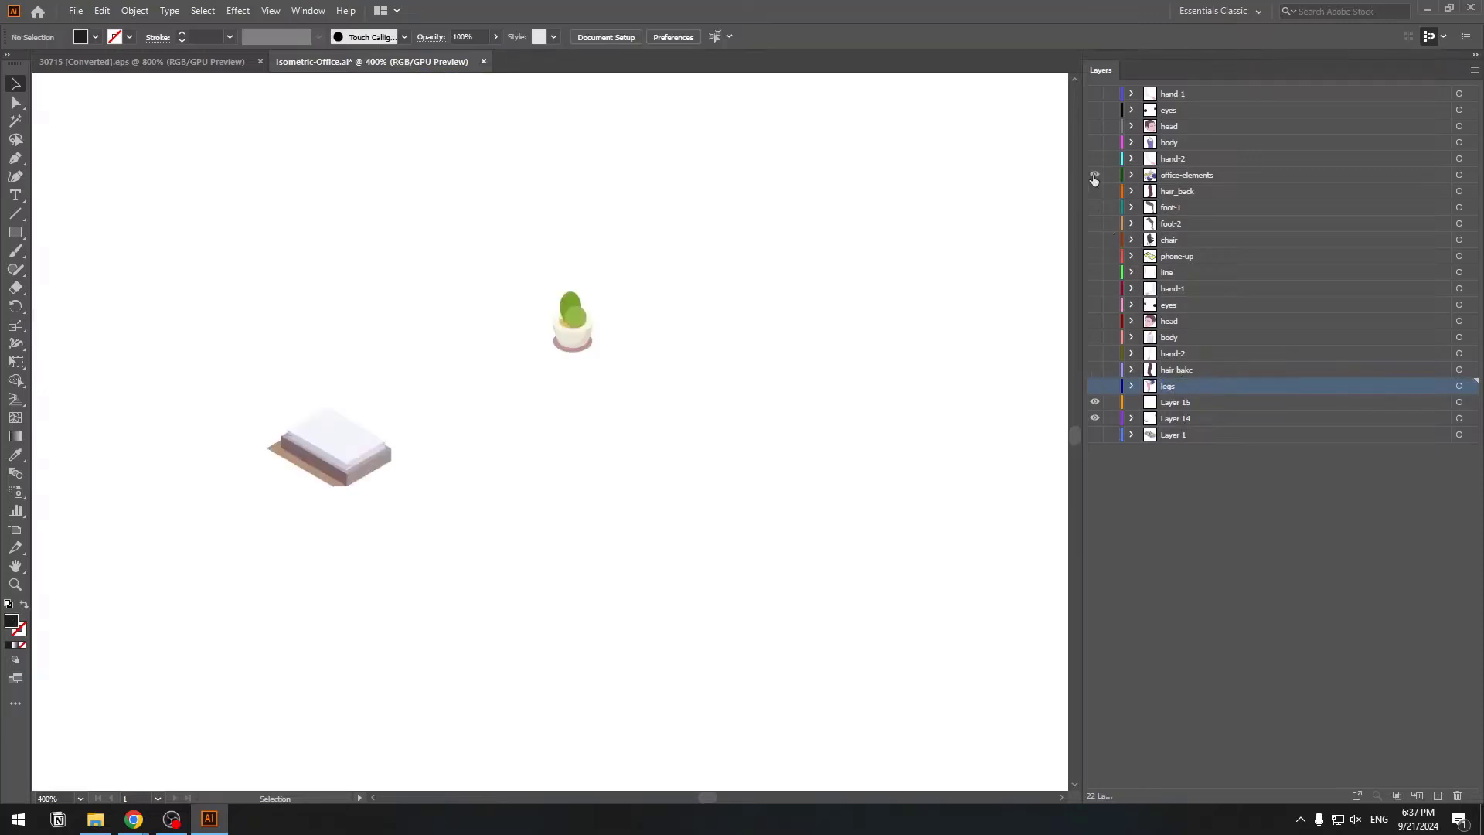
Show the office-elements layer and nest Layer 14, with the plant and paper stack, inside it.
click(1094, 176)
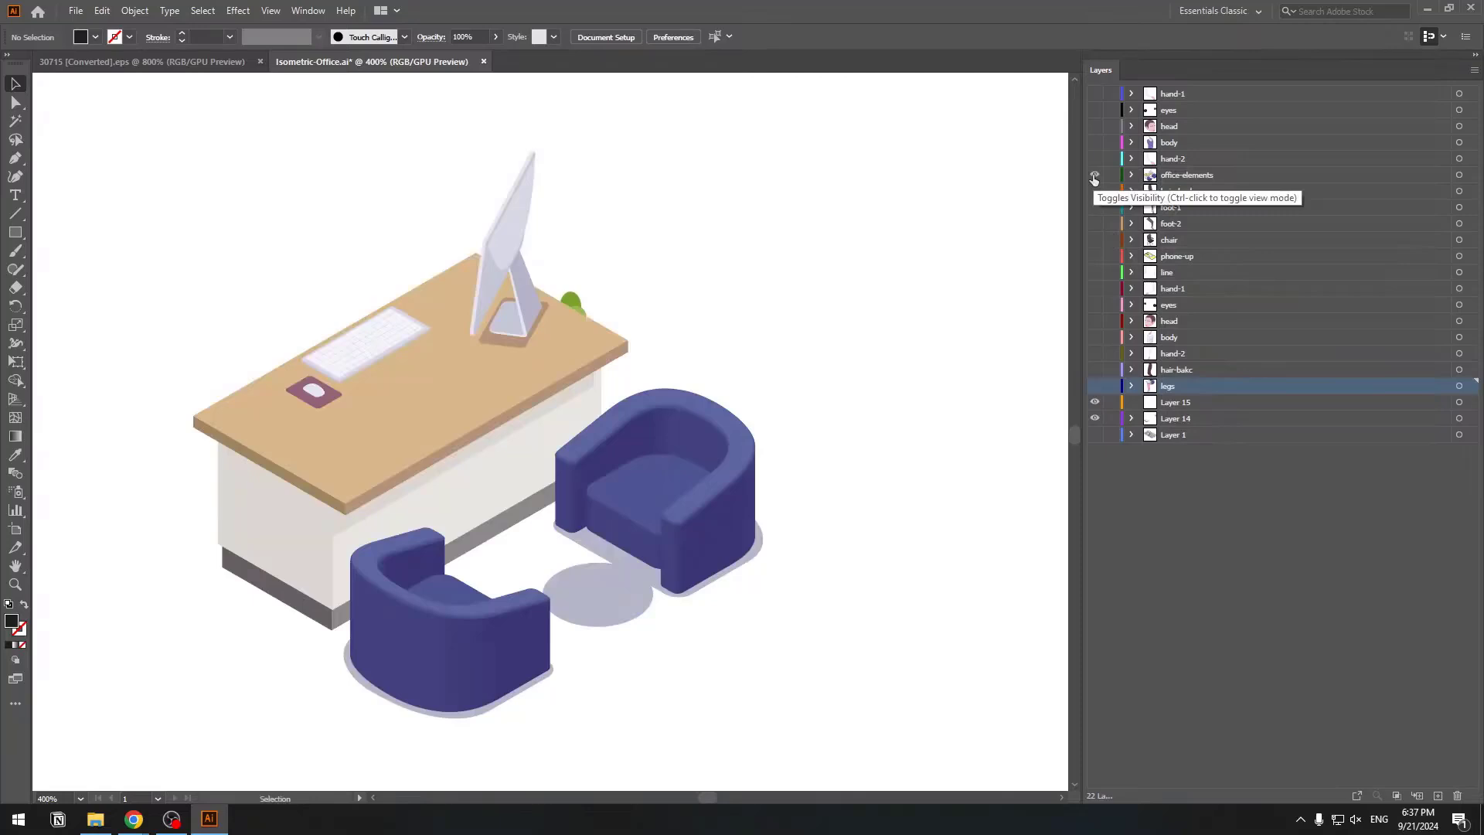
click(1165, 422)
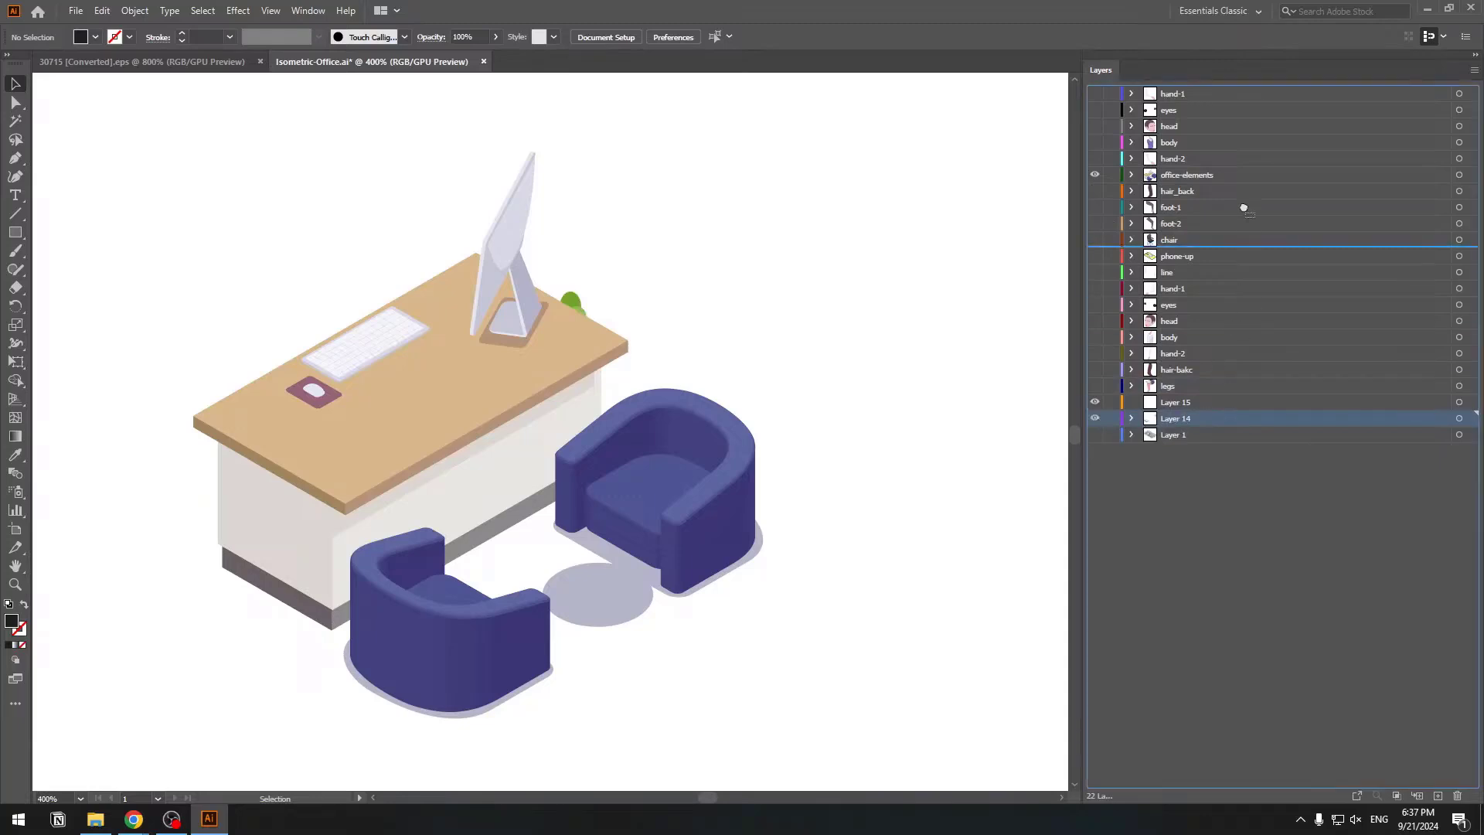
click(1229, 175)
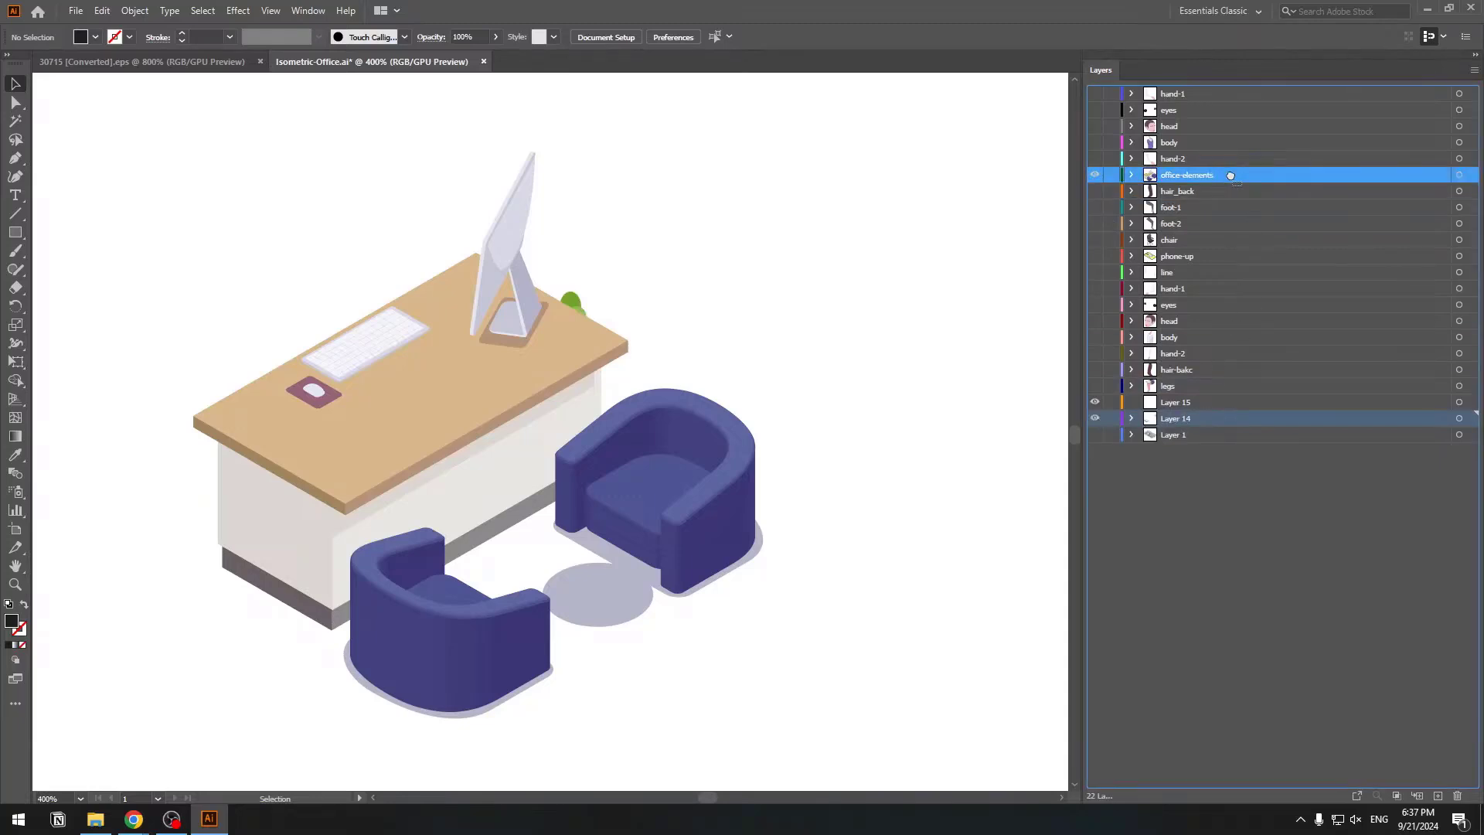
drag(1231, 175, 1231, 174)
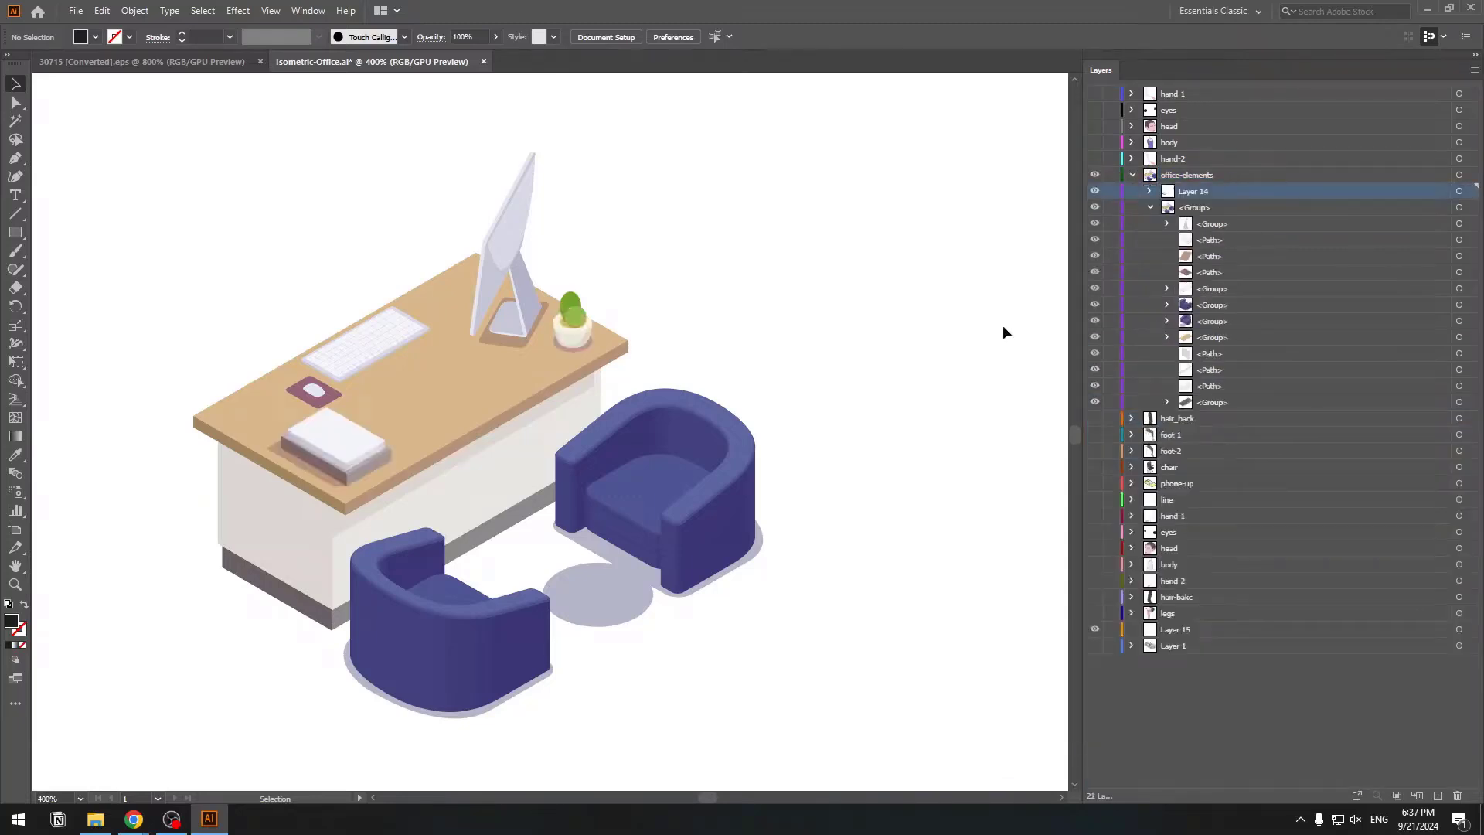
click(1133, 174)
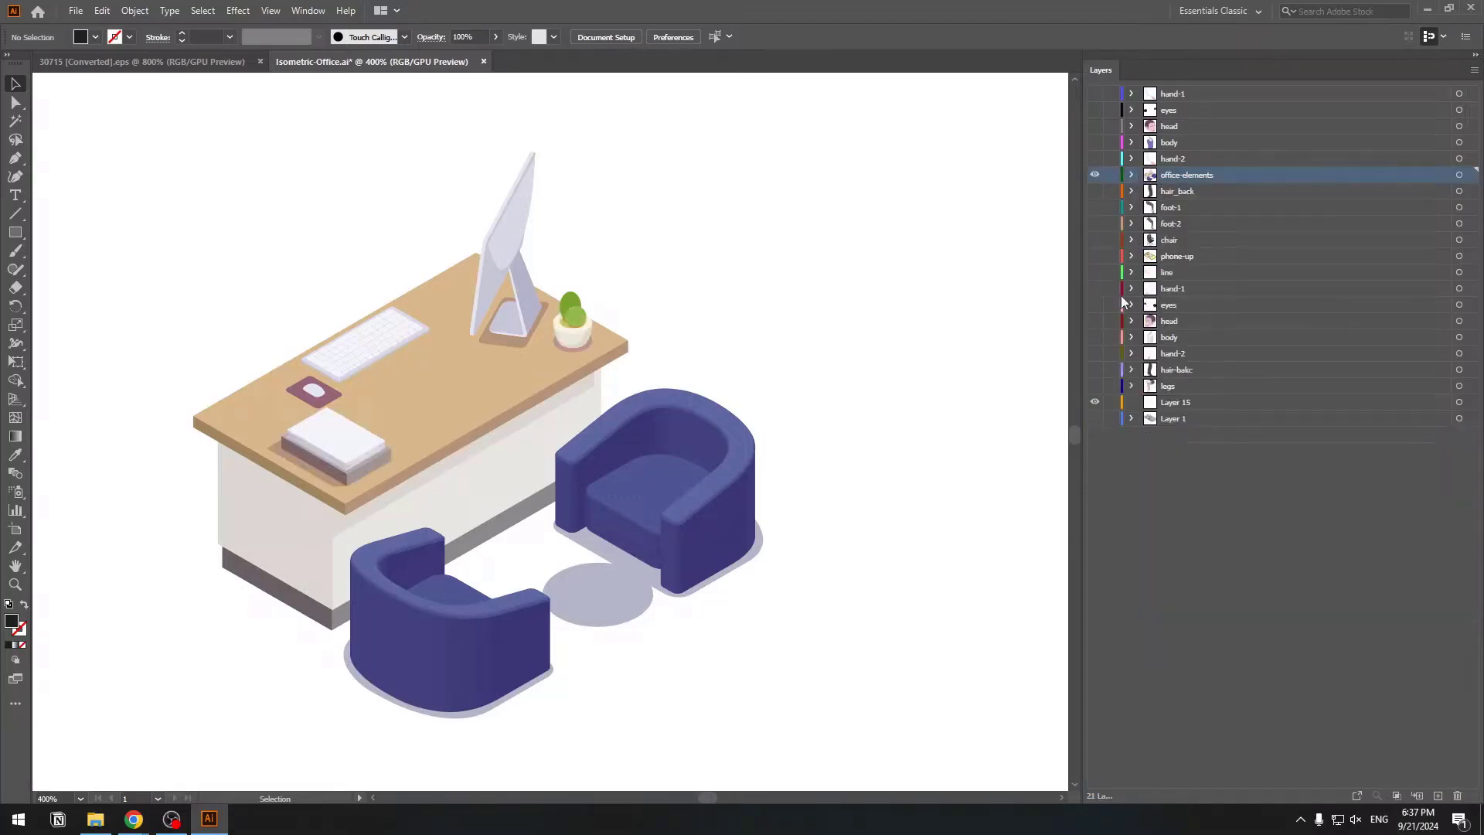
Check the legs layer against the furniture, hide it again, and delete the grey floor shadow beneath the armchair beside the desk's far end.
click(1097, 386)
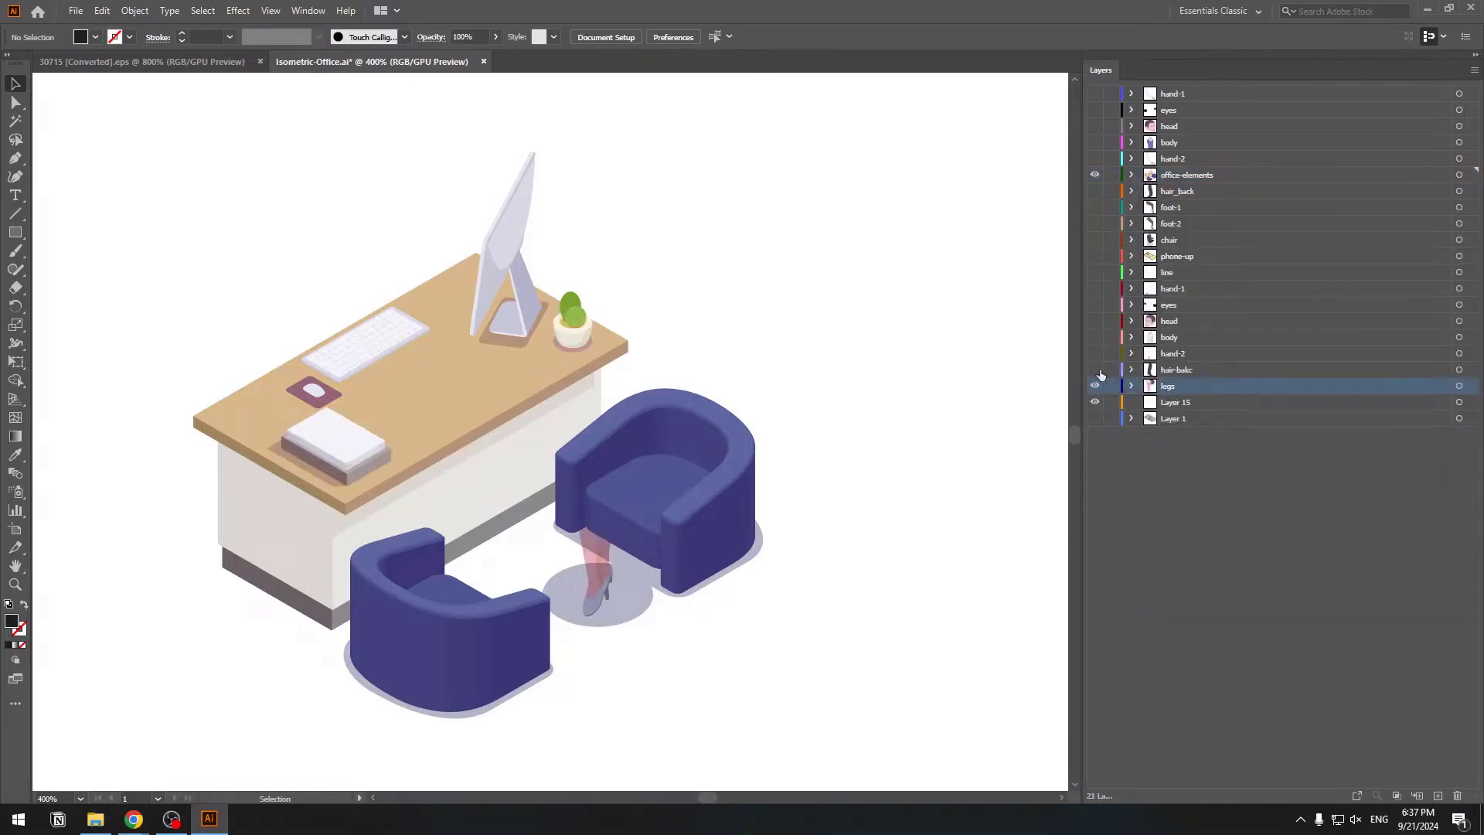
click(1095, 386)
click(594, 605)
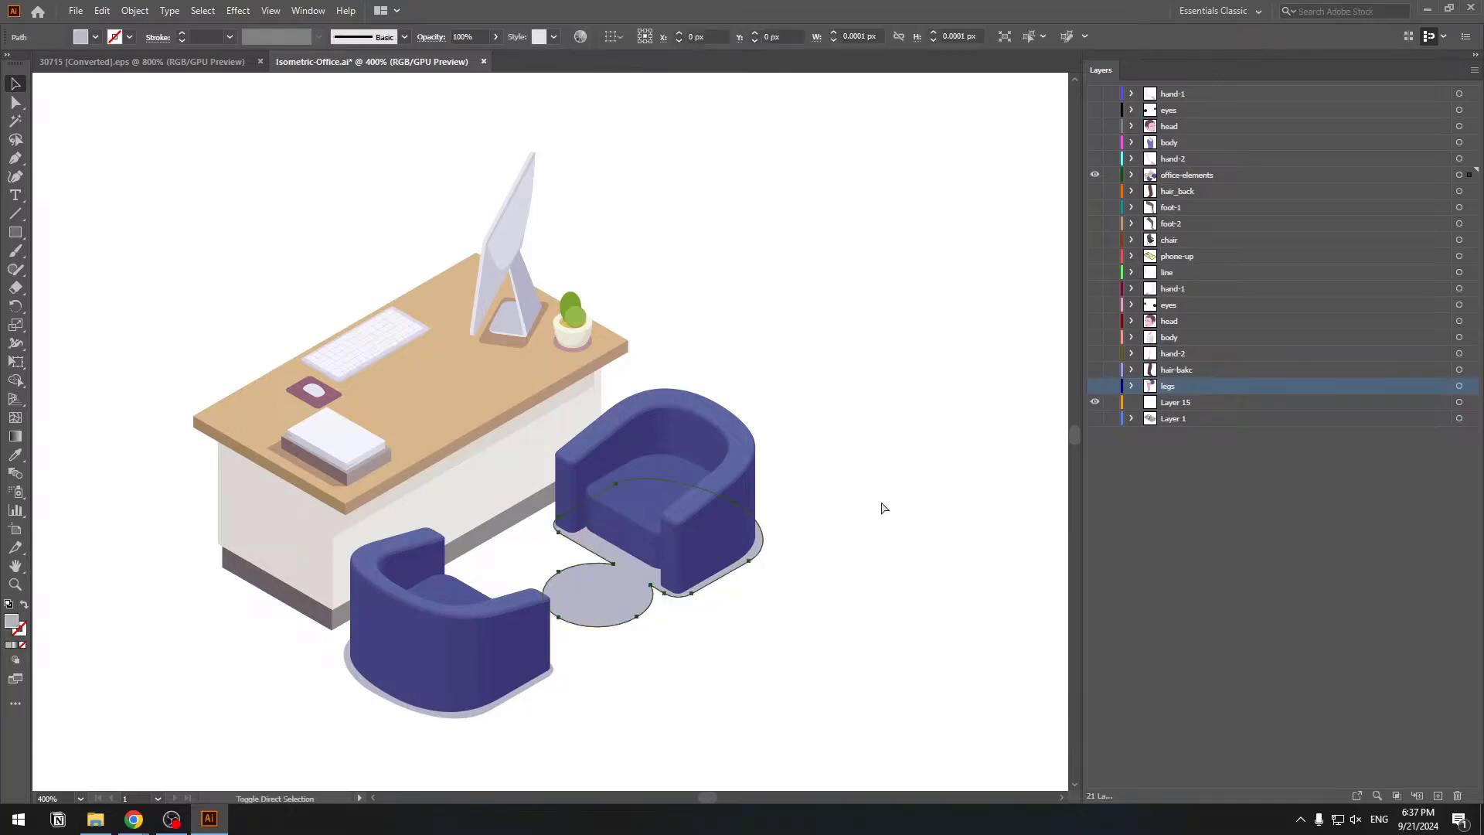
key(Delete)
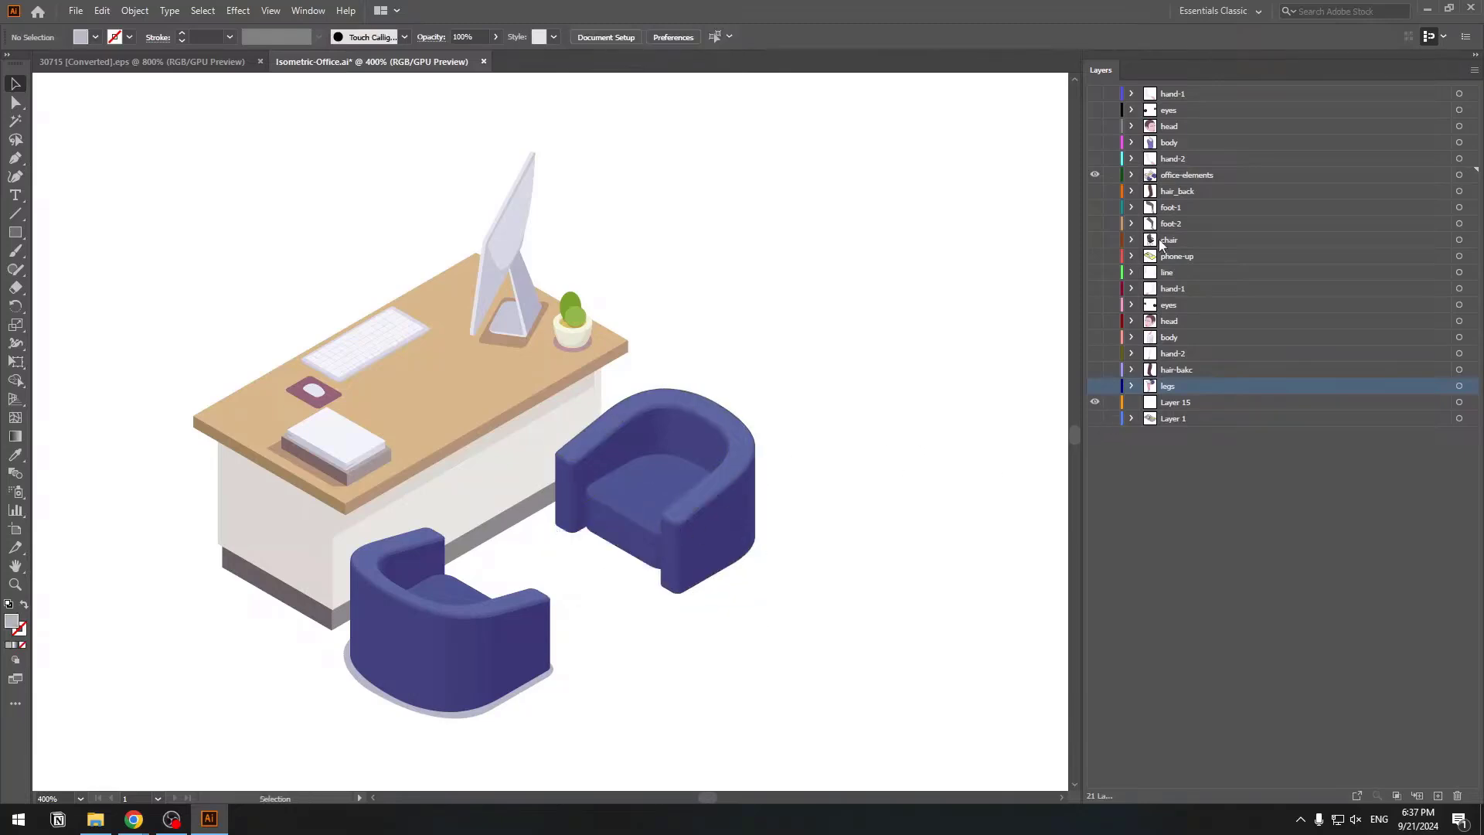
Move the woman's armchair group out of office-elements into Layer 15, and place Layer 15 directly above office-elements.
click(1131, 175)
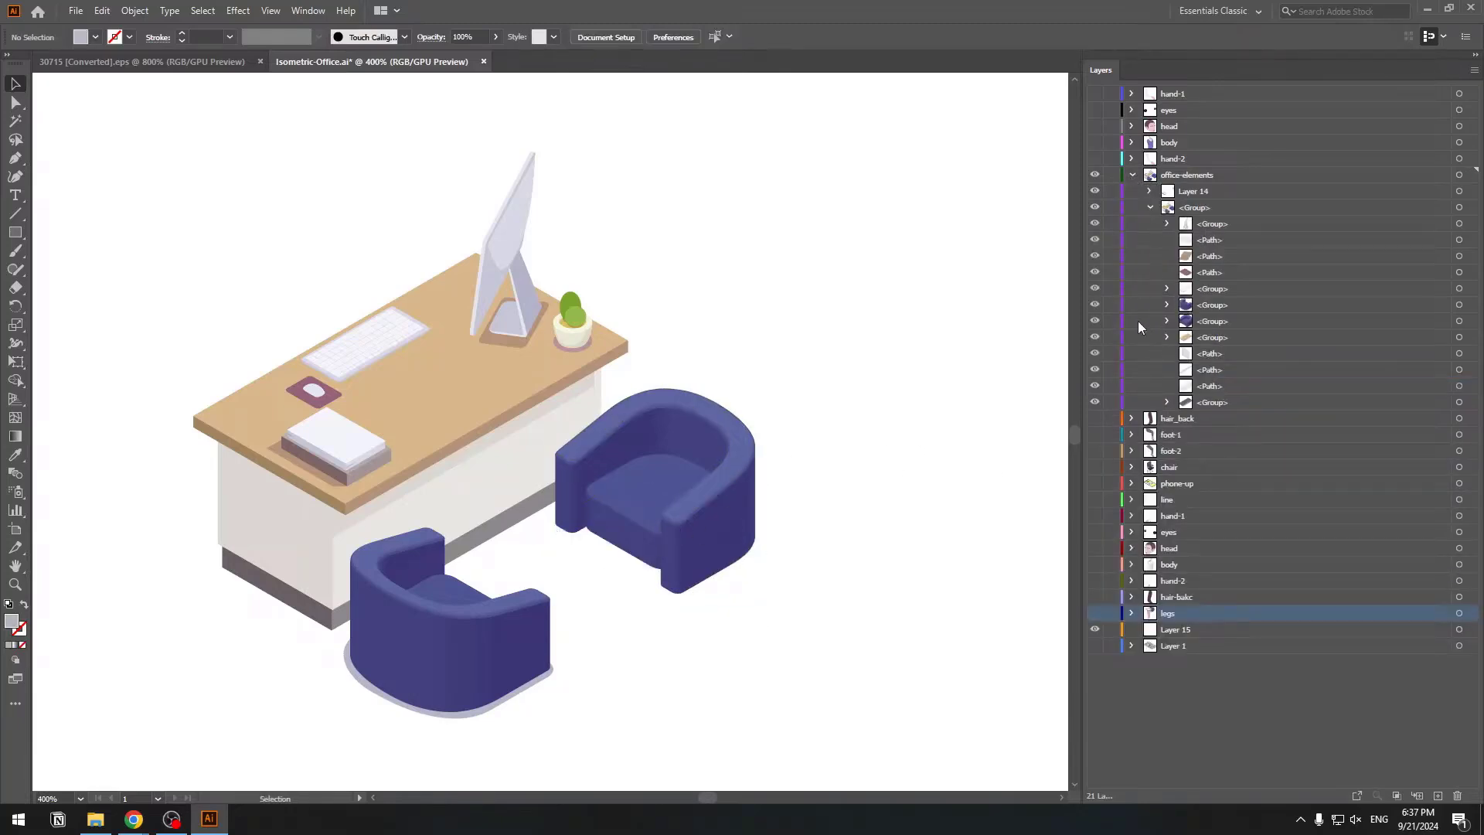
click(1095, 320)
click(1095, 320)
click(1199, 323)
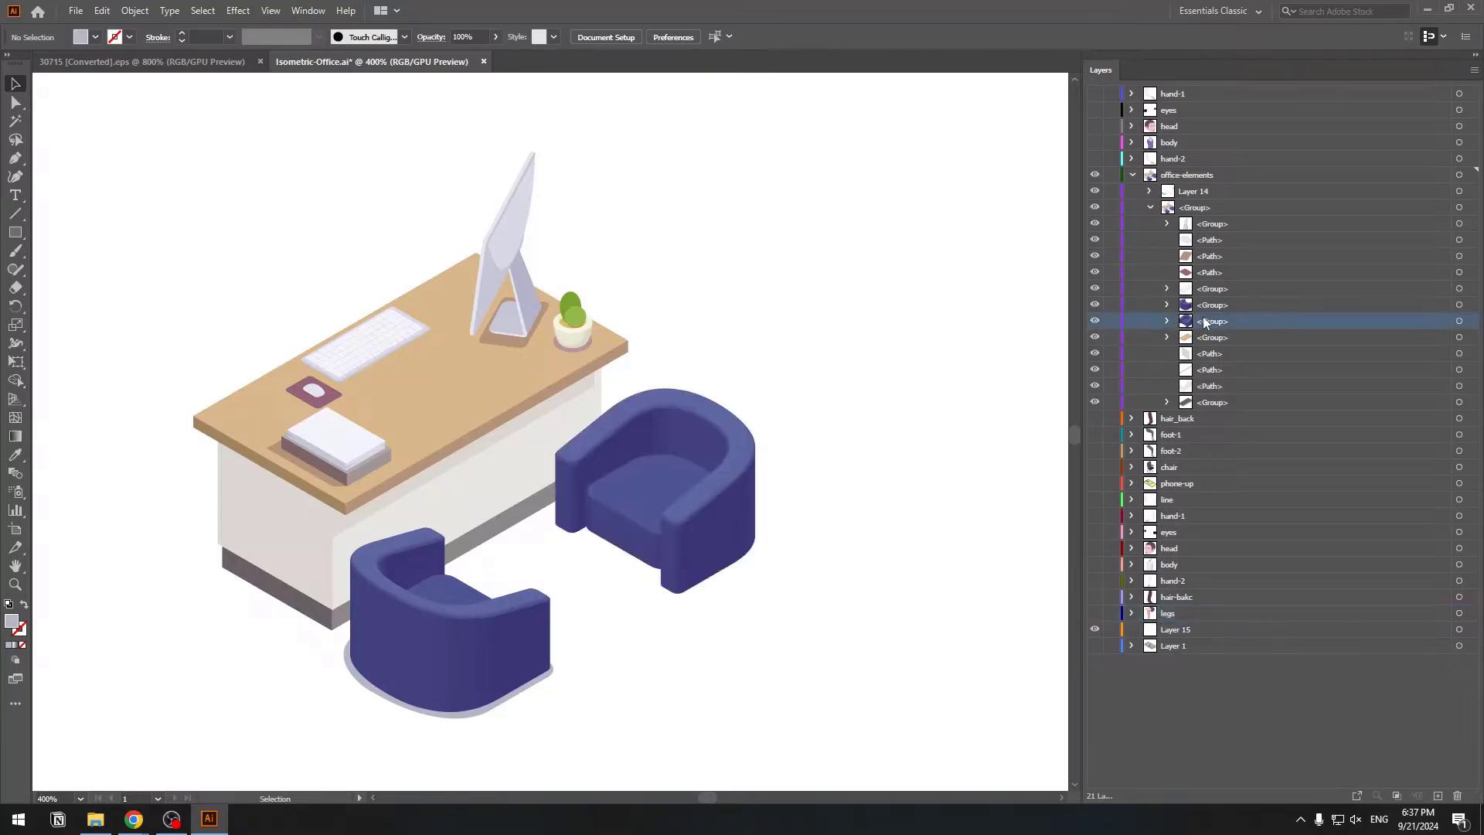
drag(1203, 317, 1181, 632)
click(1132, 175)
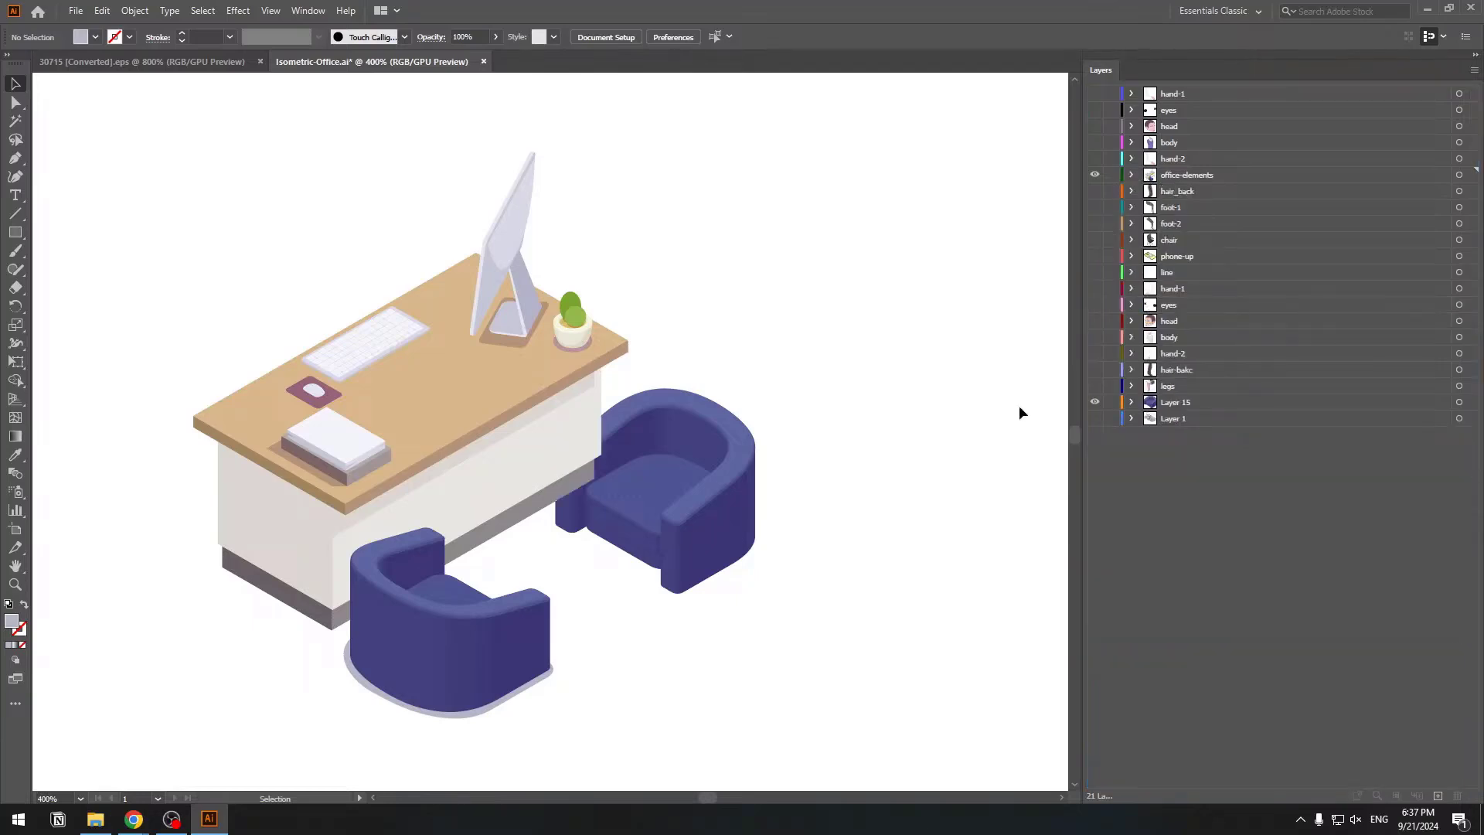
drag(1161, 402, 1190, 171)
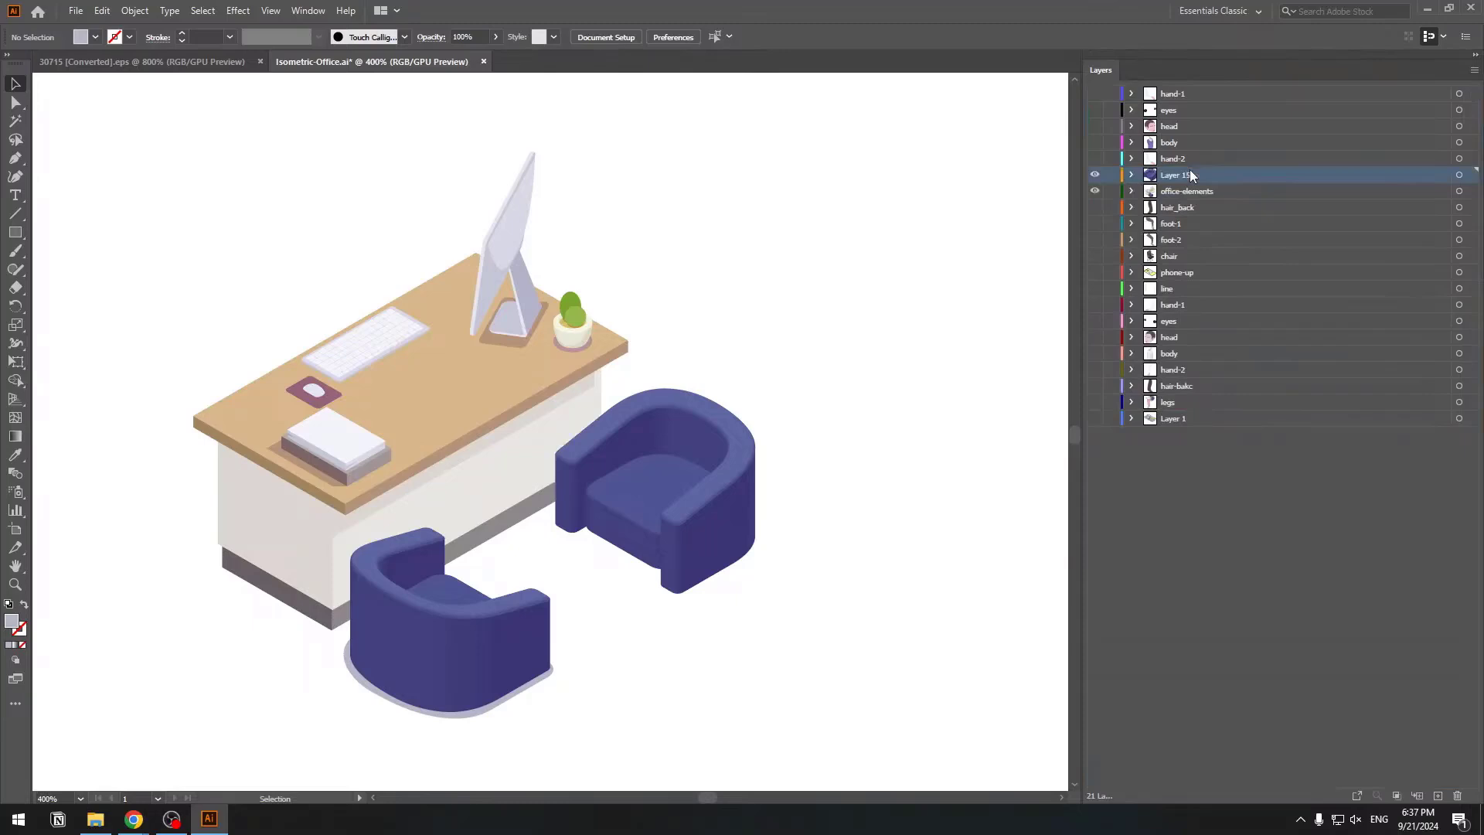
Show the seated woman's legs, hair-bakc, hand-2, body, head, eyes and hand-1 layers, and hide the guides.
click(1098, 418)
click(1097, 417)
click(1096, 402)
click(1095, 386)
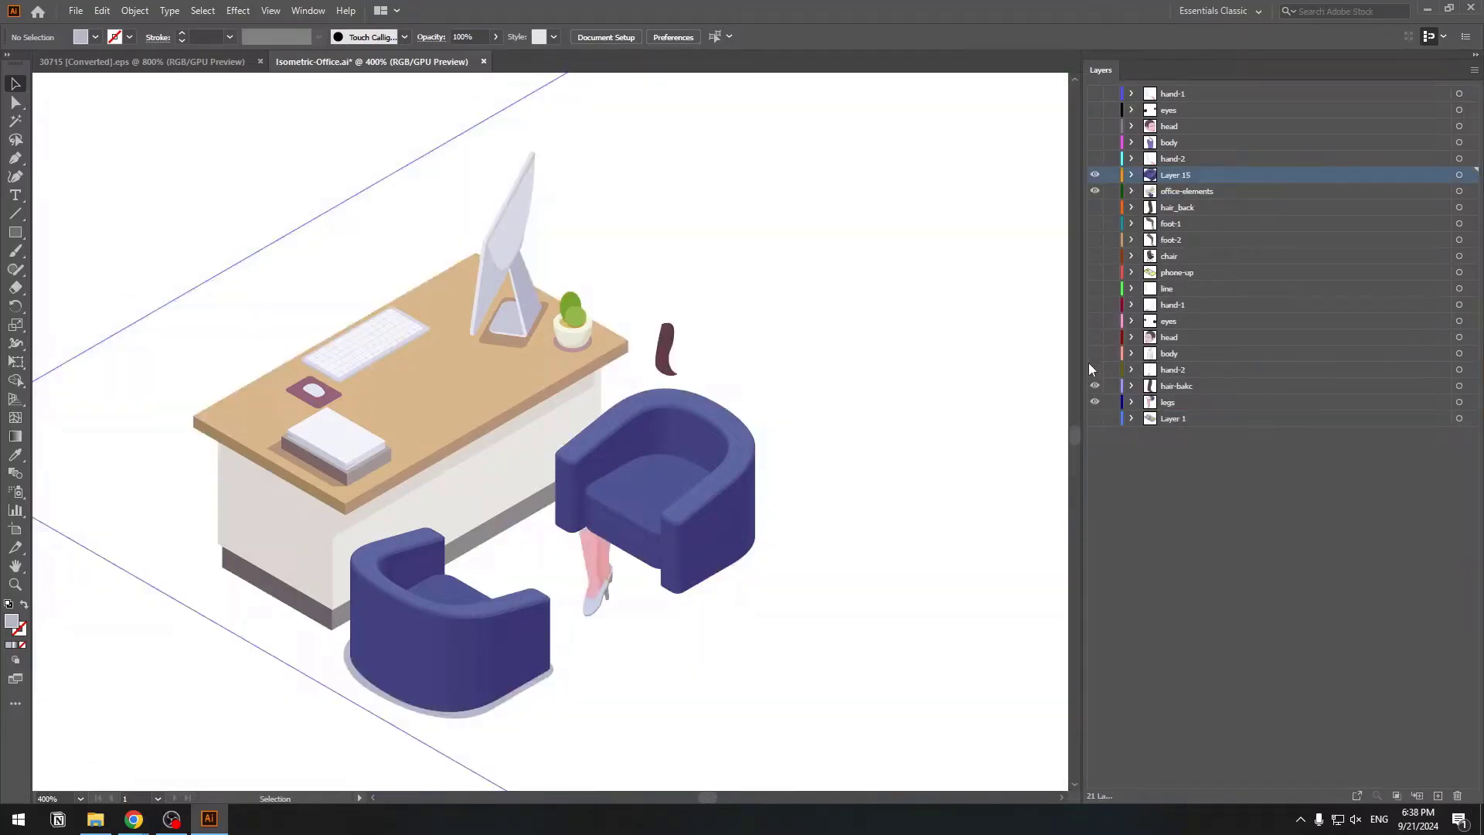
drag(1095, 369, 1095, 304)
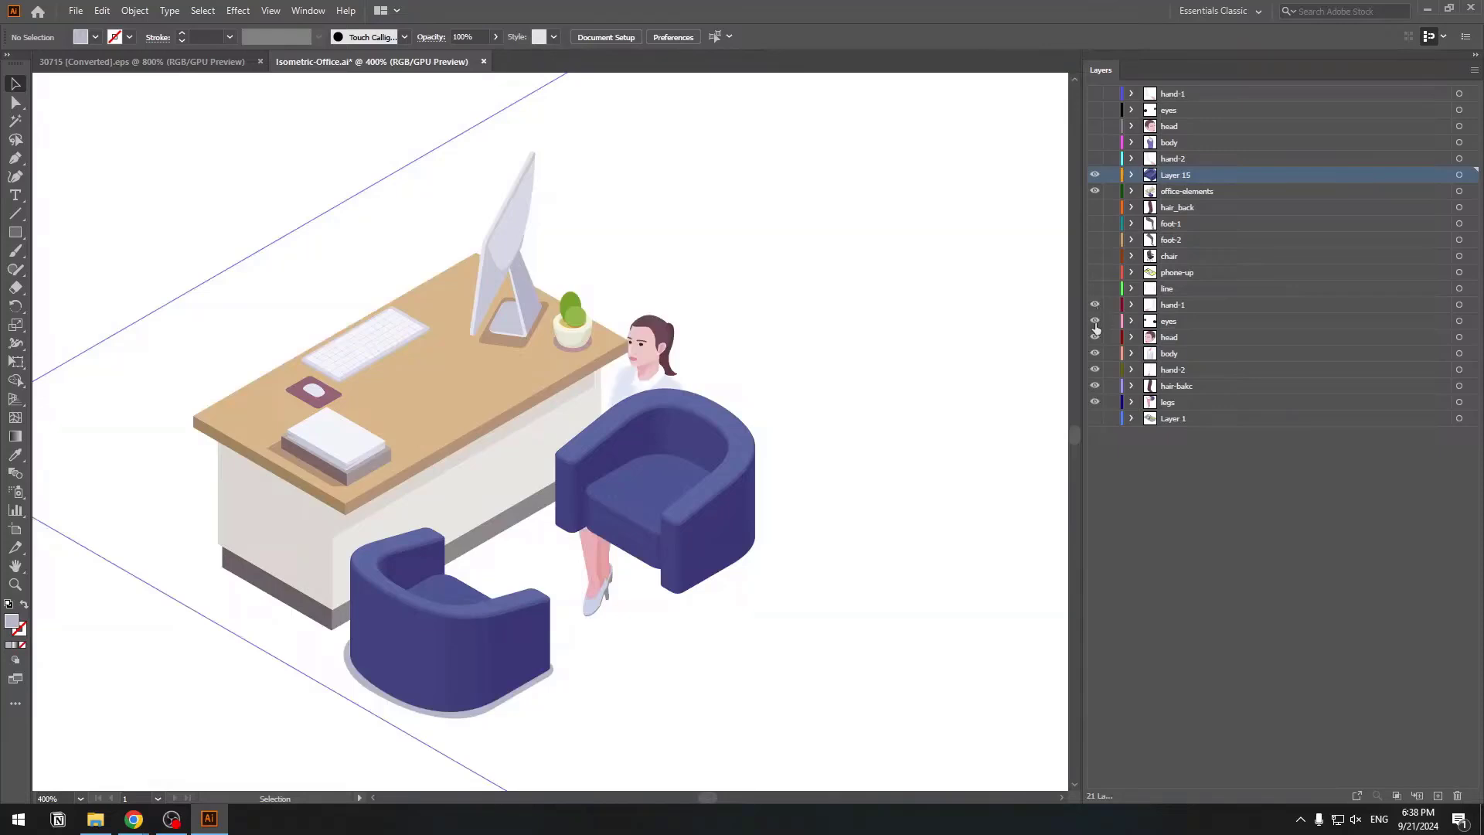
key(ctrl+;)
Move the seated woman's seven layers, hand-1 through legs, together to directly above Layer 15.
click(1162, 304)
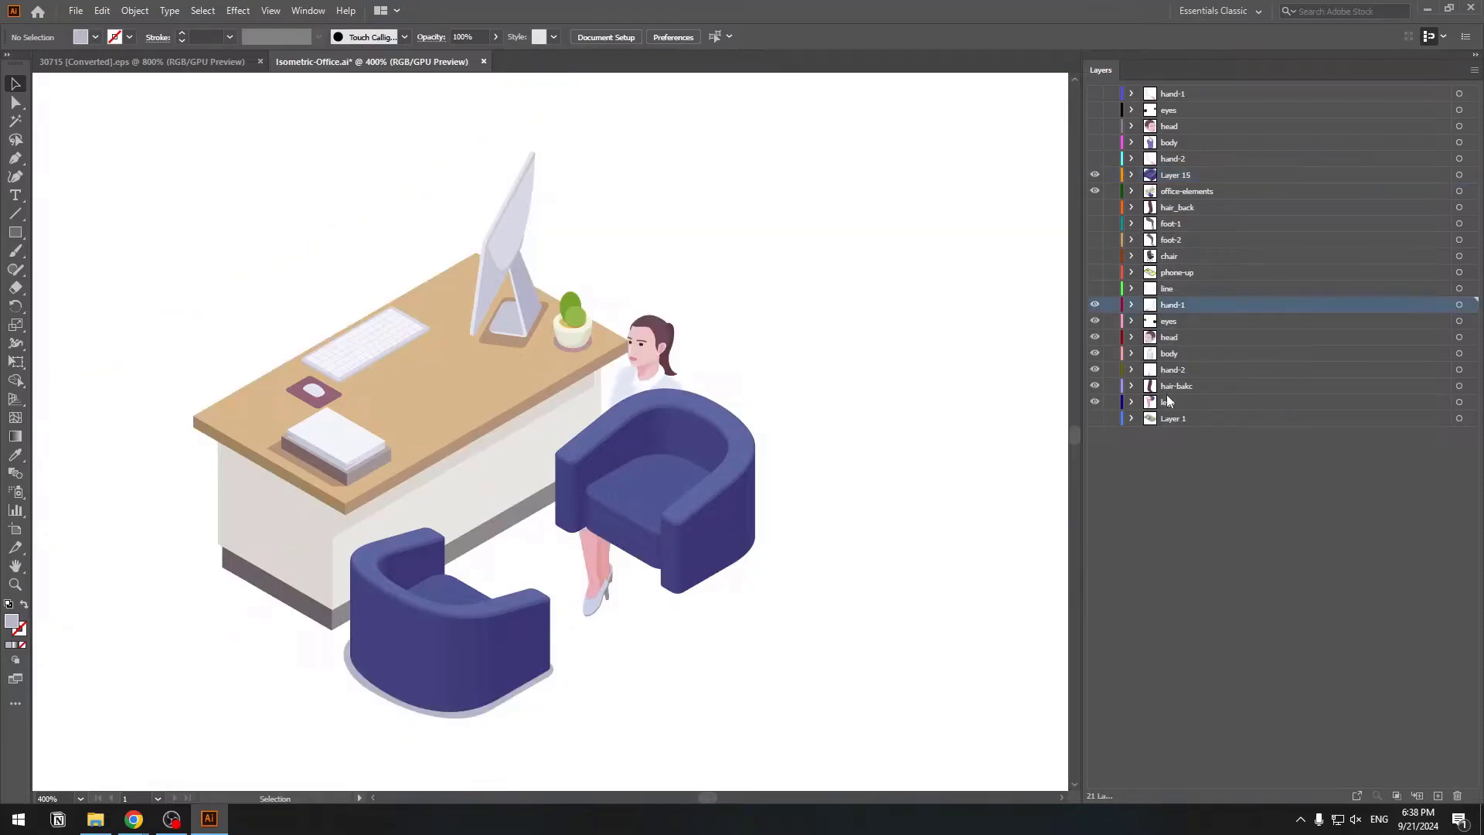
shift+click(1166, 396)
drag(1170, 309, 1215, 165)
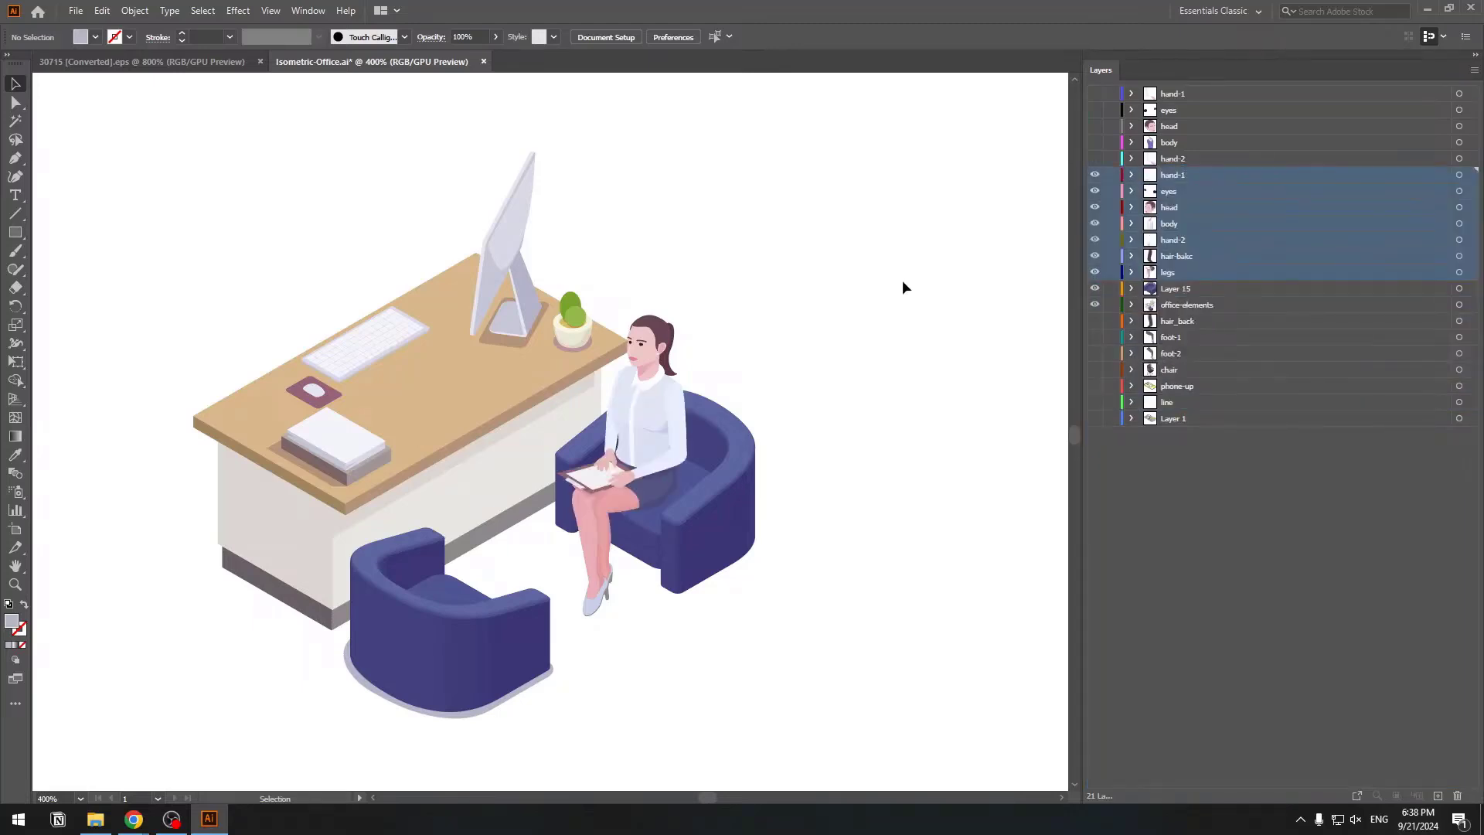
Rename Layer 15, which holds the woman's armchair, as sofa.
click(1176, 291)
double_click(1176, 290)
text(sofa)
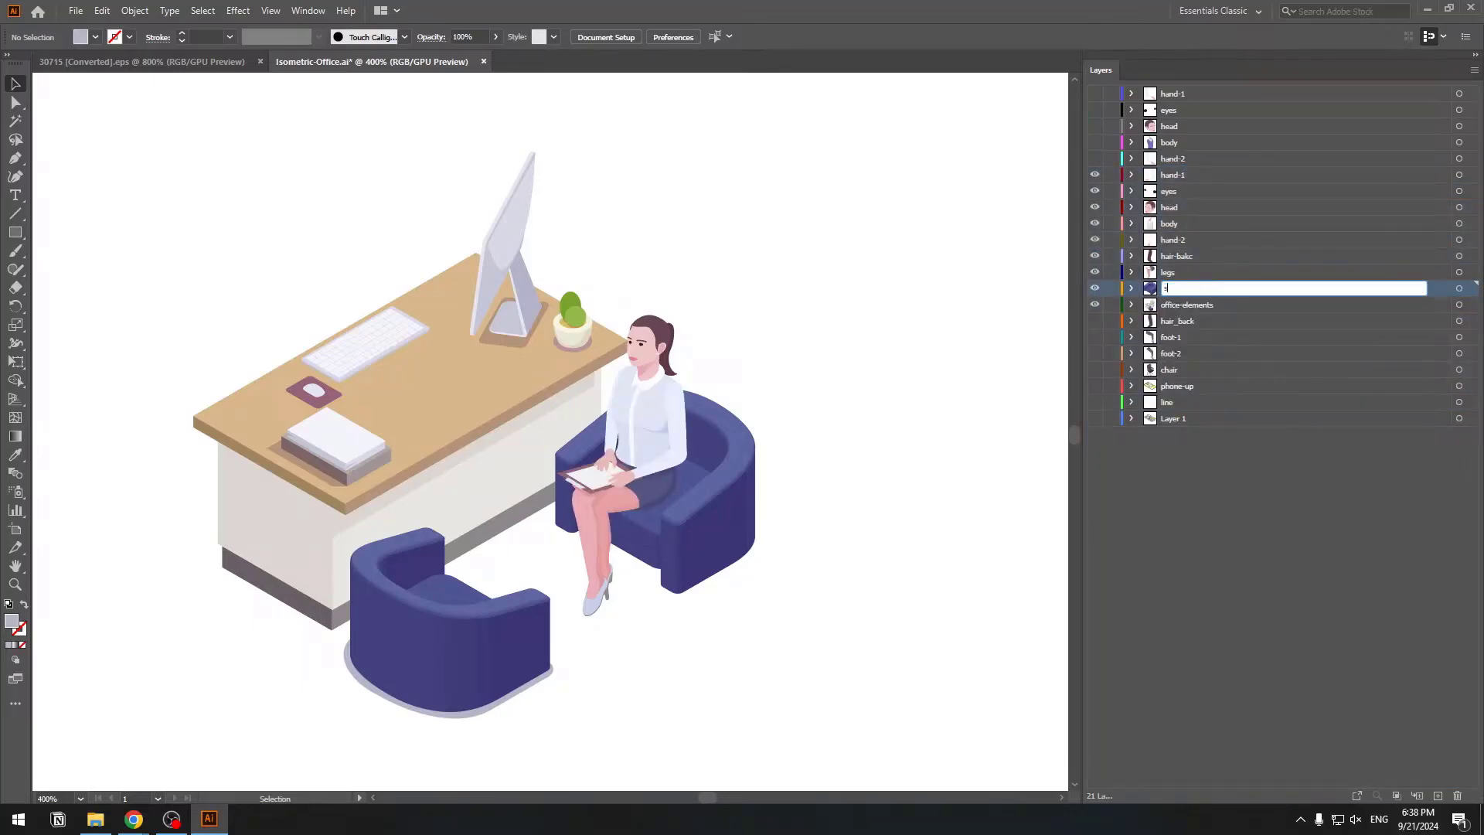
key(Return)
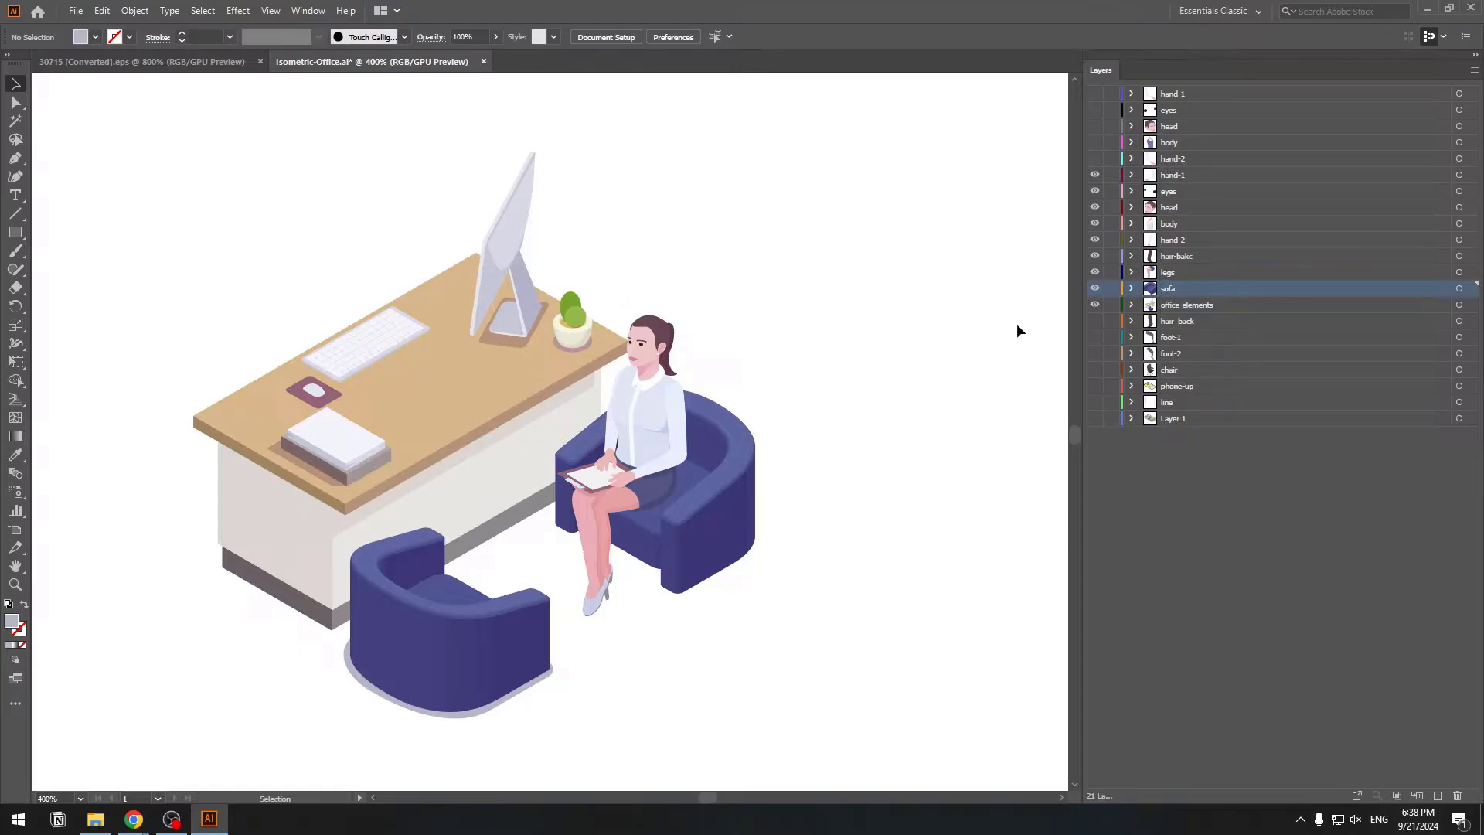
Show the seated man's layers and all other hidden layers down to line, leaving only Layer 1 hidden.
drag(1095, 158, 1095, 93)
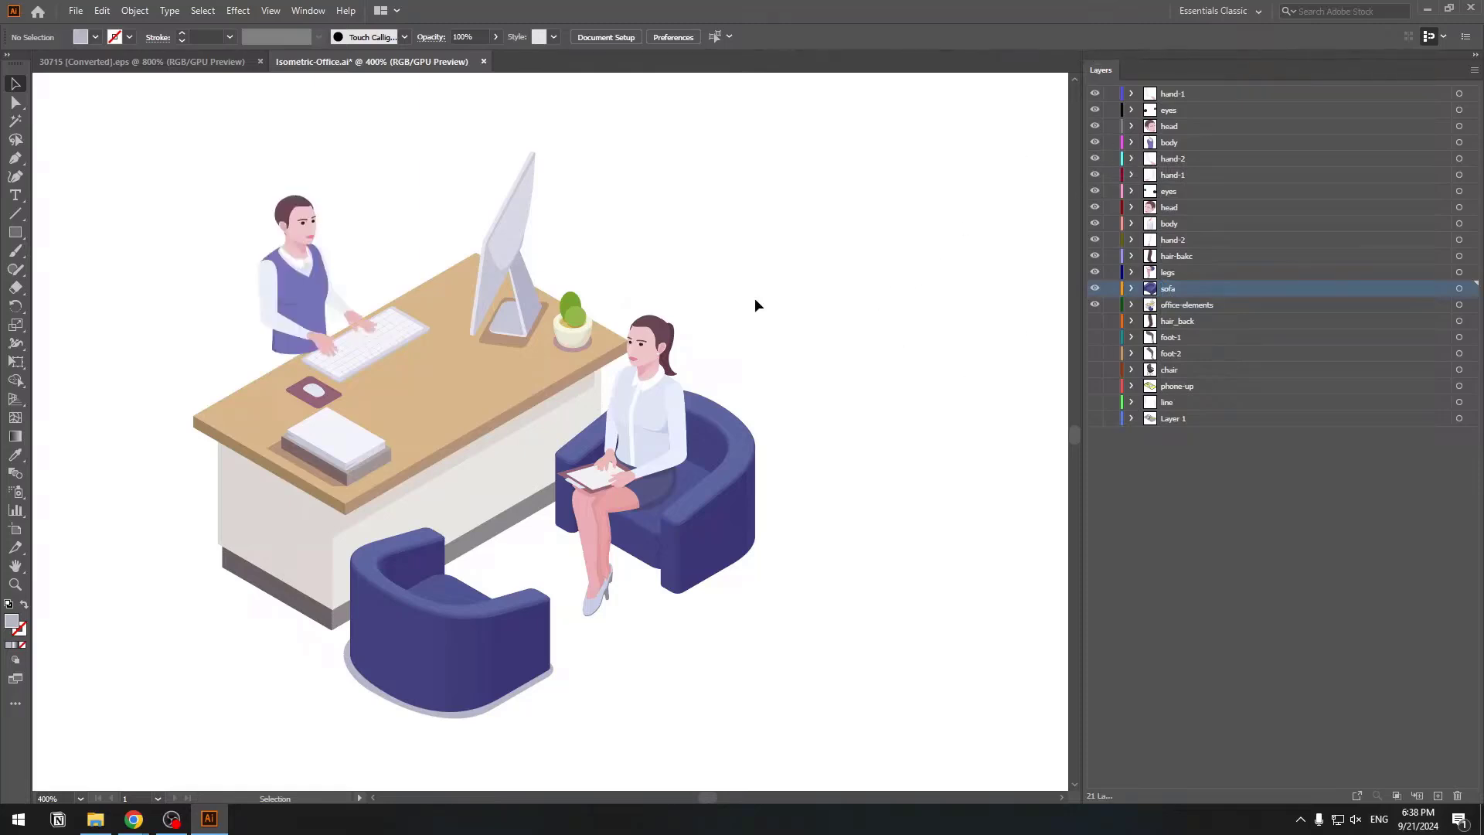
click(1095, 402)
key(ctrl+0)
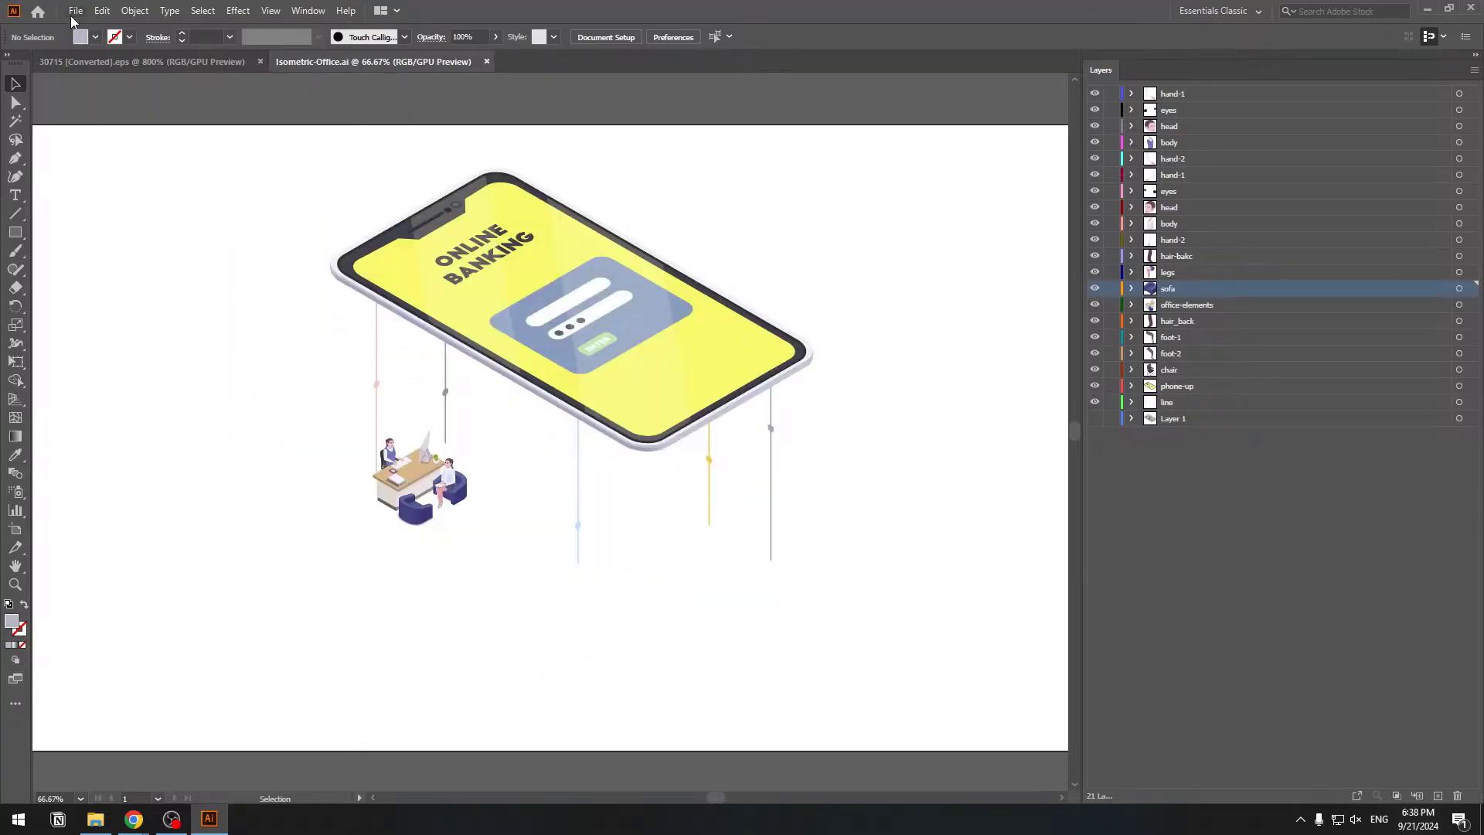
Start saving the document under a new name and create a folder named Isometric-Office-Phone on the Desktop.
click(76, 11)
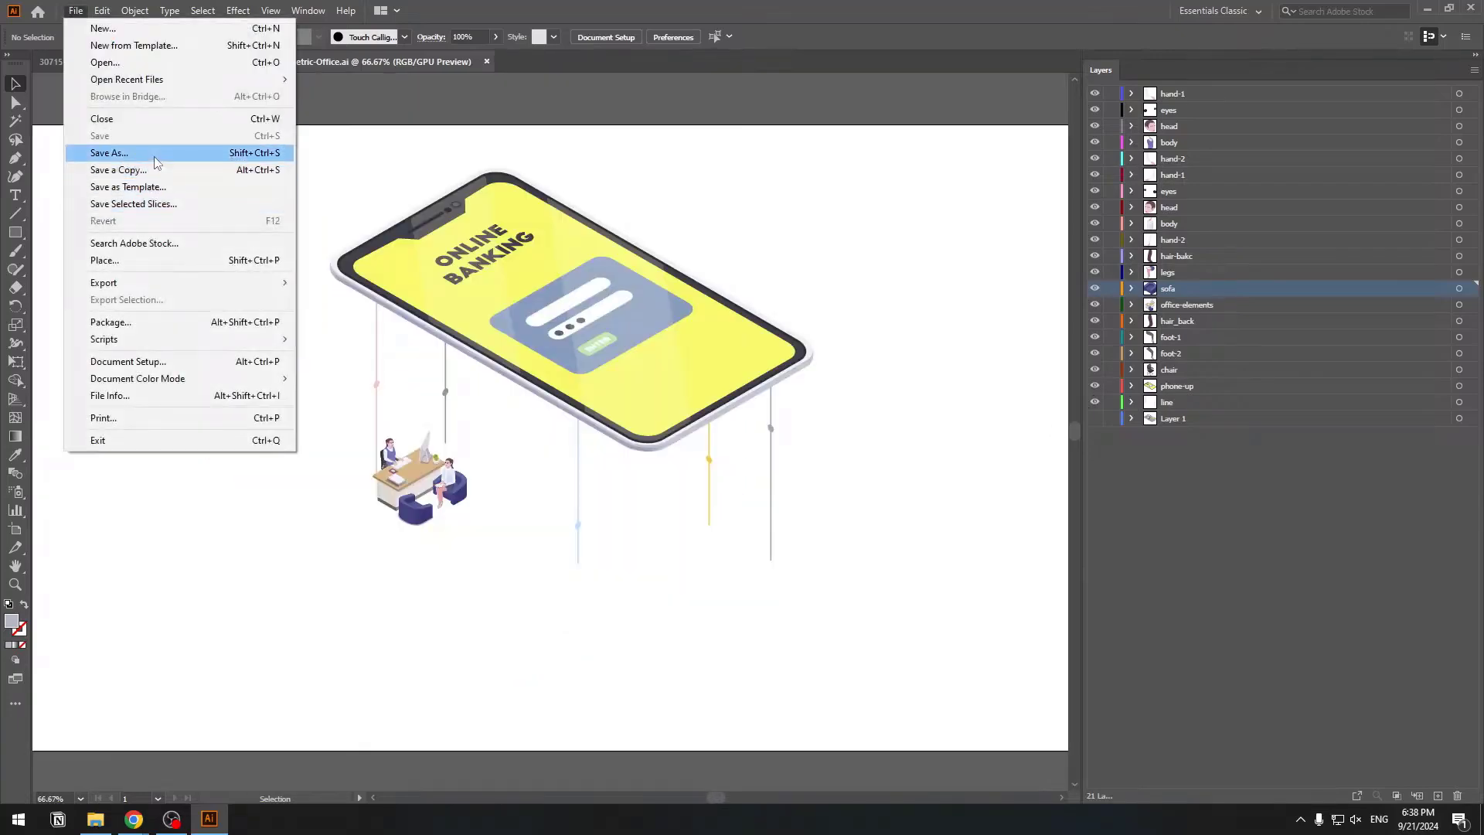
click(109, 153)
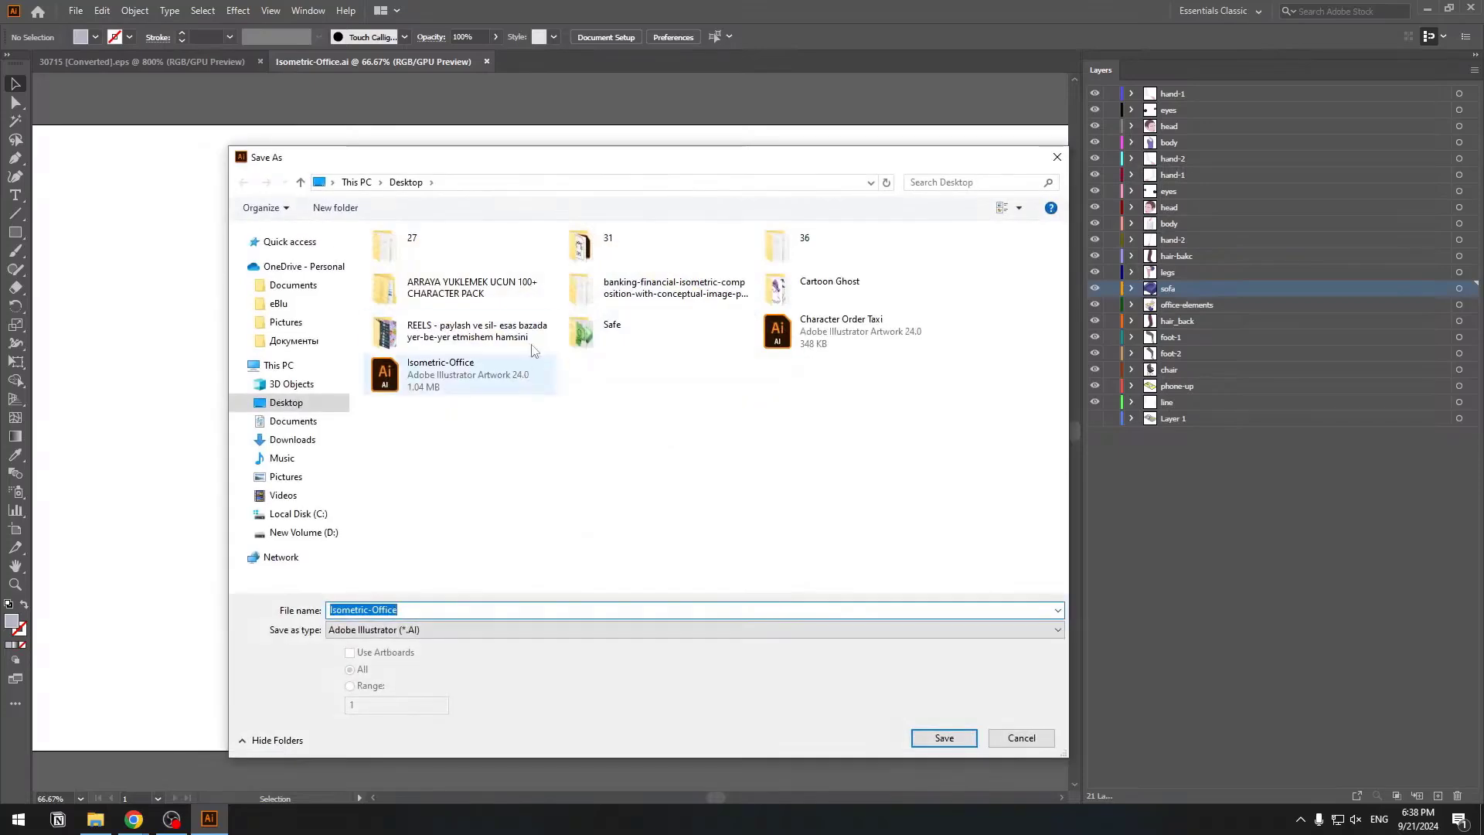
drag(630, 162, 579, 152)
click(285, 196)
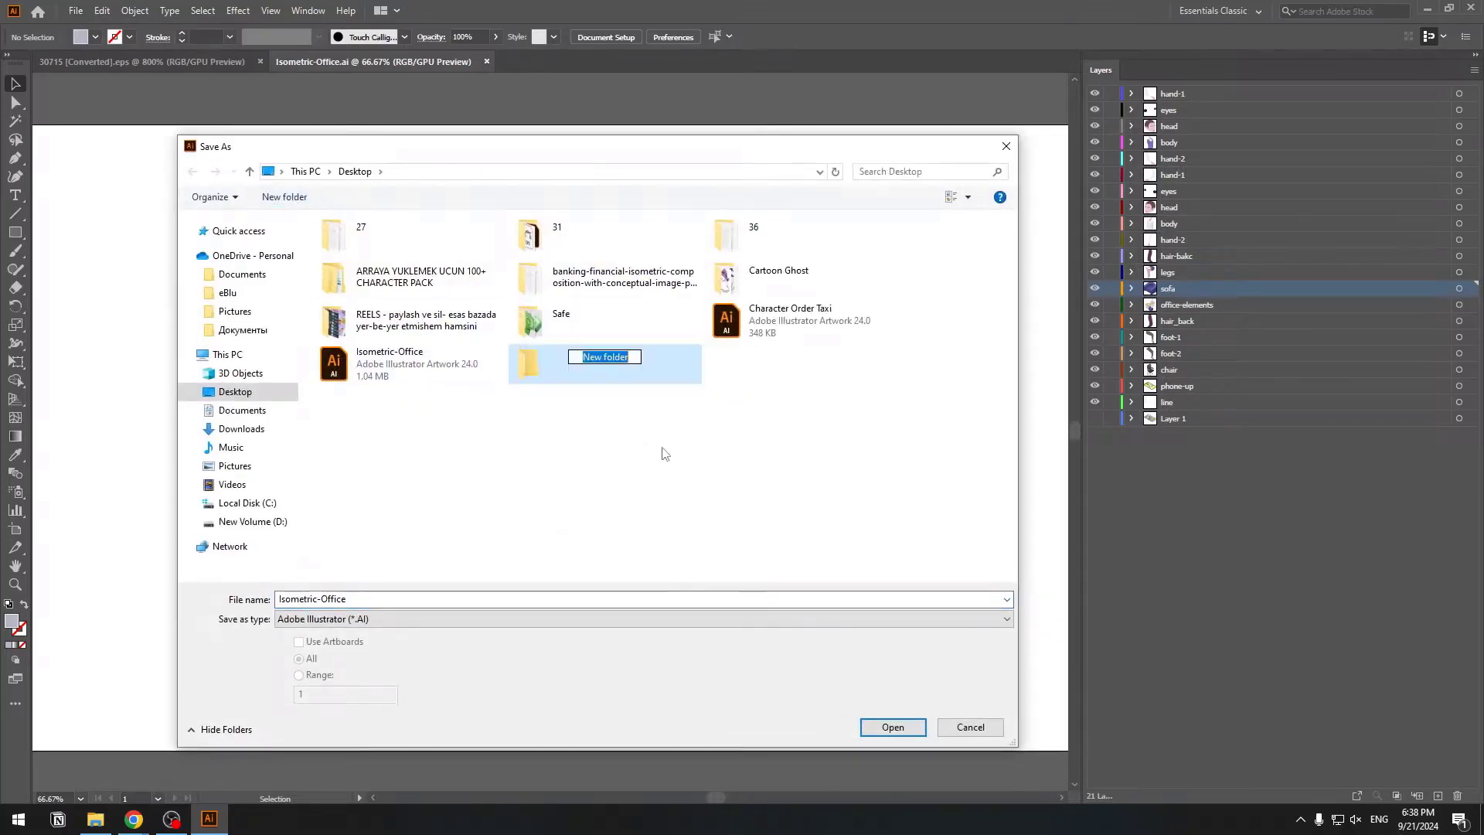
text(Isometric-f)
key(BackSpace)
text(Office-O)
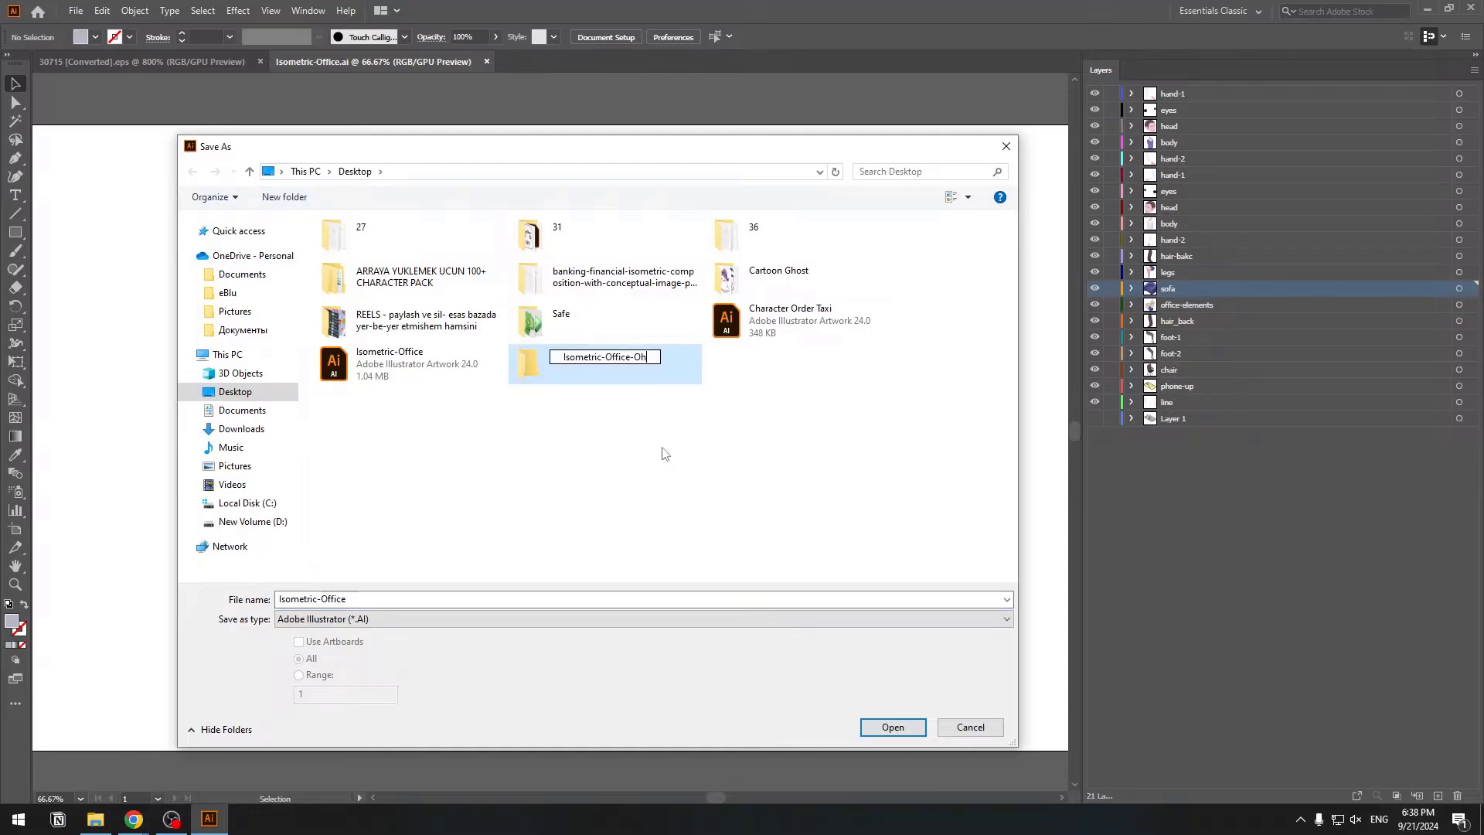
key(BackSpace)
text(Pho)
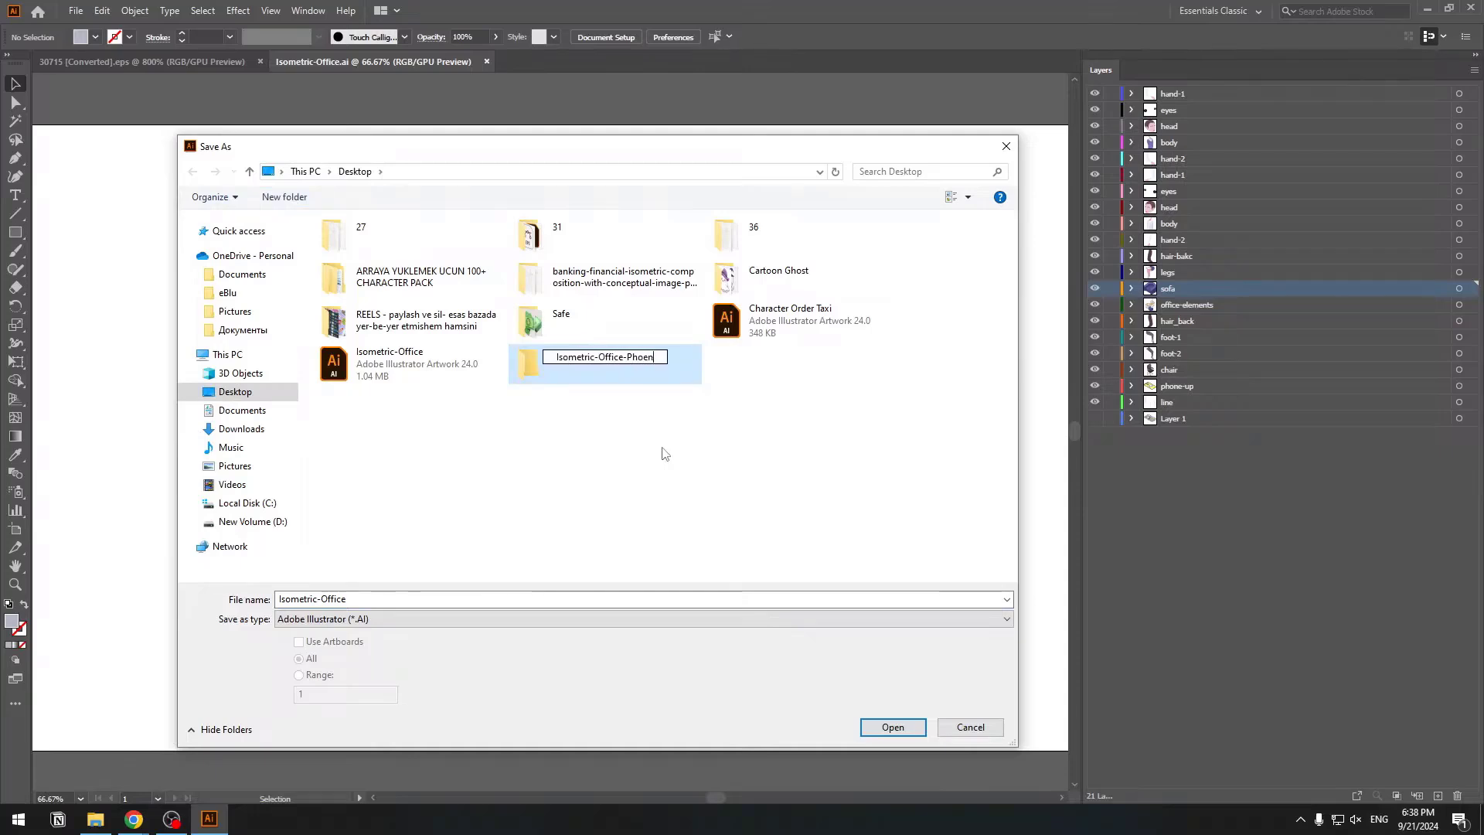
text(ne)
key(Return)
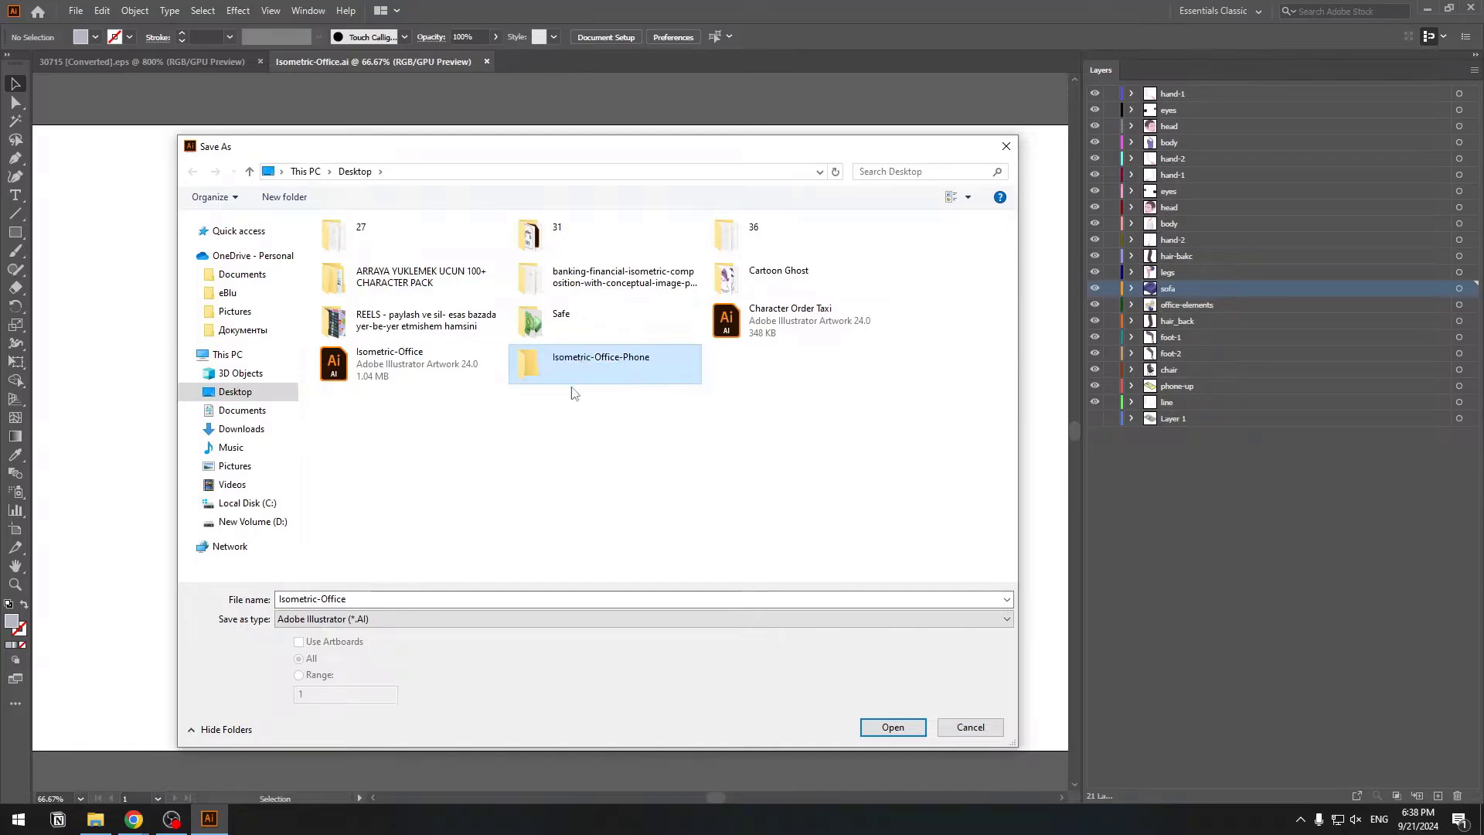
Save the document as sample-1 in the Isometric-Office-Phone folder, in Adobe Illustrator format with the Illustrator 2020 options.
double_click(568, 355)
double_click(361, 600)
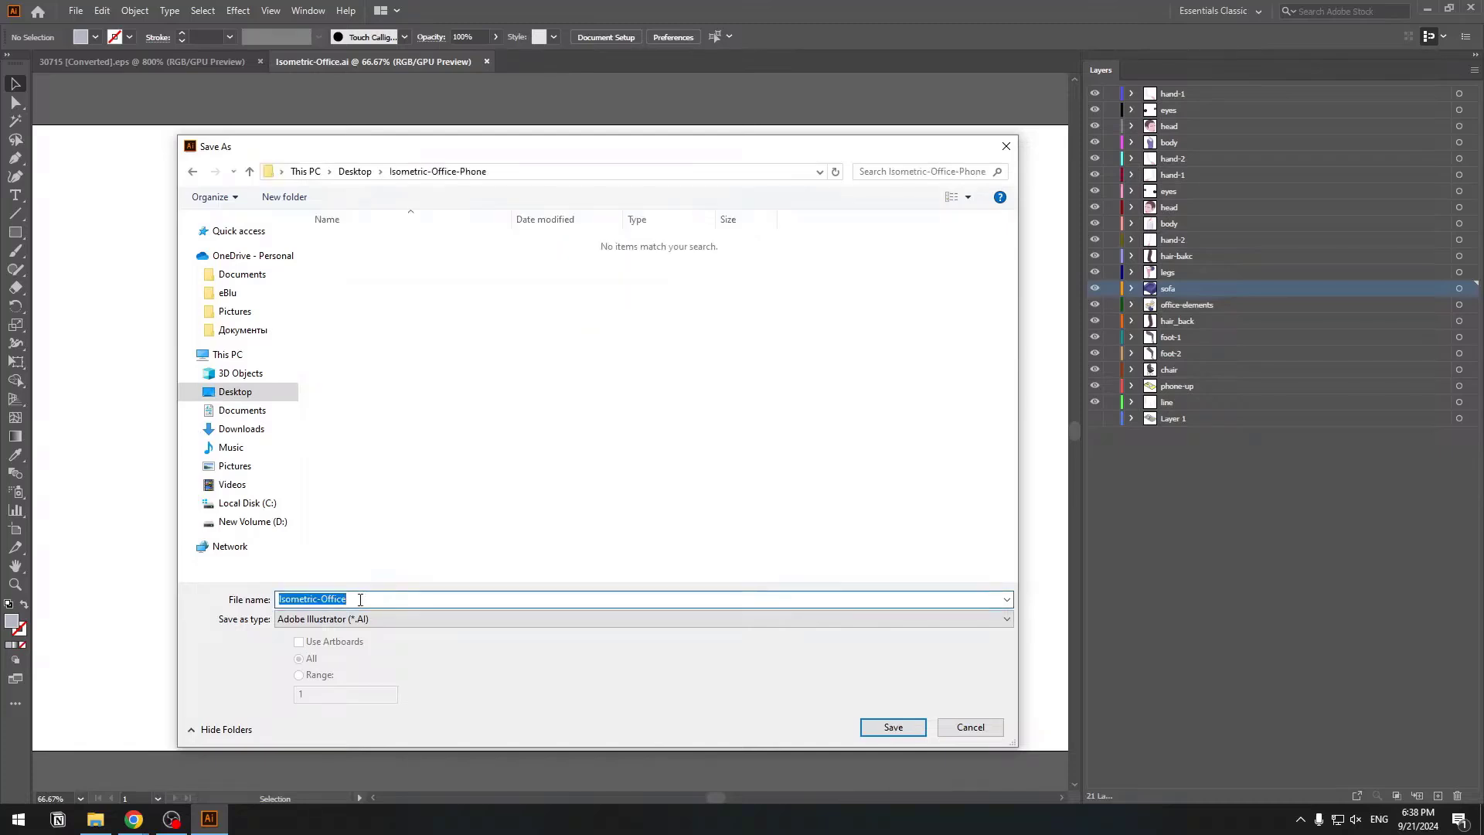
text(sample-1)
click(872, 728)
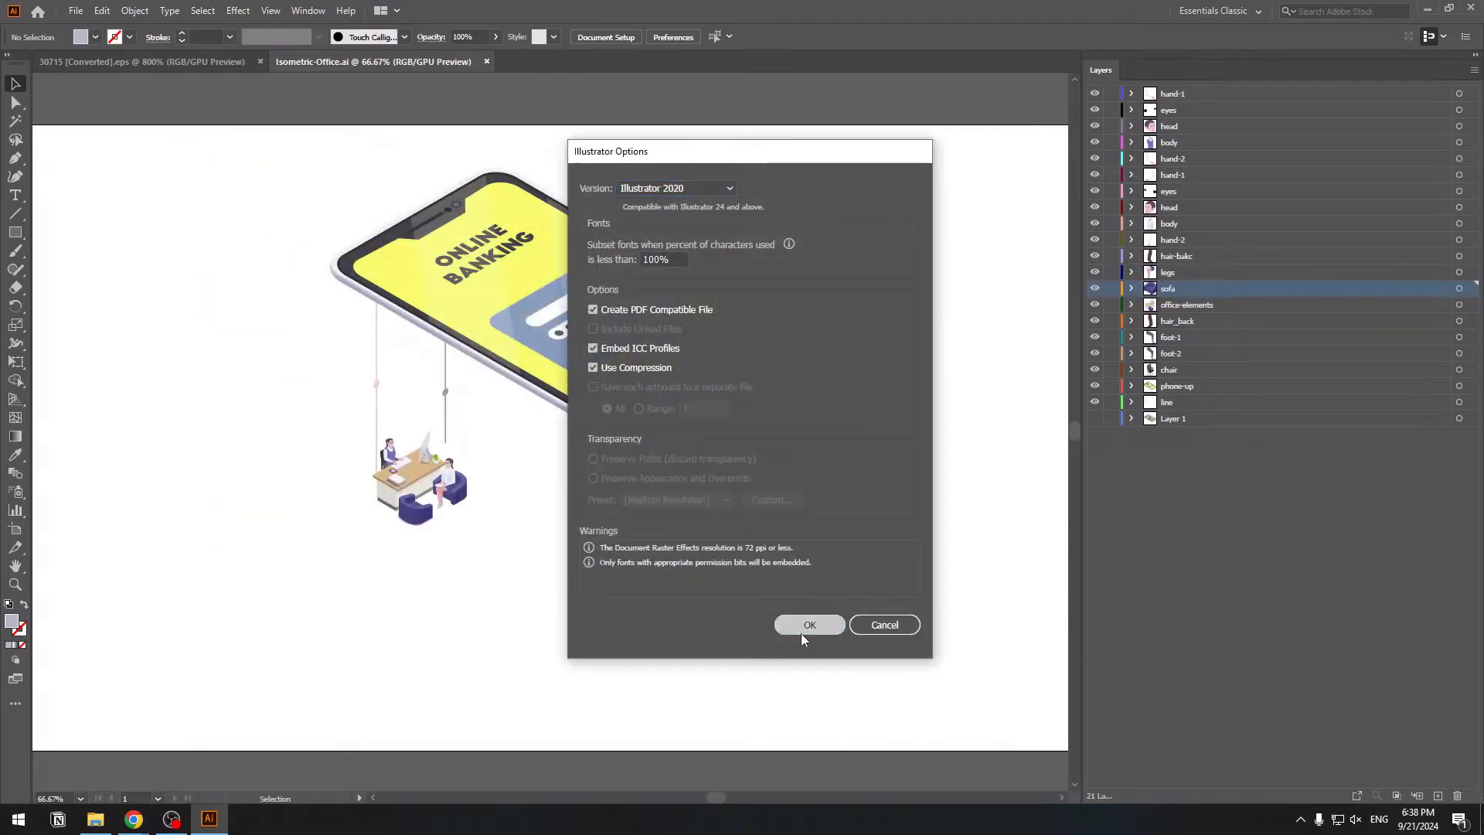
click(834, 633)
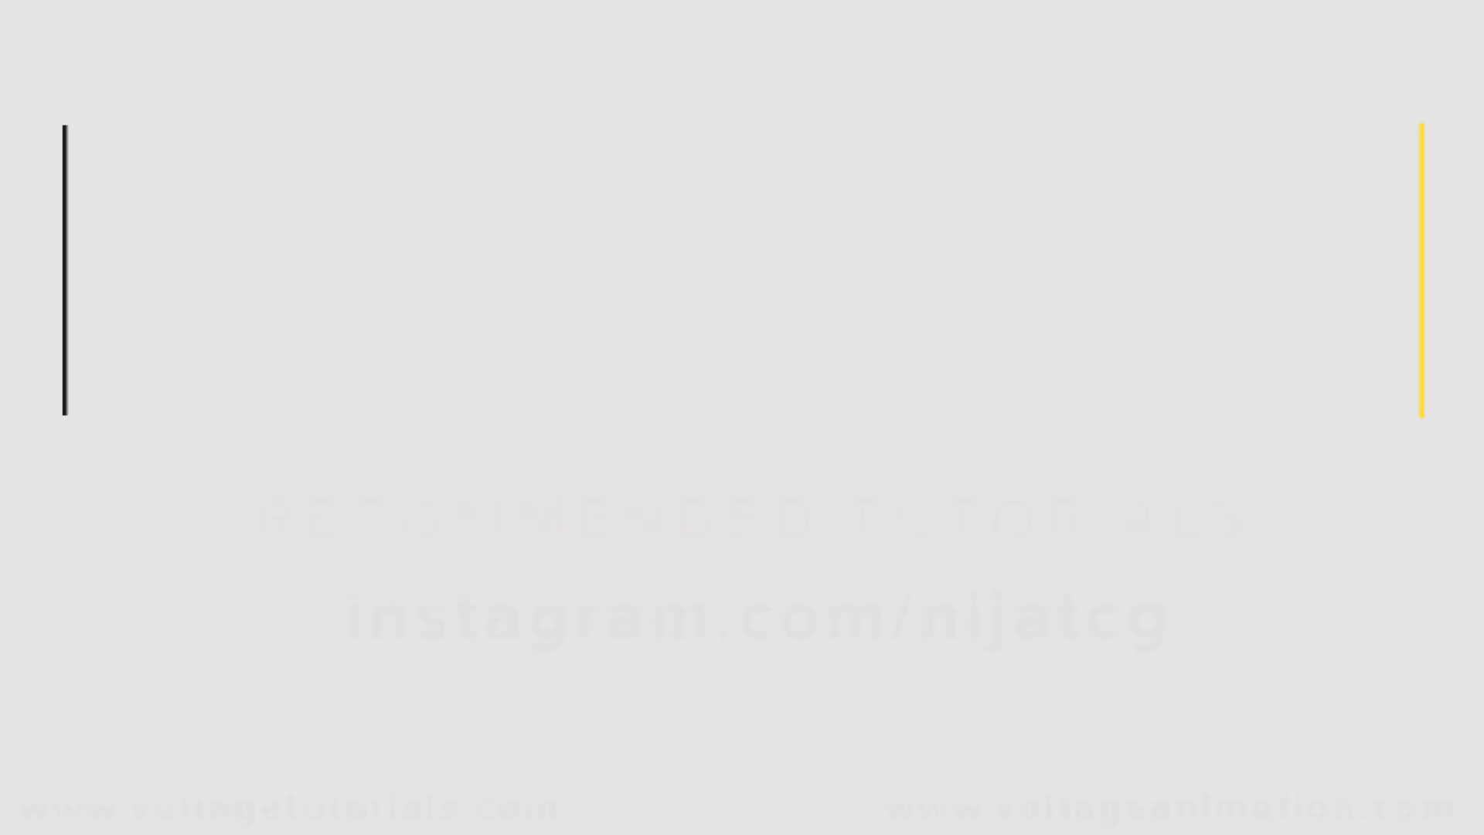